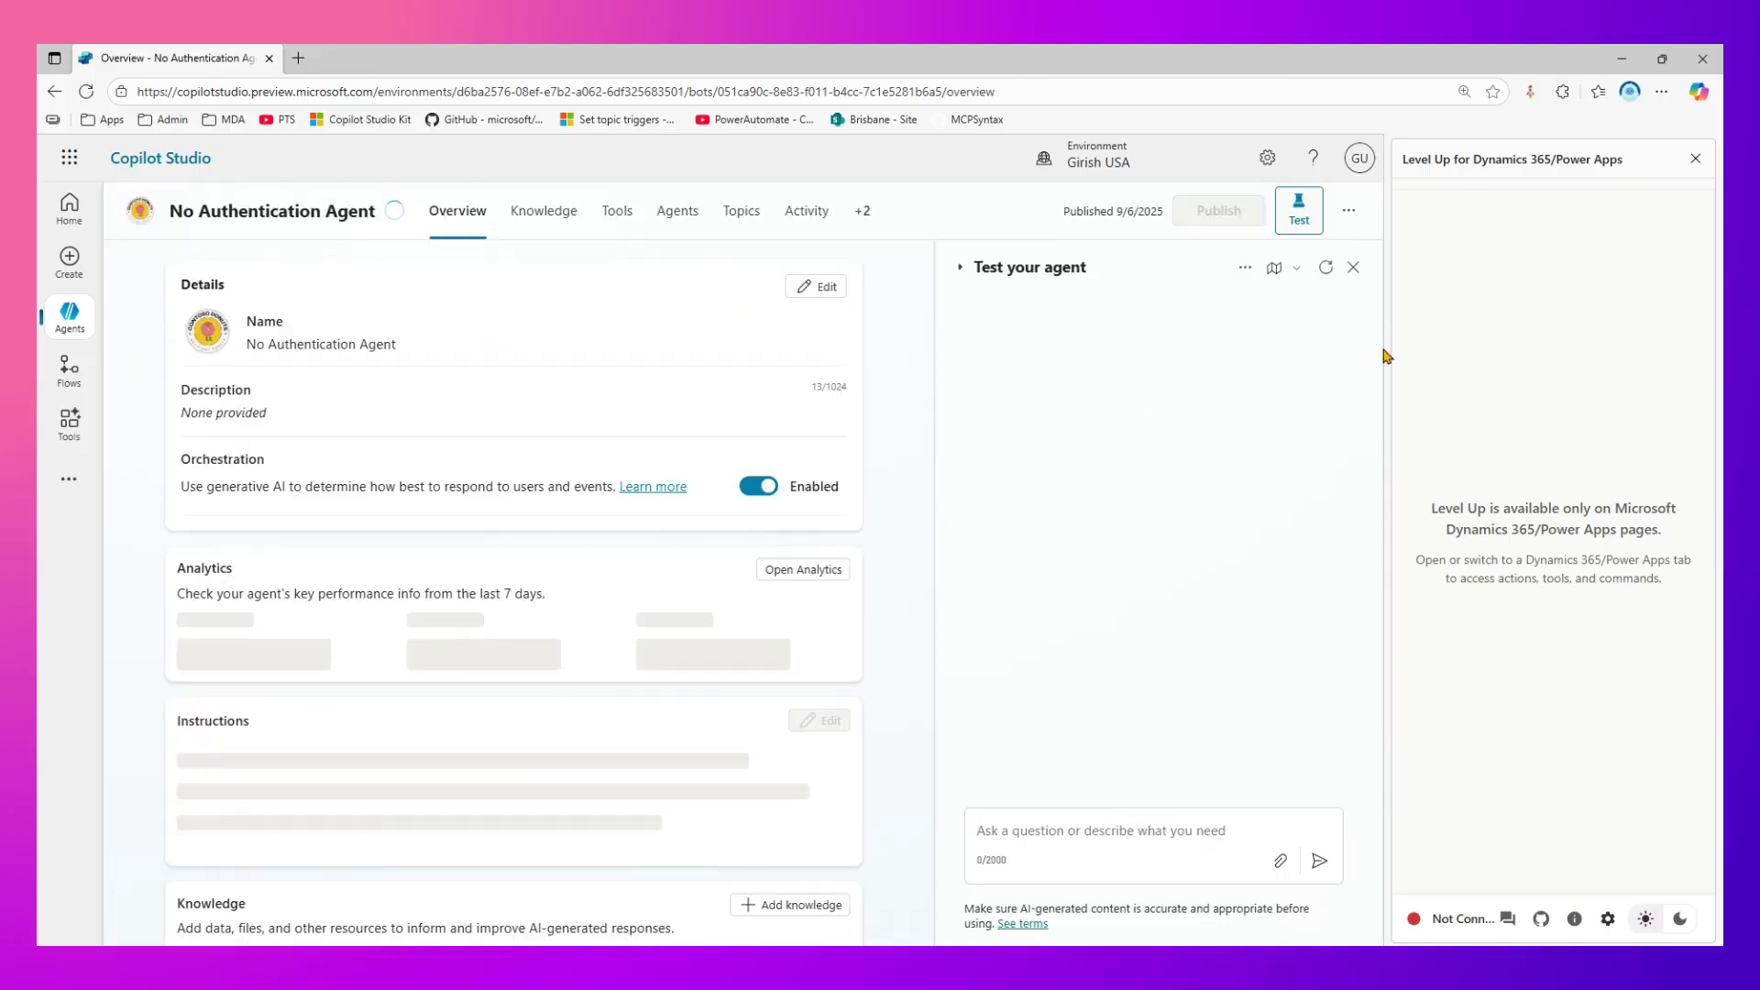
Step: Close the Level Up side pane and turn off the agent's Condition Test topic
left_click(1696, 159)
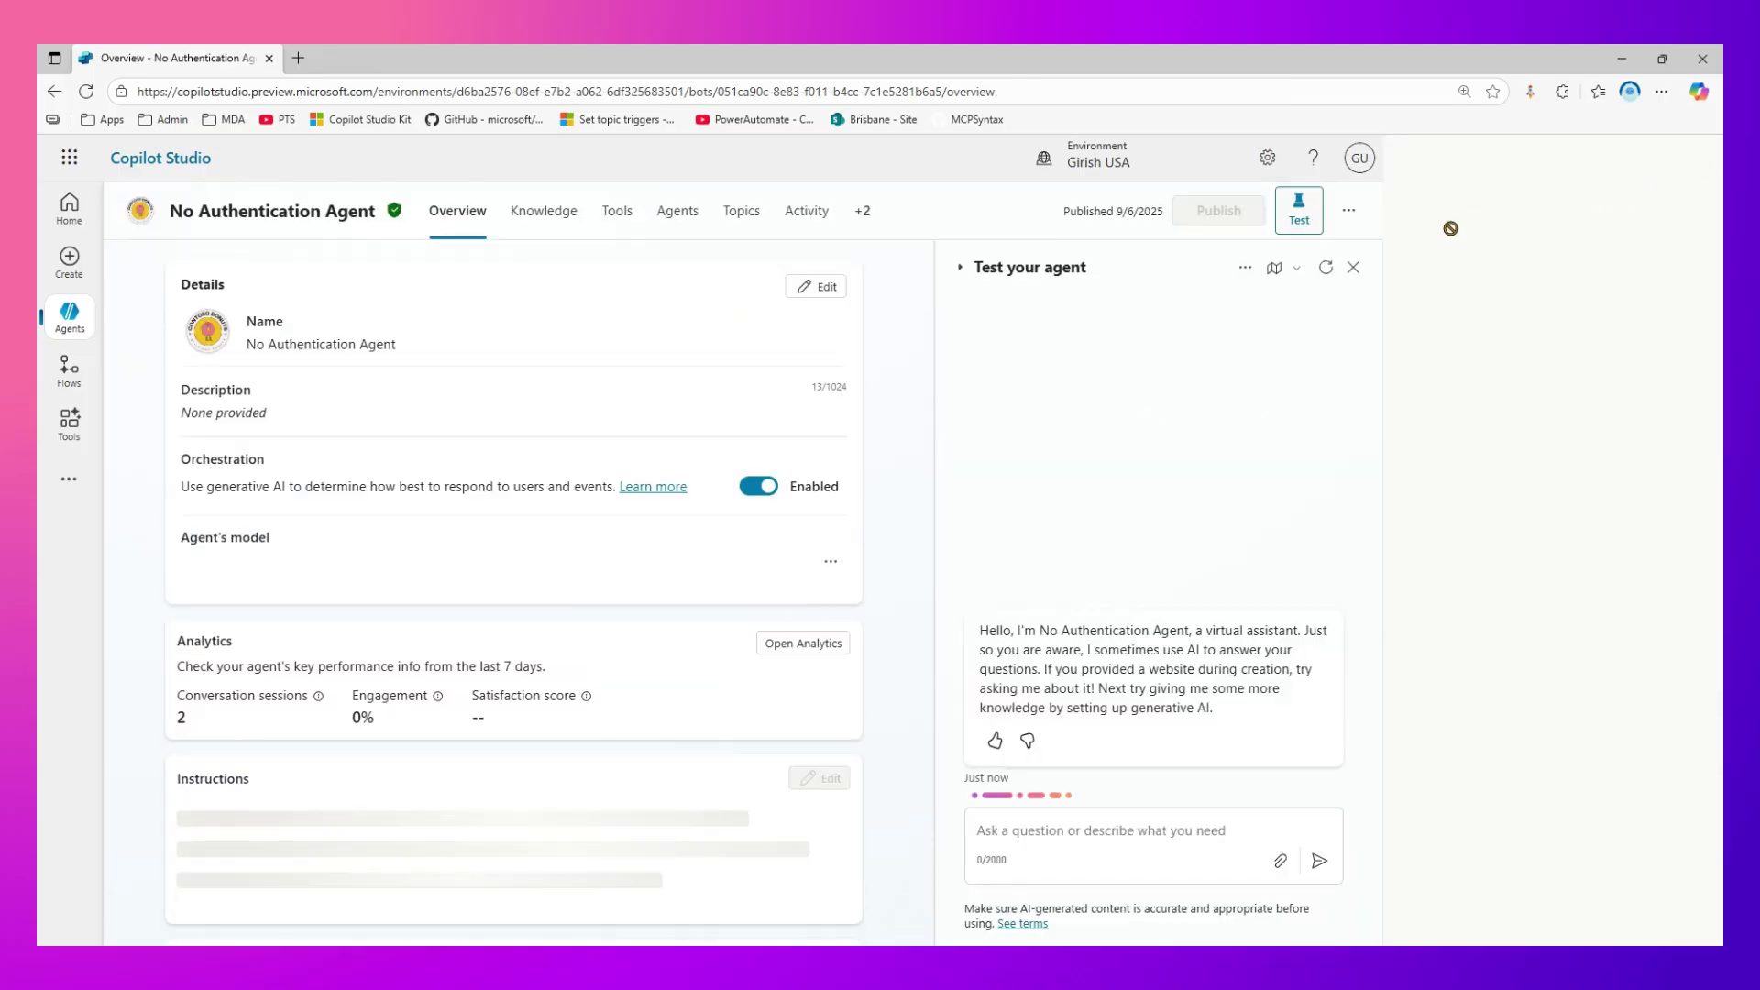
left_click(741, 217)
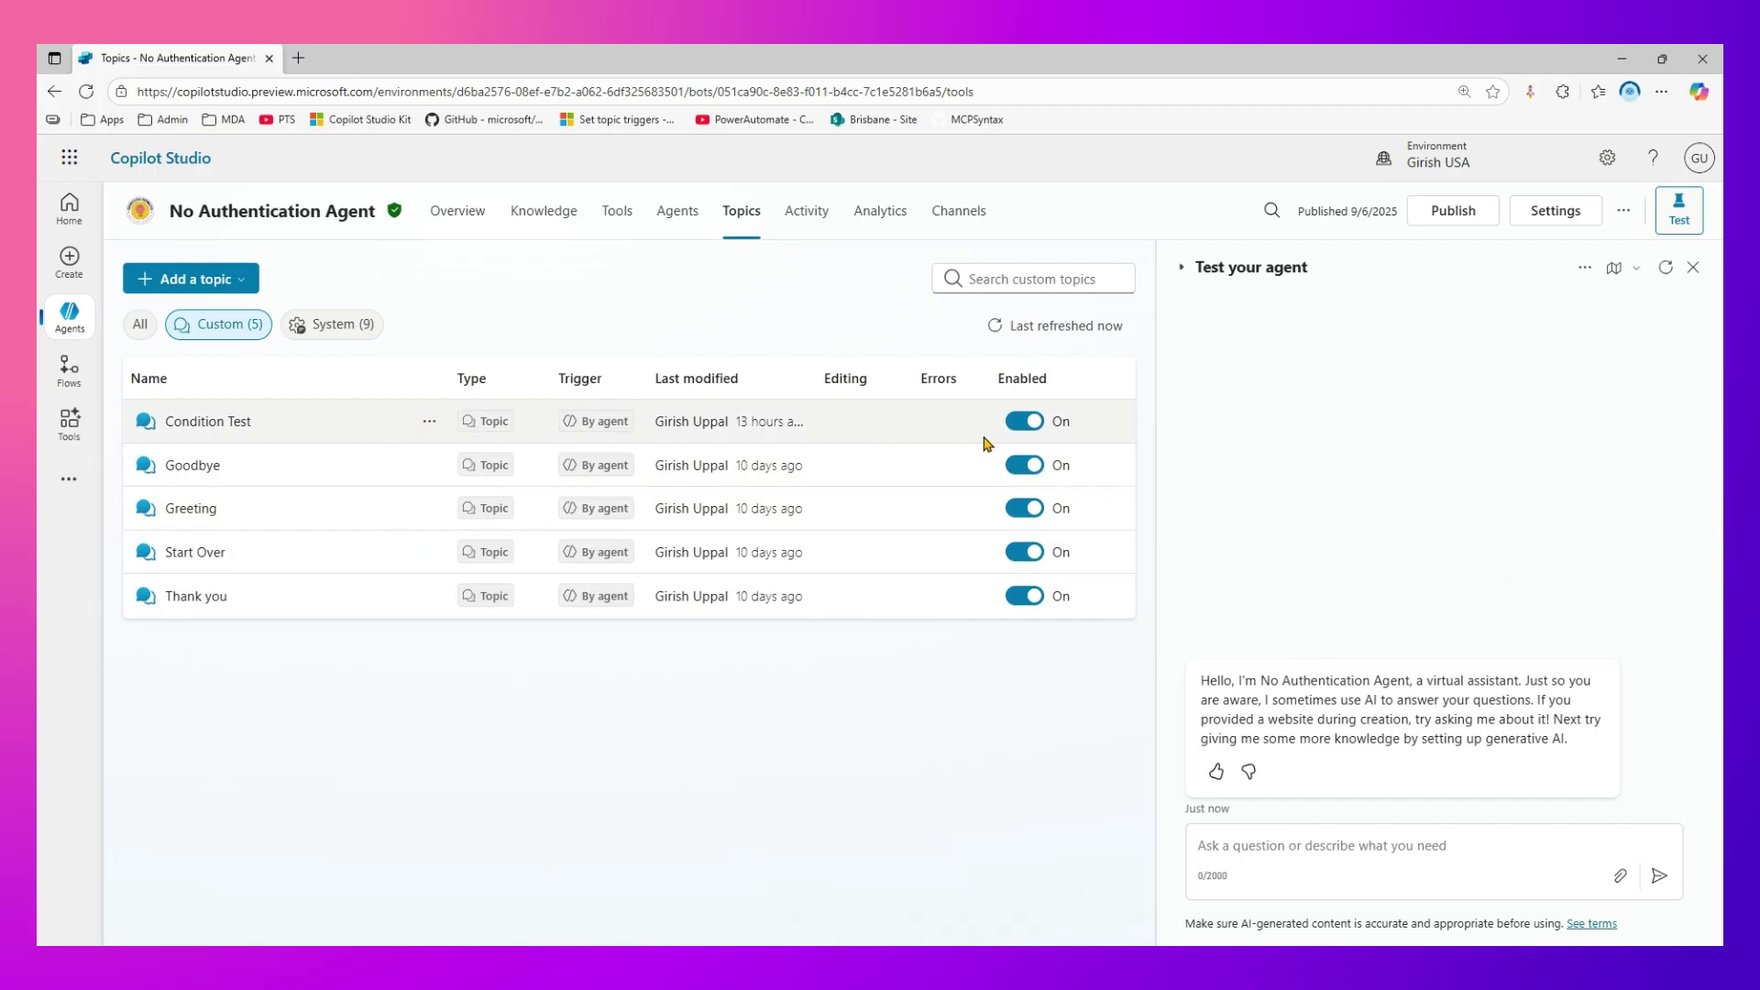
left_click(1025, 422)
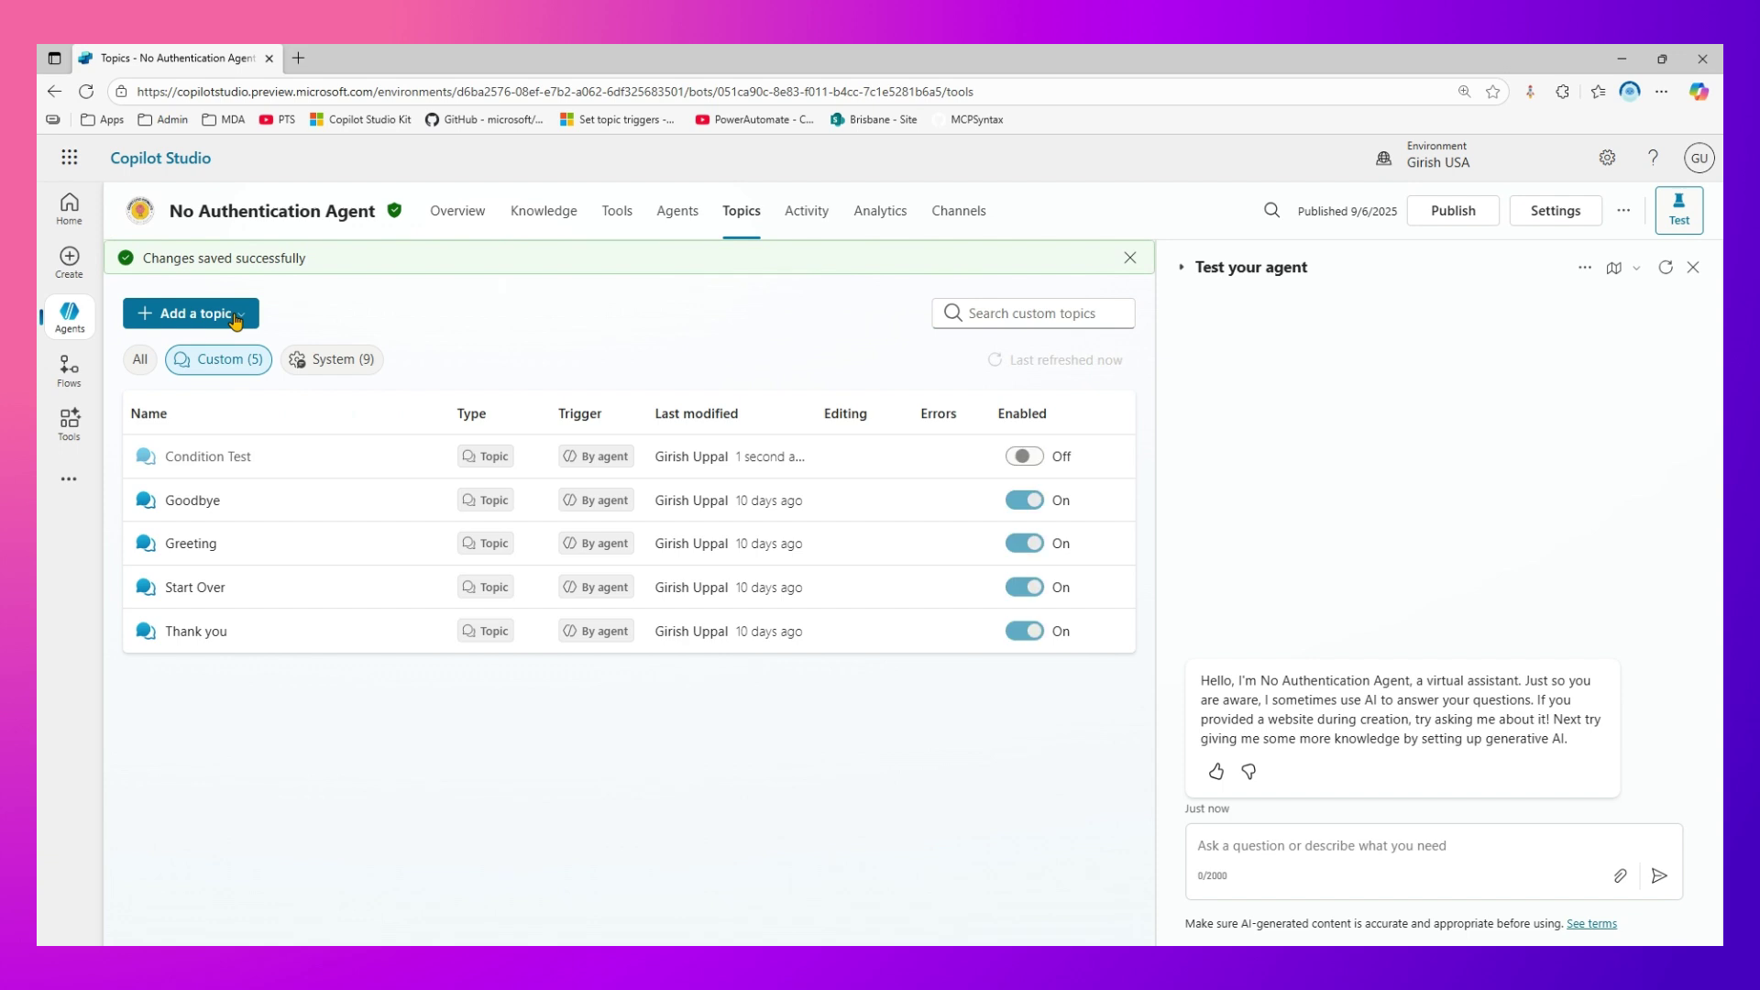
Step: Create a new blank topic and name it "Demo Condition"
left_click(235, 316)
left_click(224, 351)
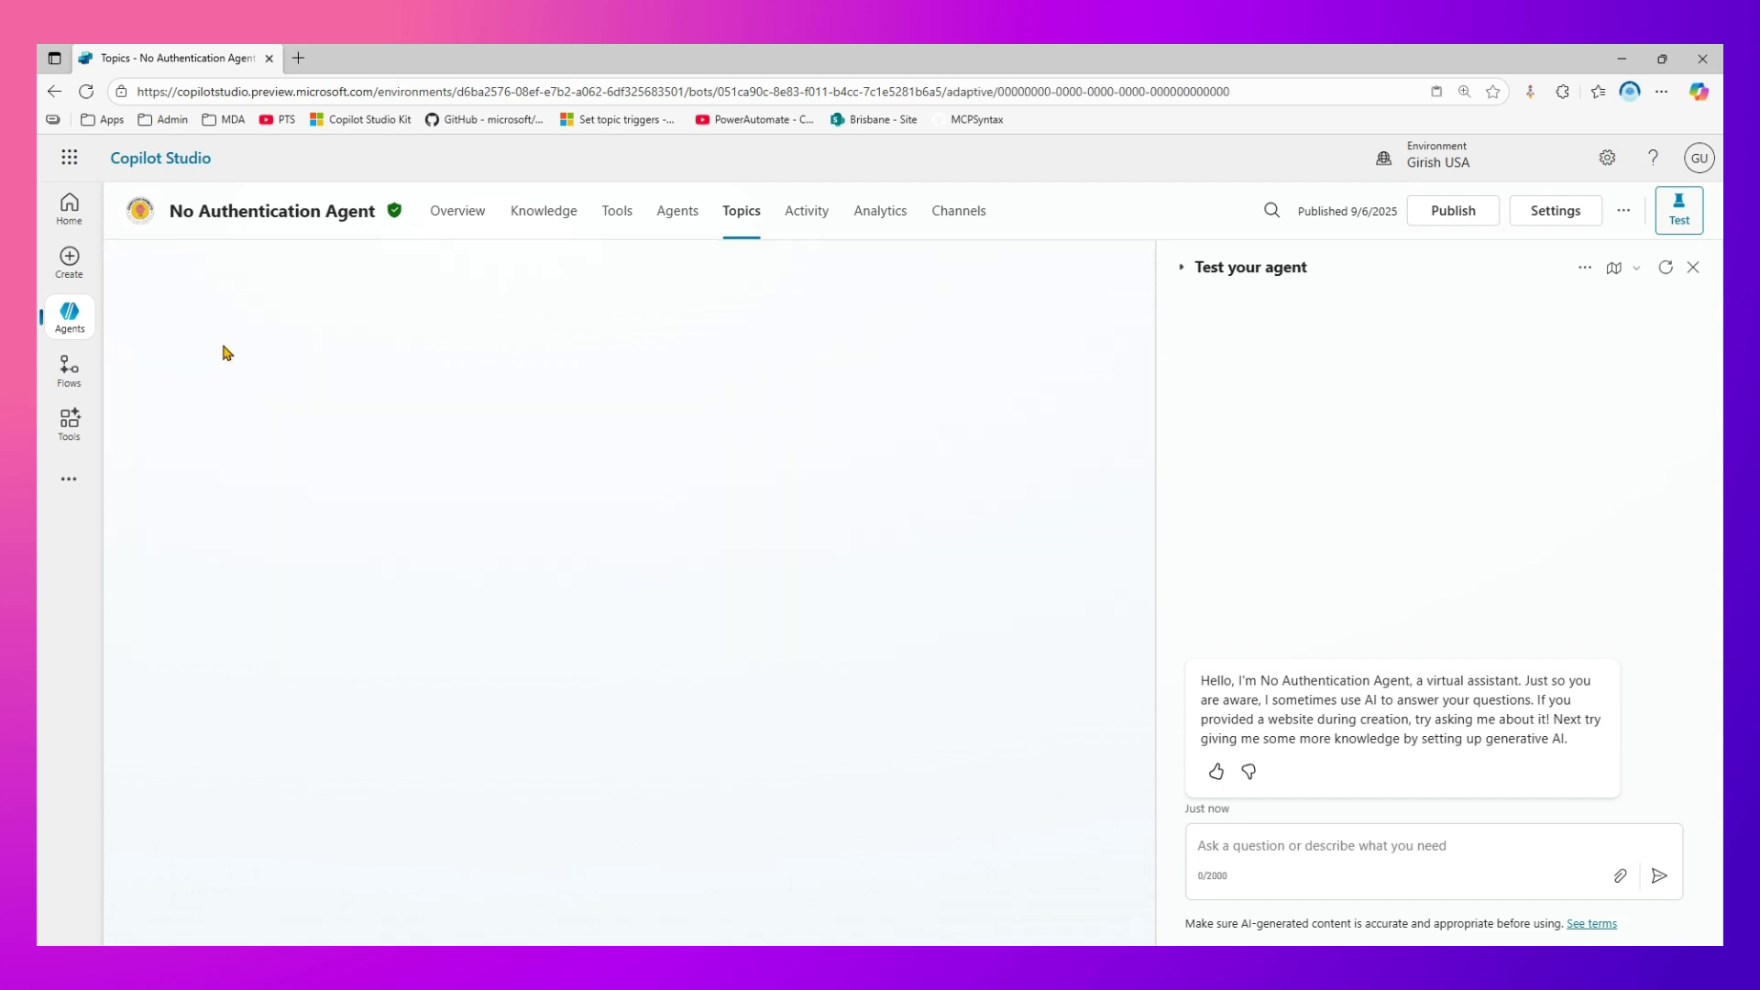
left_click(204, 270)
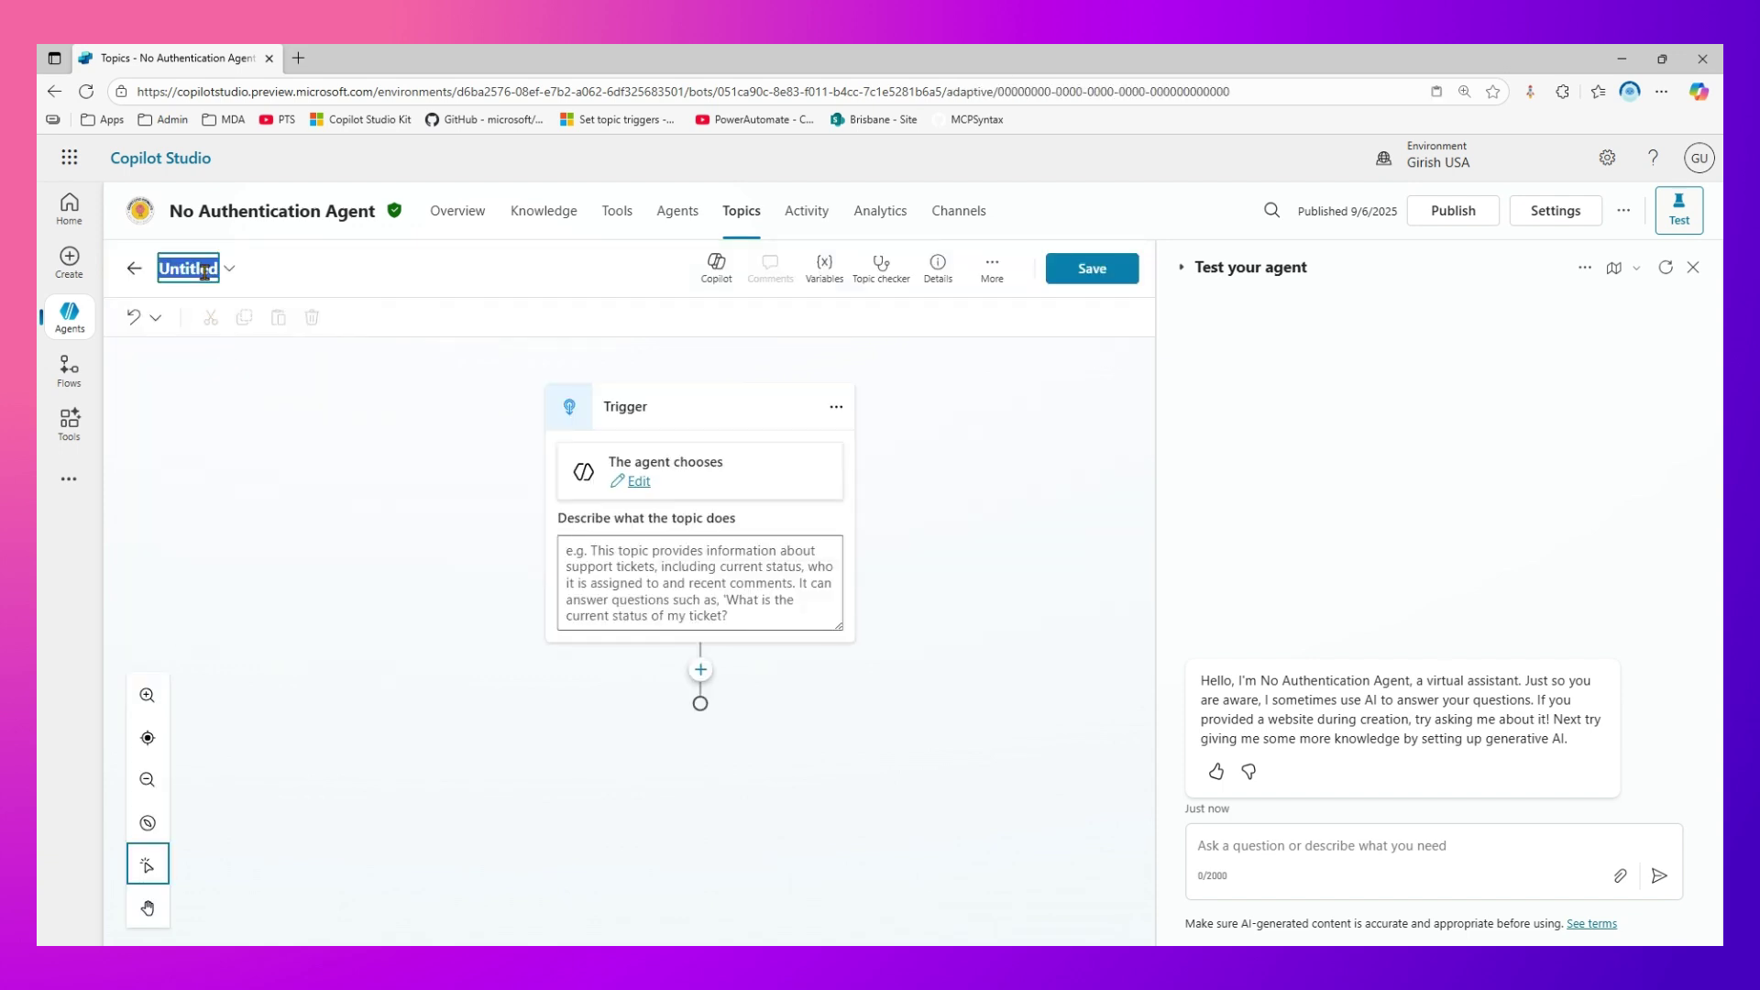
type("Demo C")
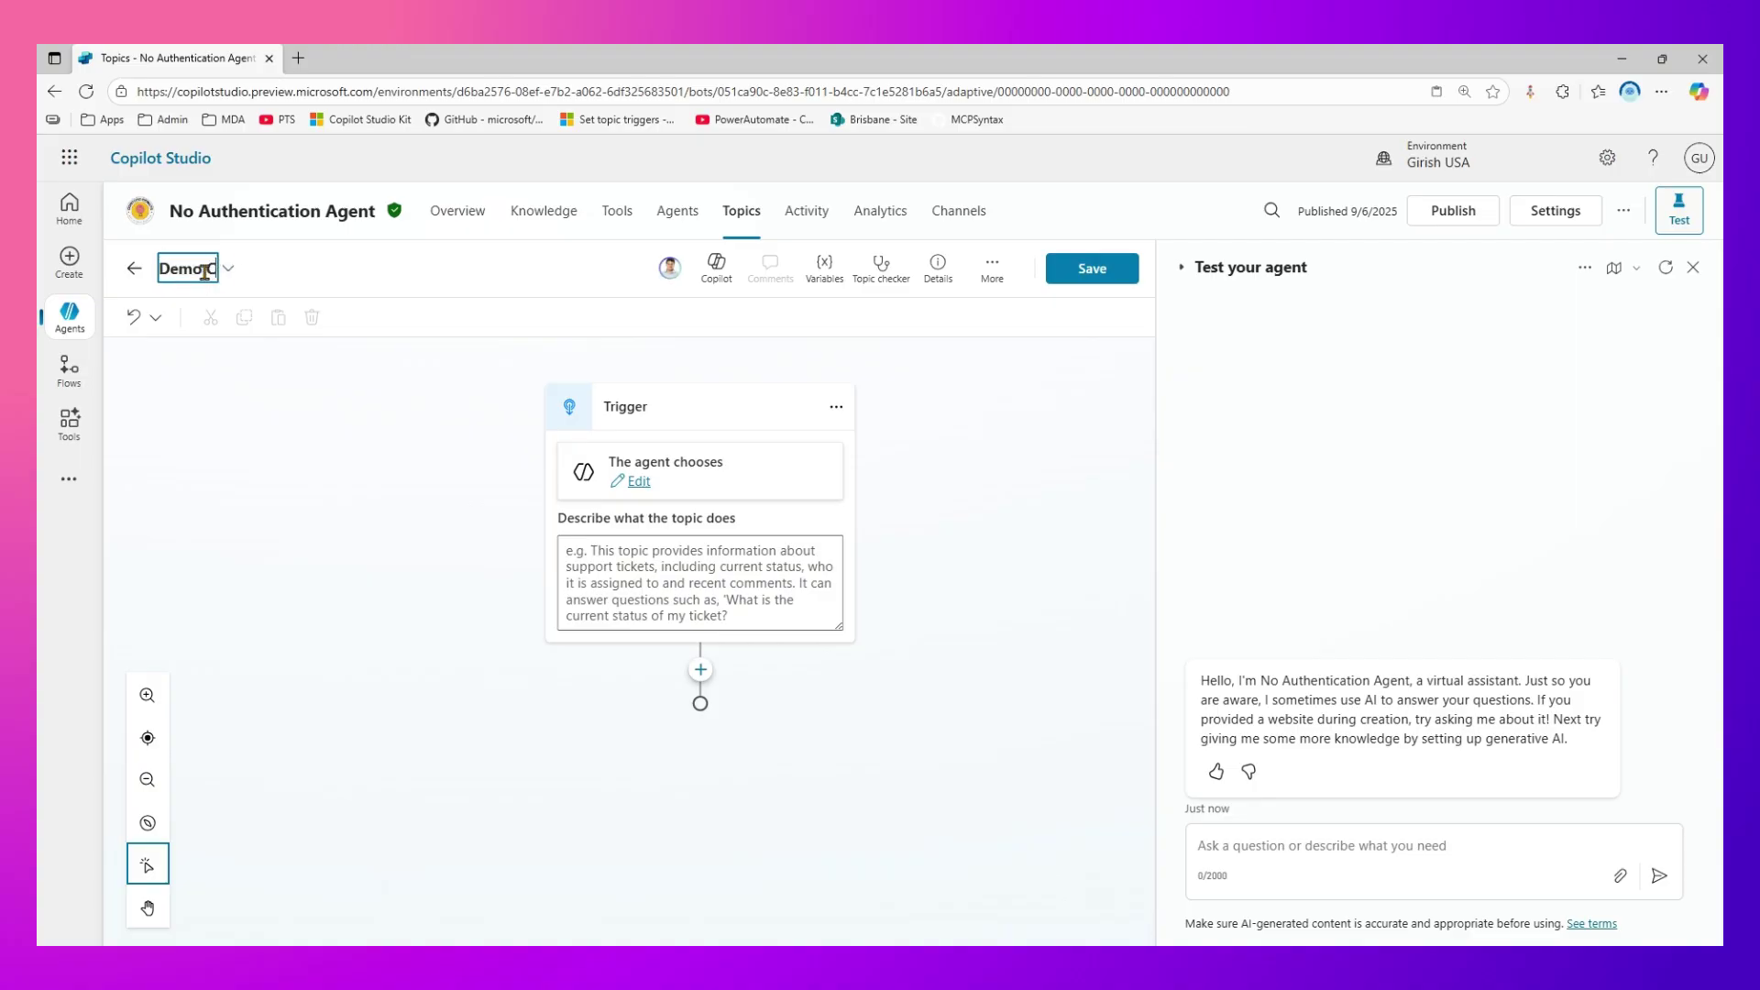
type("ondition")
Step: Describe what the topic does in its trigger as "trigger this topic when users says condition"
left_click(700, 583)
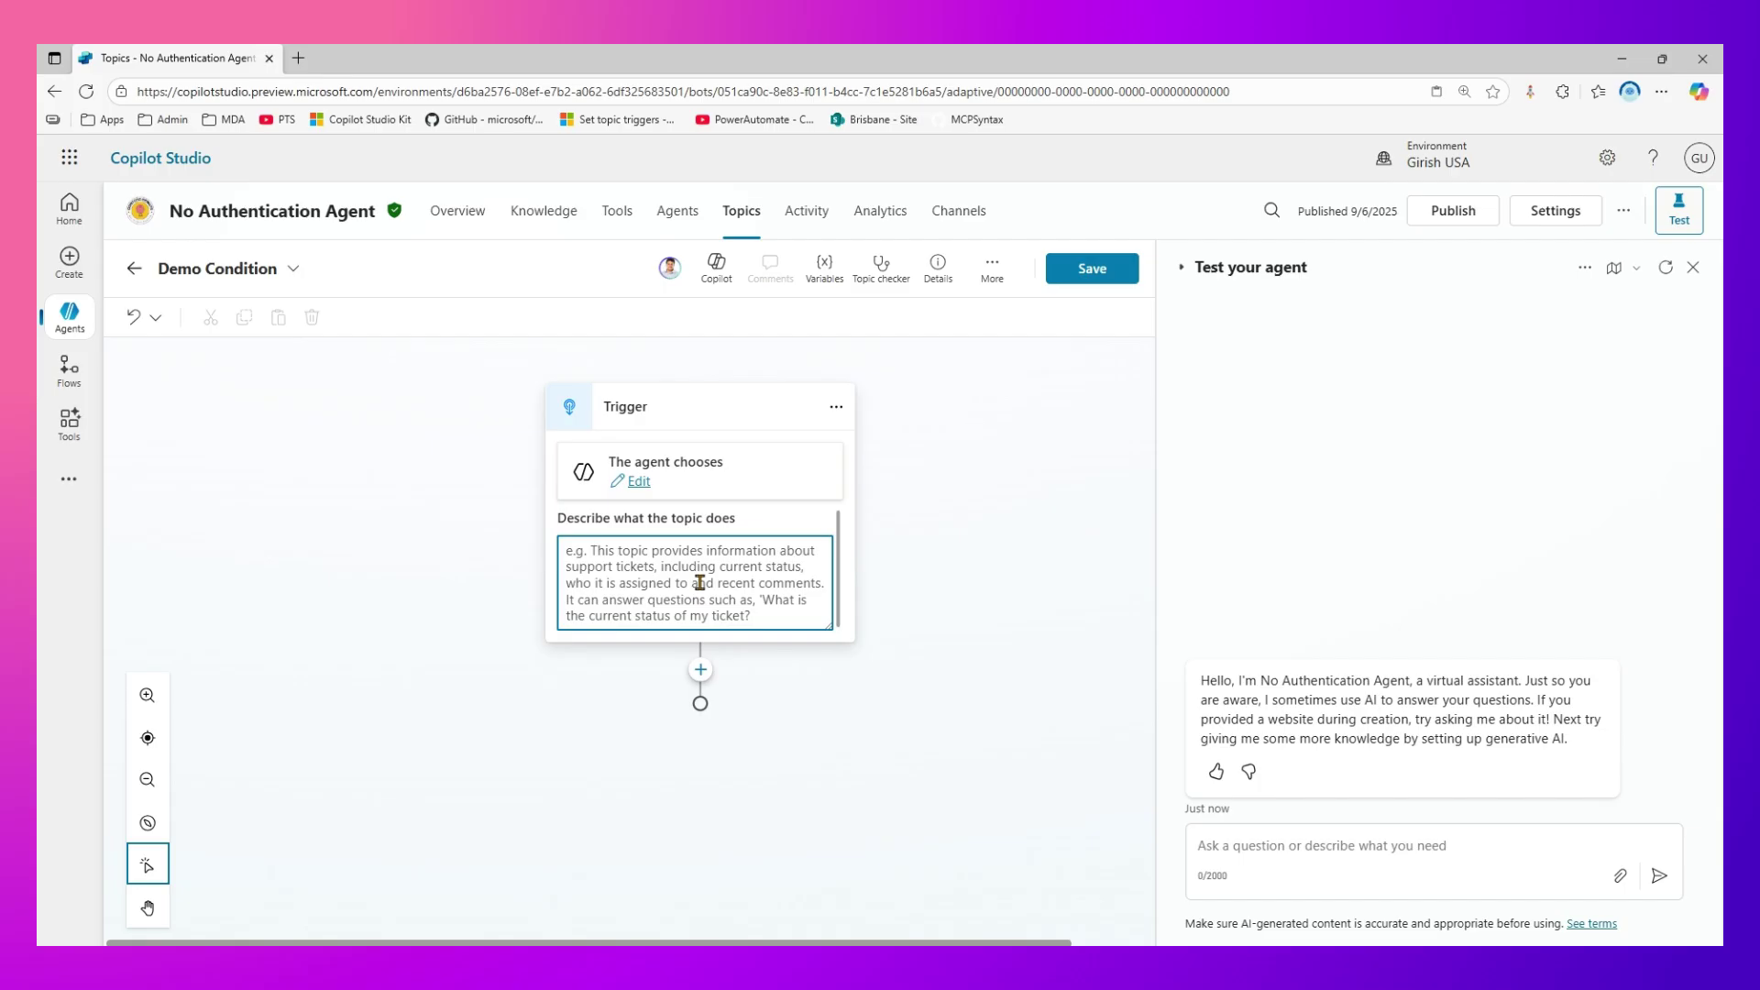
type("trigger")
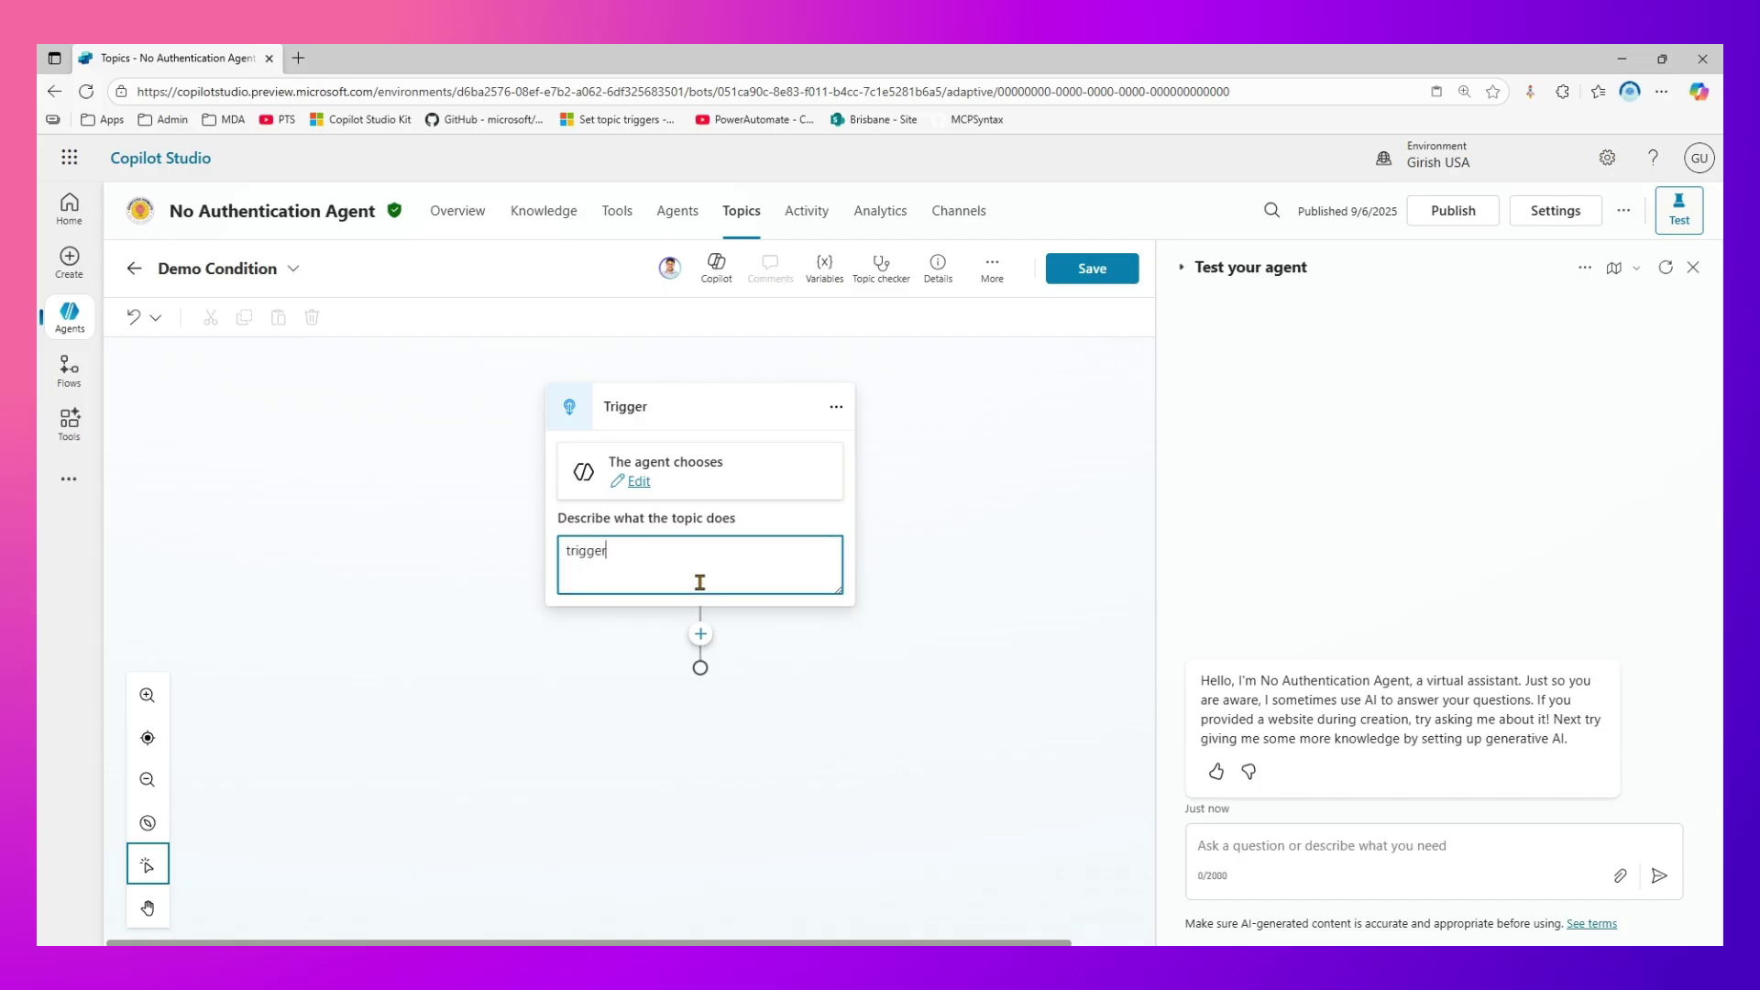
type(" this toi")
type("ic when users says condition")
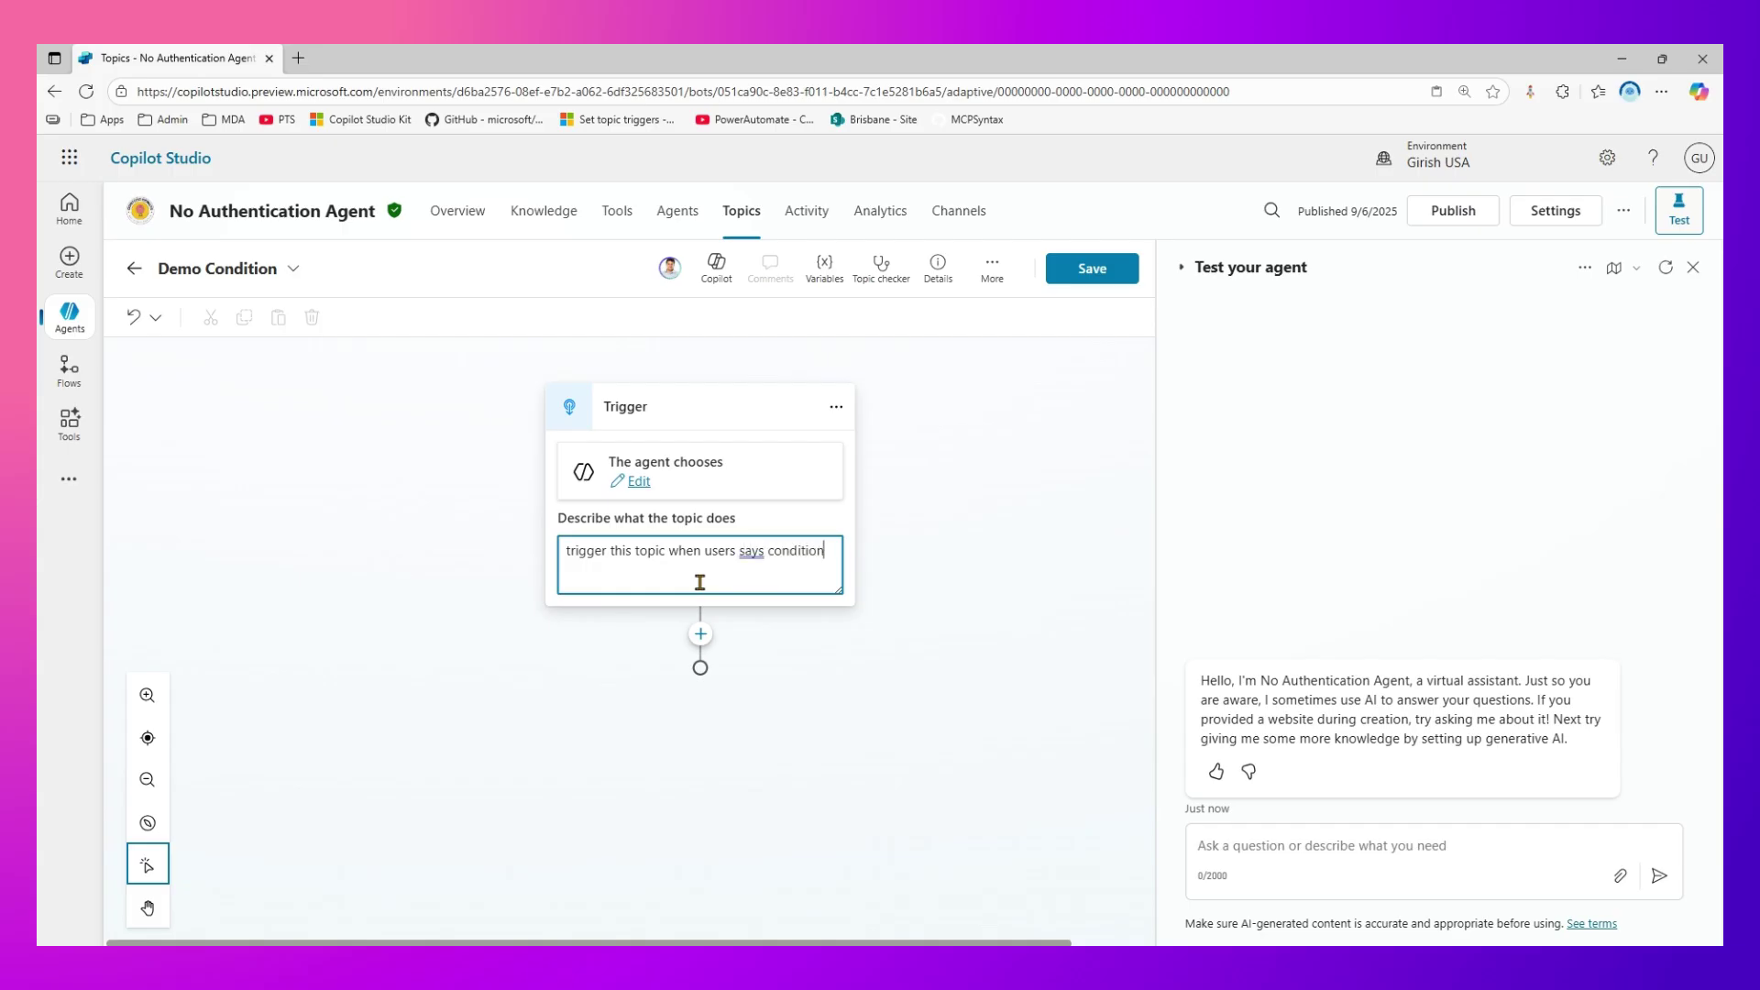
left_click(782, 689)
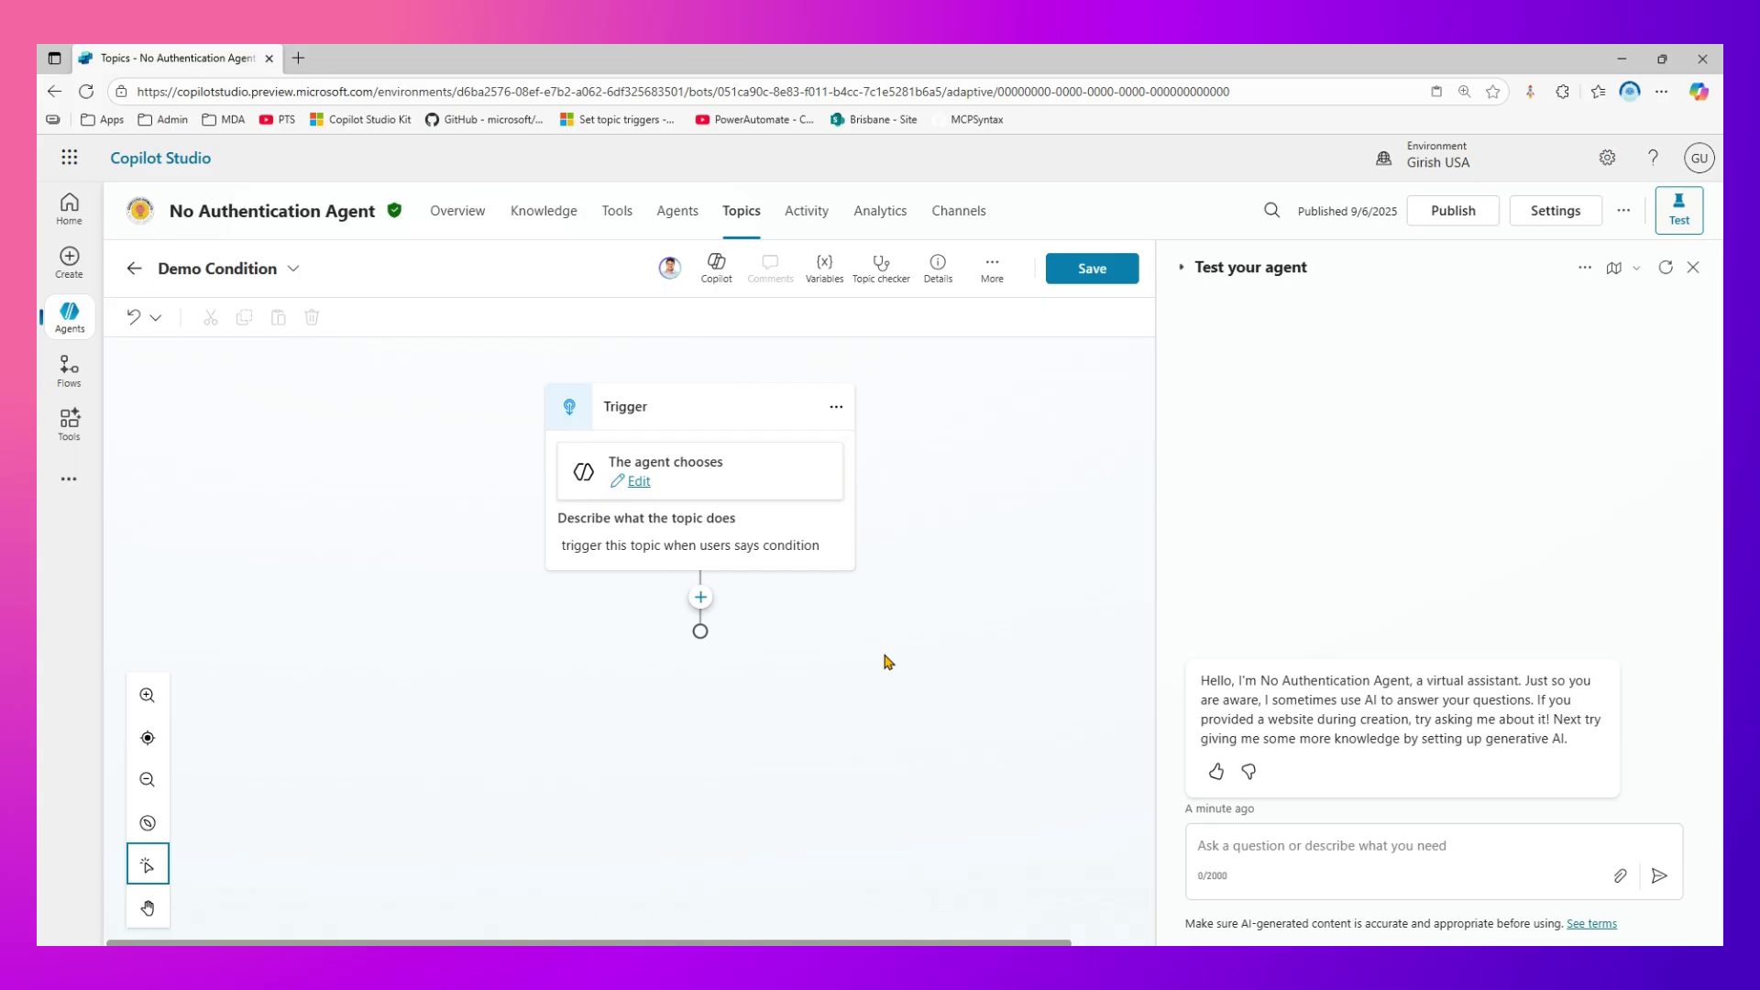
Step: Add a condition node directly below the Trigger
left_click(702, 599)
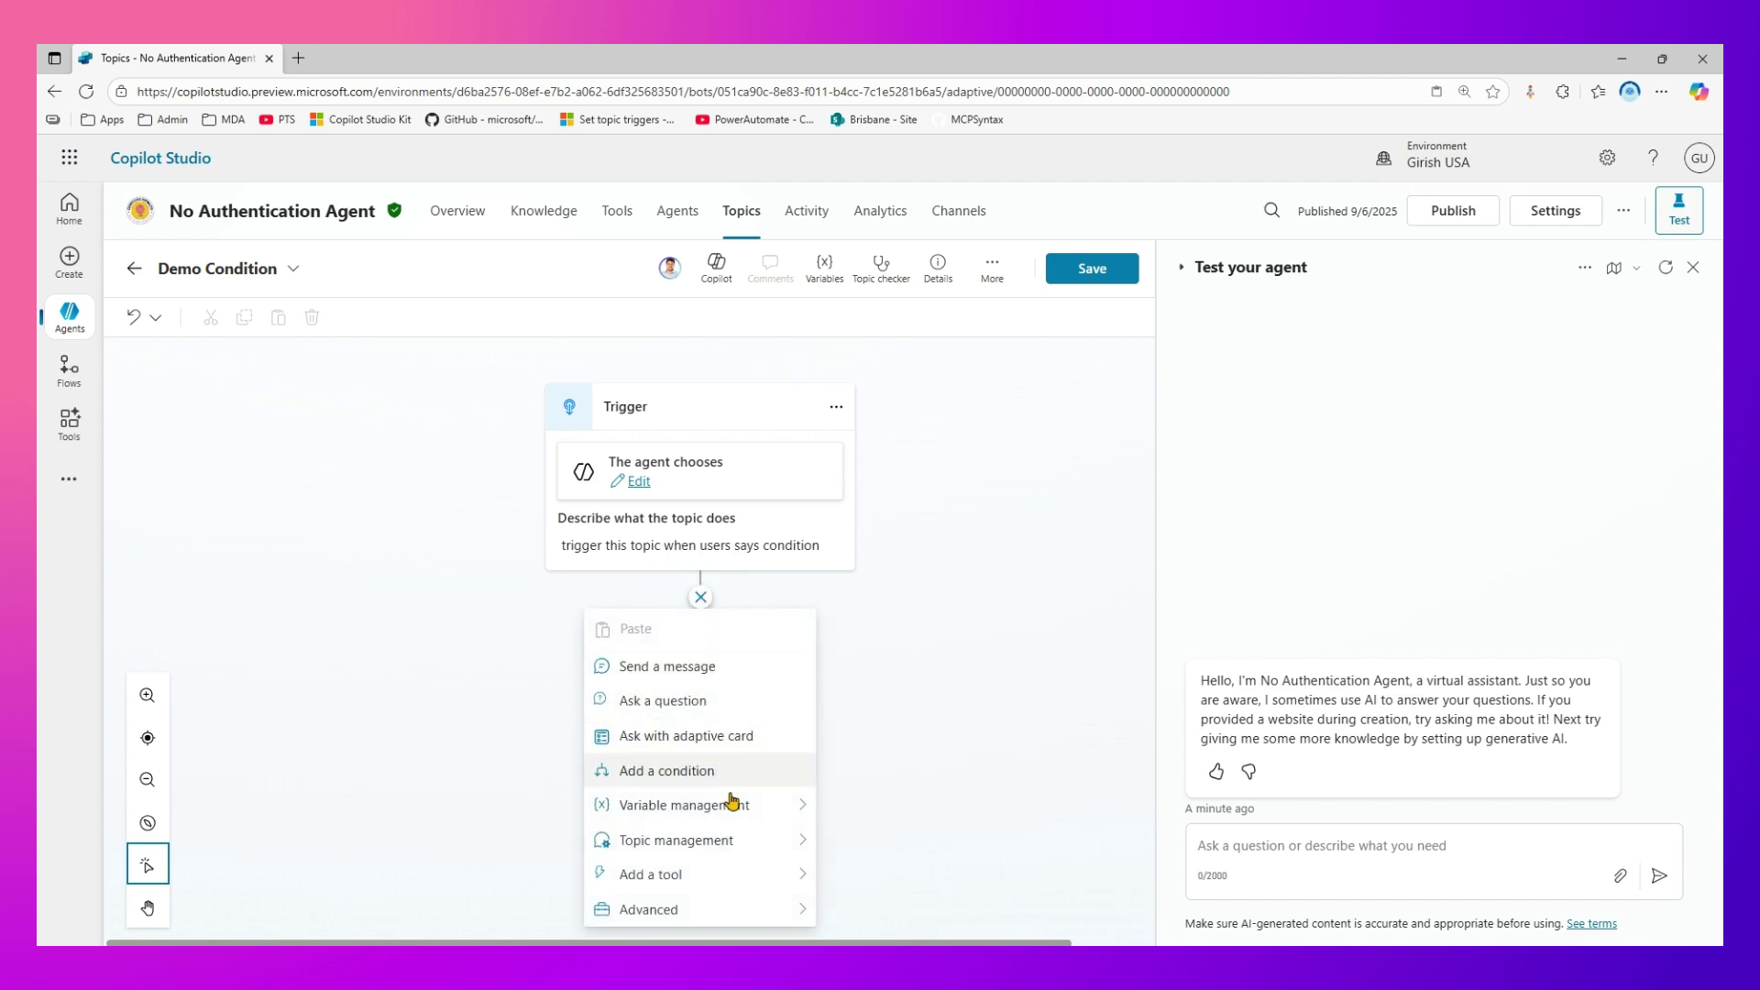
mouse_move(727, 858)
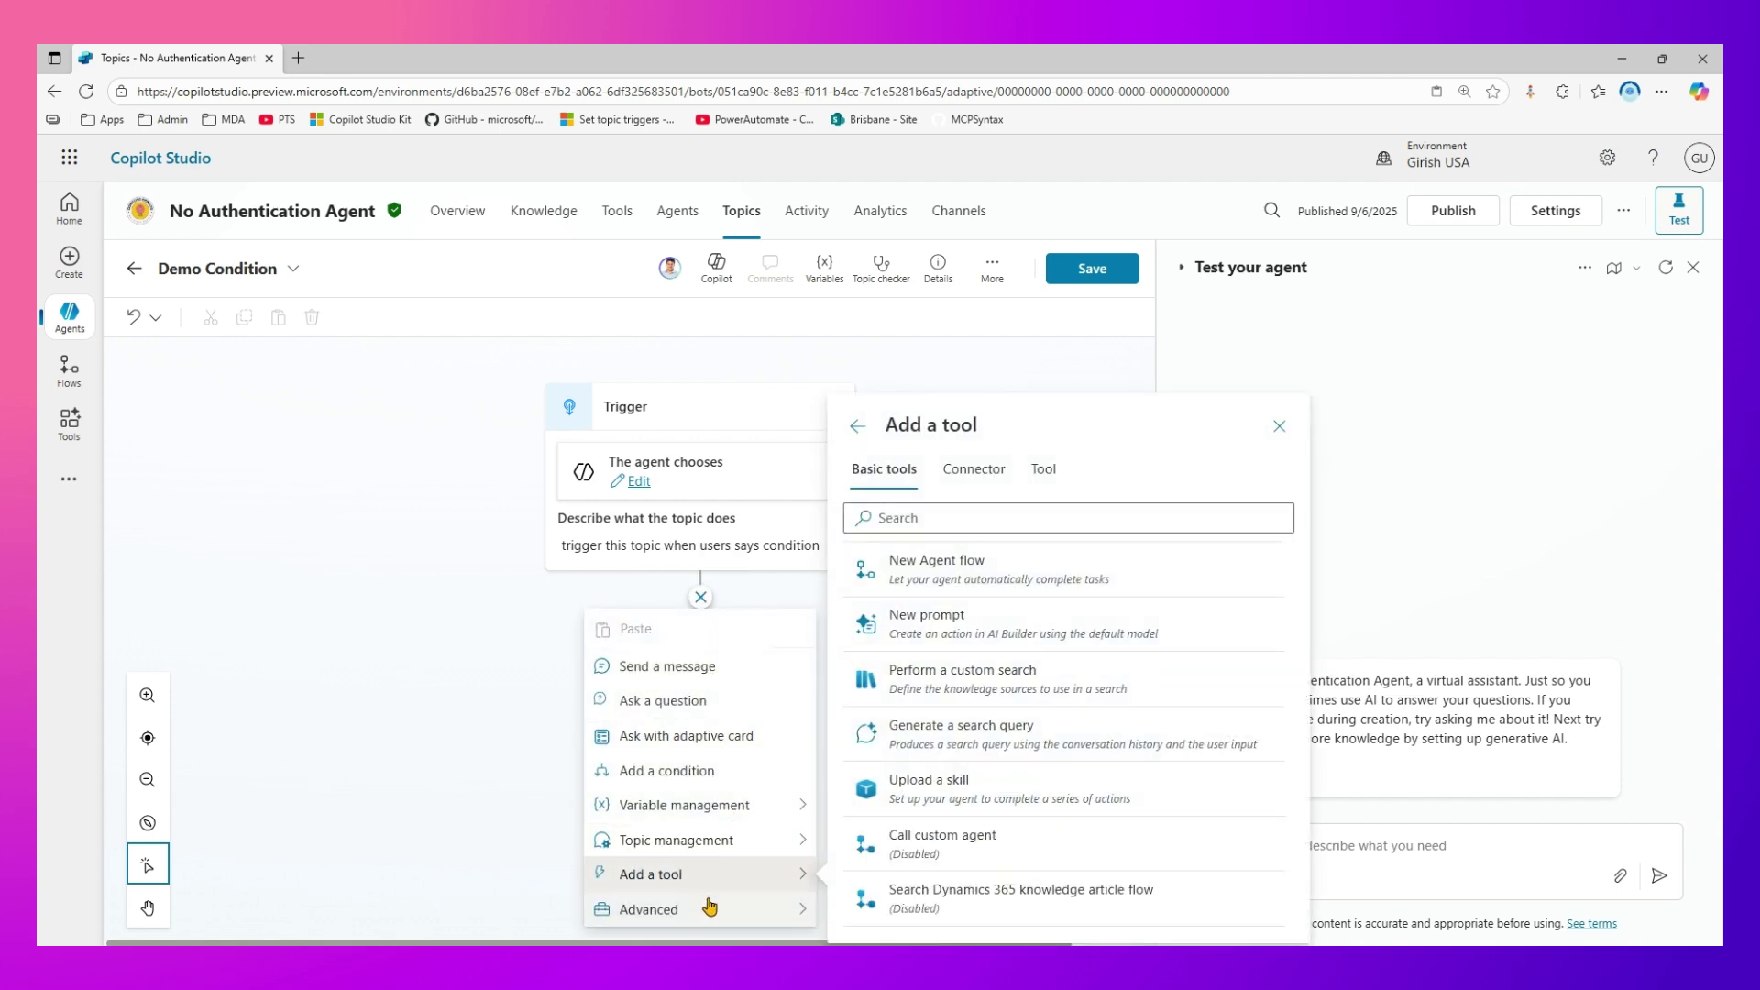
mouse_move(708, 912)
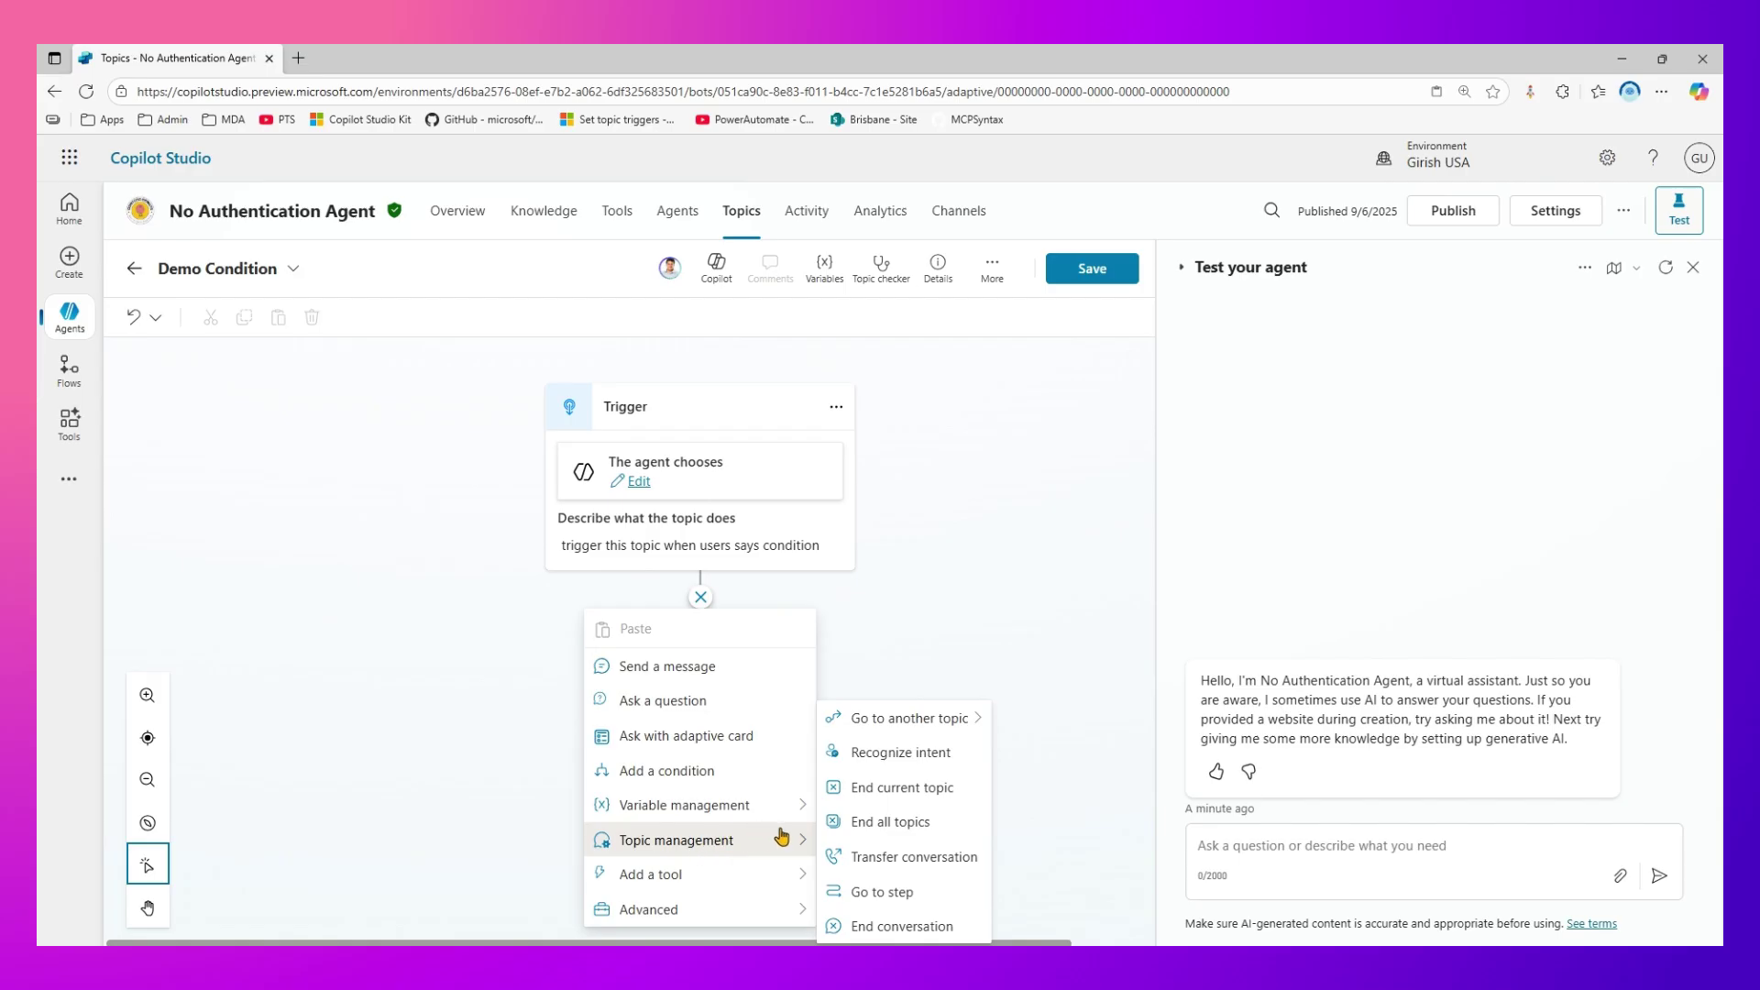
mouse_move(929, 718)
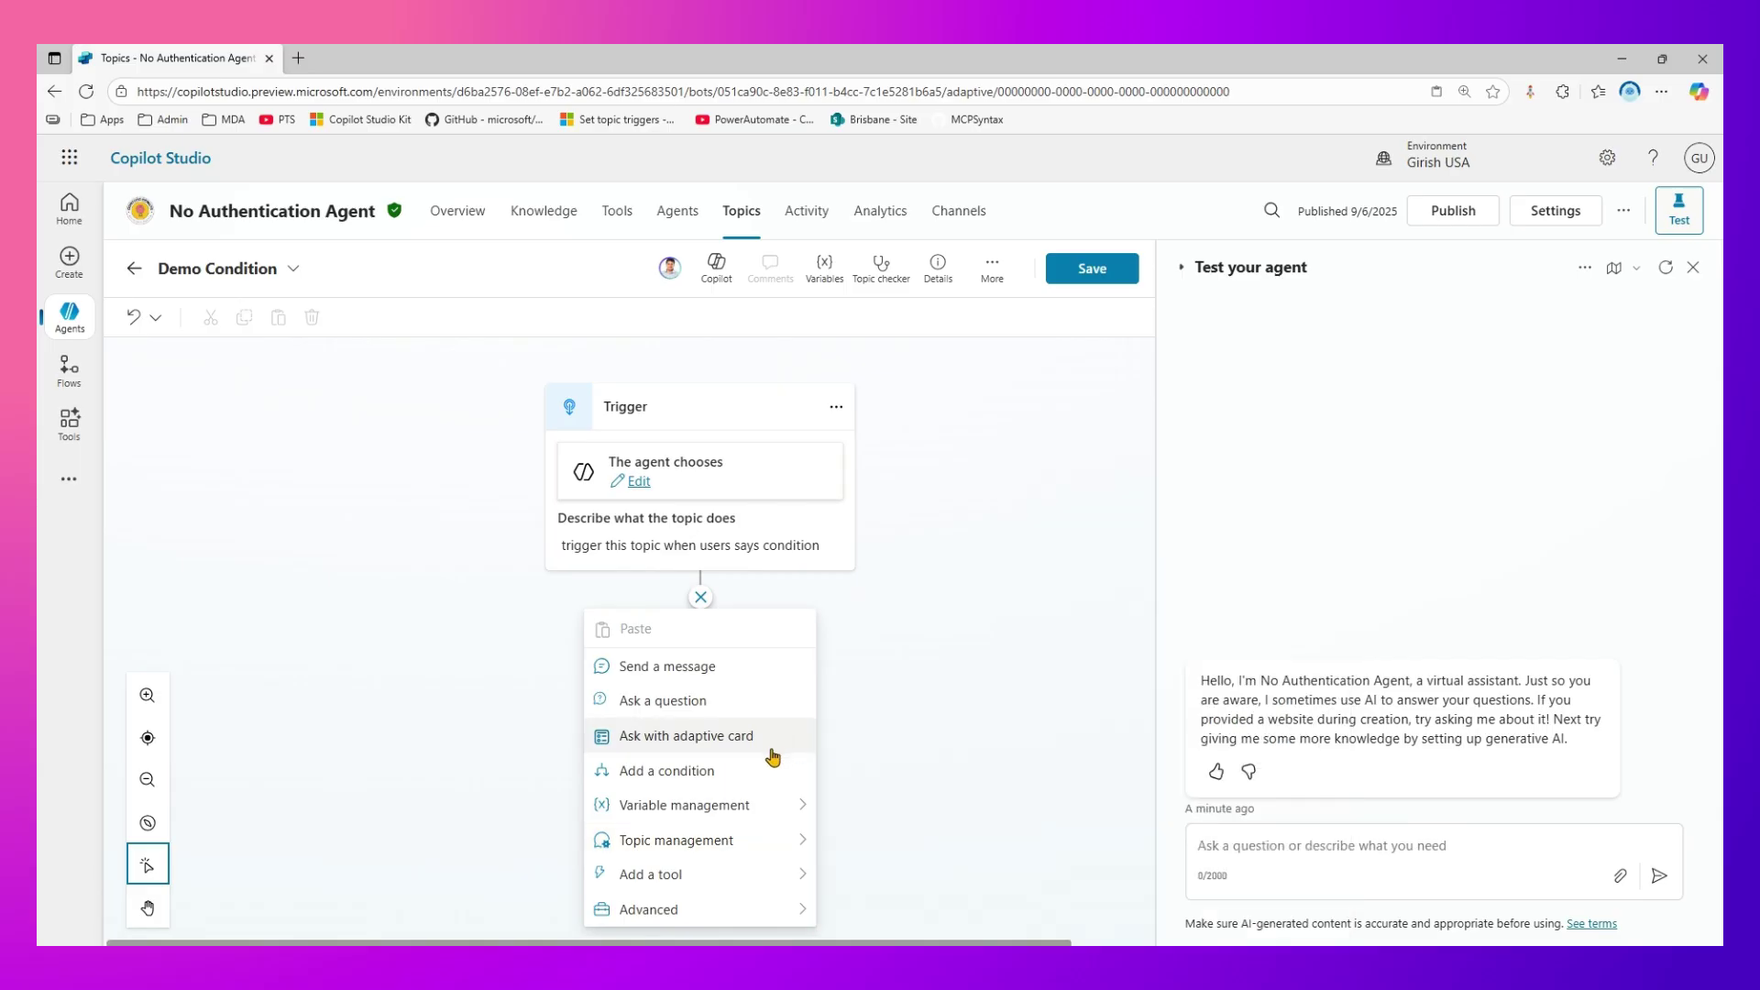
left_click(629, 773)
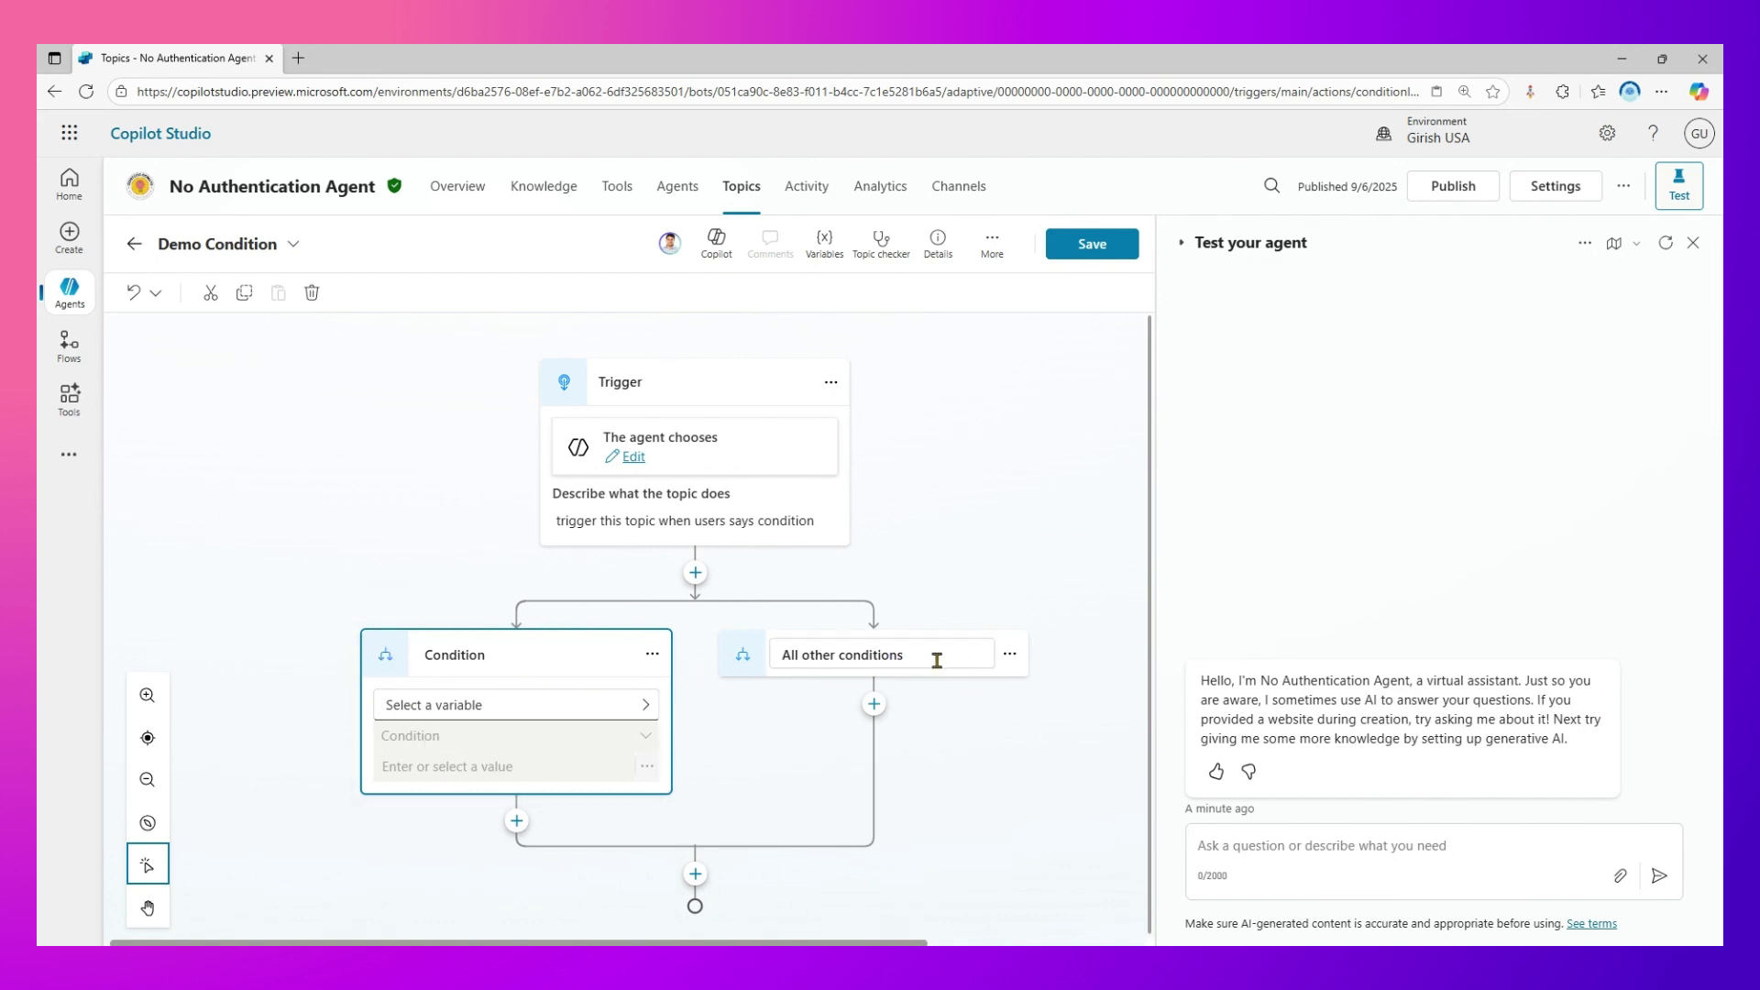
Step: Insert two more condition branches beside the first one, closing the agent test pane to make room
left_click(651, 656)
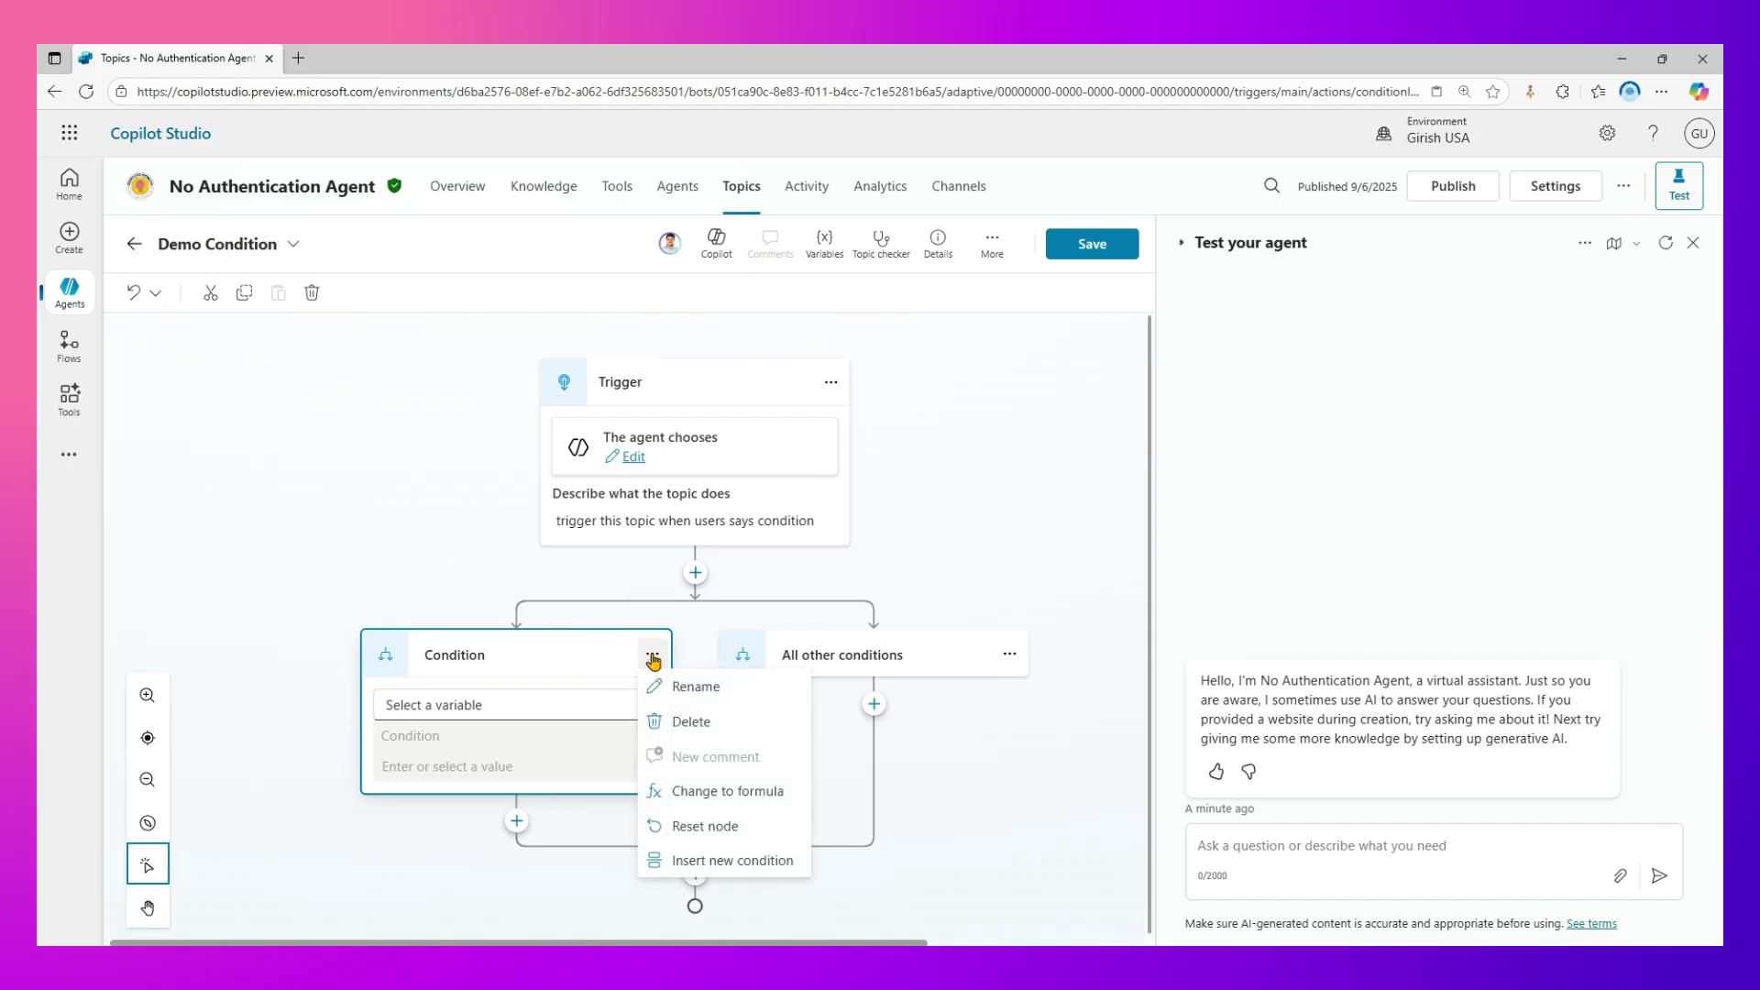
left_click(722, 862)
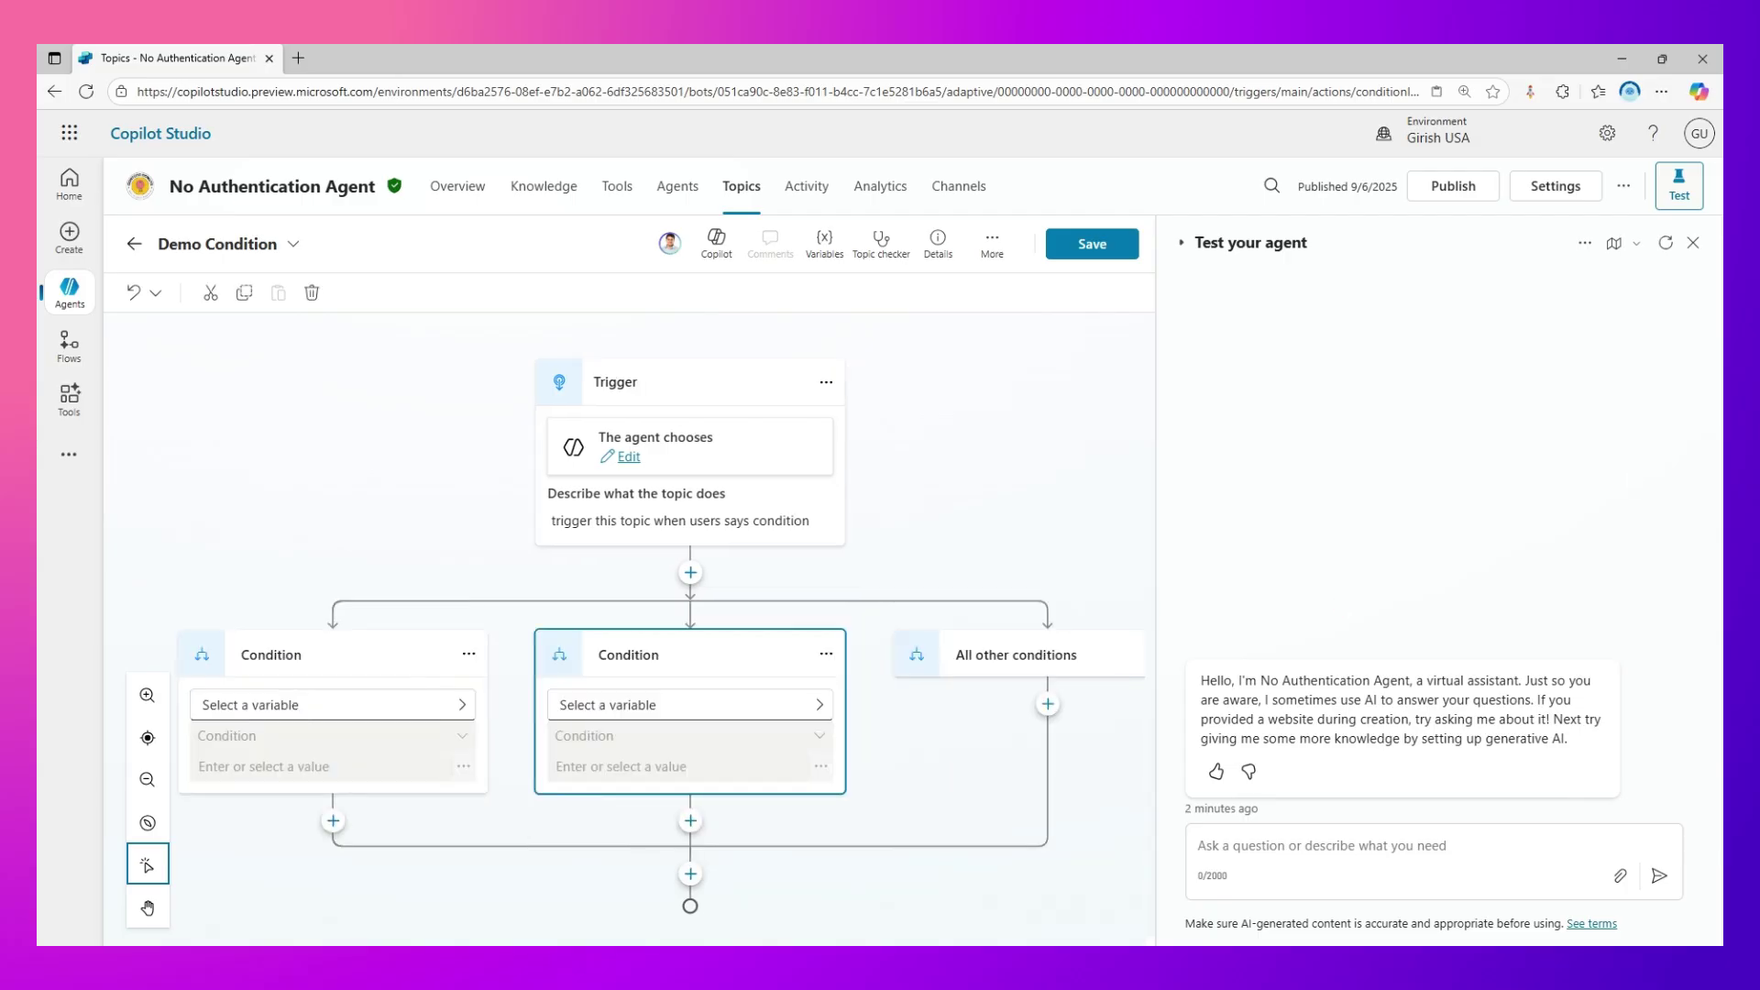
left_click(1695, 245)
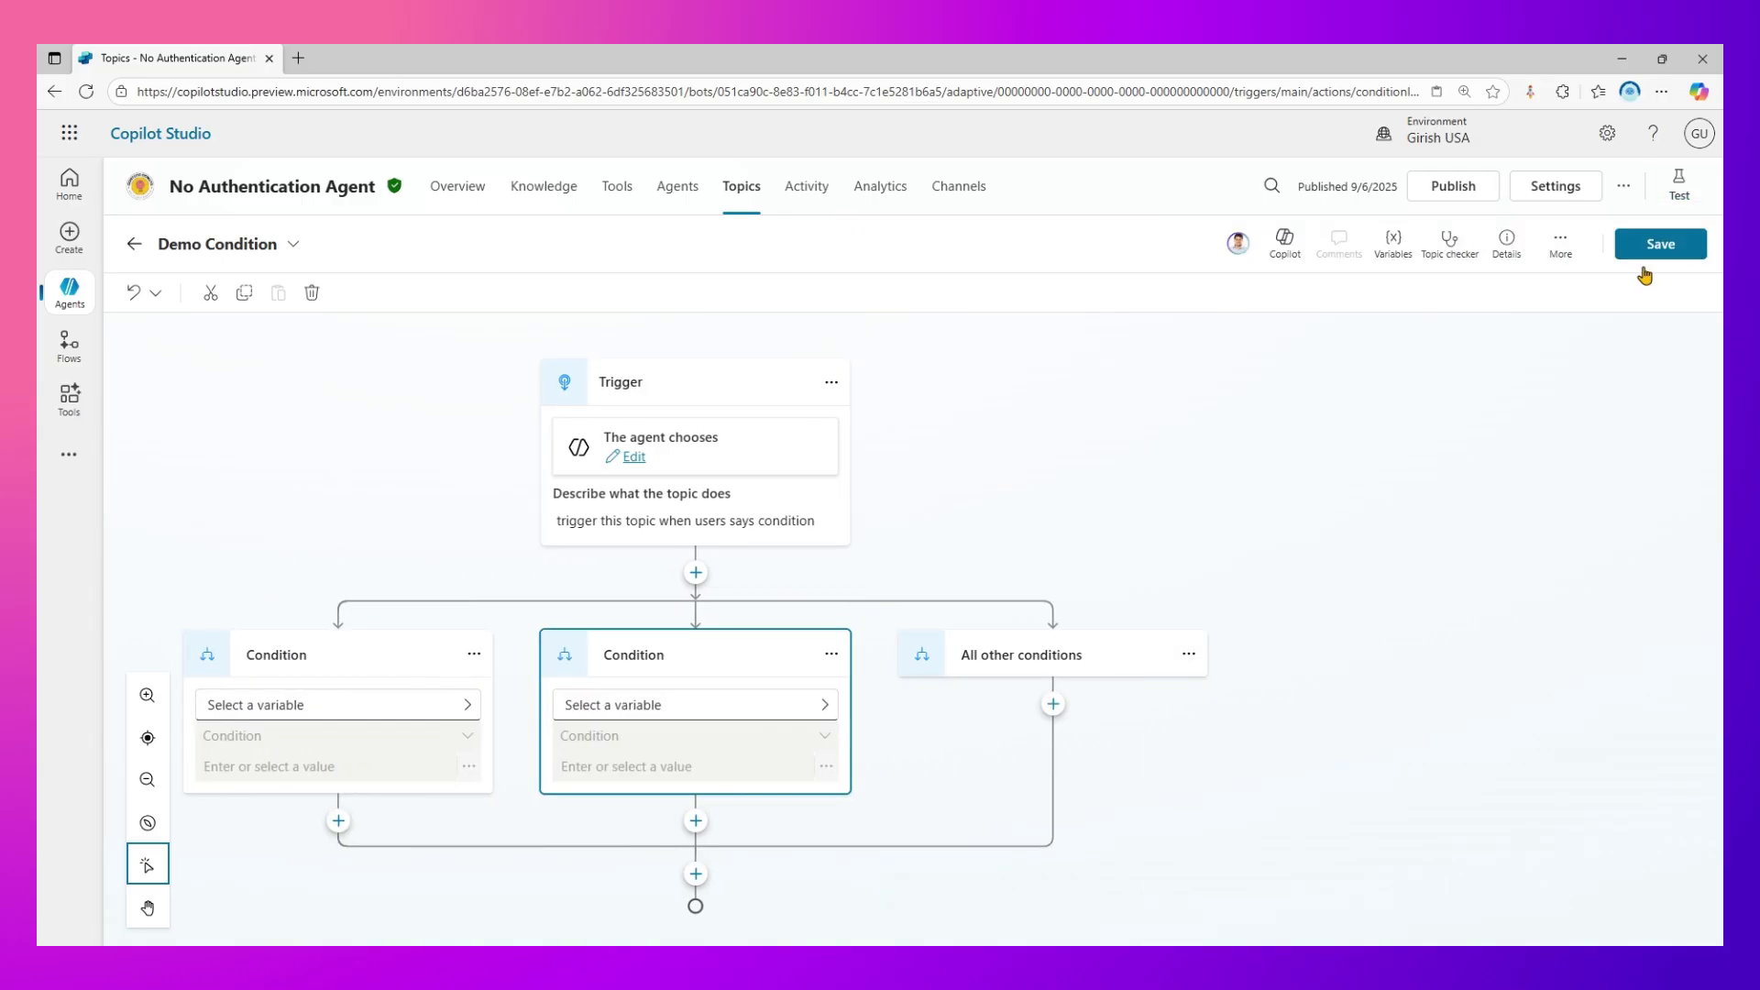
left_click(834, 657)
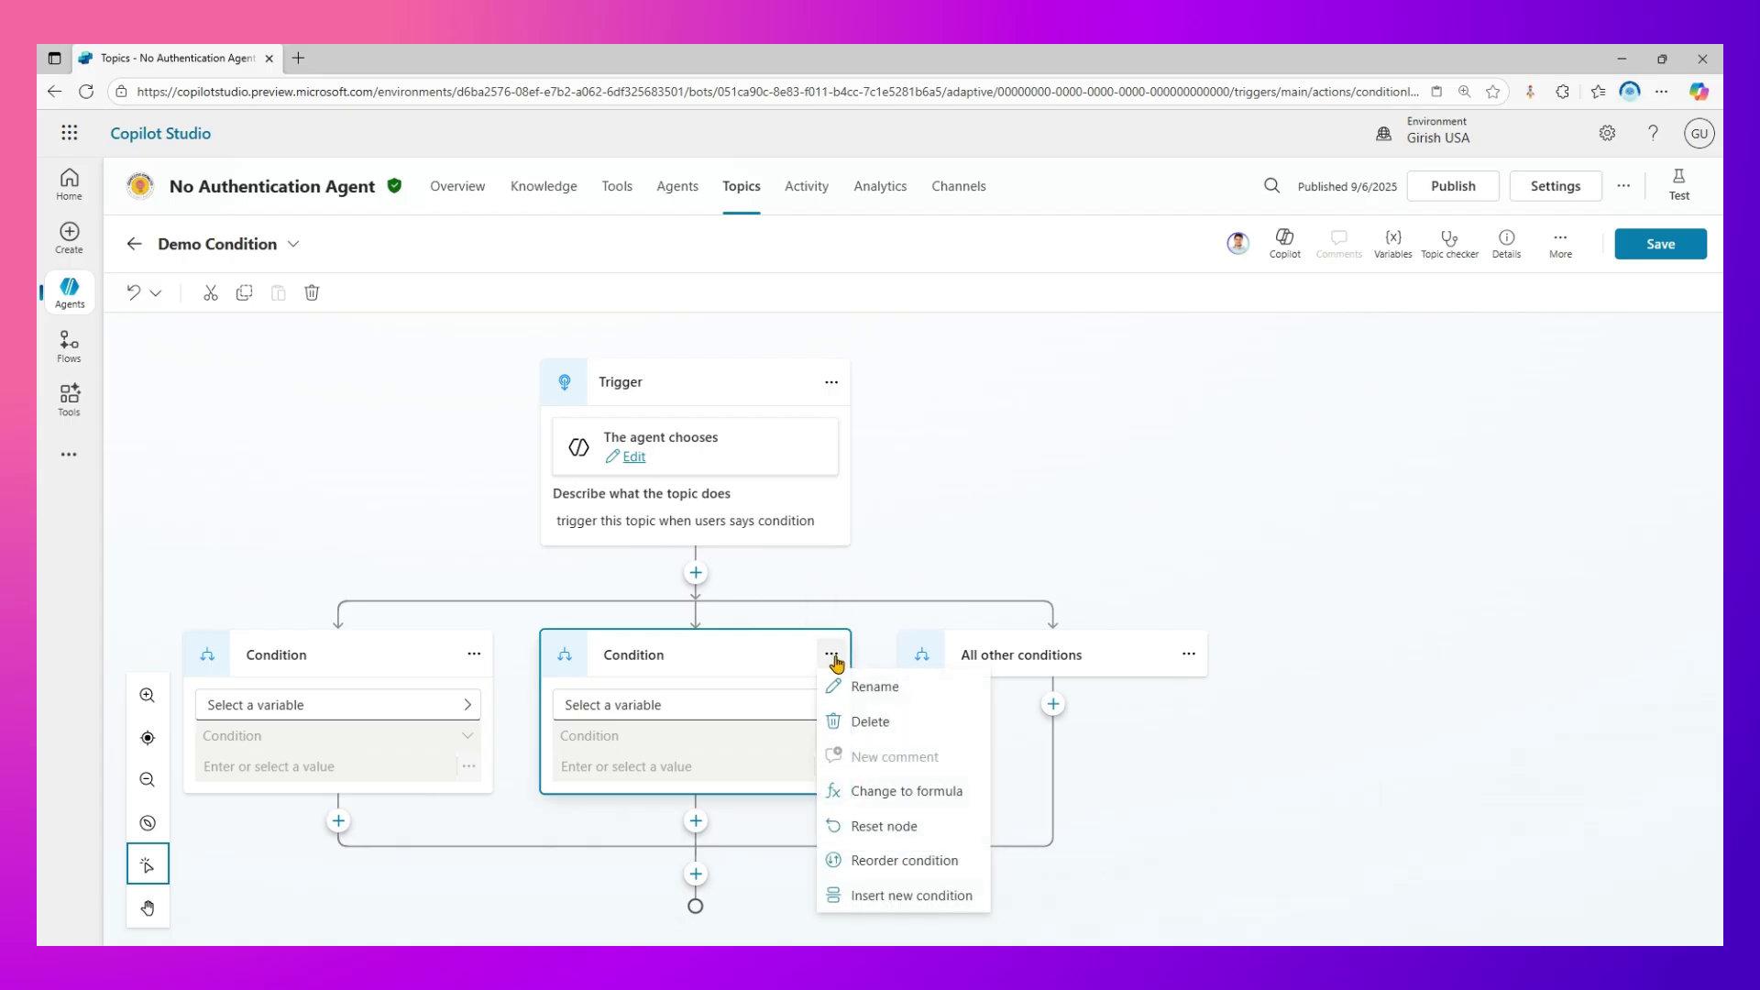
left_click(913, 896)
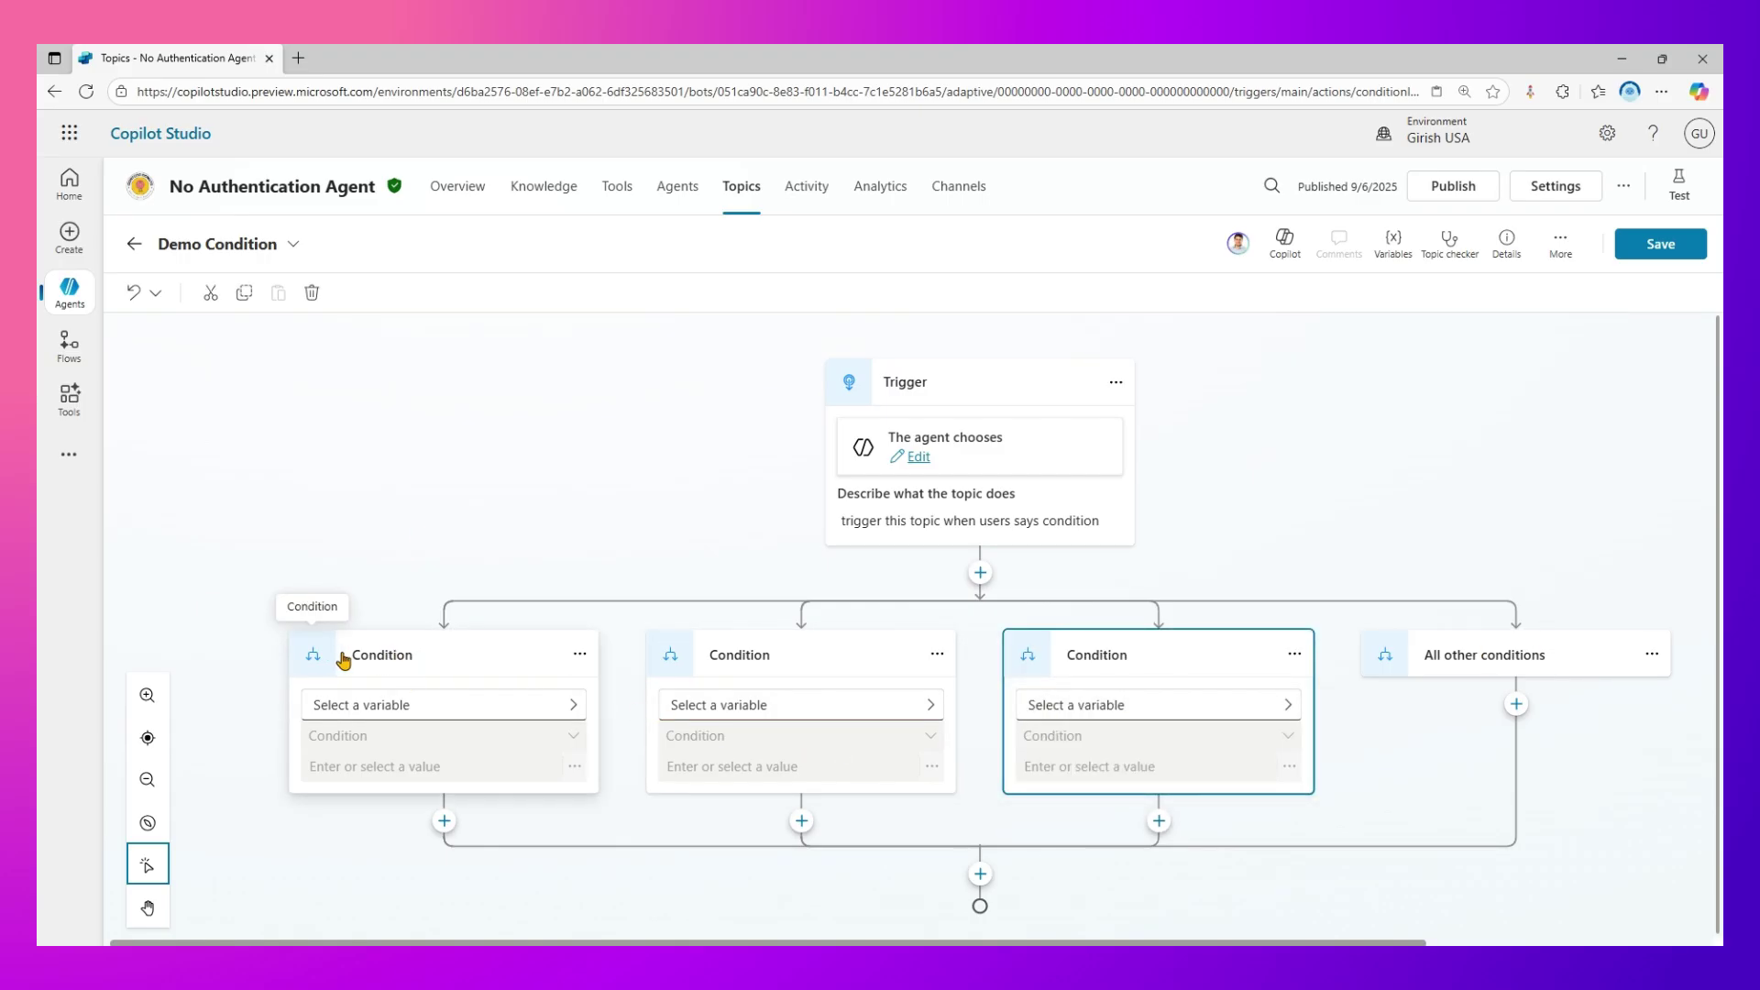
Step: Rename the first condition branch "Economy Class" and the second "Business Class", and close the condition properties
double_click(397, 657)
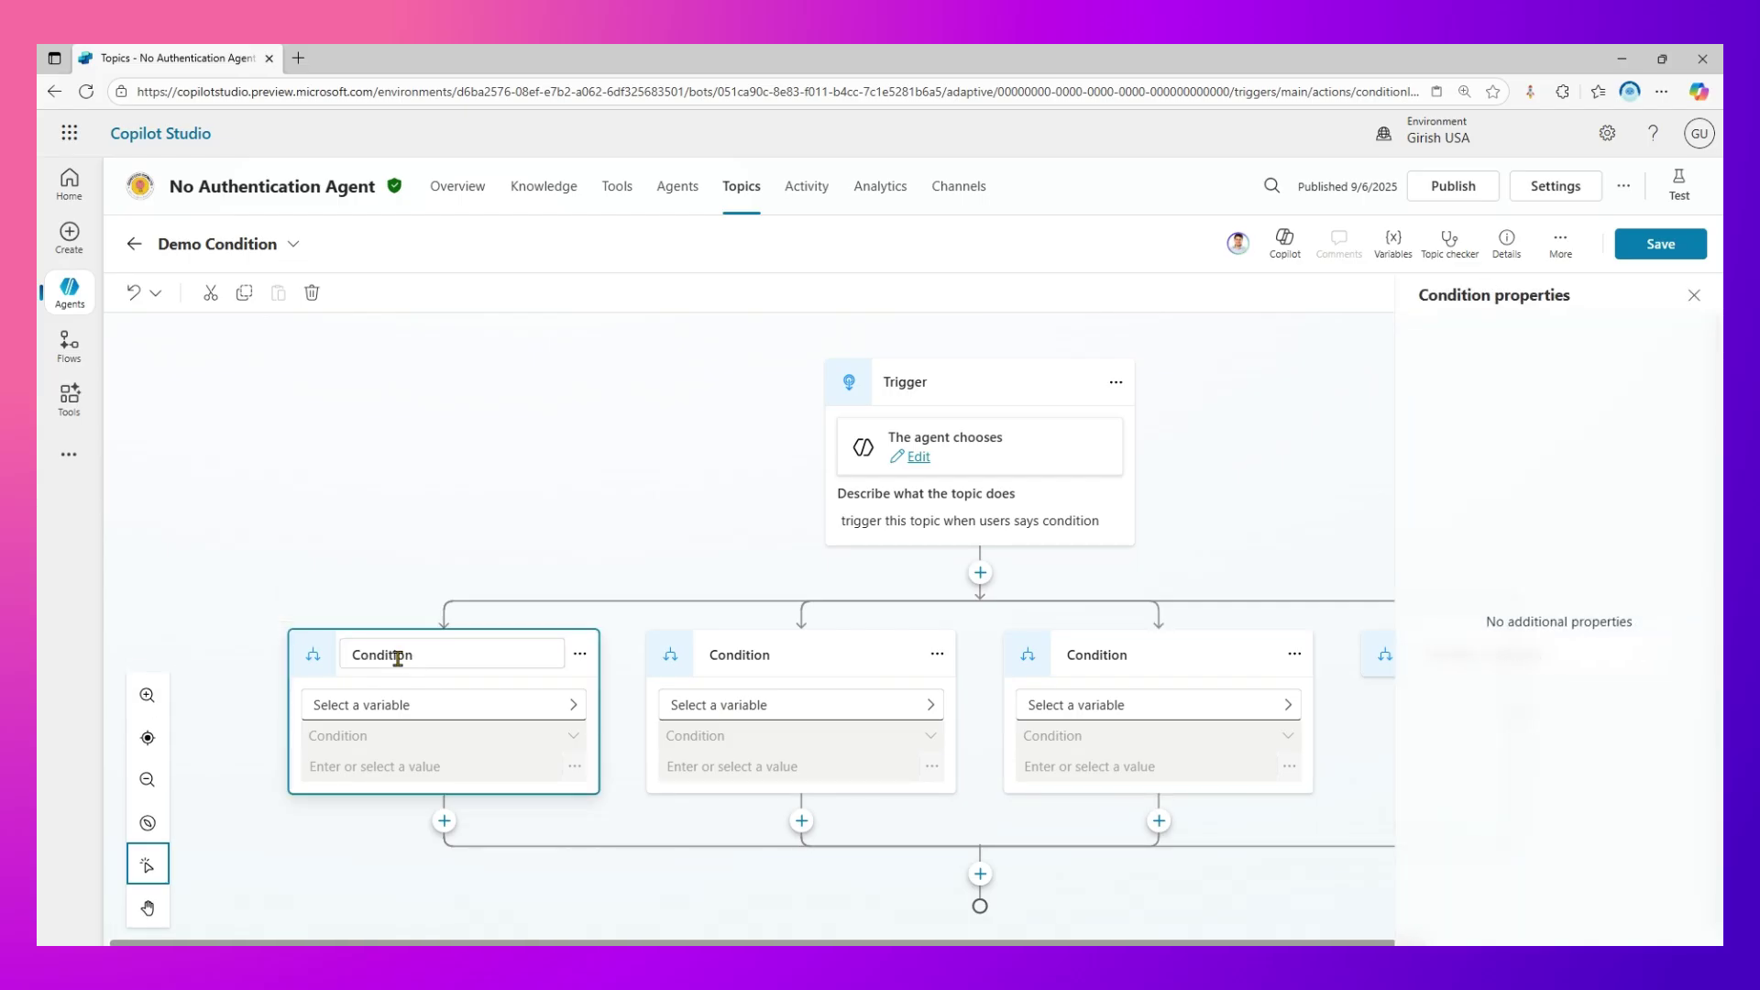
double_click(374, 653)
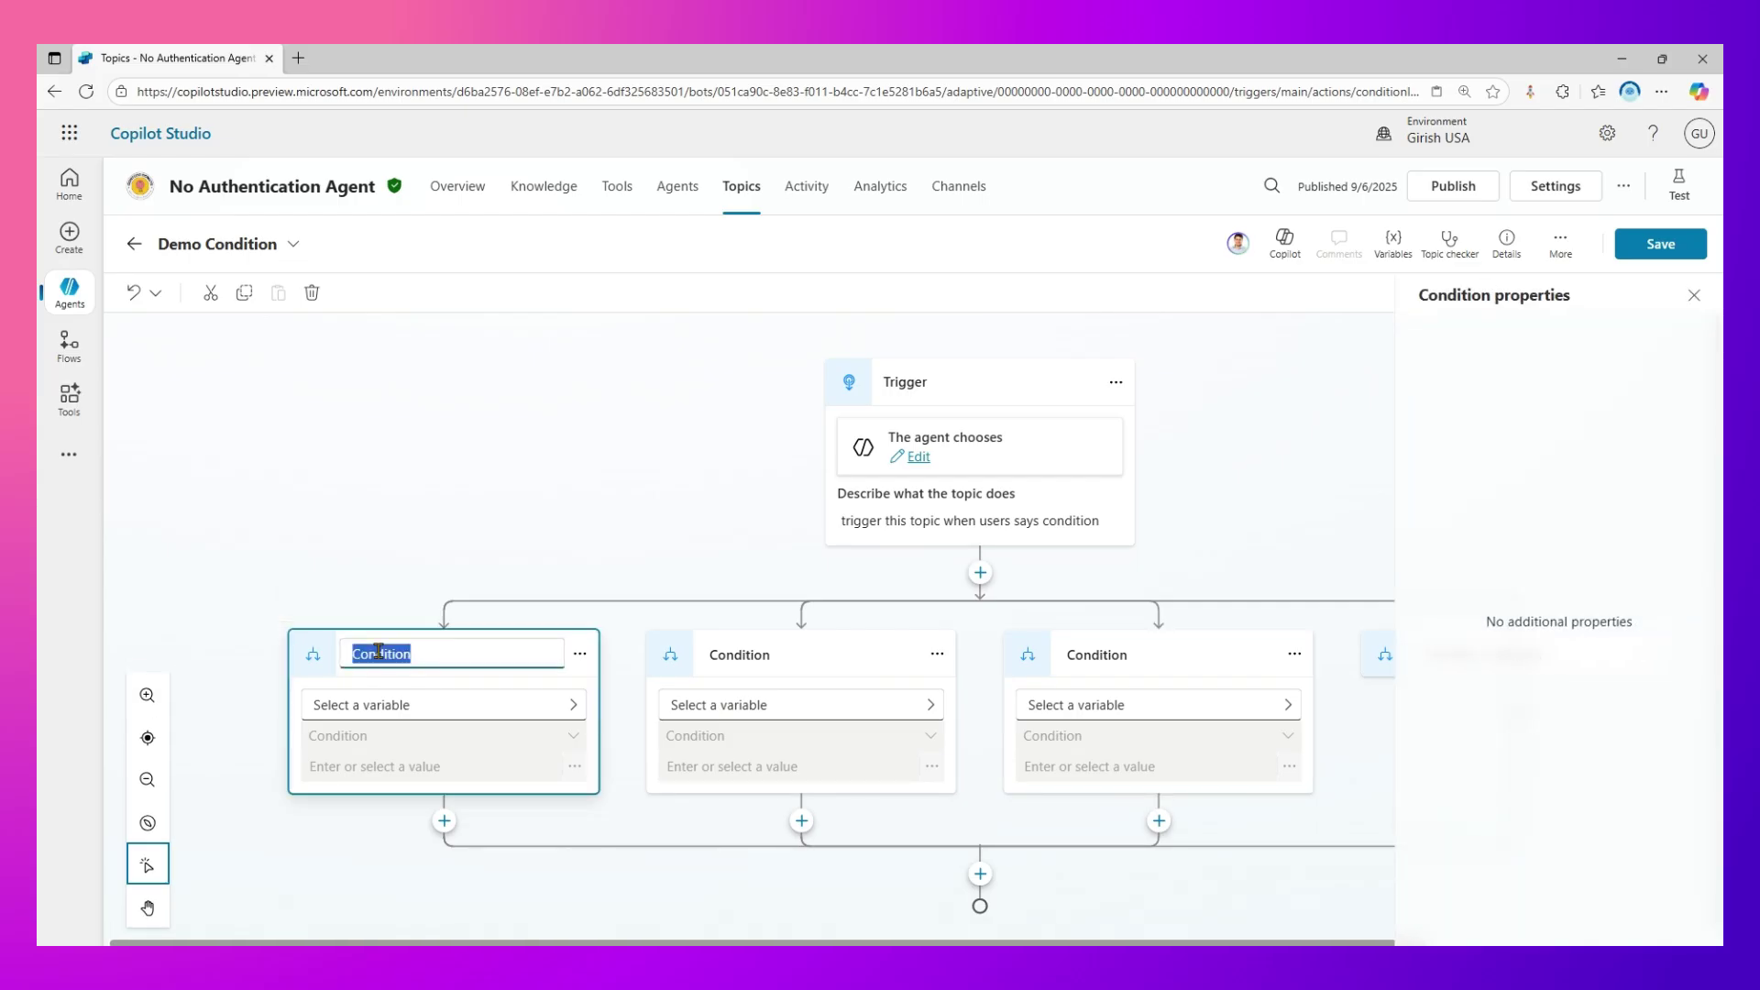
type("Economy Class")
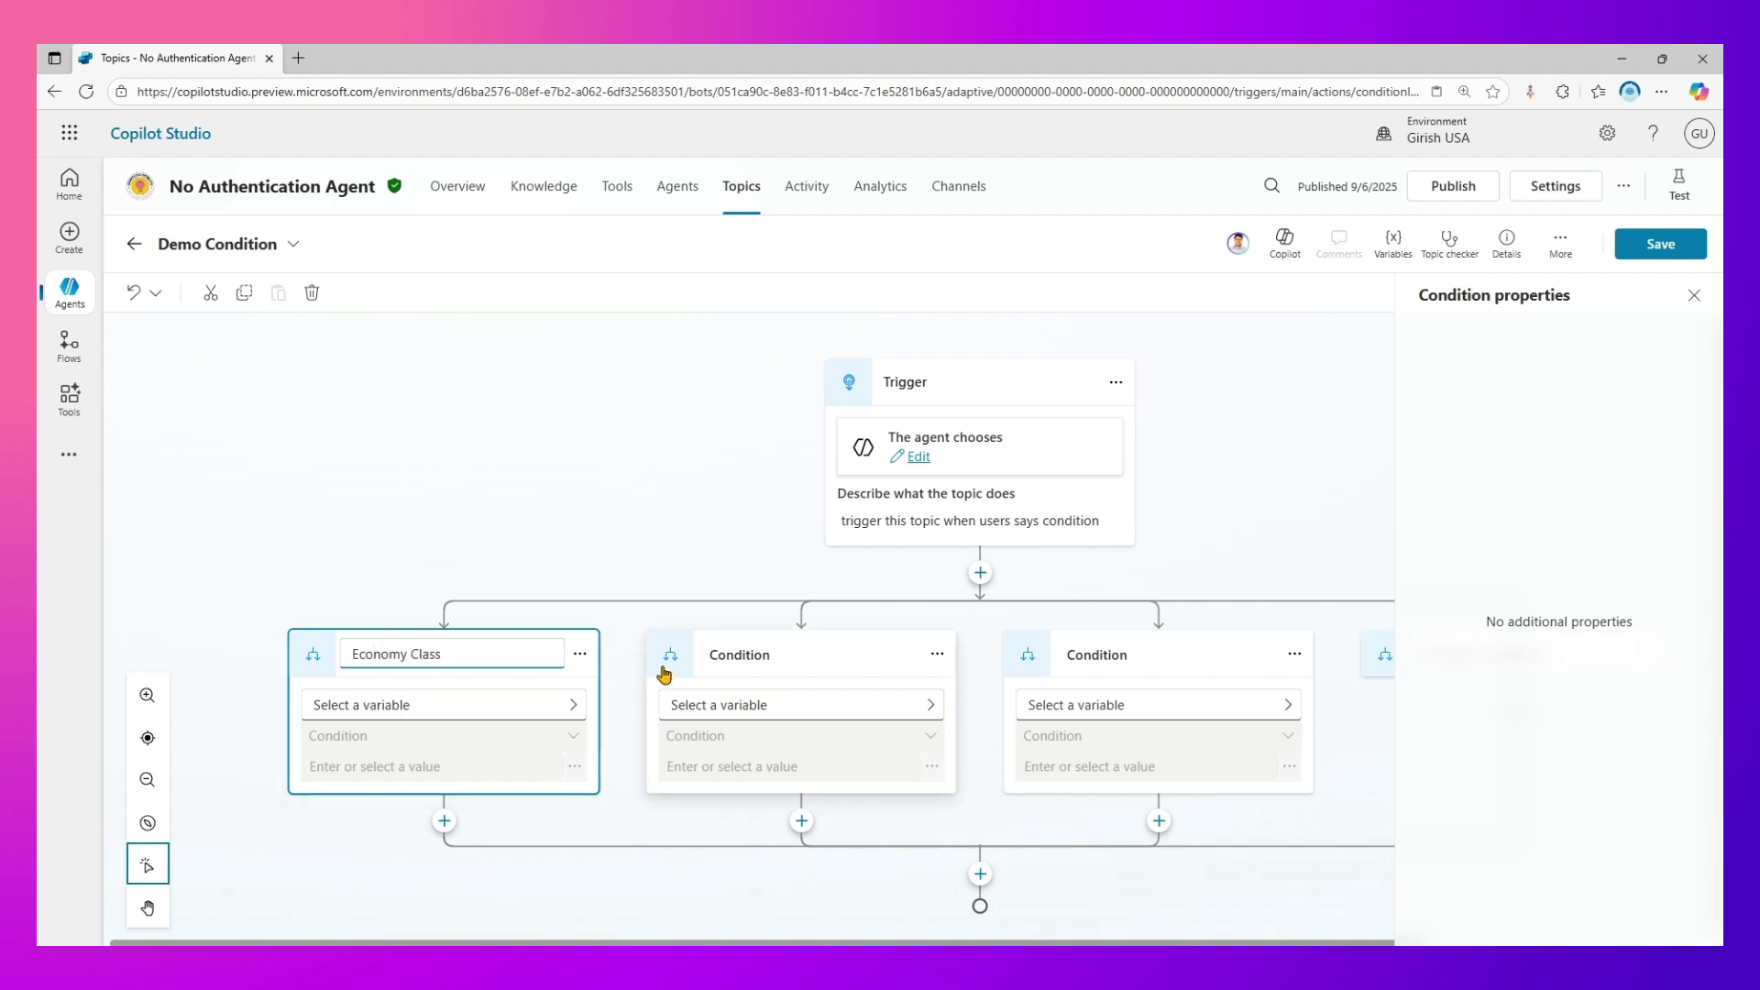
double_click(778, 654)
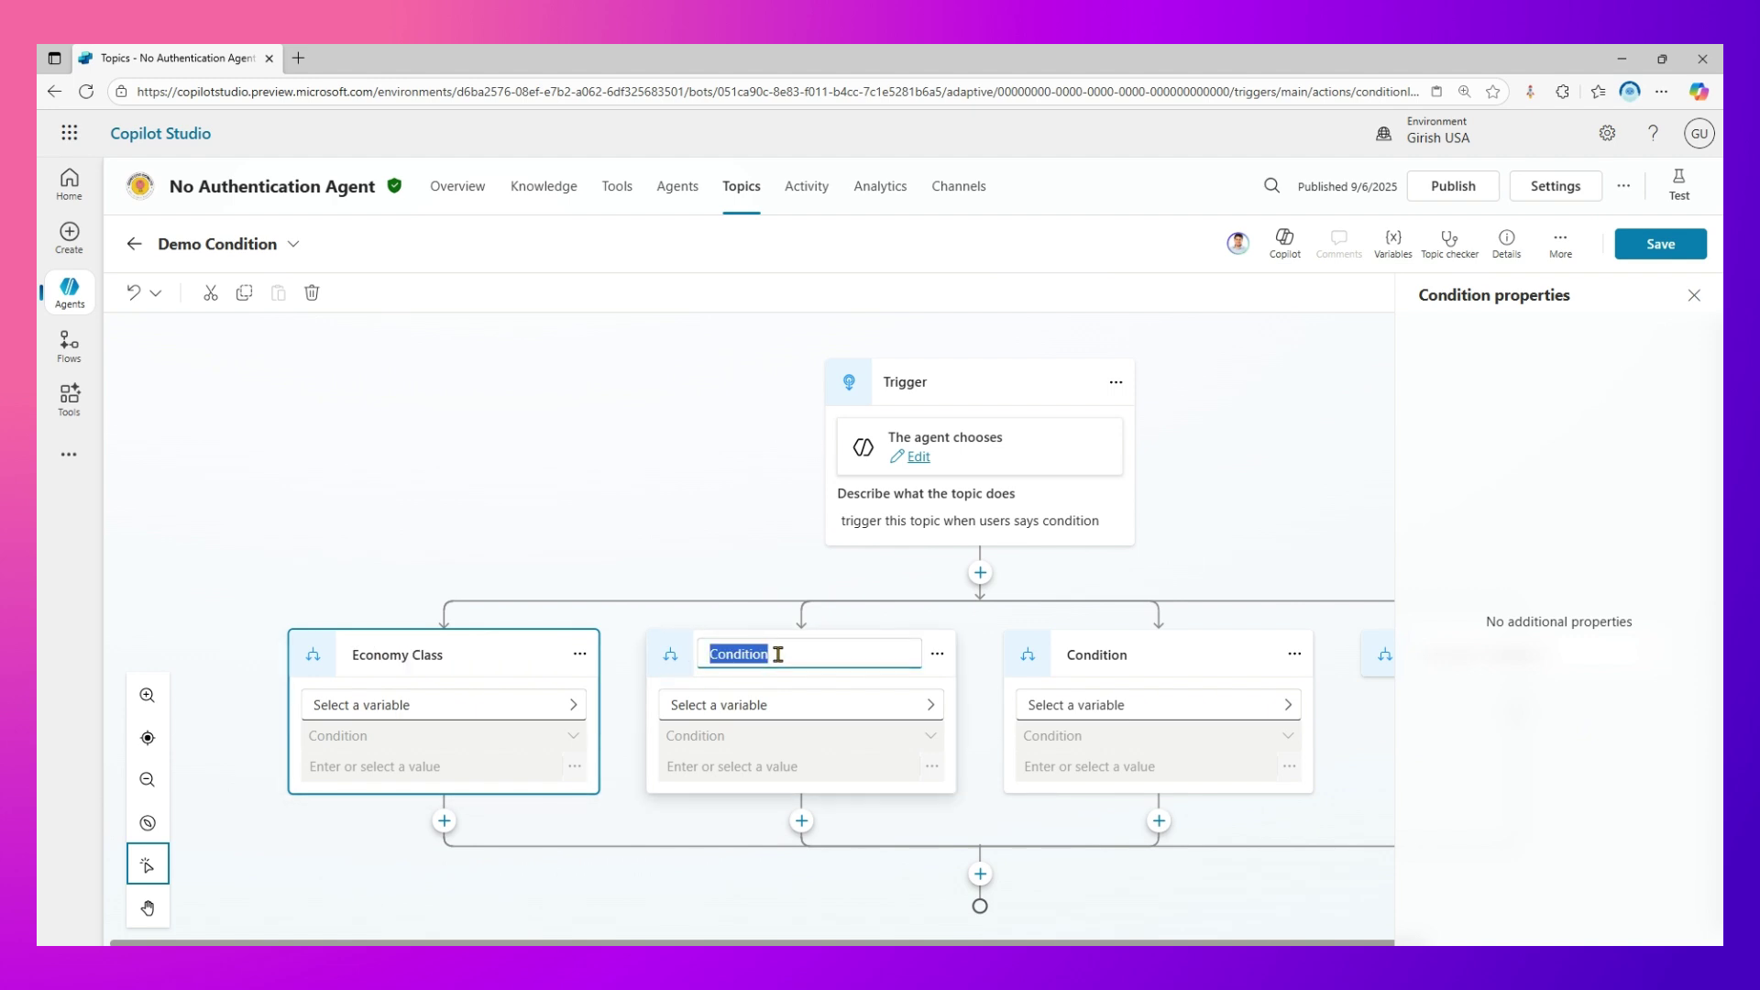
type("Business Class")
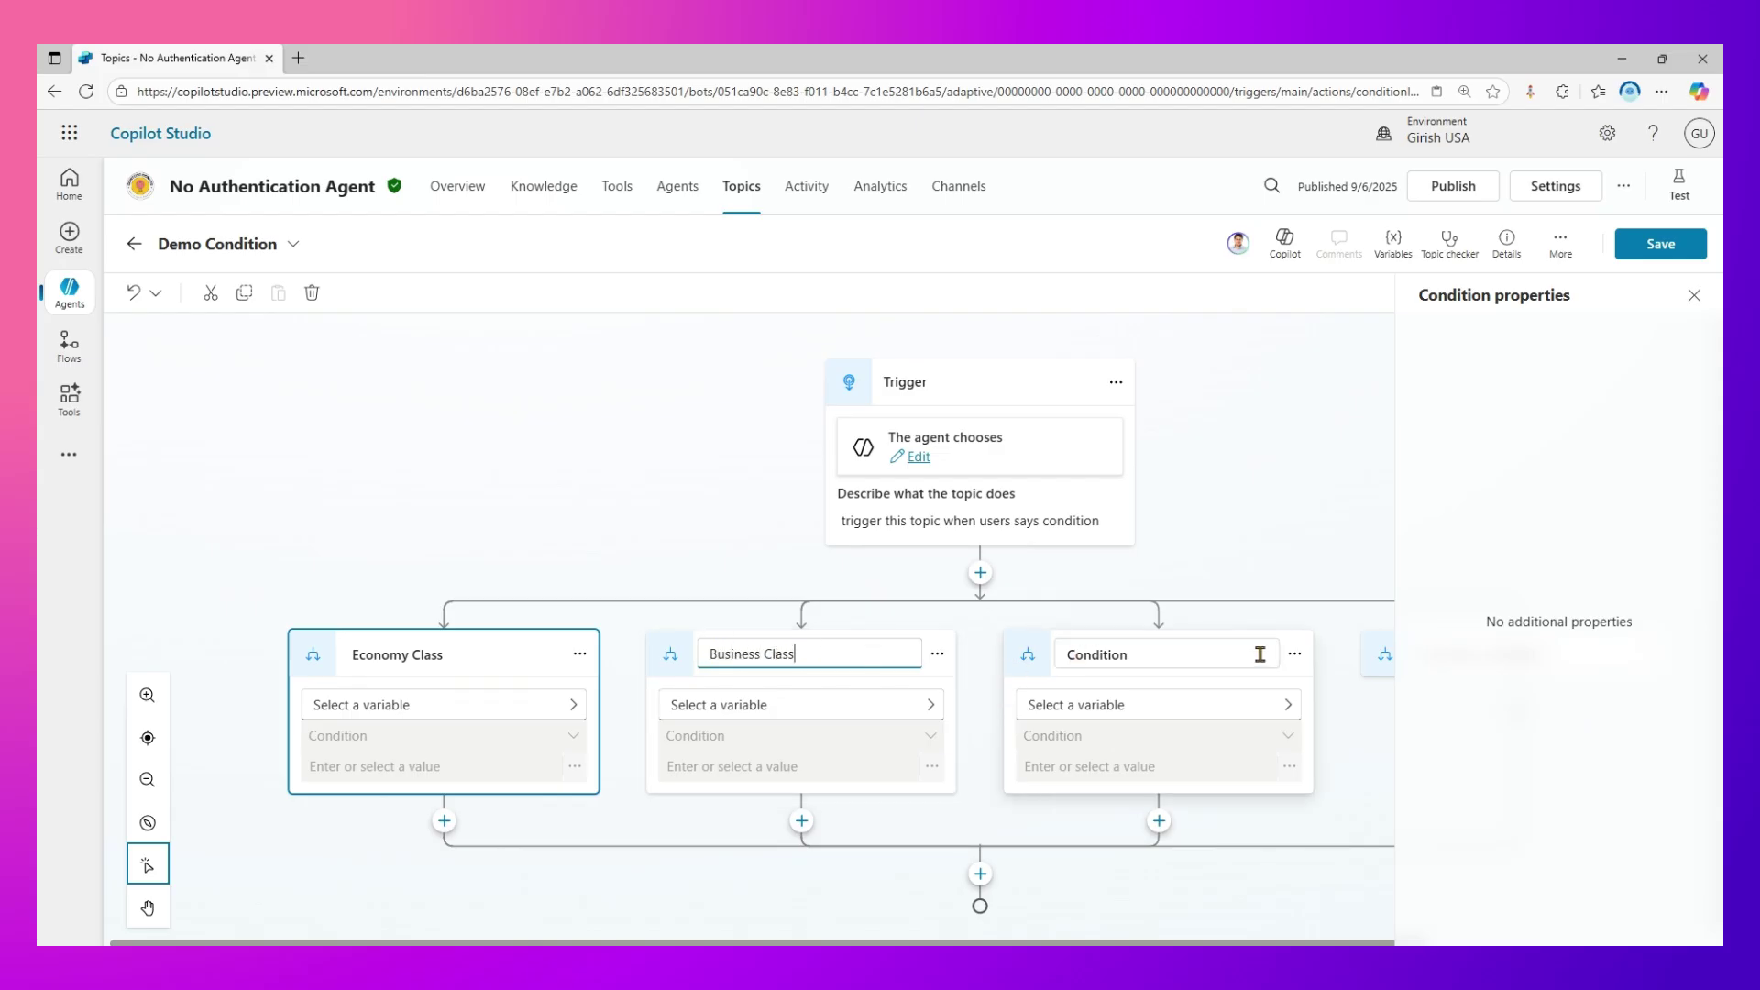
left_click(1695, 295)
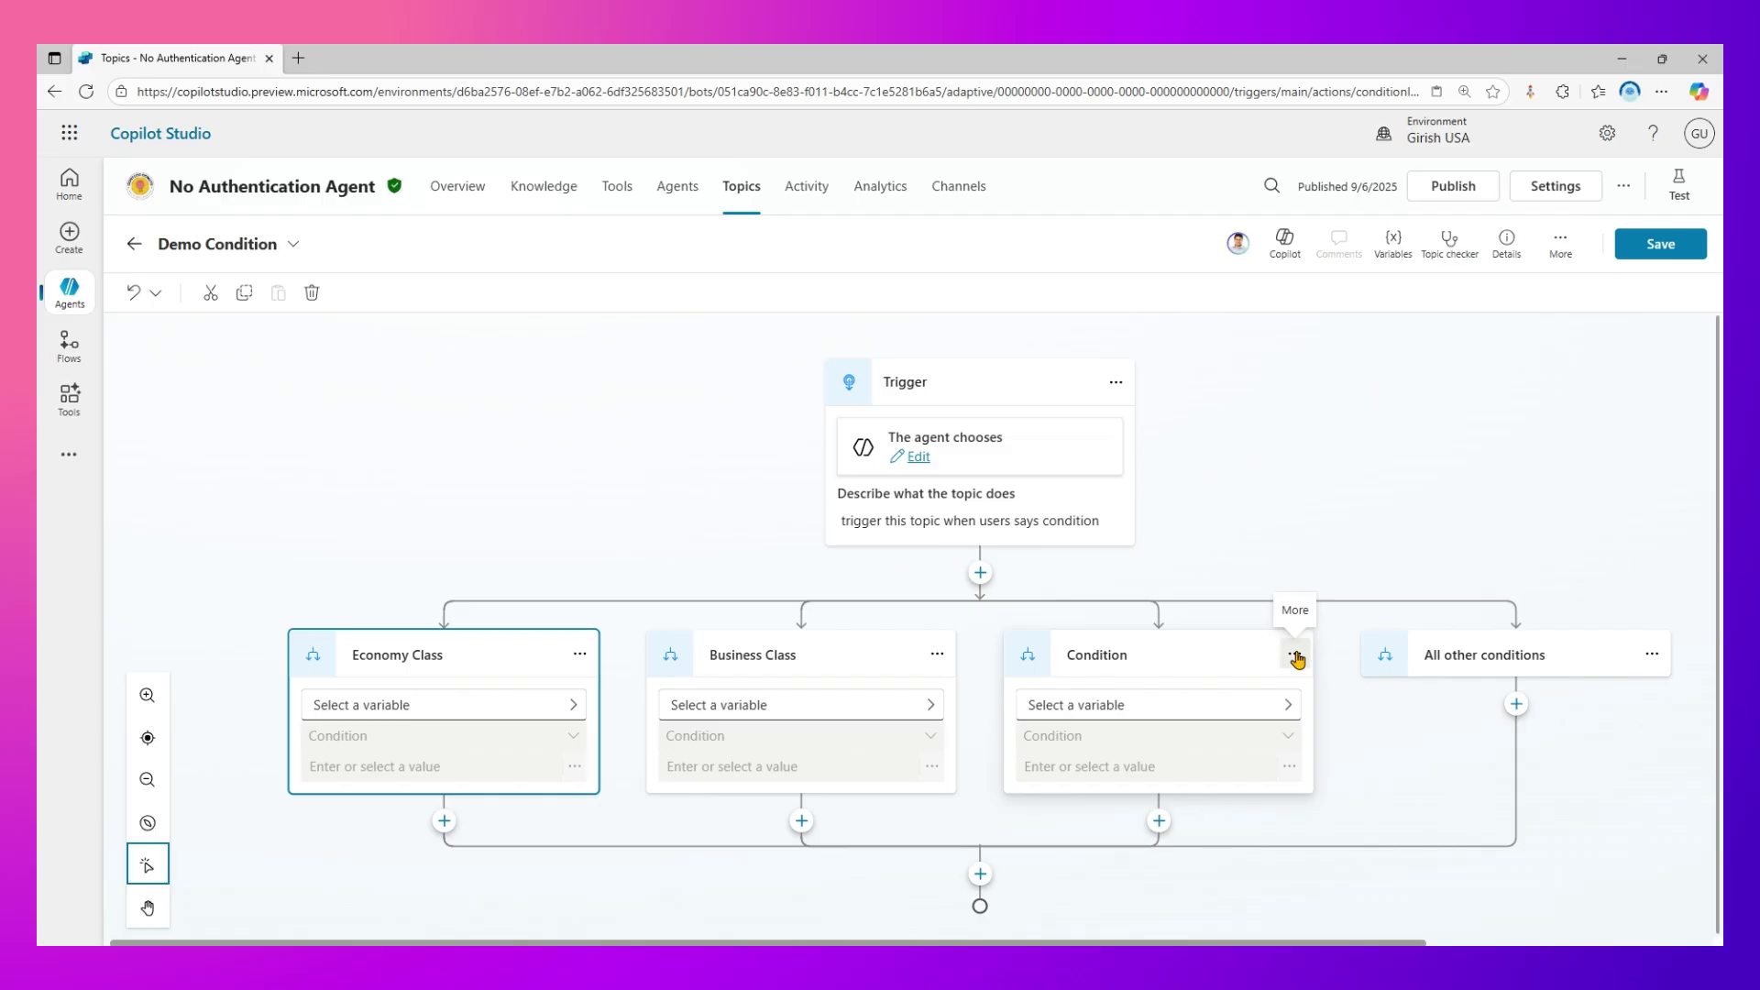
Step: Delete the unnamed third condition branch
left_click(1294, 655)
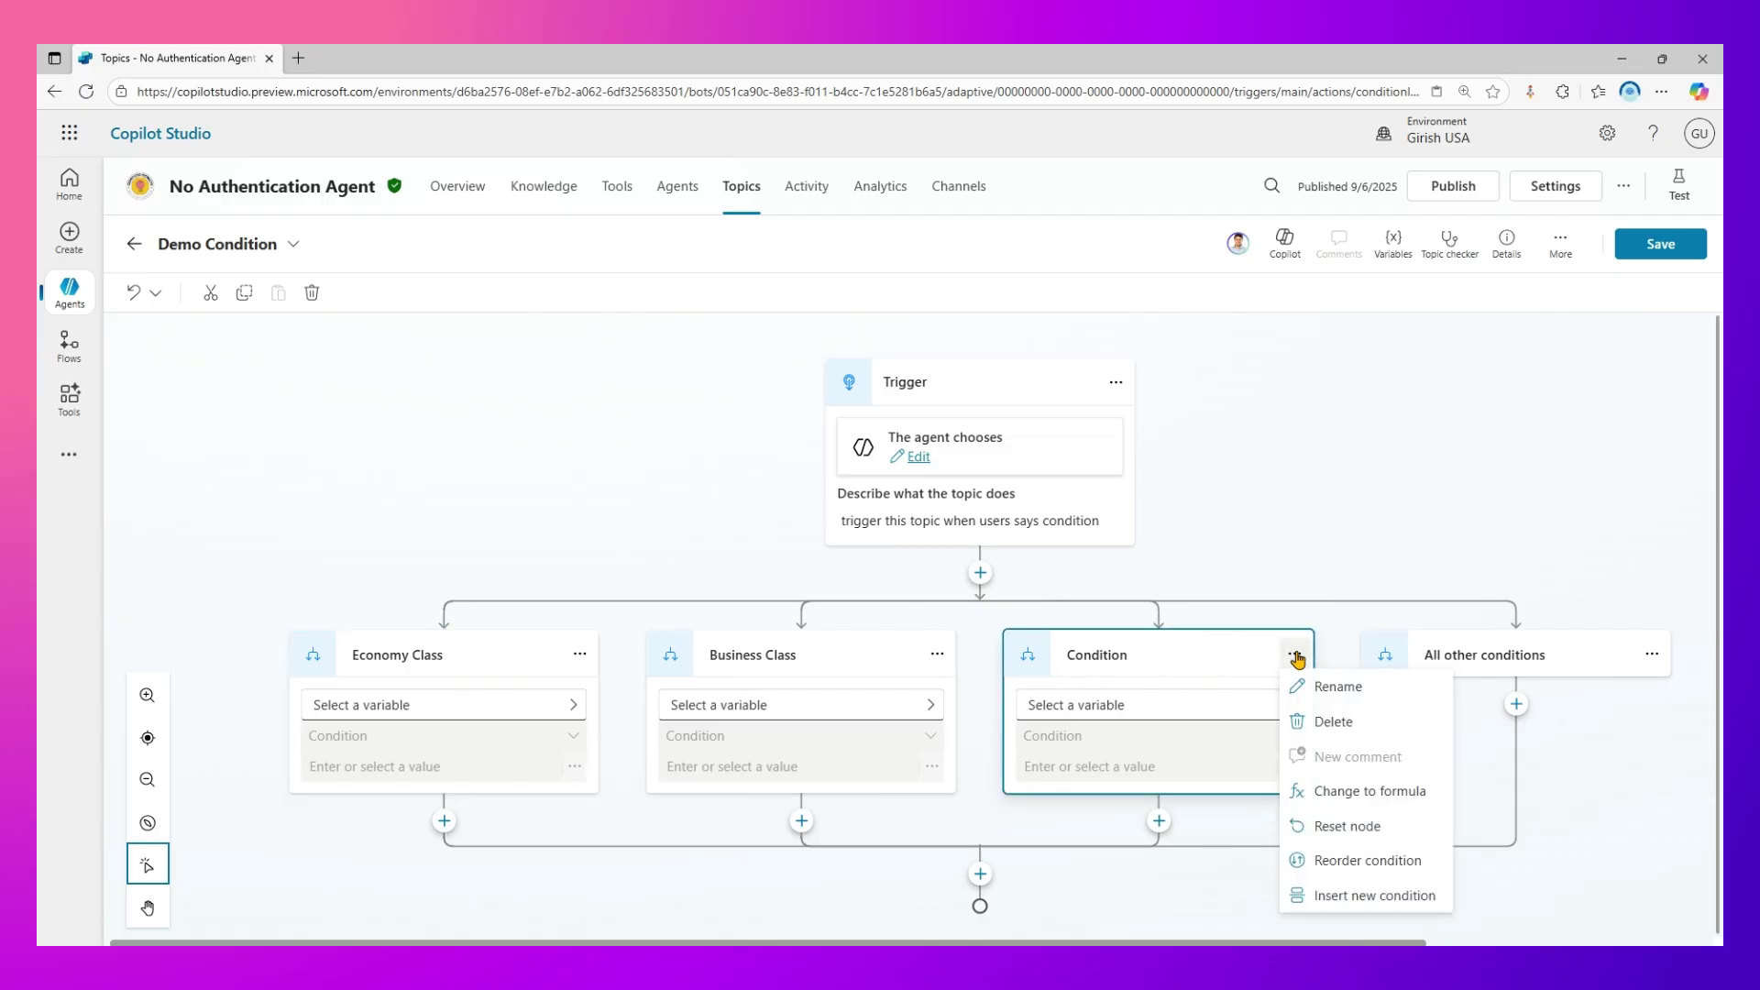
left_click(1337, 722)
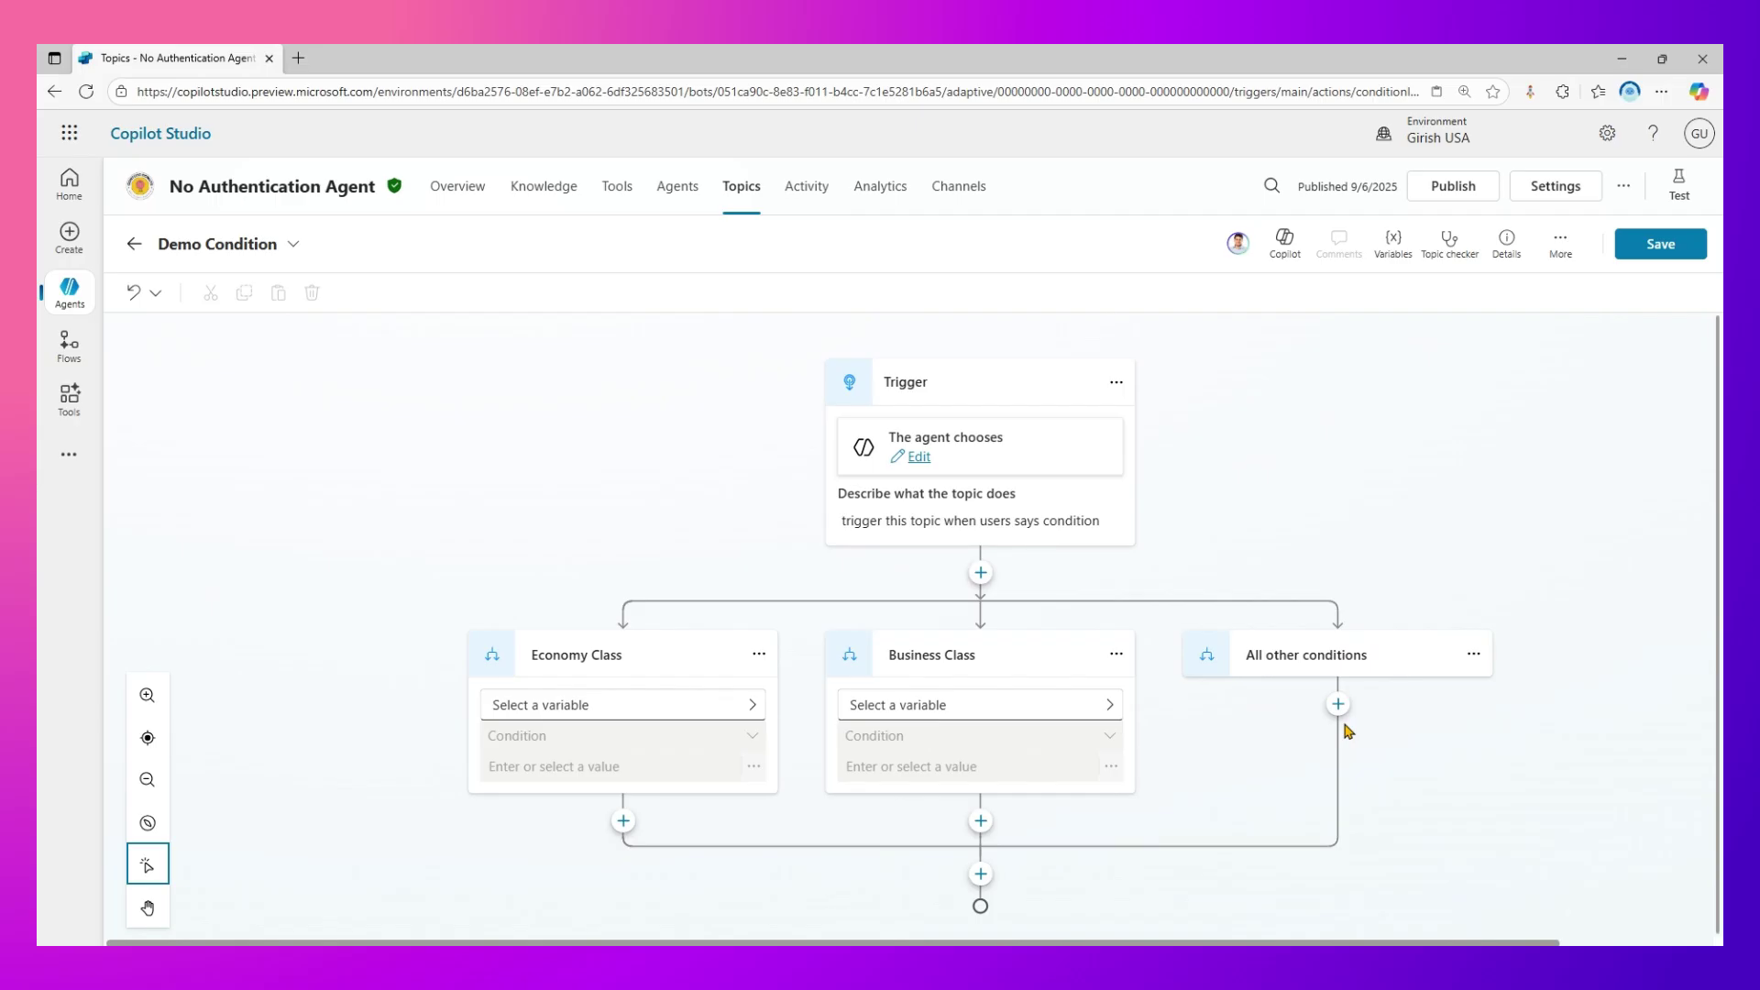
left_click(1048, 650)
left_click(988, 653)
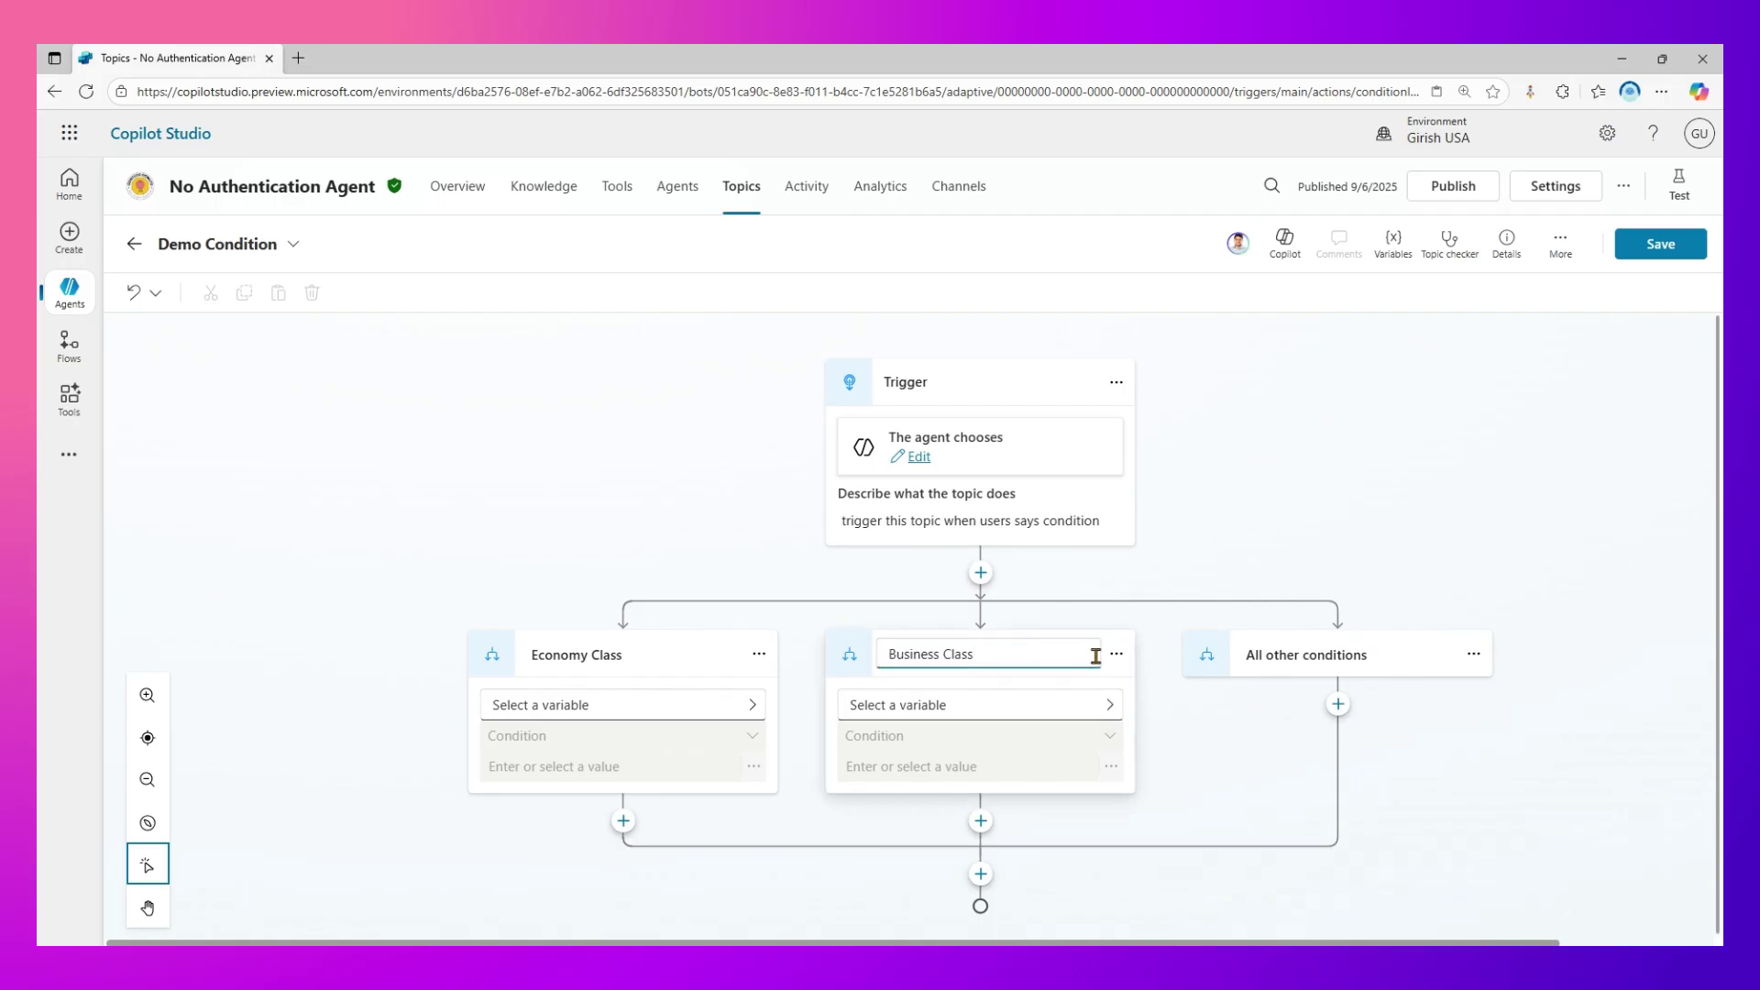
Step: Rename the "All other conditions" branch "Other Class"
left_click(1273, 653)
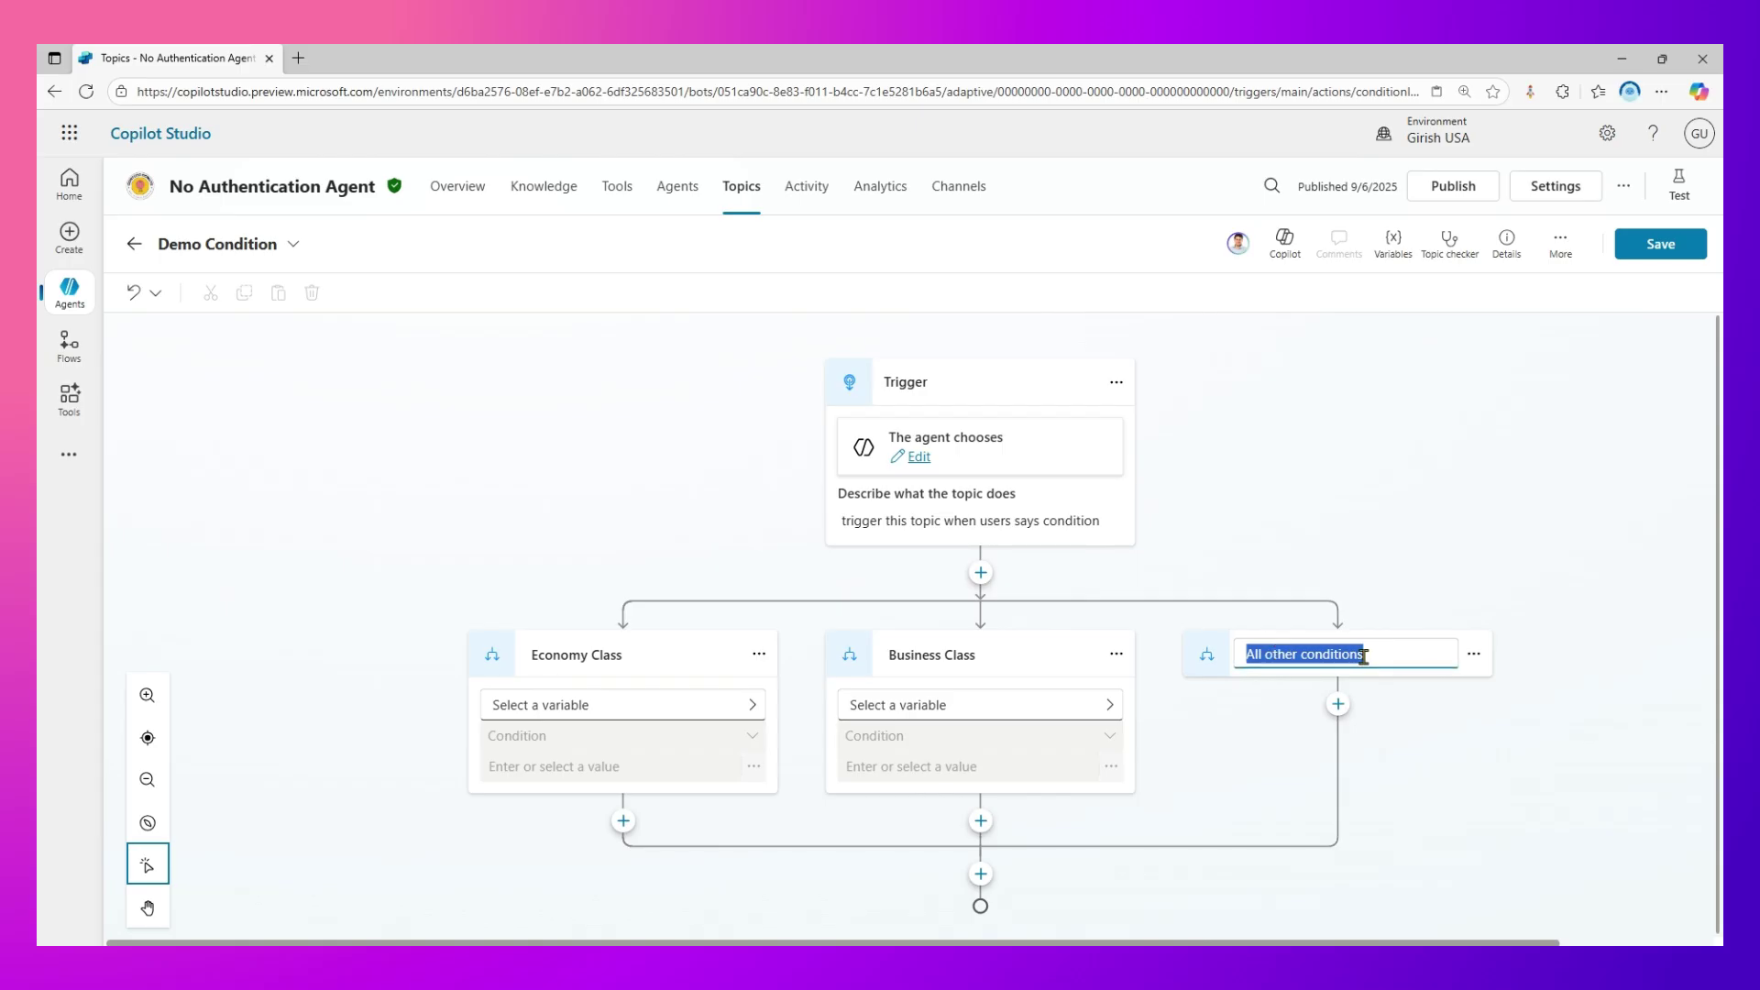
left_click(1447, 582)
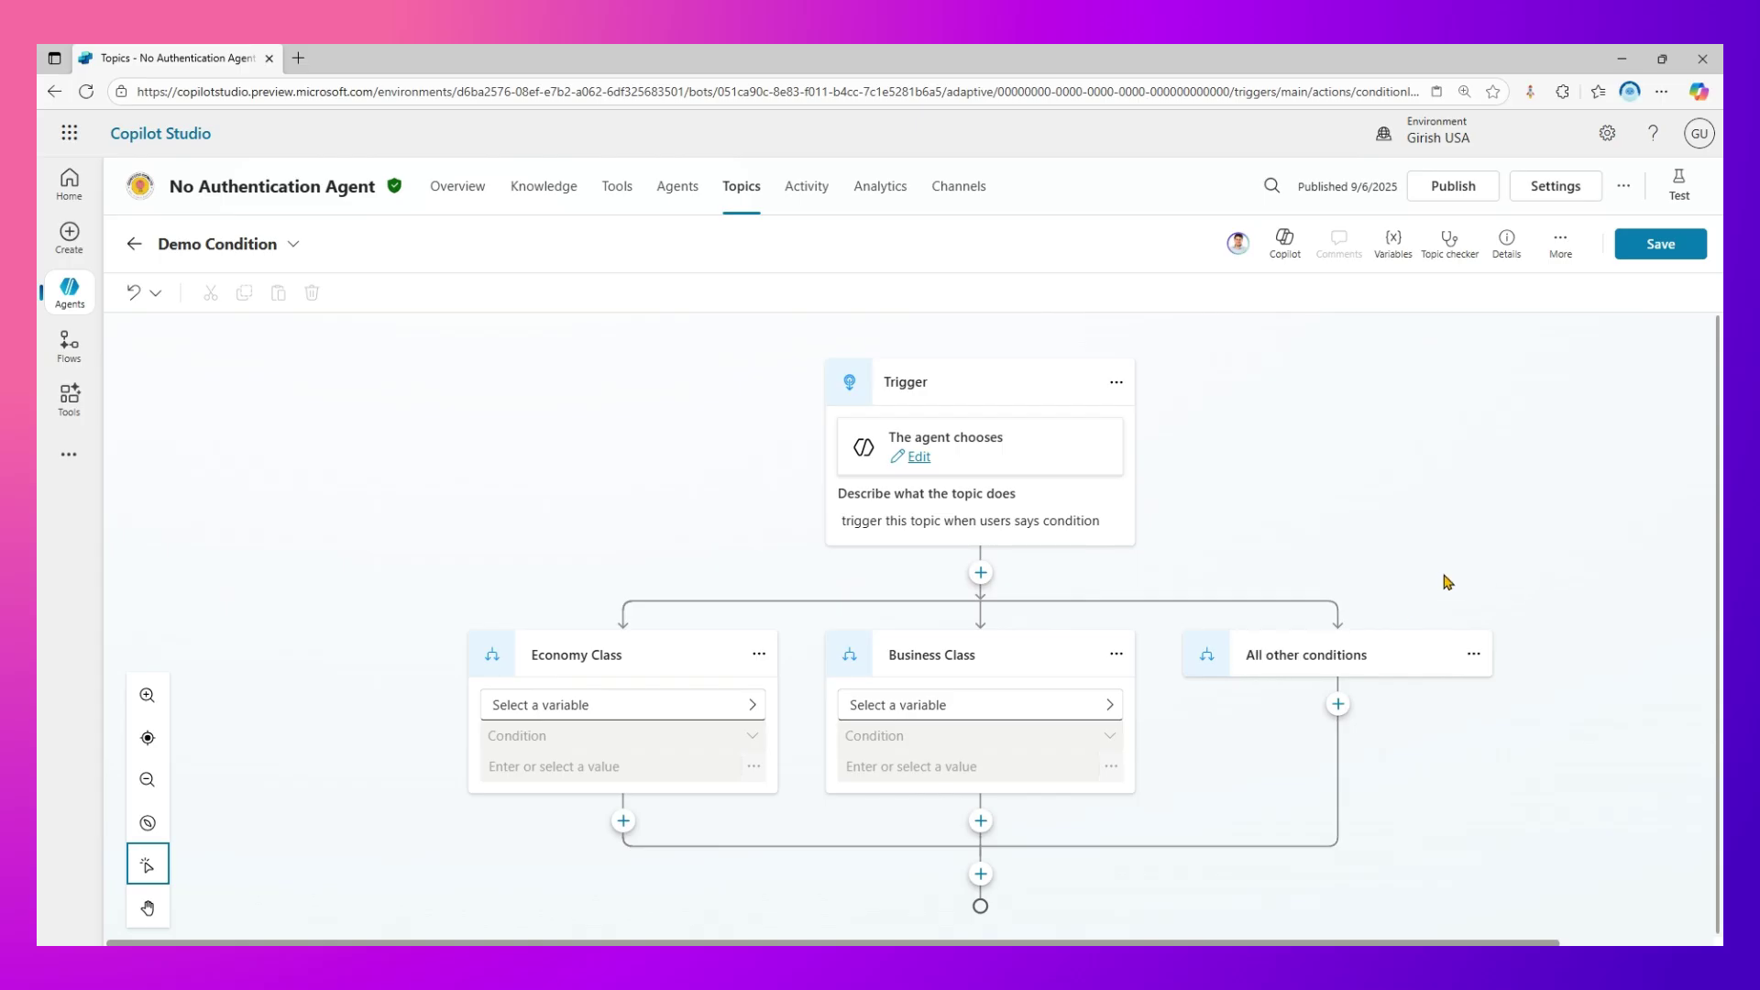
left_click(1475, 654)
left_click(1466, 721)
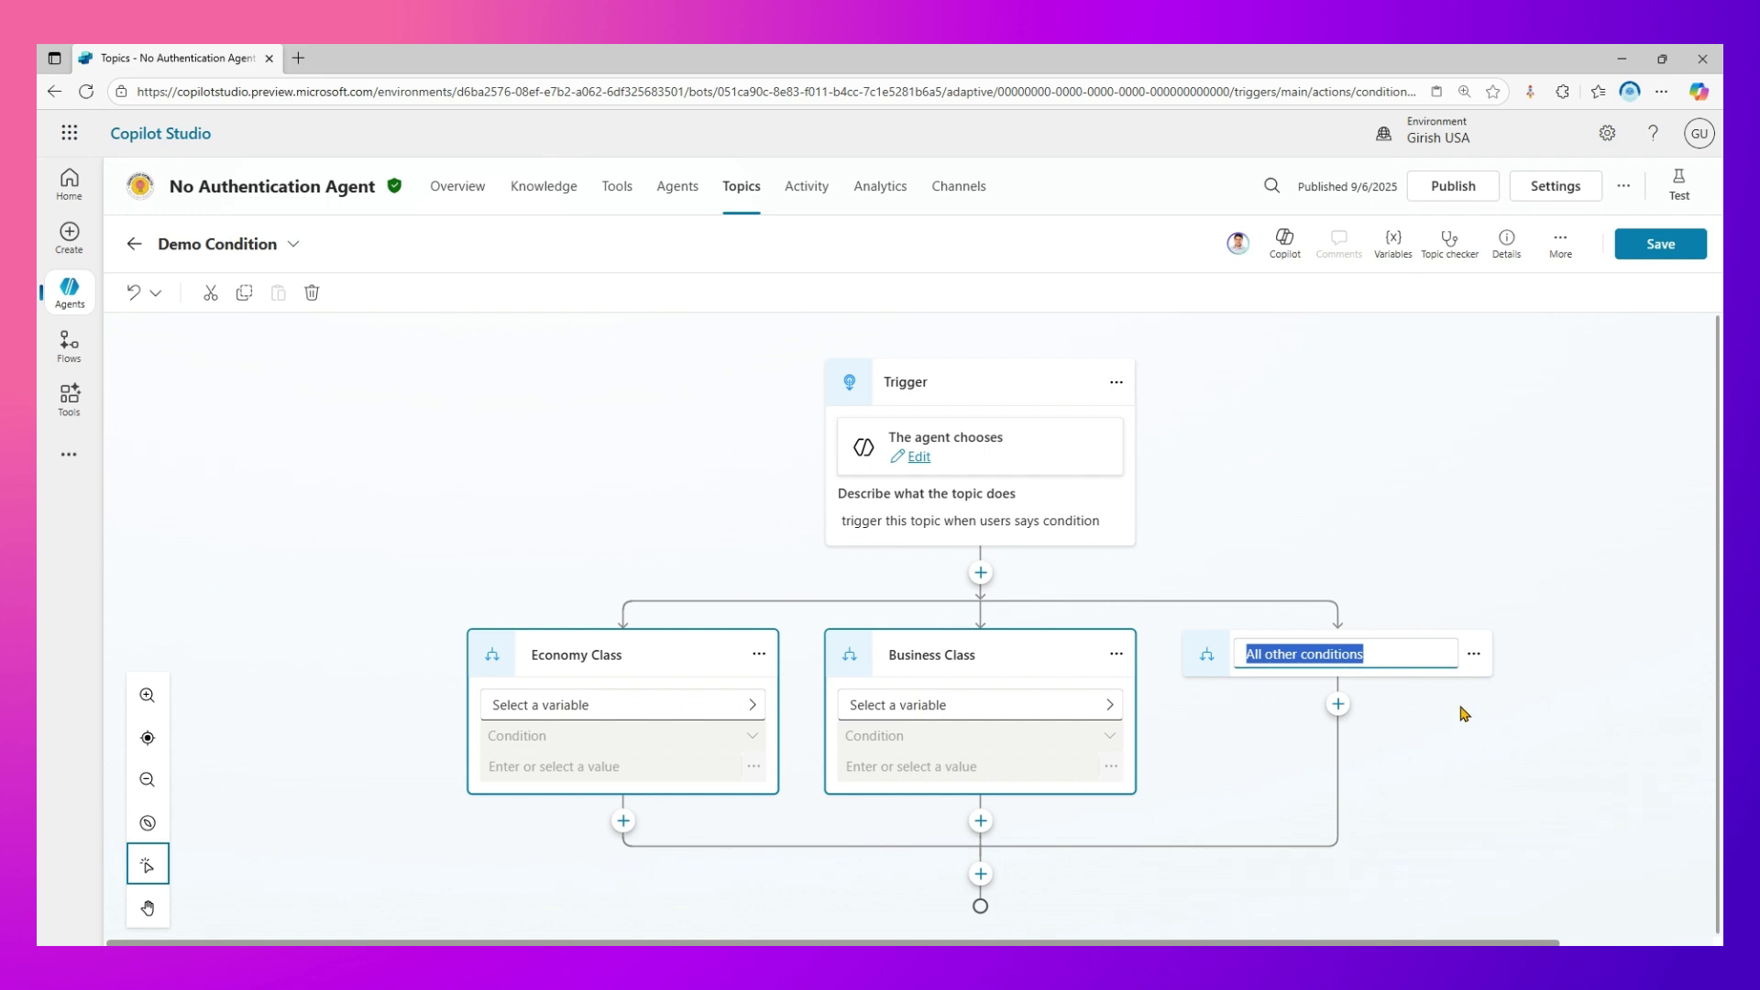
type("Ot")
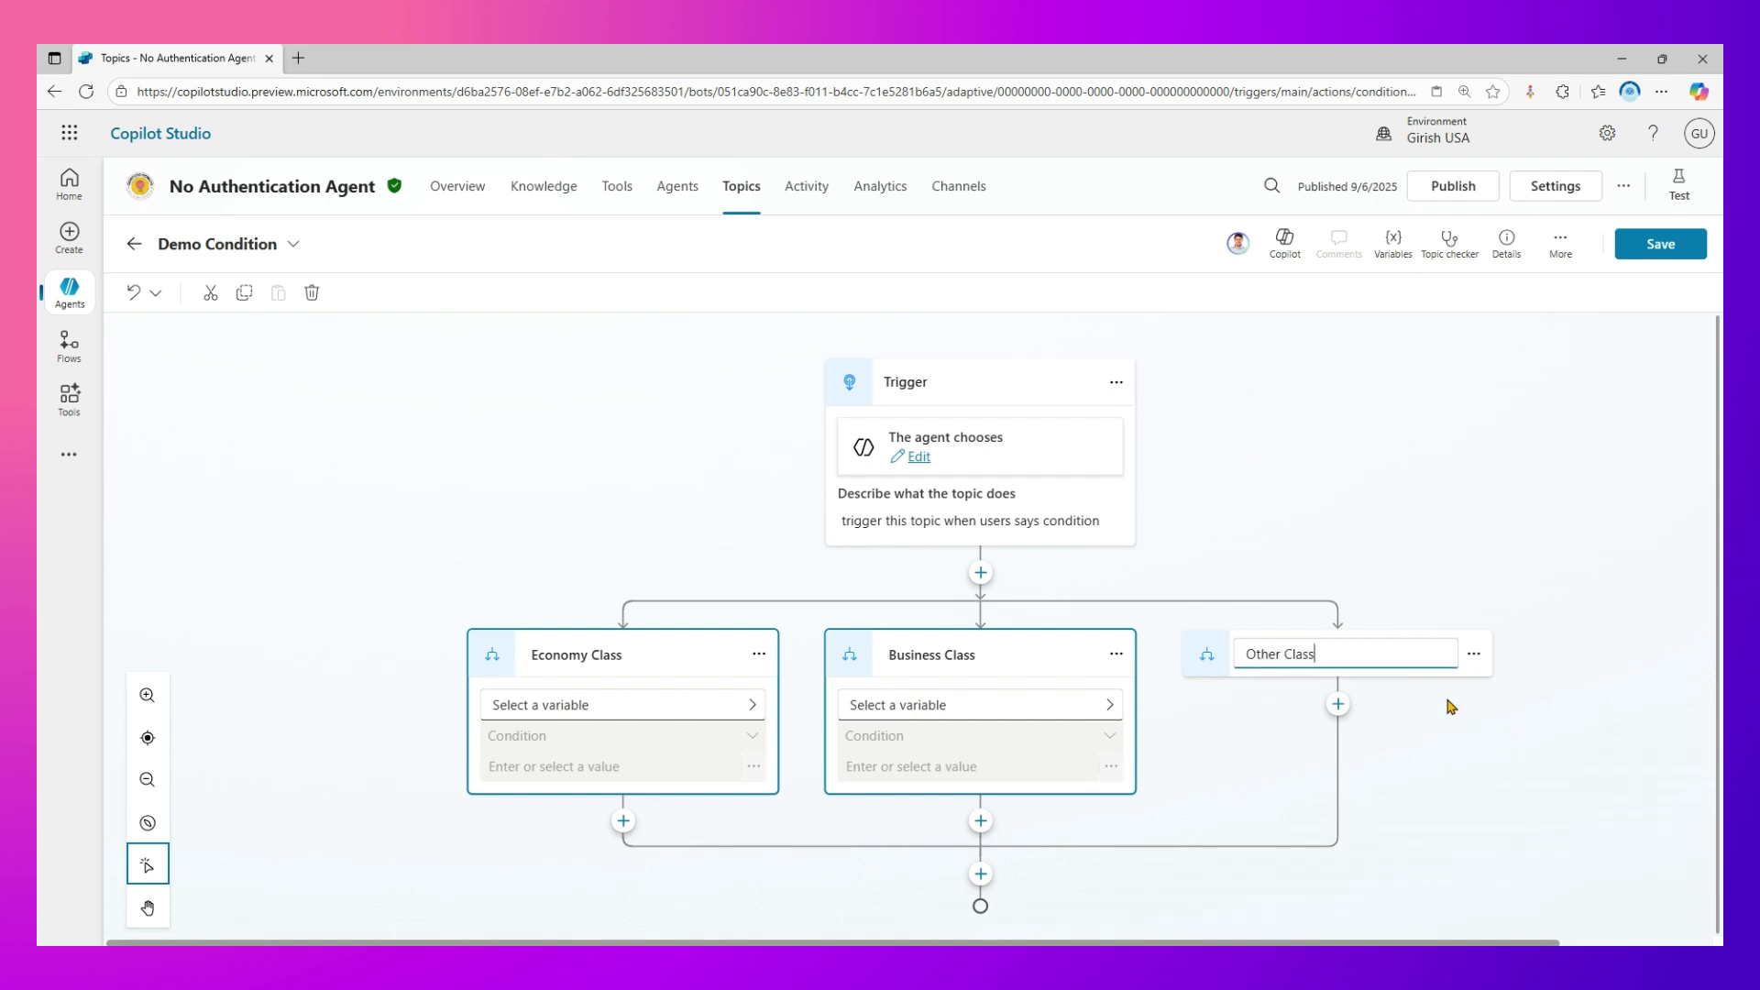
type("her Class")
left_click(660, 550)
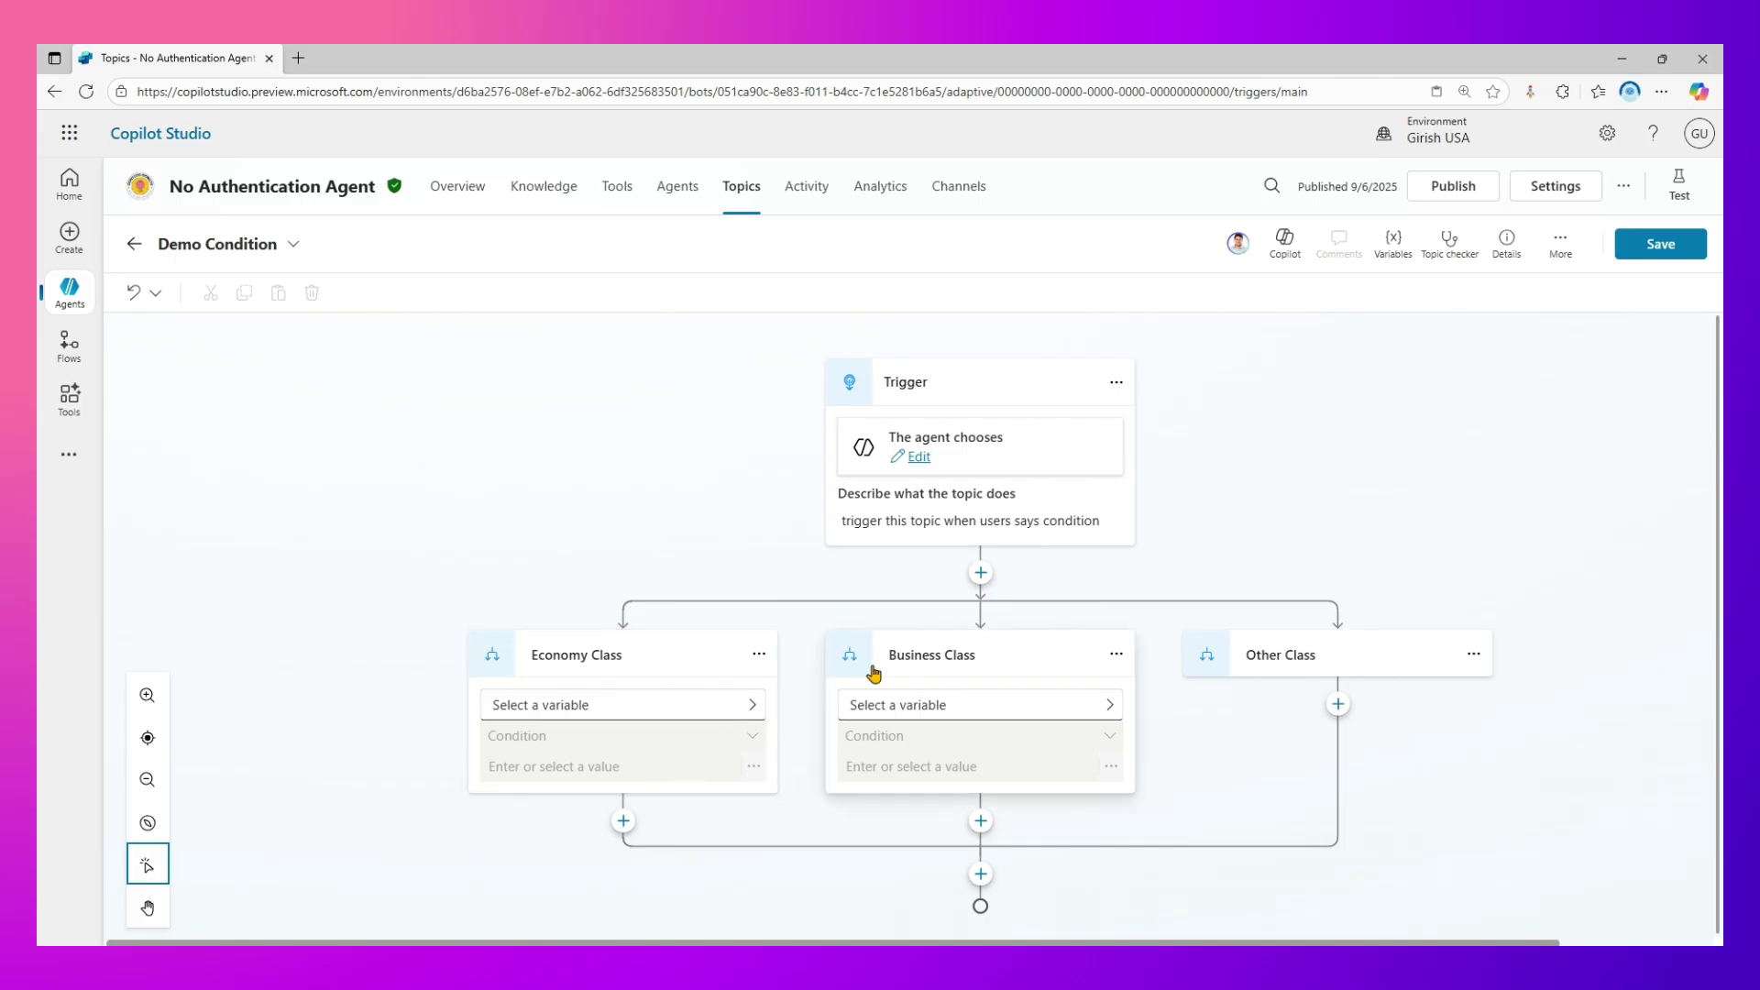
Step: Insert a Set variable value node between the trigger and the condition branches, and create a new variable for it
left_click(980, 574)
mouse_move(974, 794)
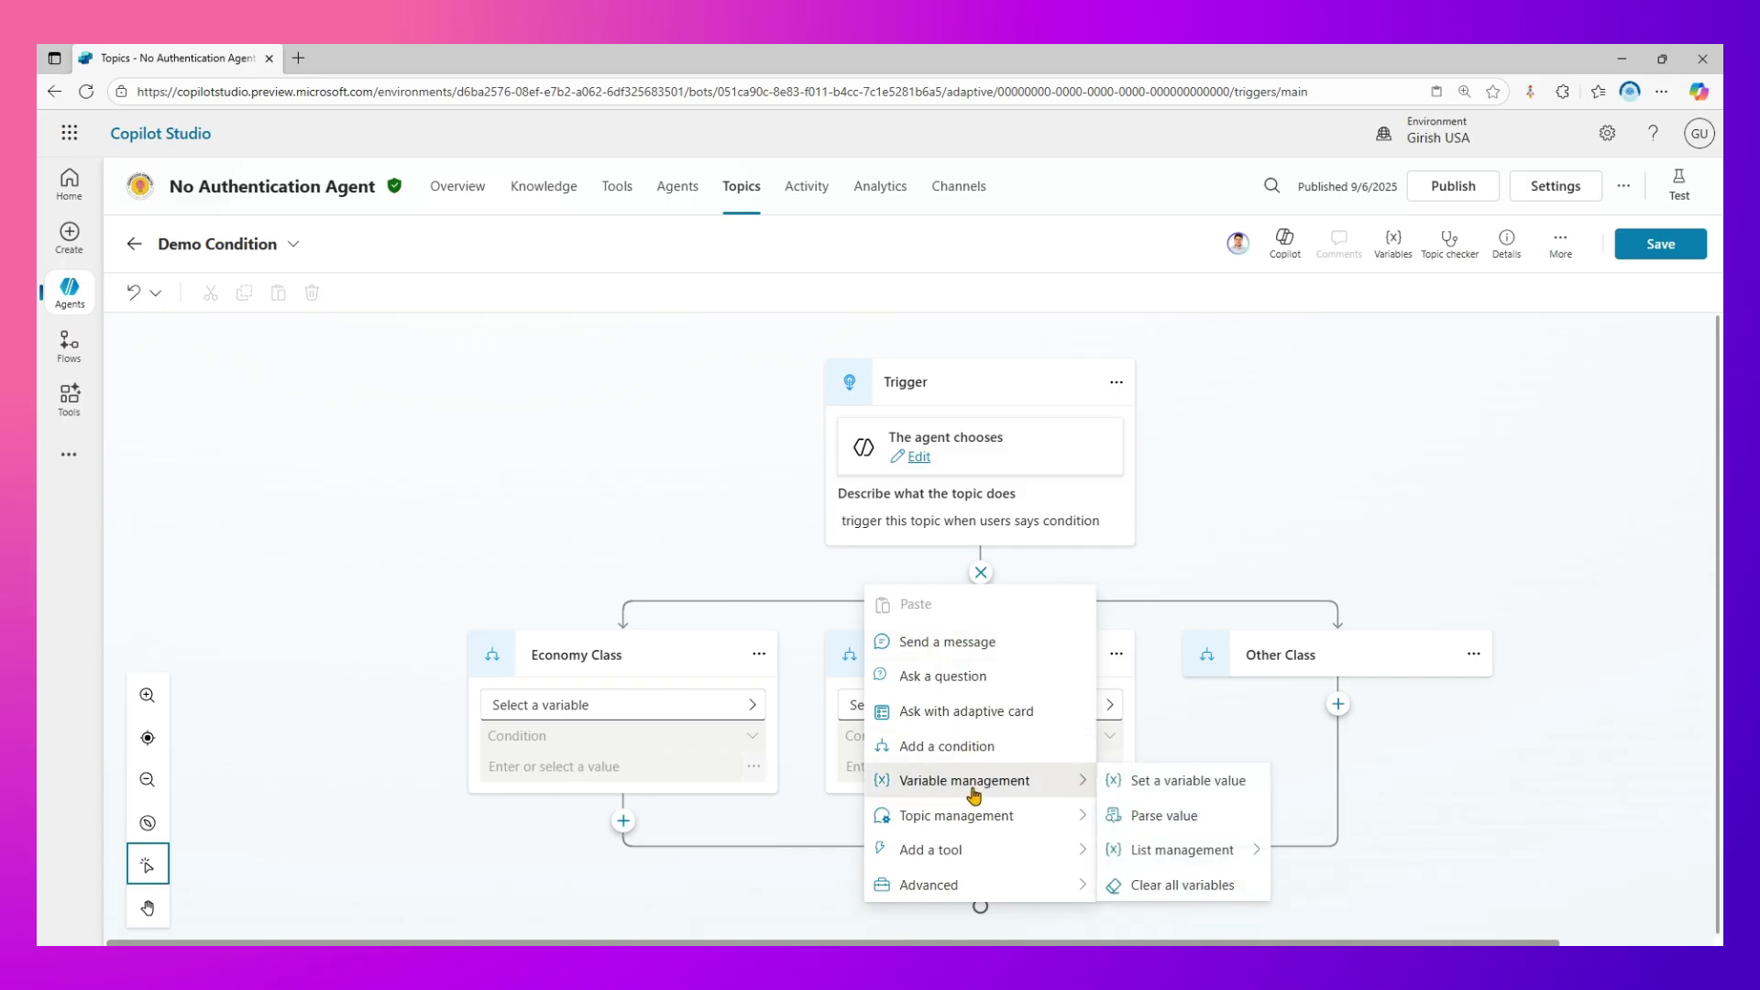
left_click(1167, 783)
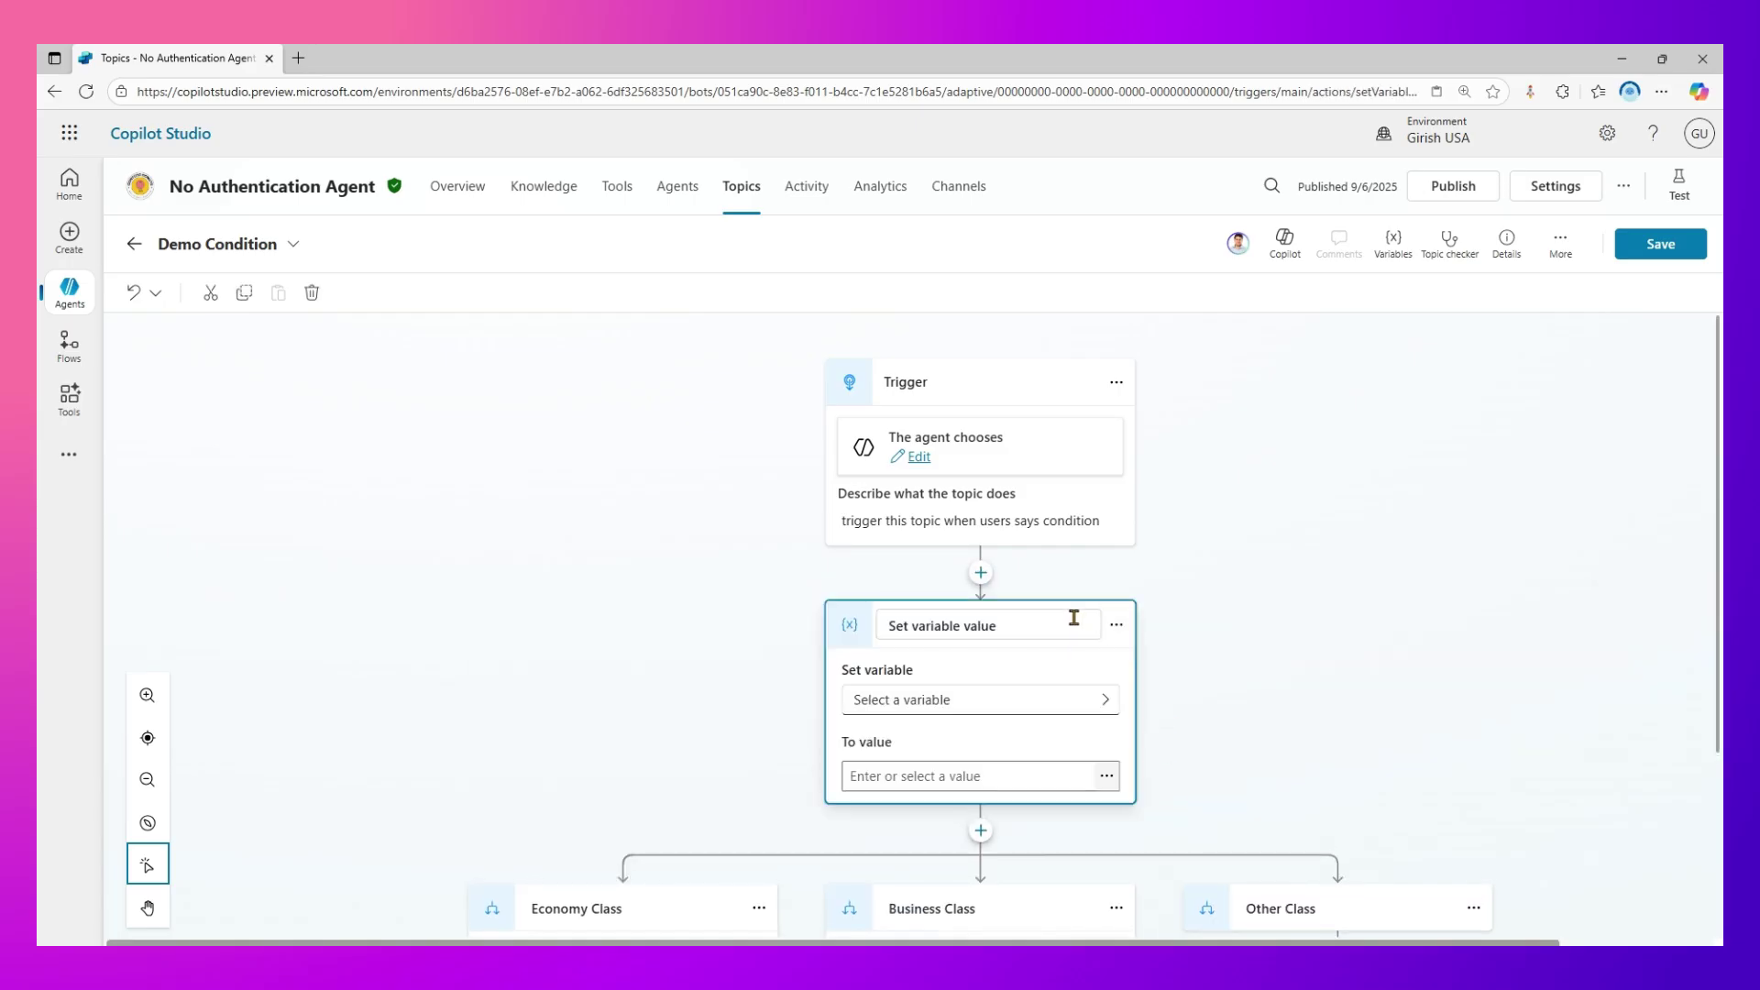
left_click(1089, 708)
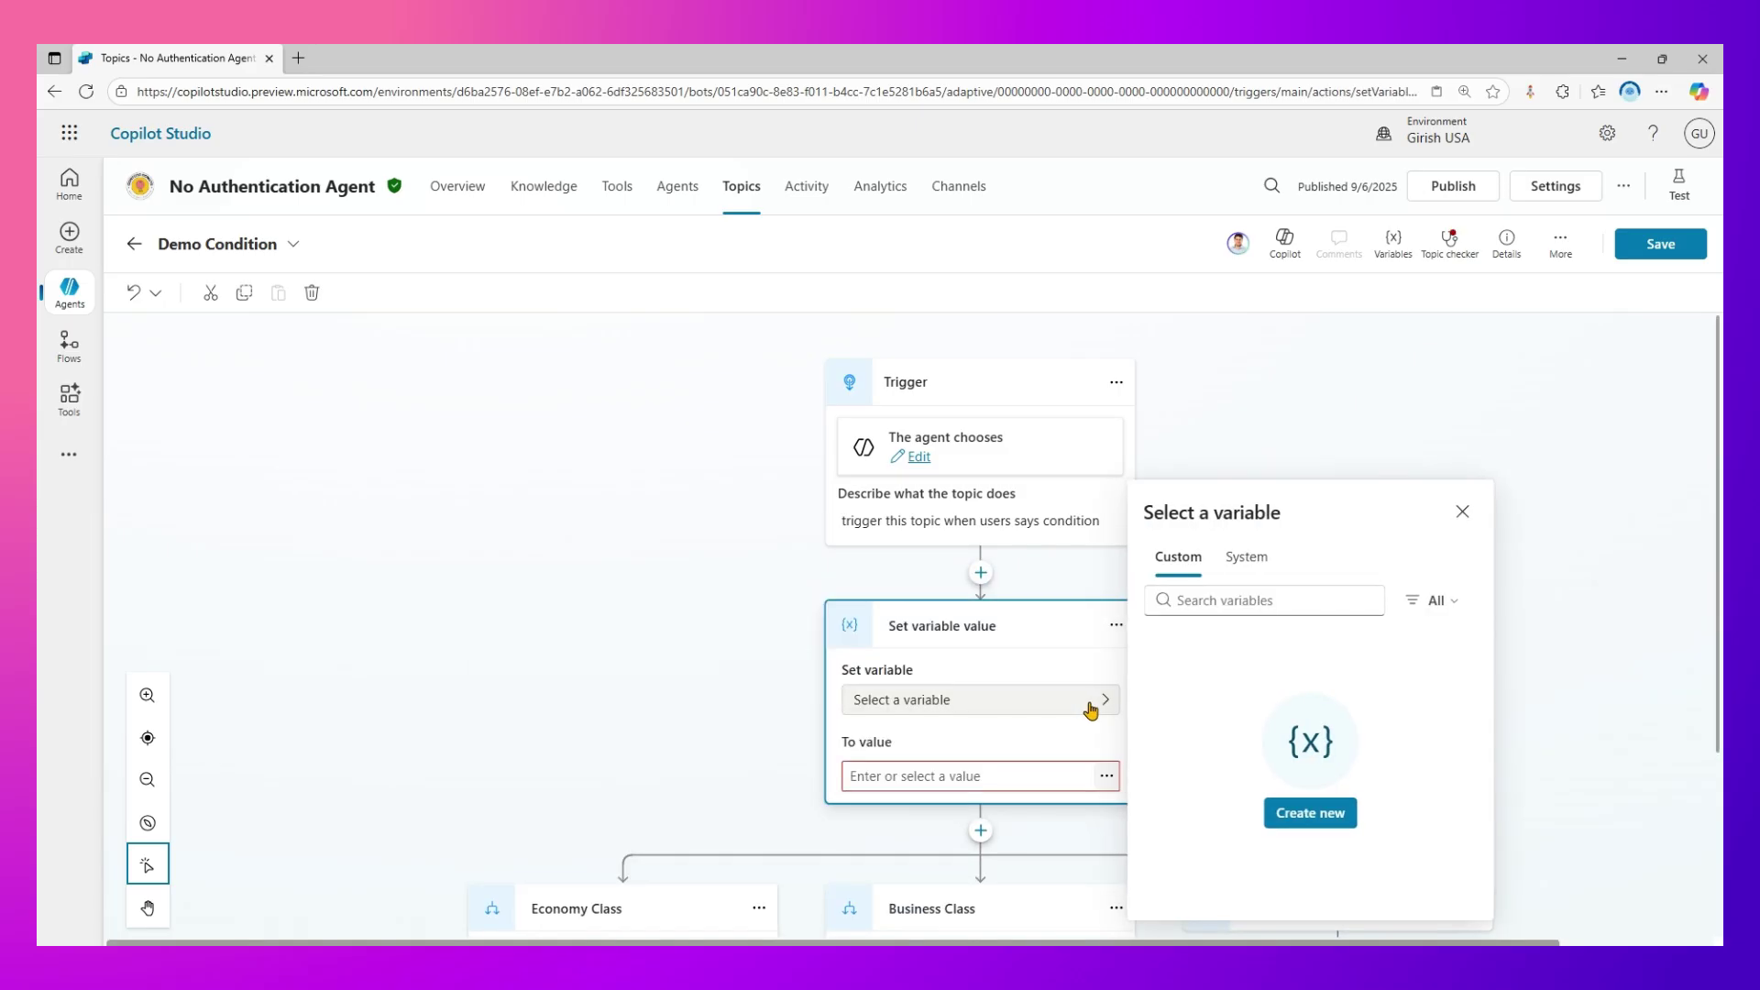
left_click(1311, 811)
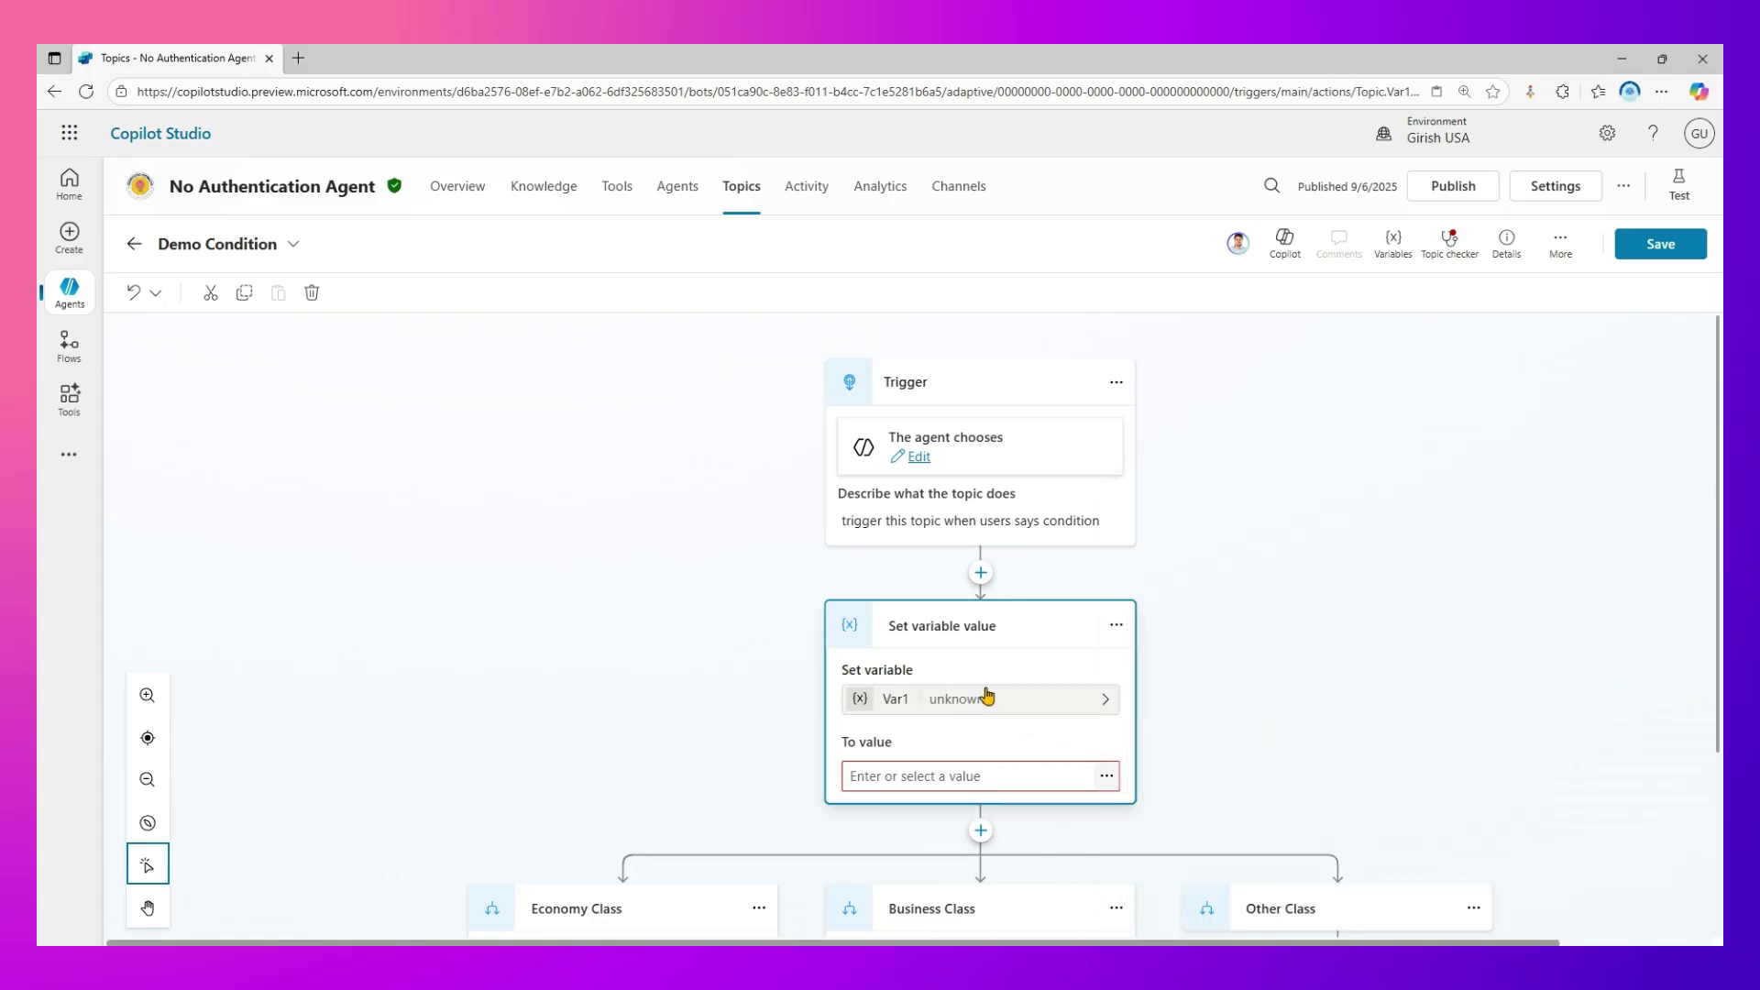
Step: Rename the new variable "varClass" and close its properties
left_click_drag(1478, 366, 1370, 371)
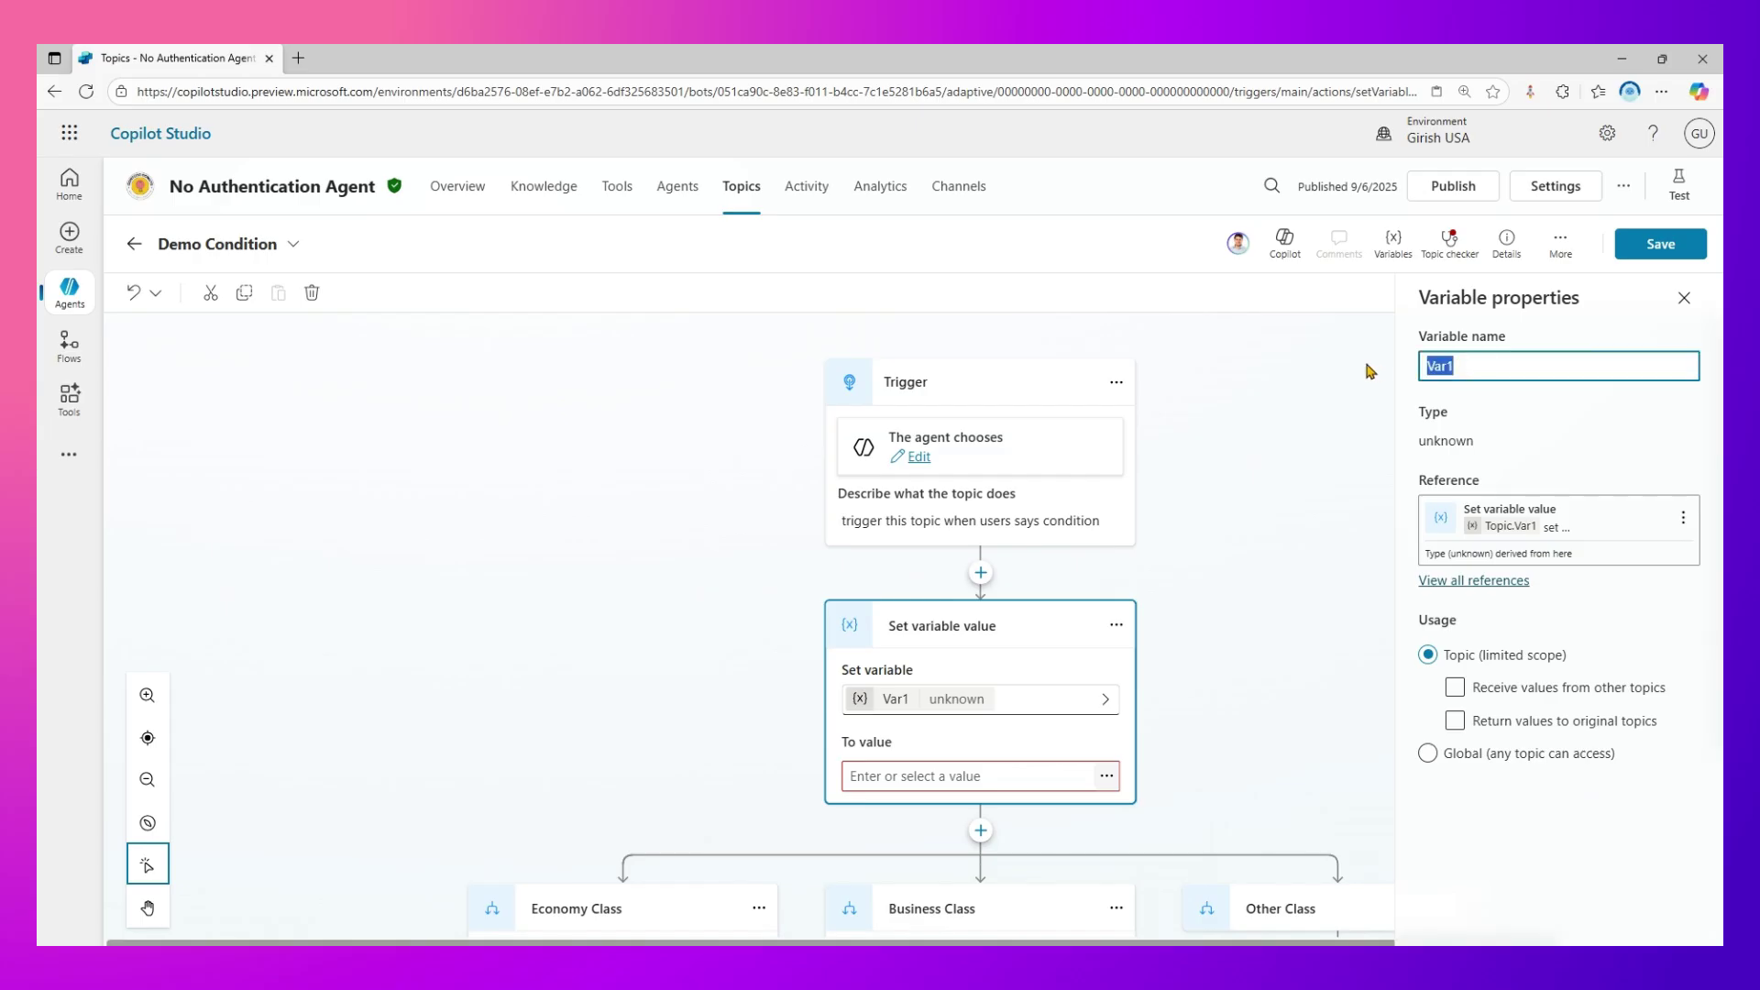
type("varClass")
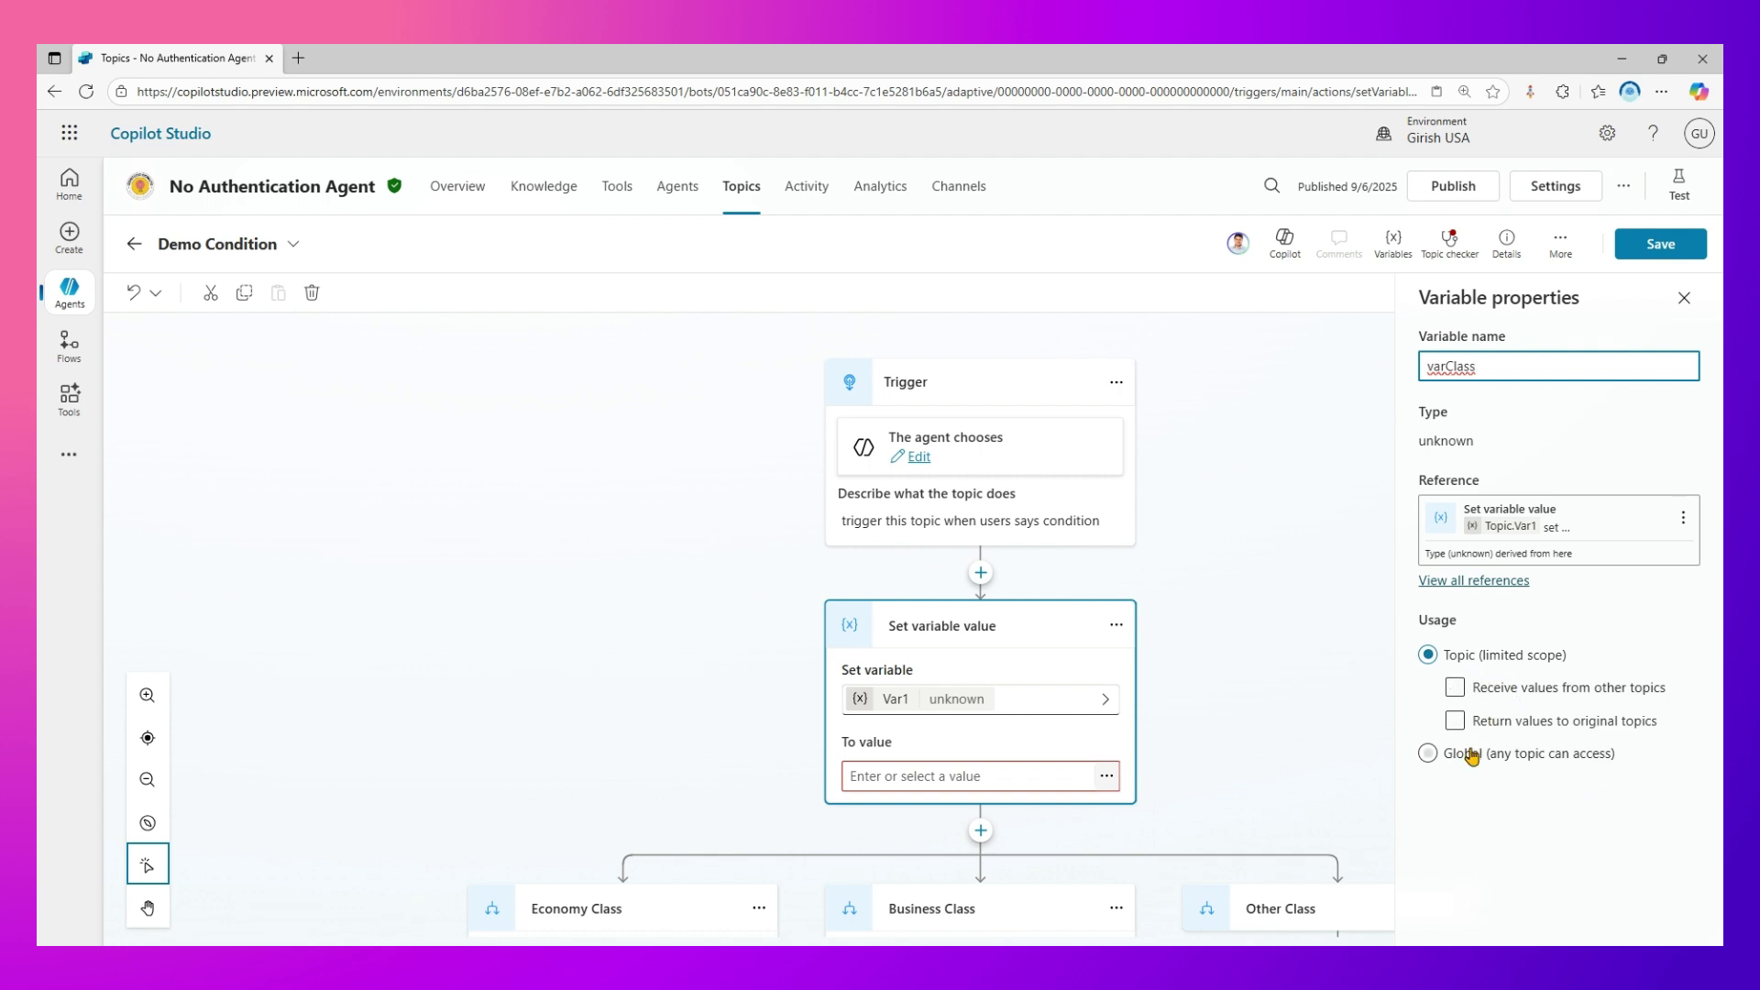
left_click(1685, 299)
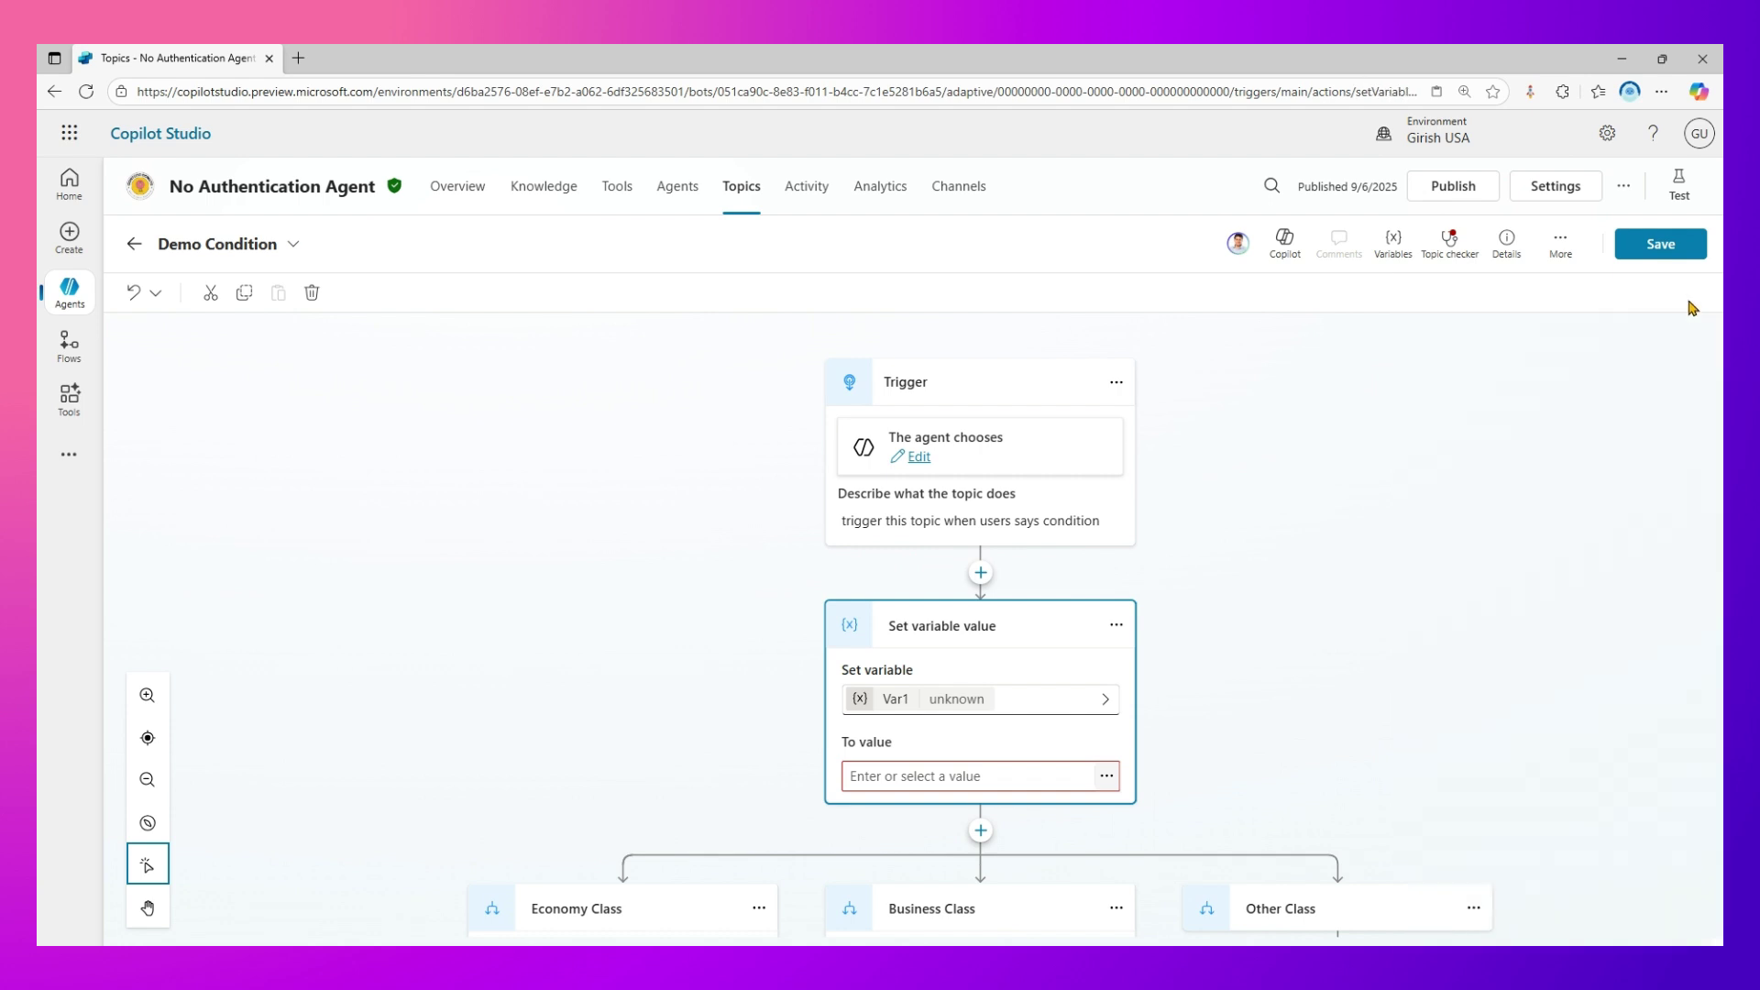
Step: Set the varClass variable to the value "Business" and close the properties pane
left_click(1051, 775)
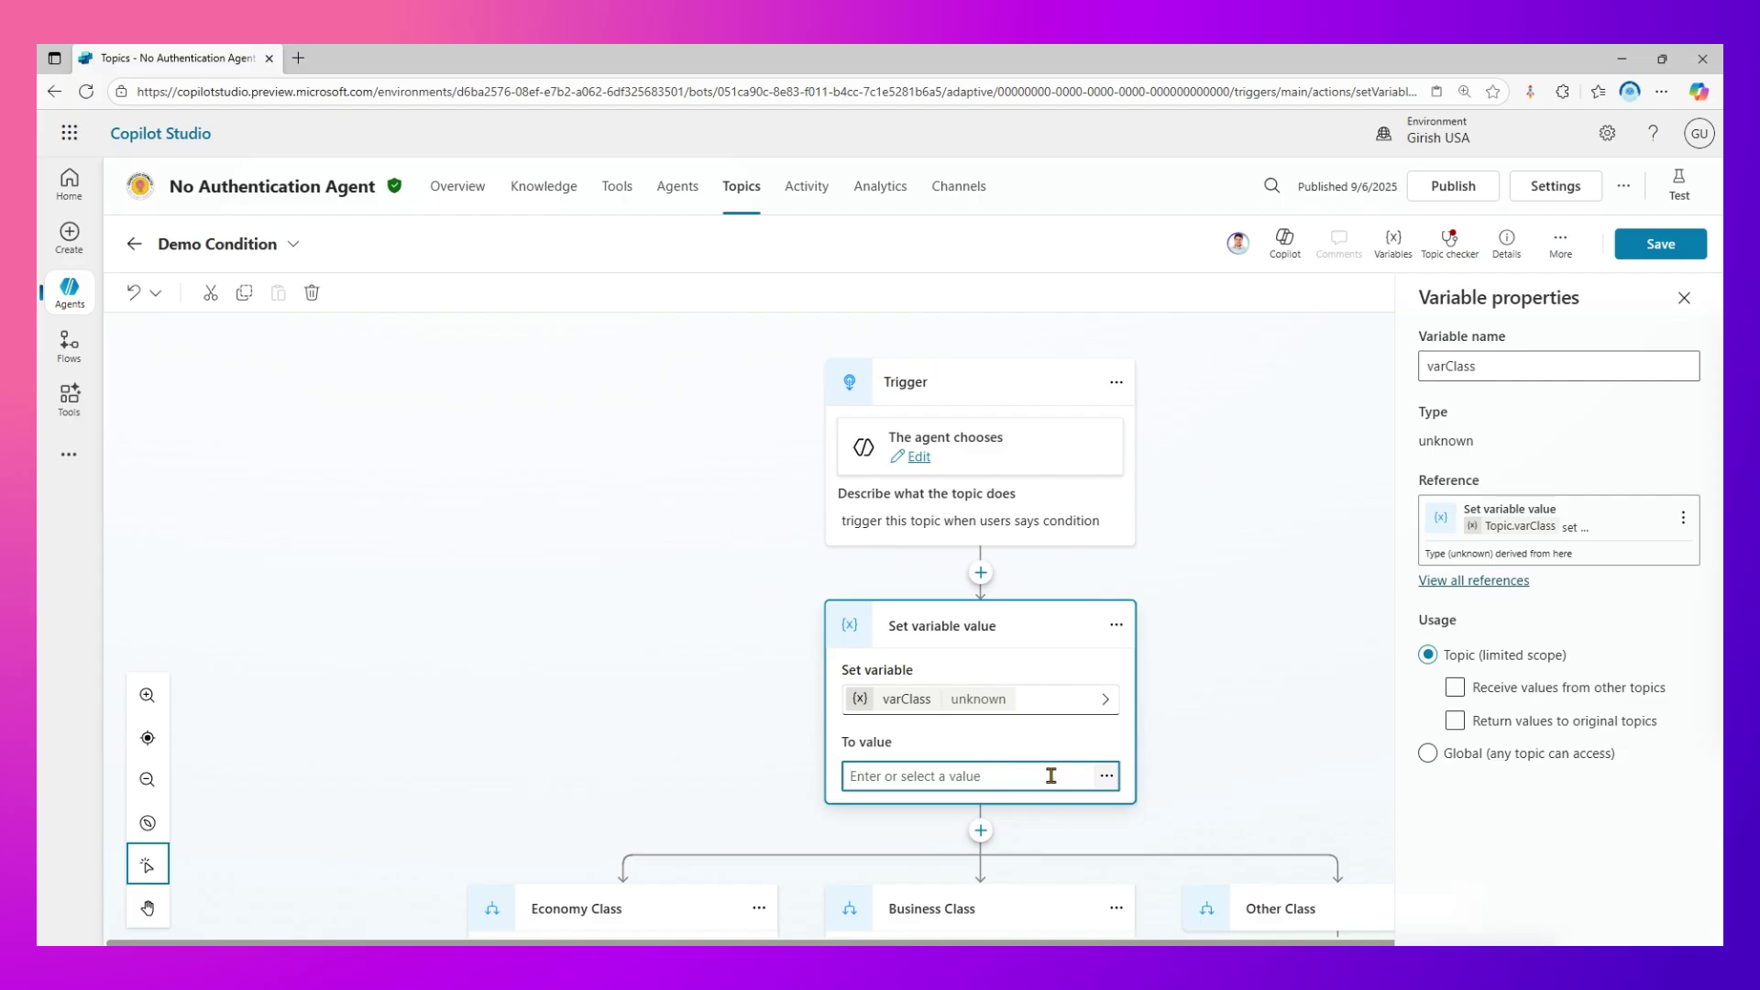
type("Business")
left_click(1219, 742)
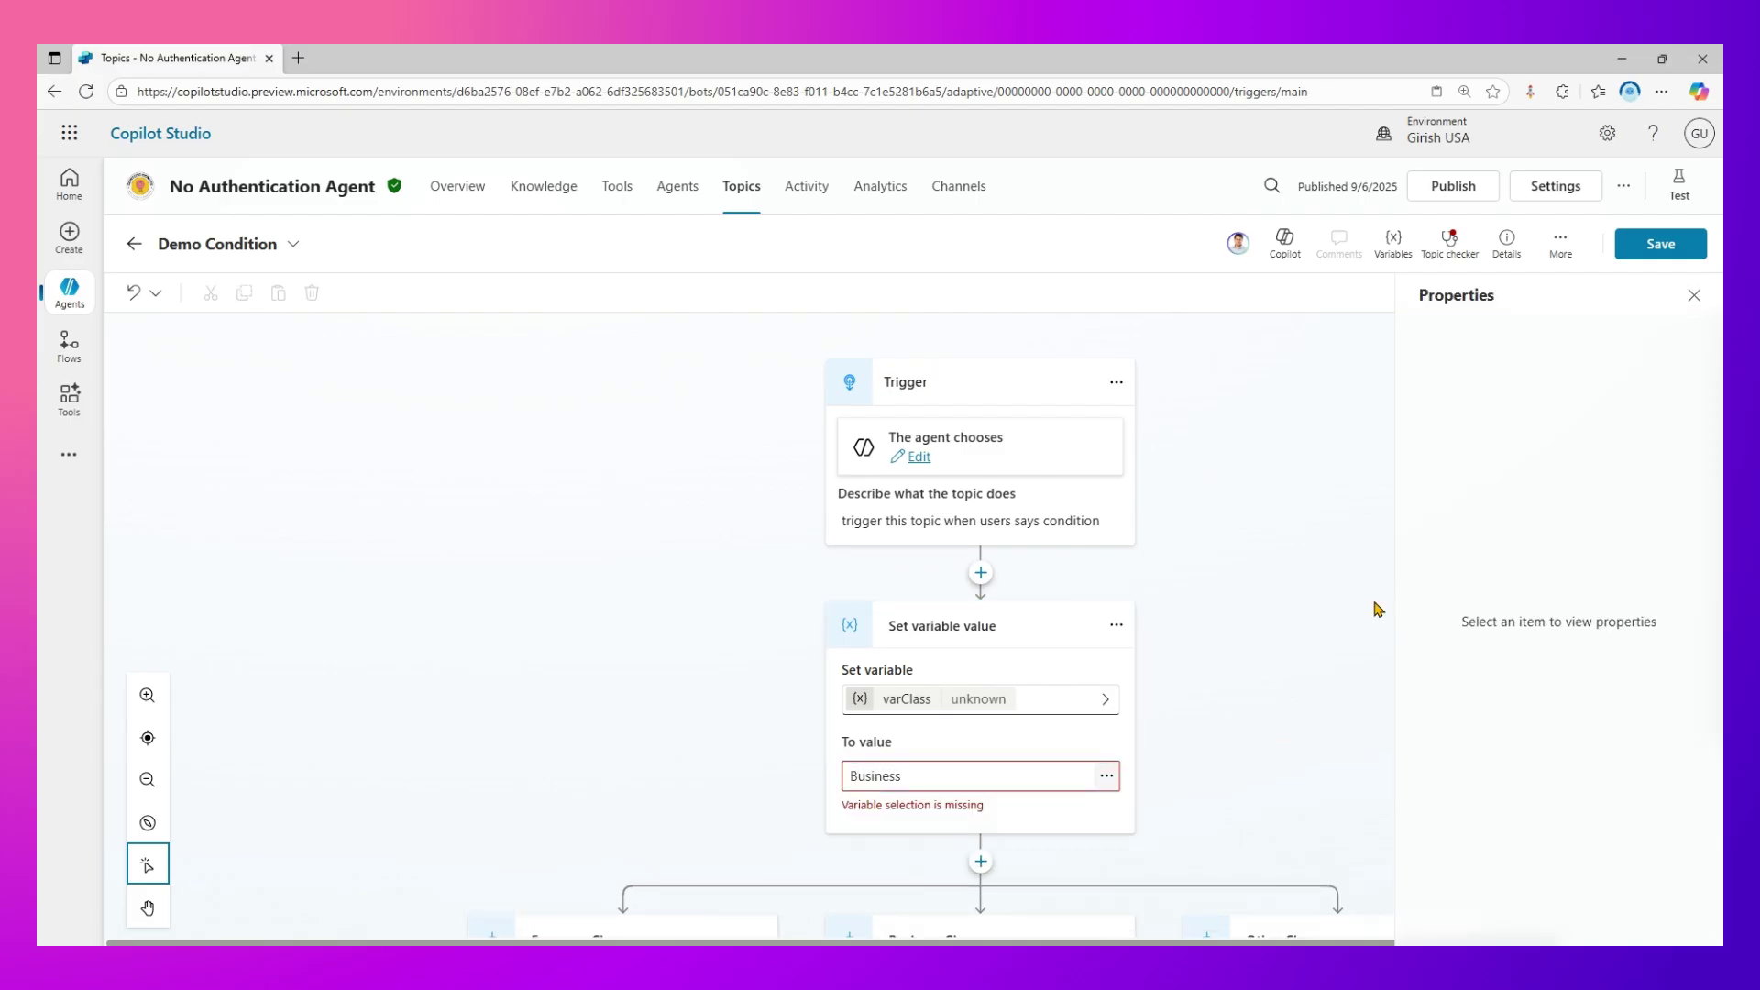
left_click(1695, 297)
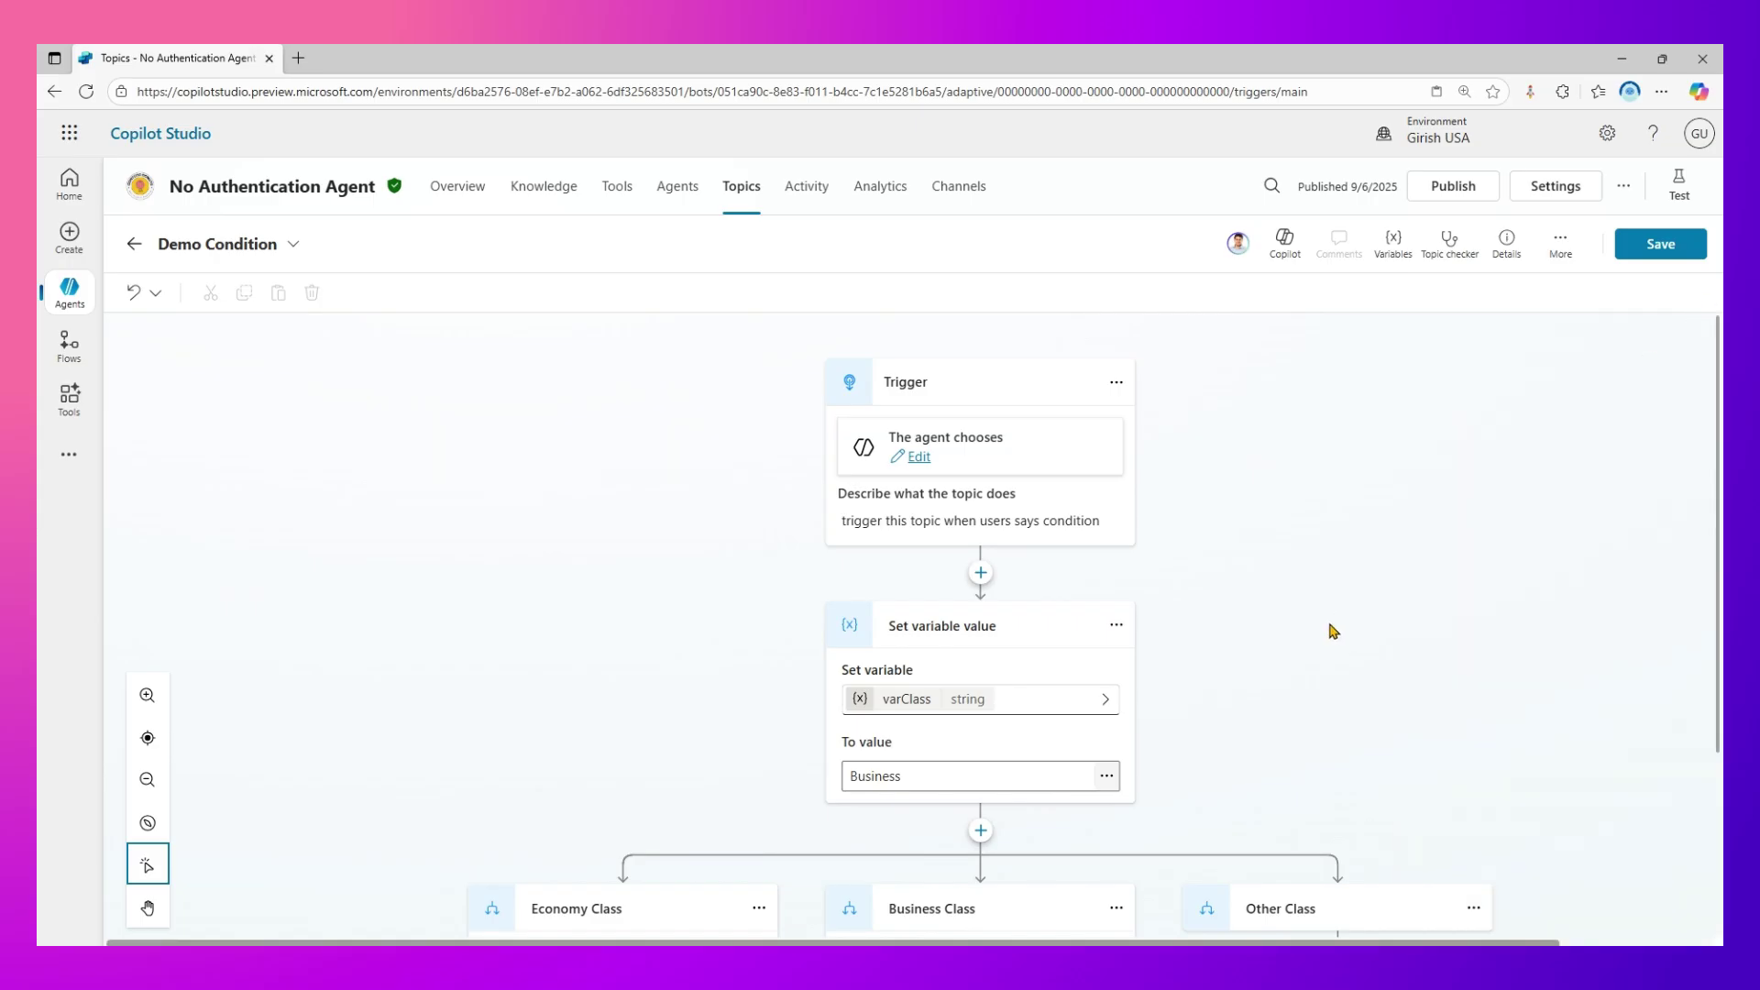
Step: Define the Economy Class condition as varClass is equal to "Economy"
scroll(1254, 694, "down", 3)
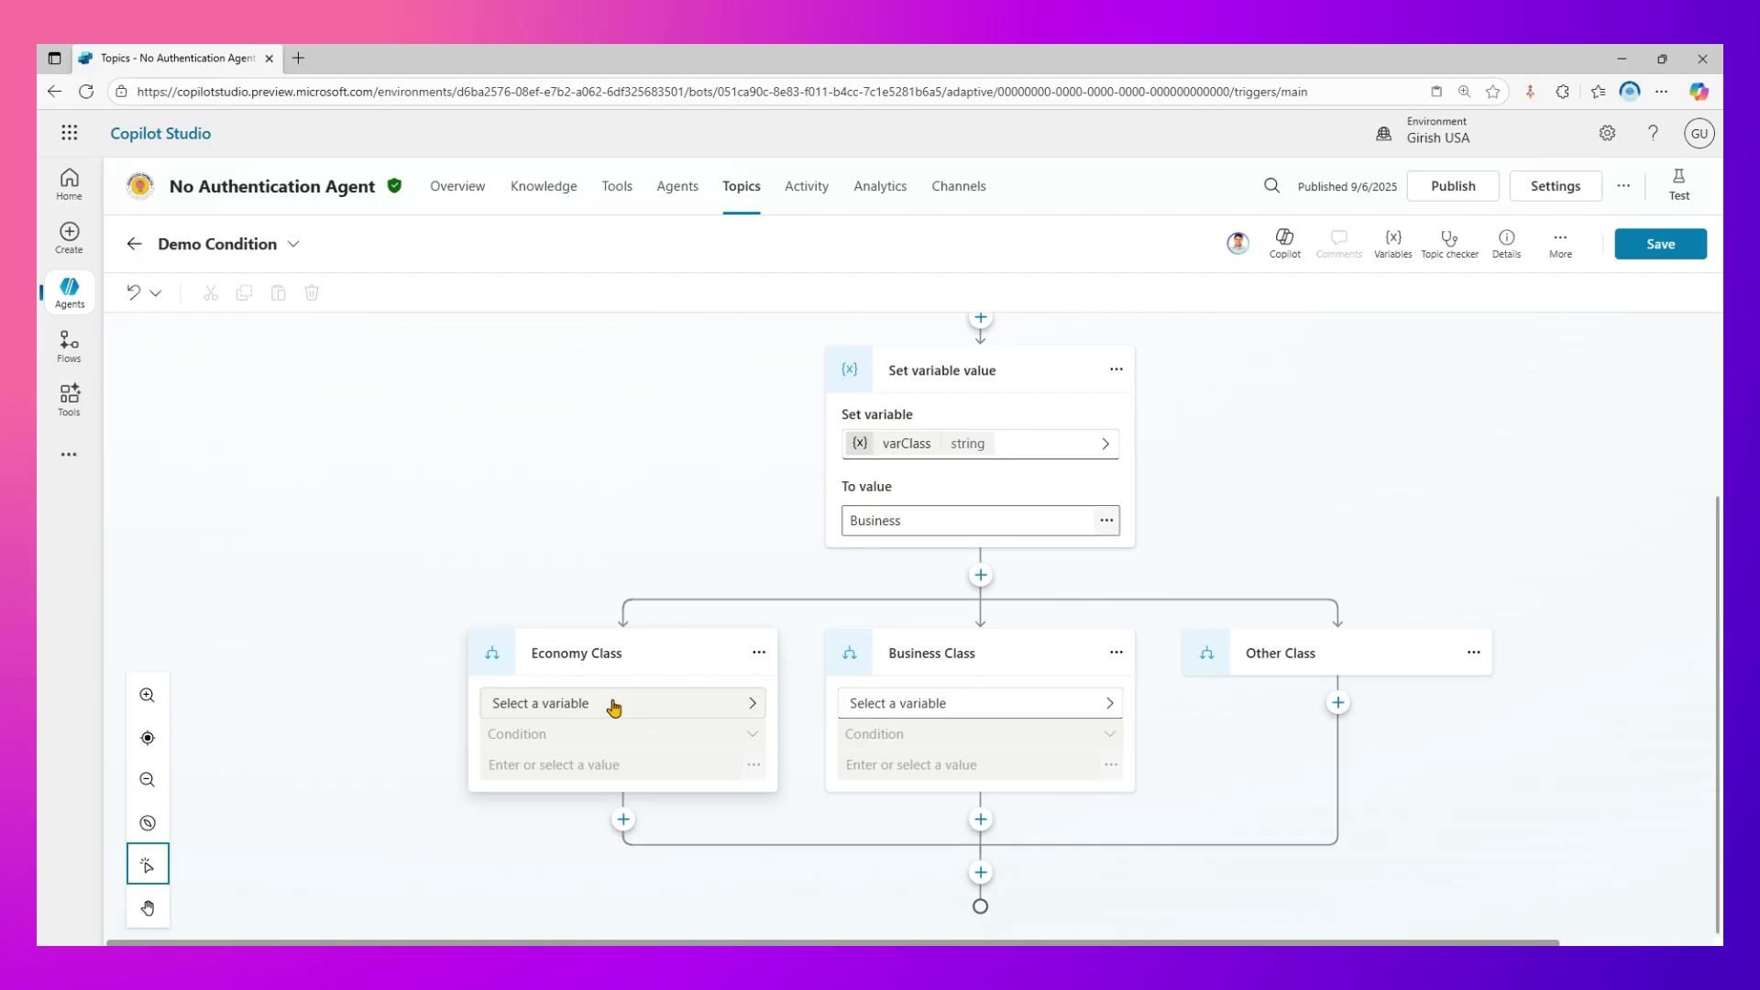
left_click(614, 704)
left_click(836, 661)
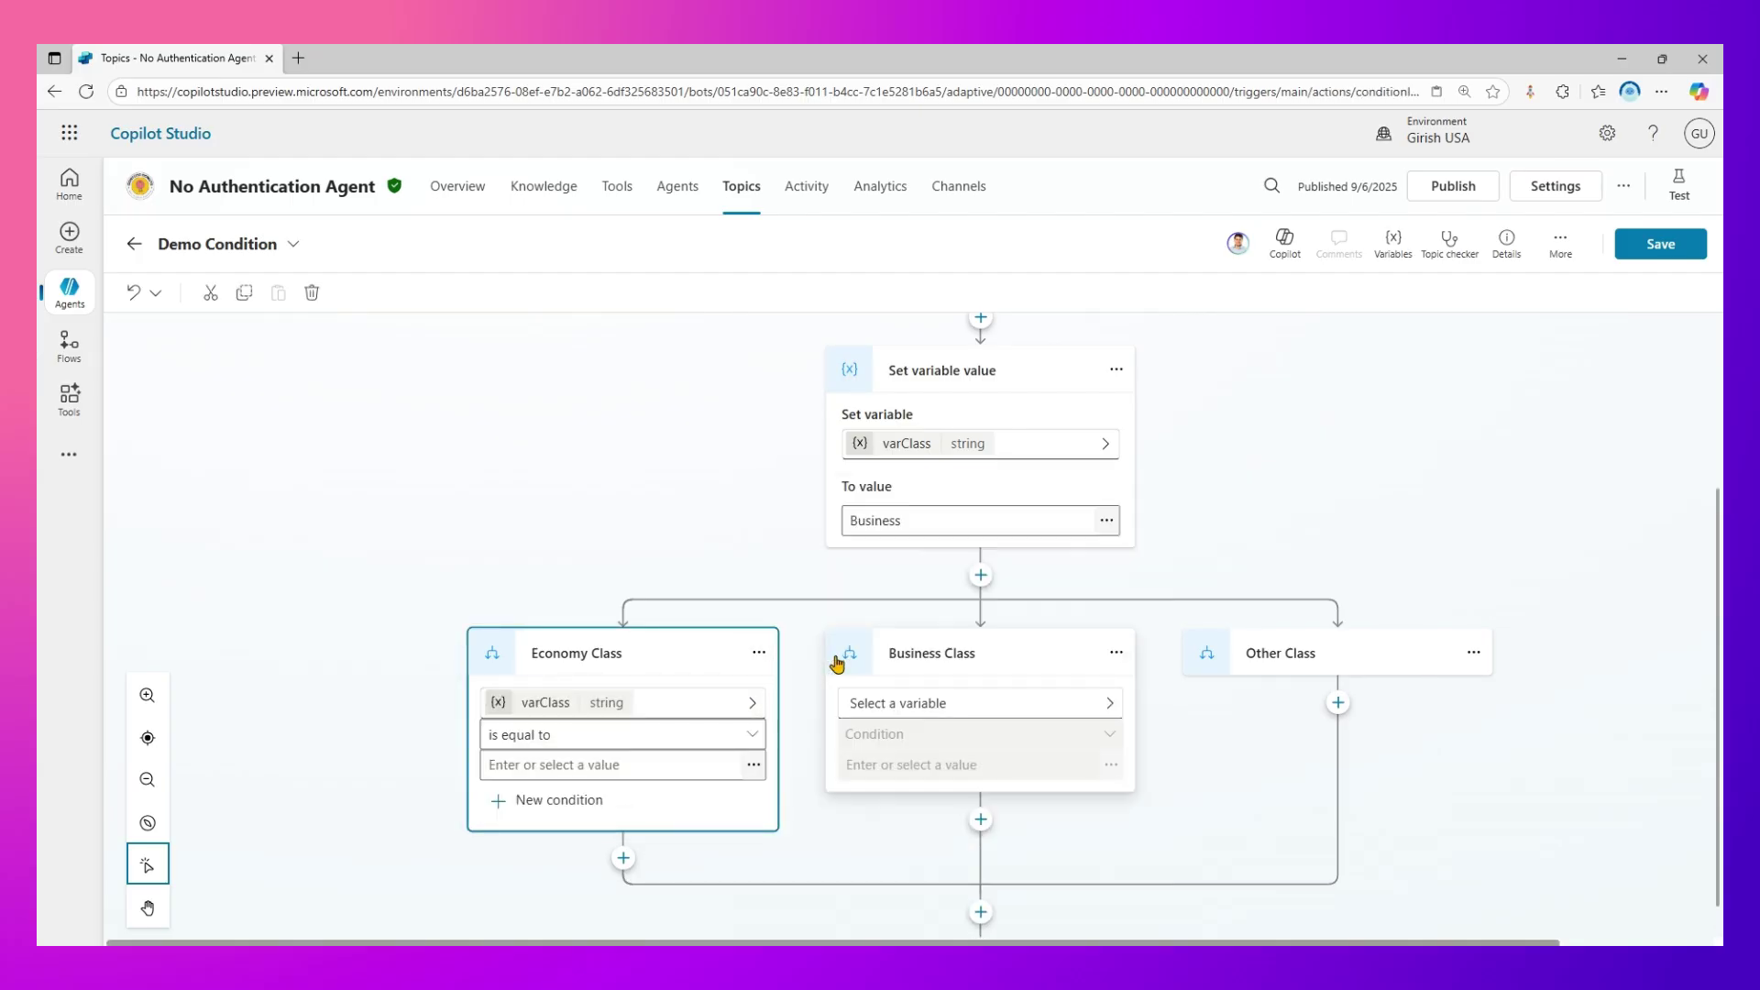
left_click(573, 767)
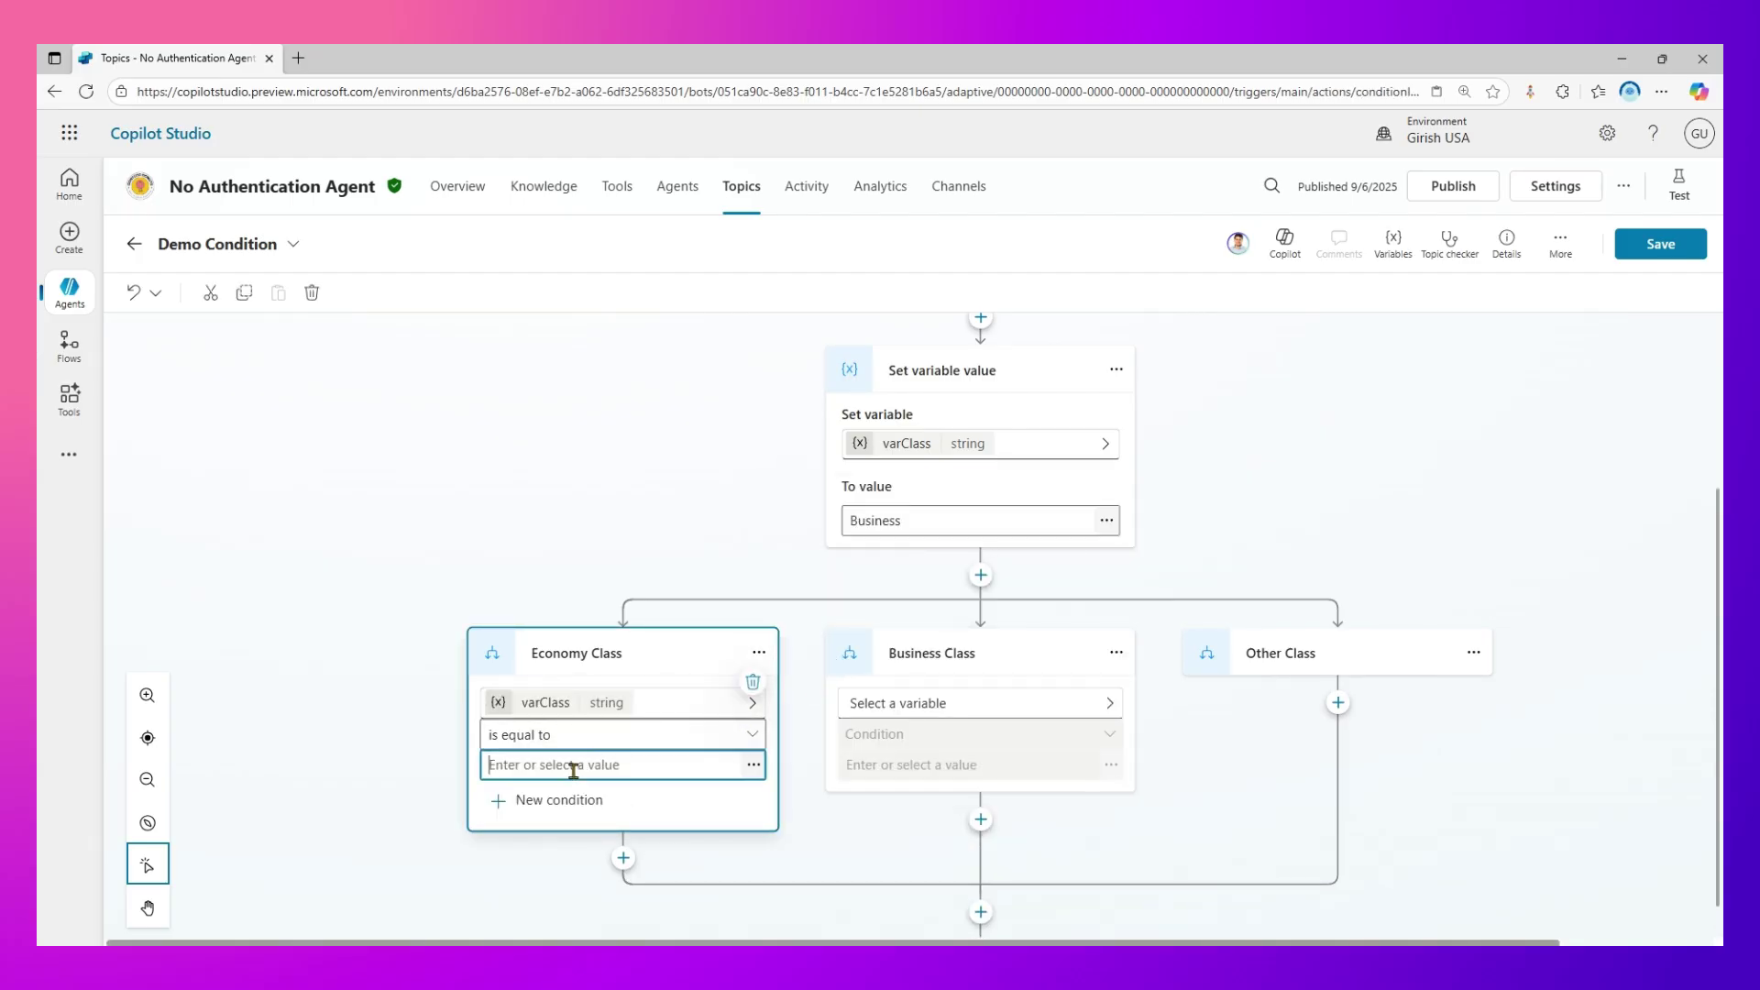
type("Economy")
Step: Define the Business Class condition as varClass is equal to "Business"
left_click(928, 711)
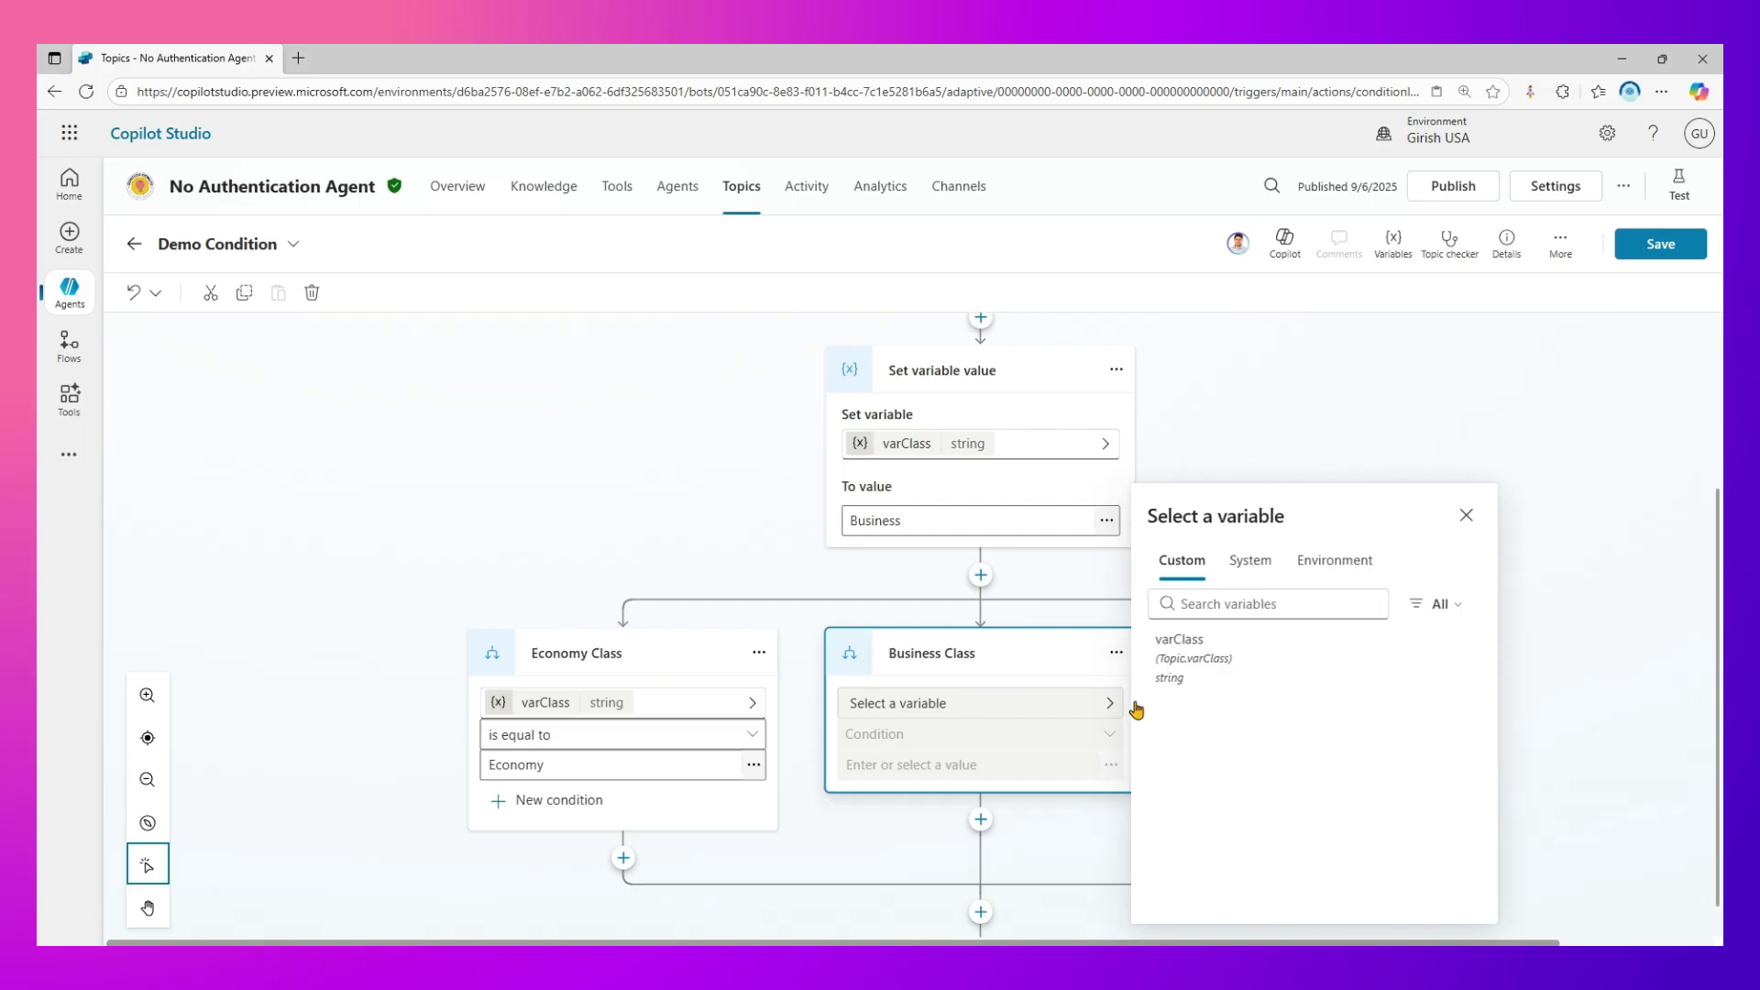
left_click(1219, 674)
left_click(996, 767)
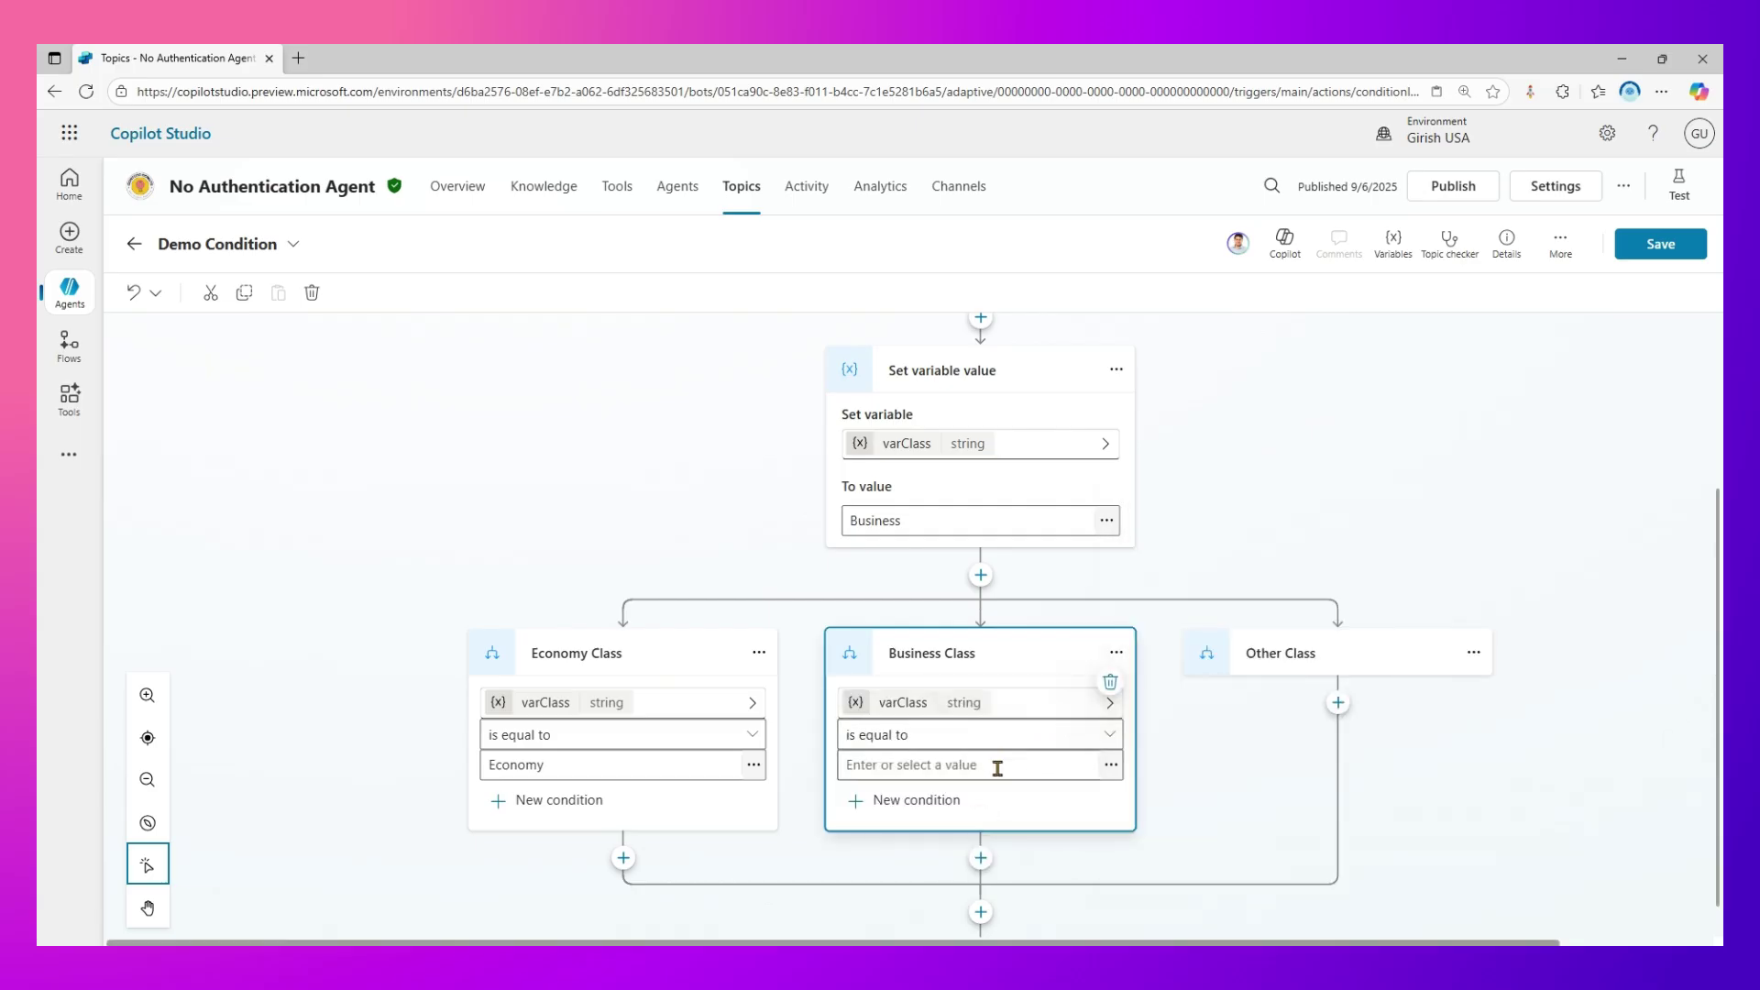
left_click(1111, 765)
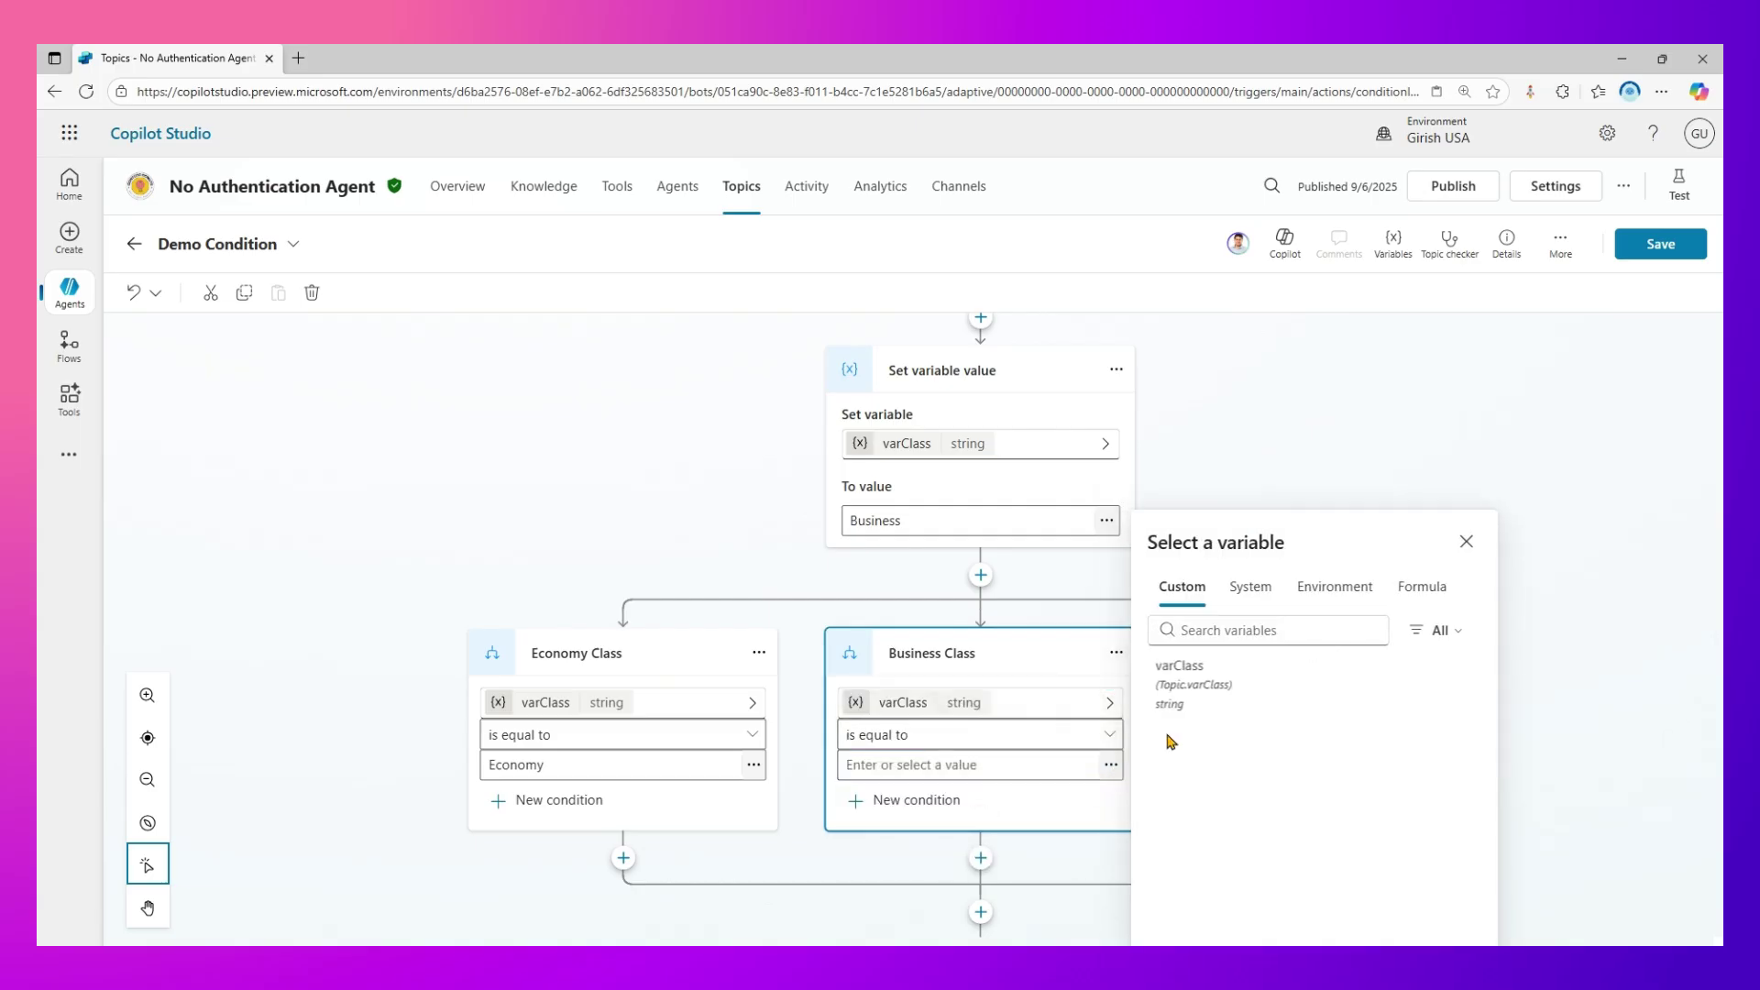
left_click(936, 764)
type("B")
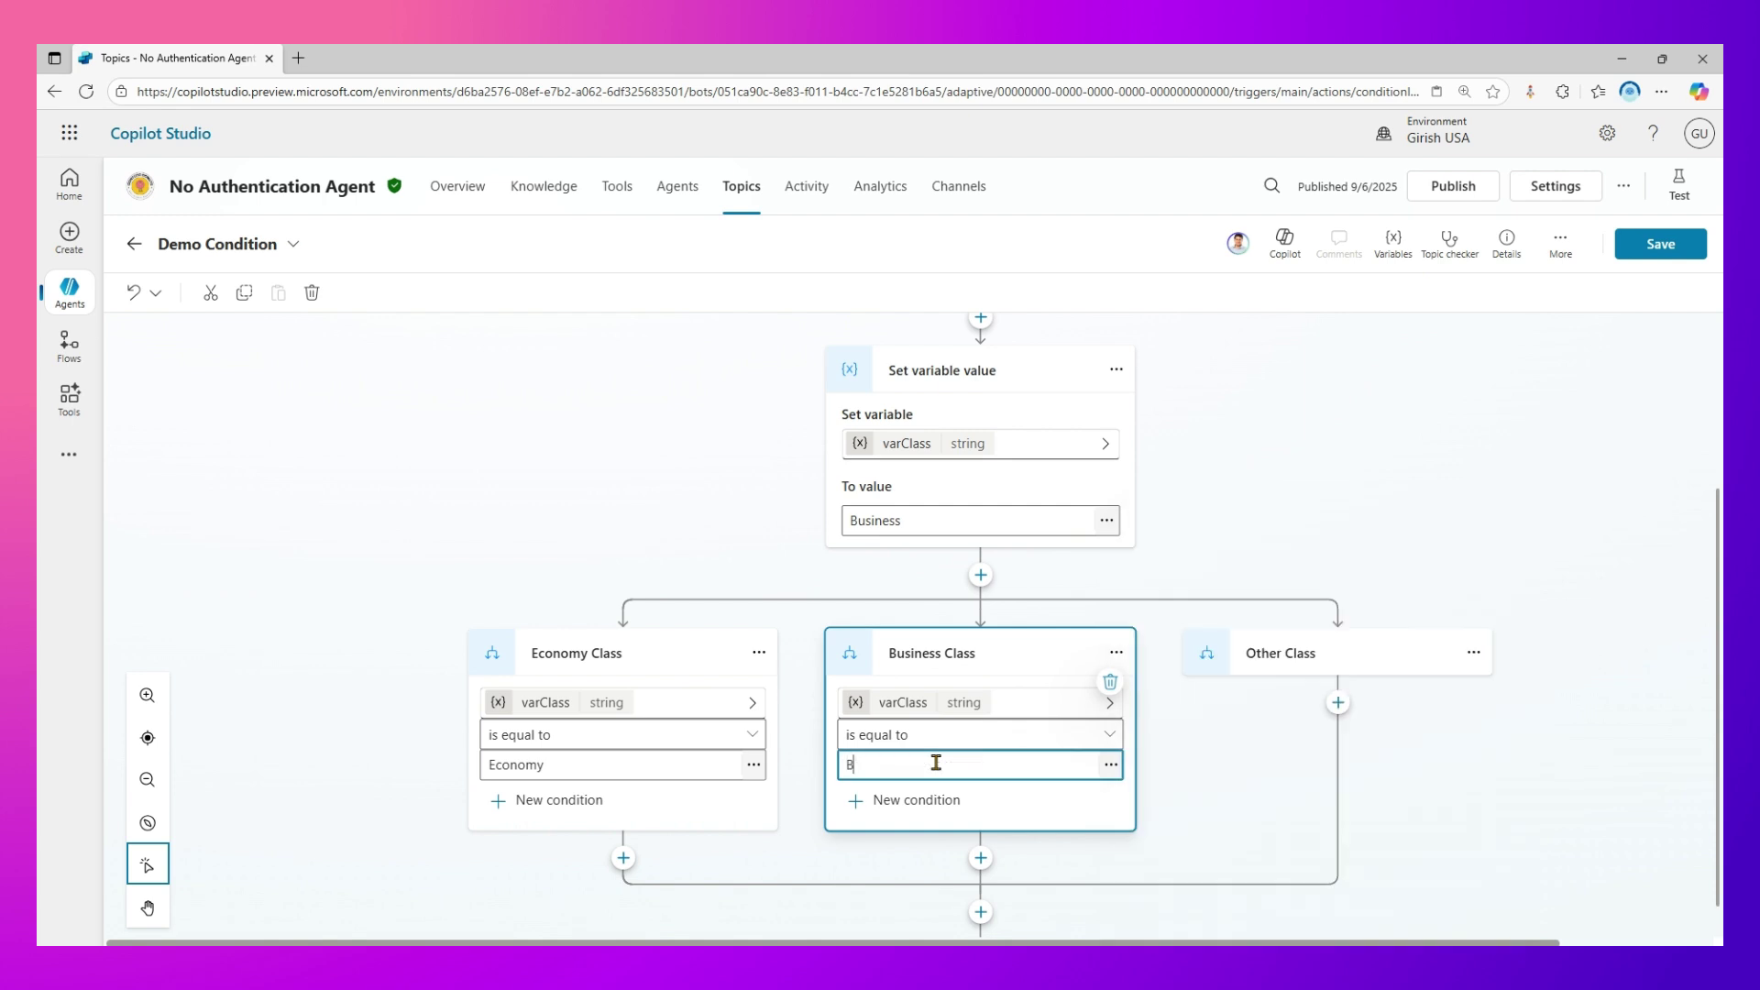
type("usiness")
left_click(1111, 764)
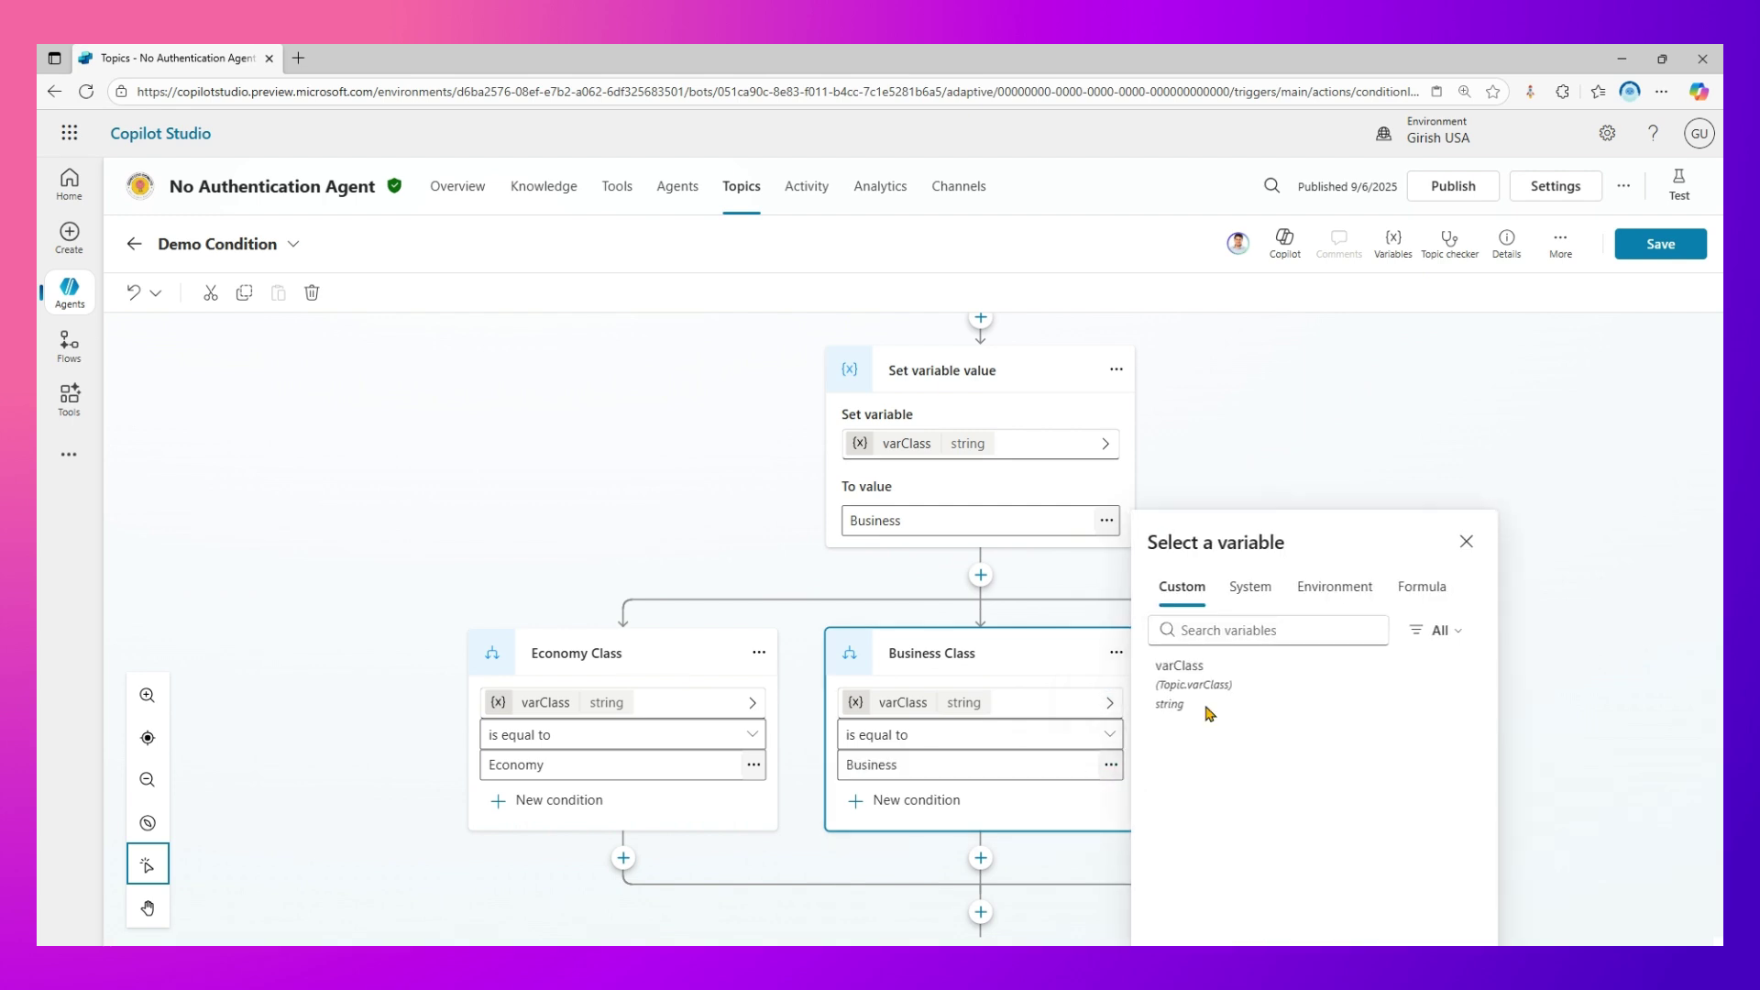
left_click(1422, 587)
left_click(1308, 639)
left_click_drag(1309, 639, 1188, 644)
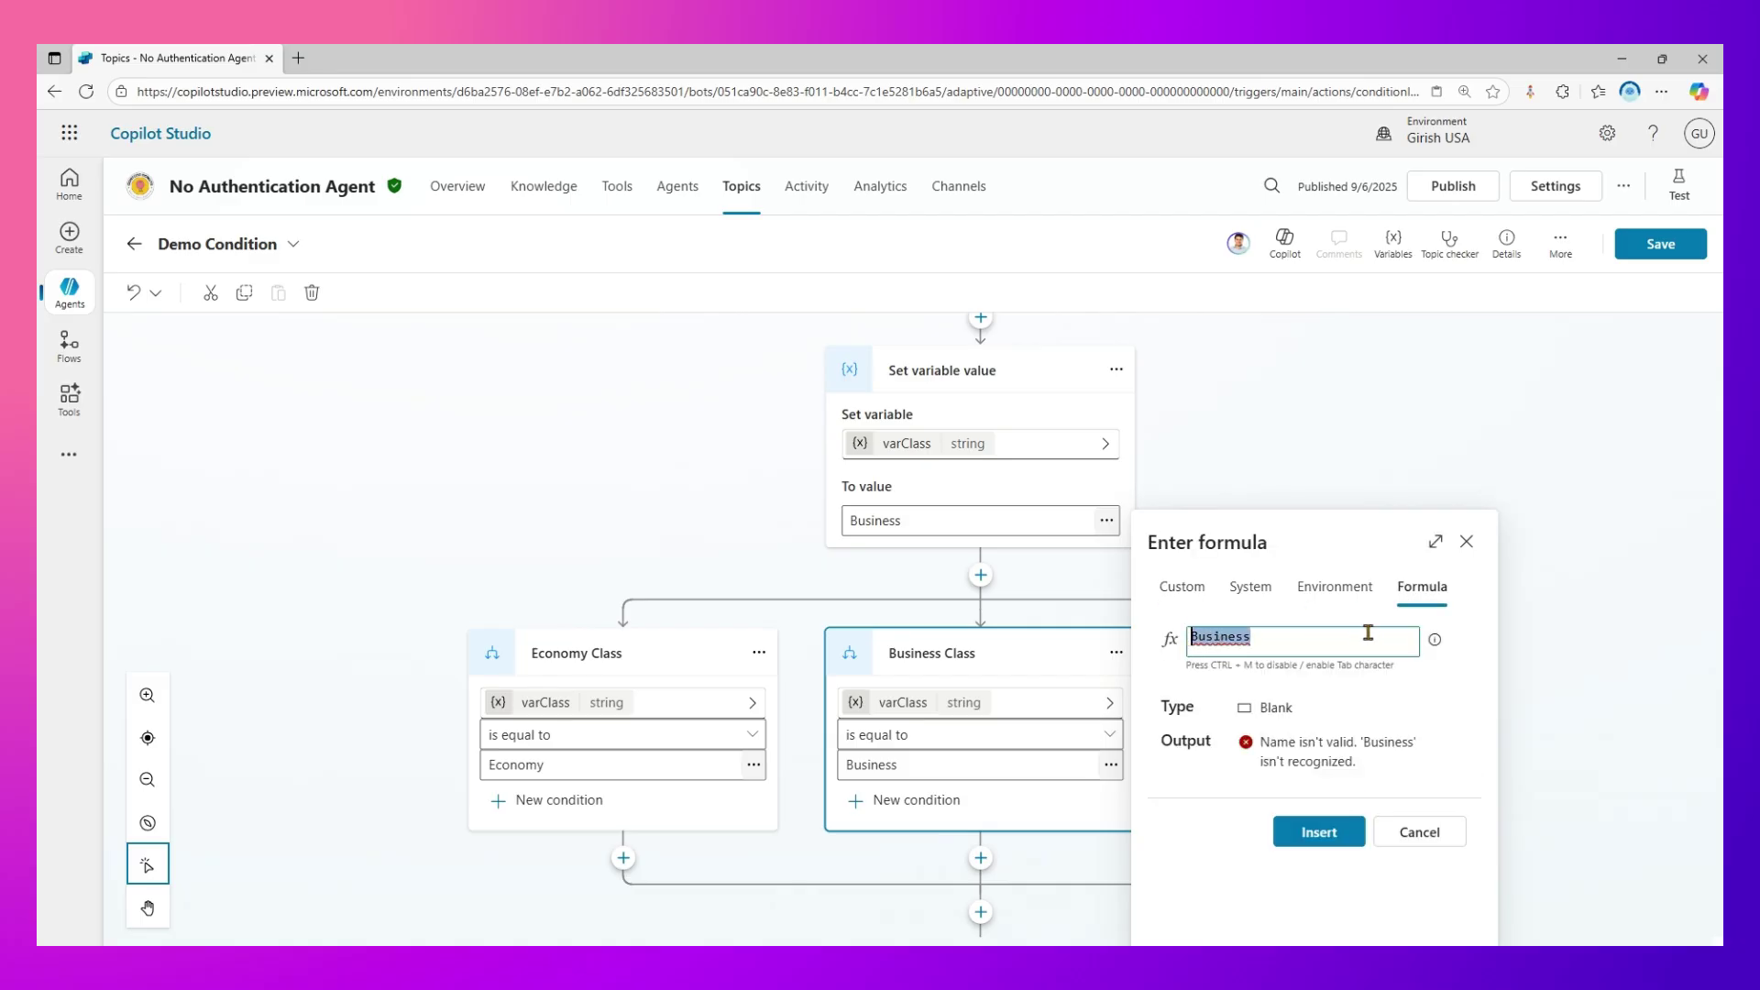
left_click(1434, 835)
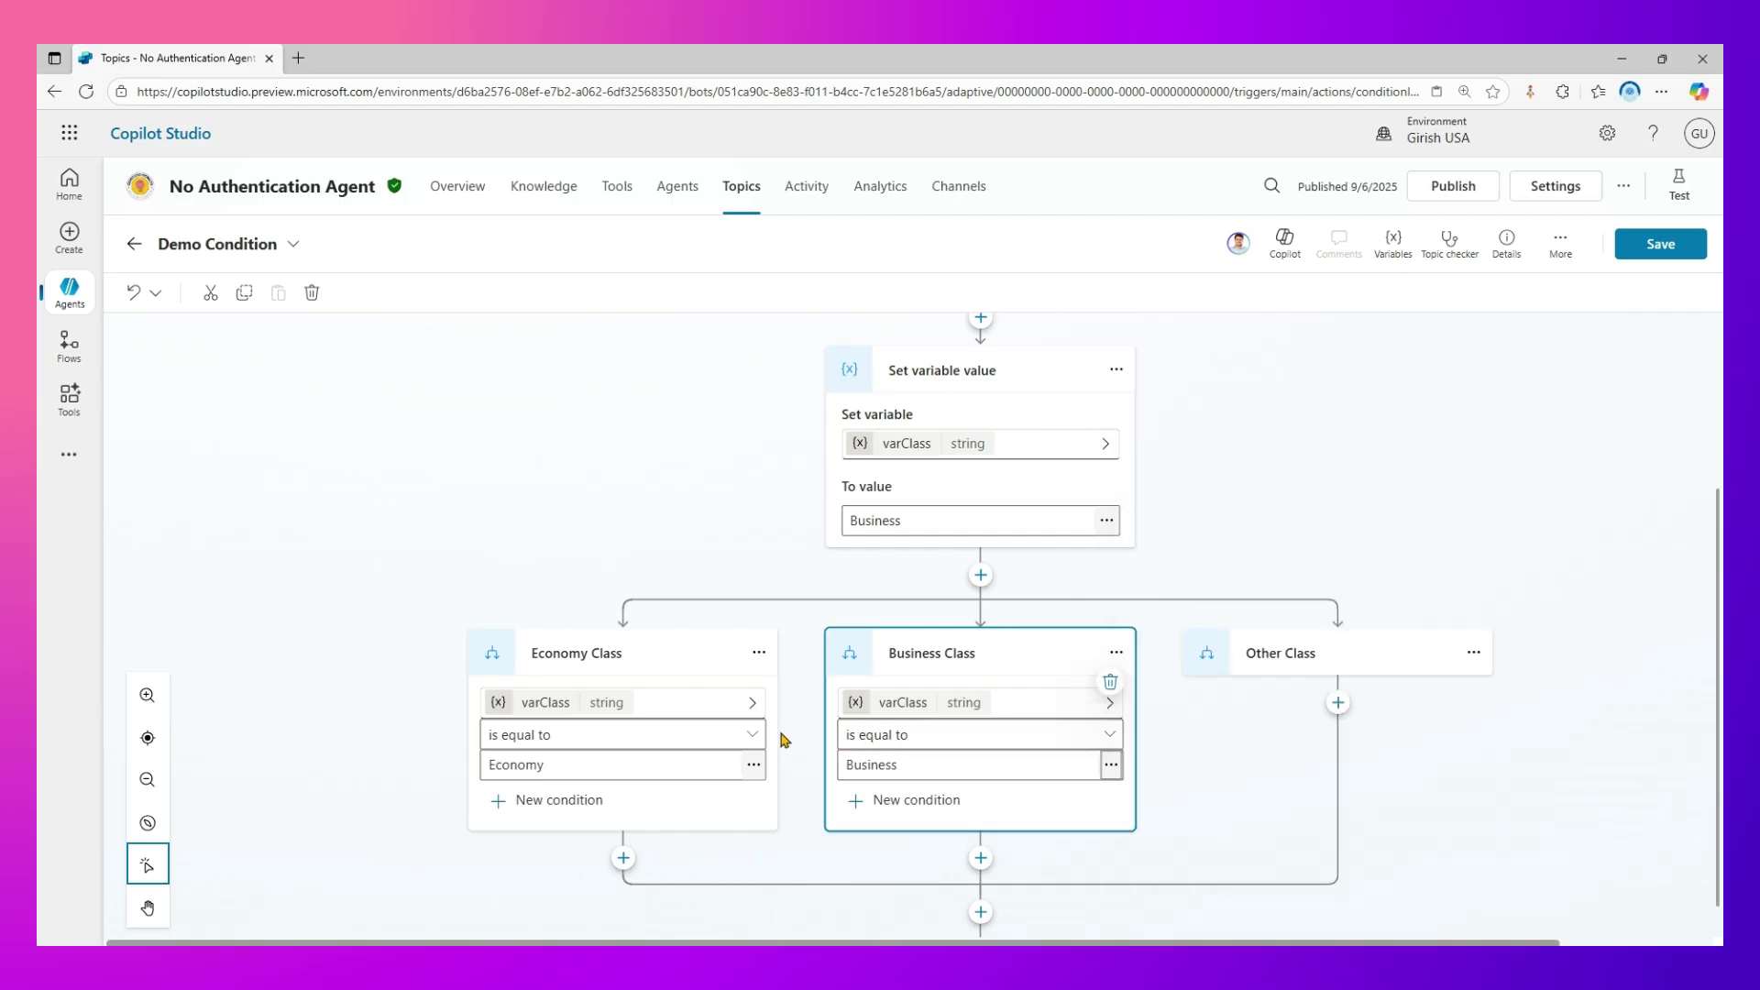
Step: Examine the comparison operators available for the Economy Class condition without changing the selected one
left_click(681, 742)
left_click(679, 740)
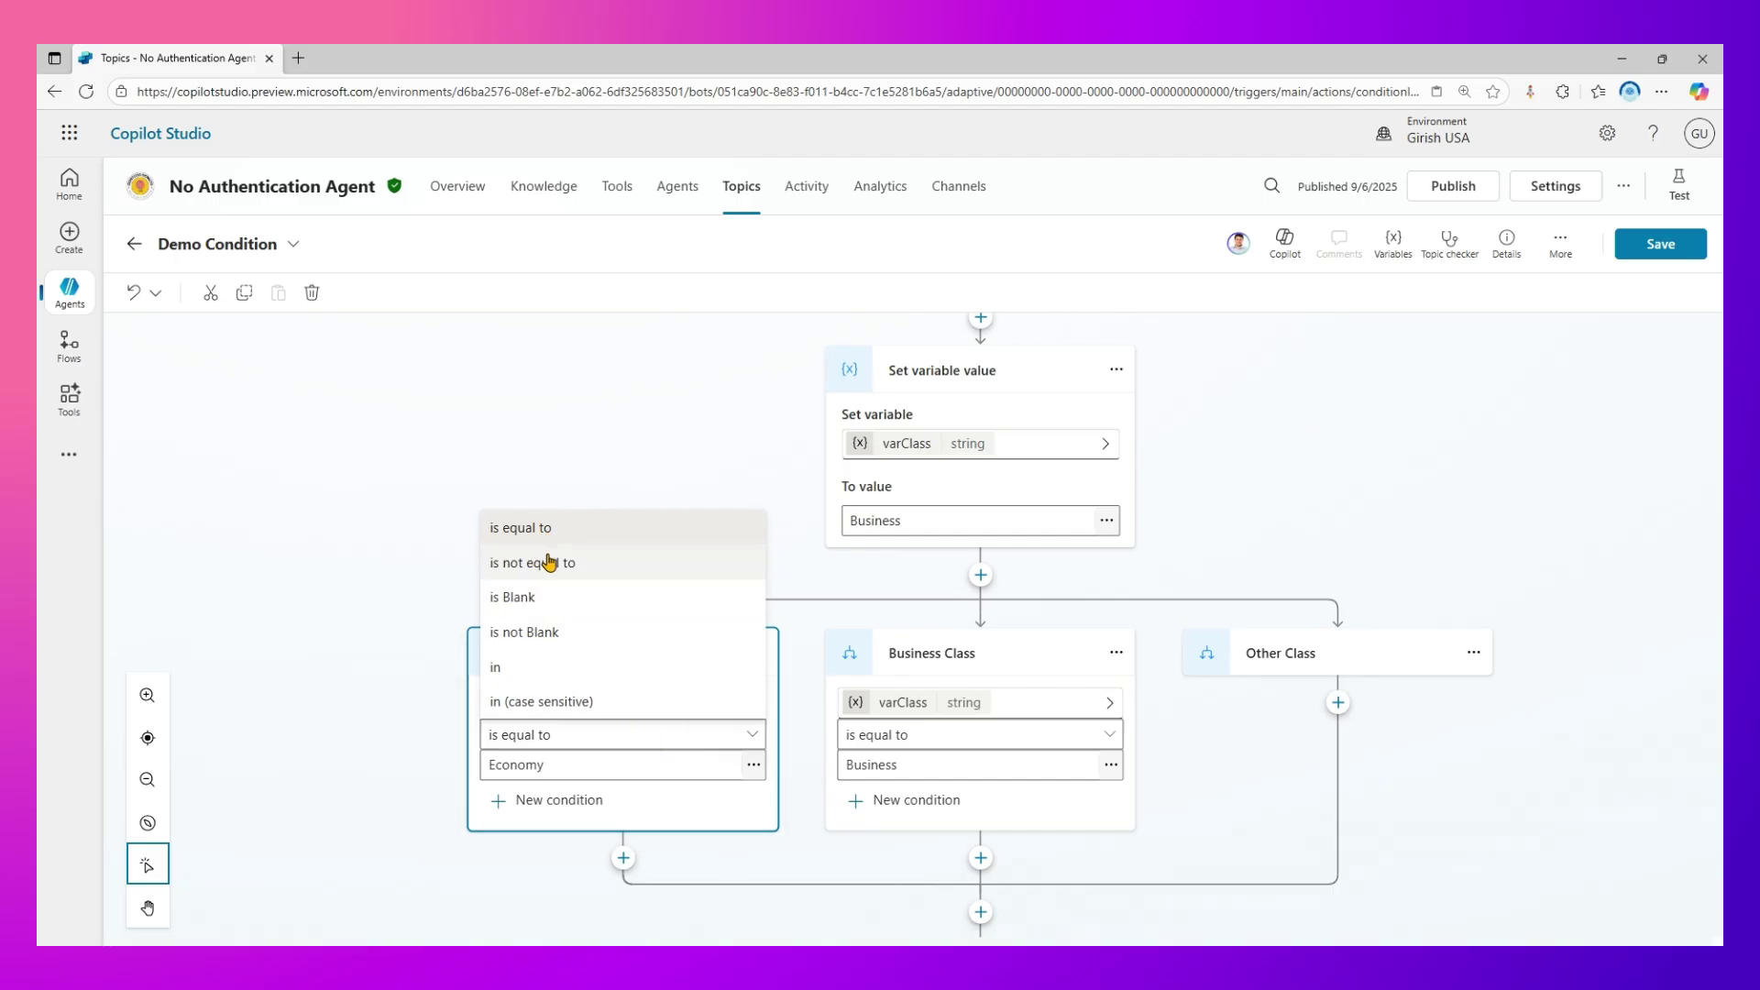
left_click(822, 569)
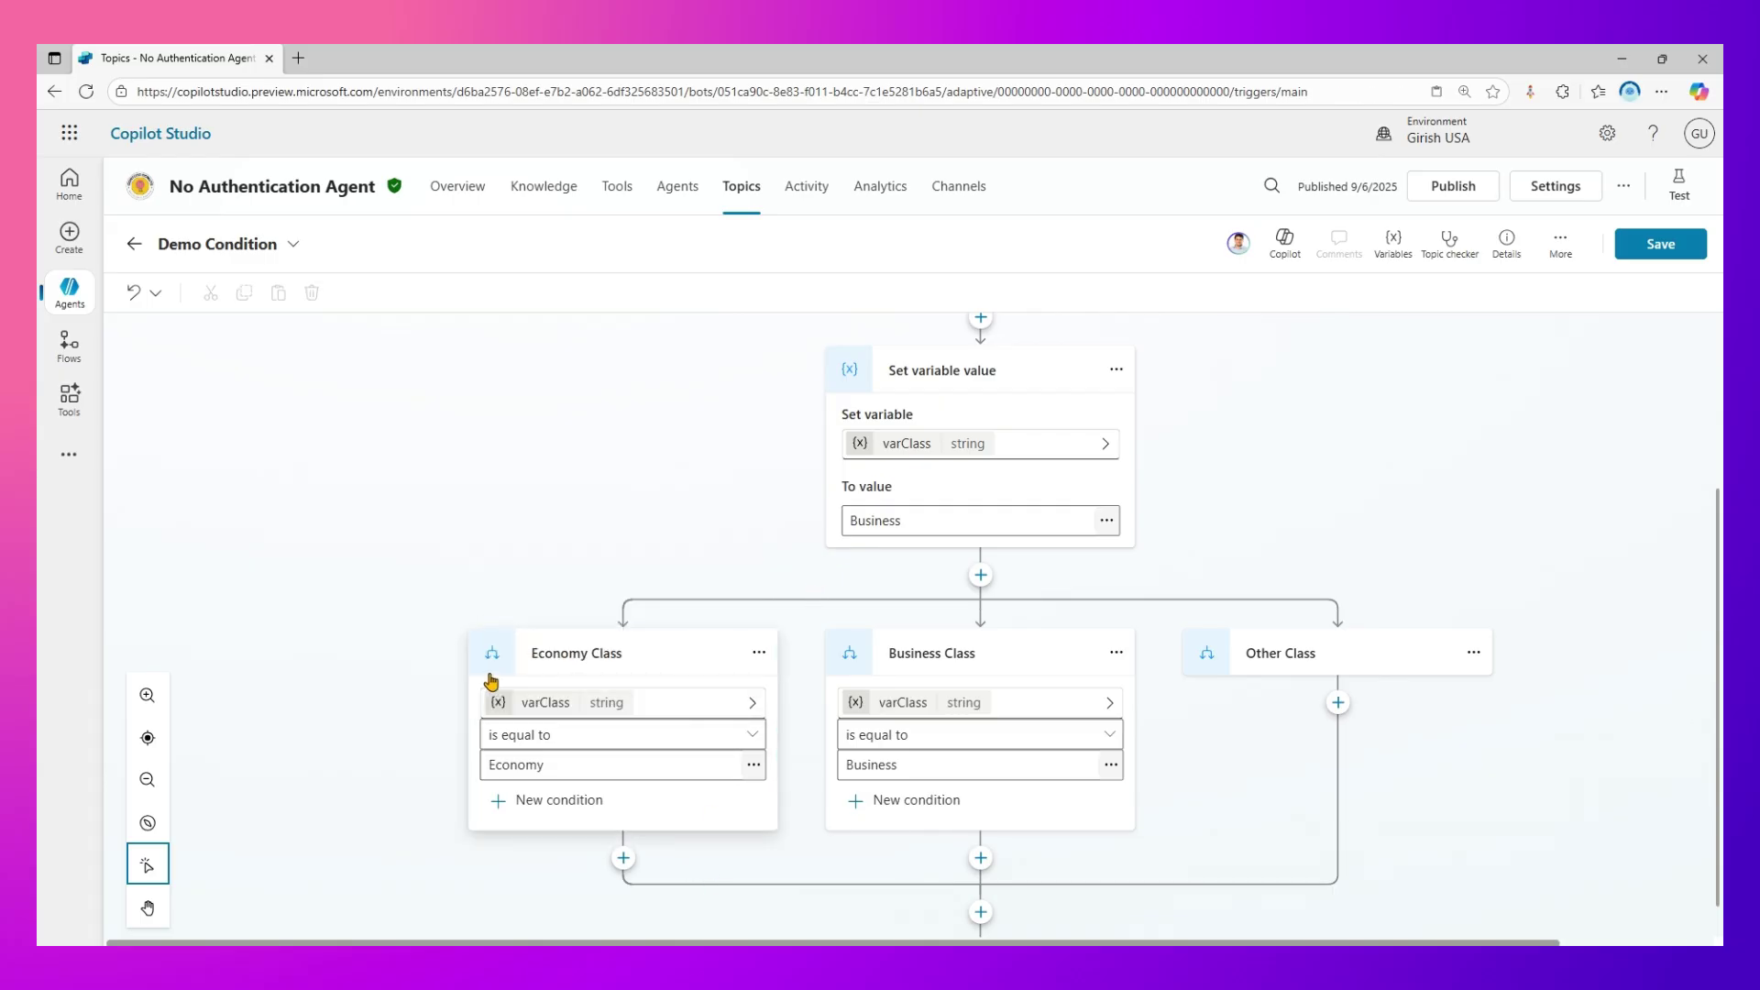
Step: Add a message node under the Economy Class branch reading "You are an Economy class passenger"
scroll(500, 678, "up", 3)
scroll(500, 679, "down", 2)
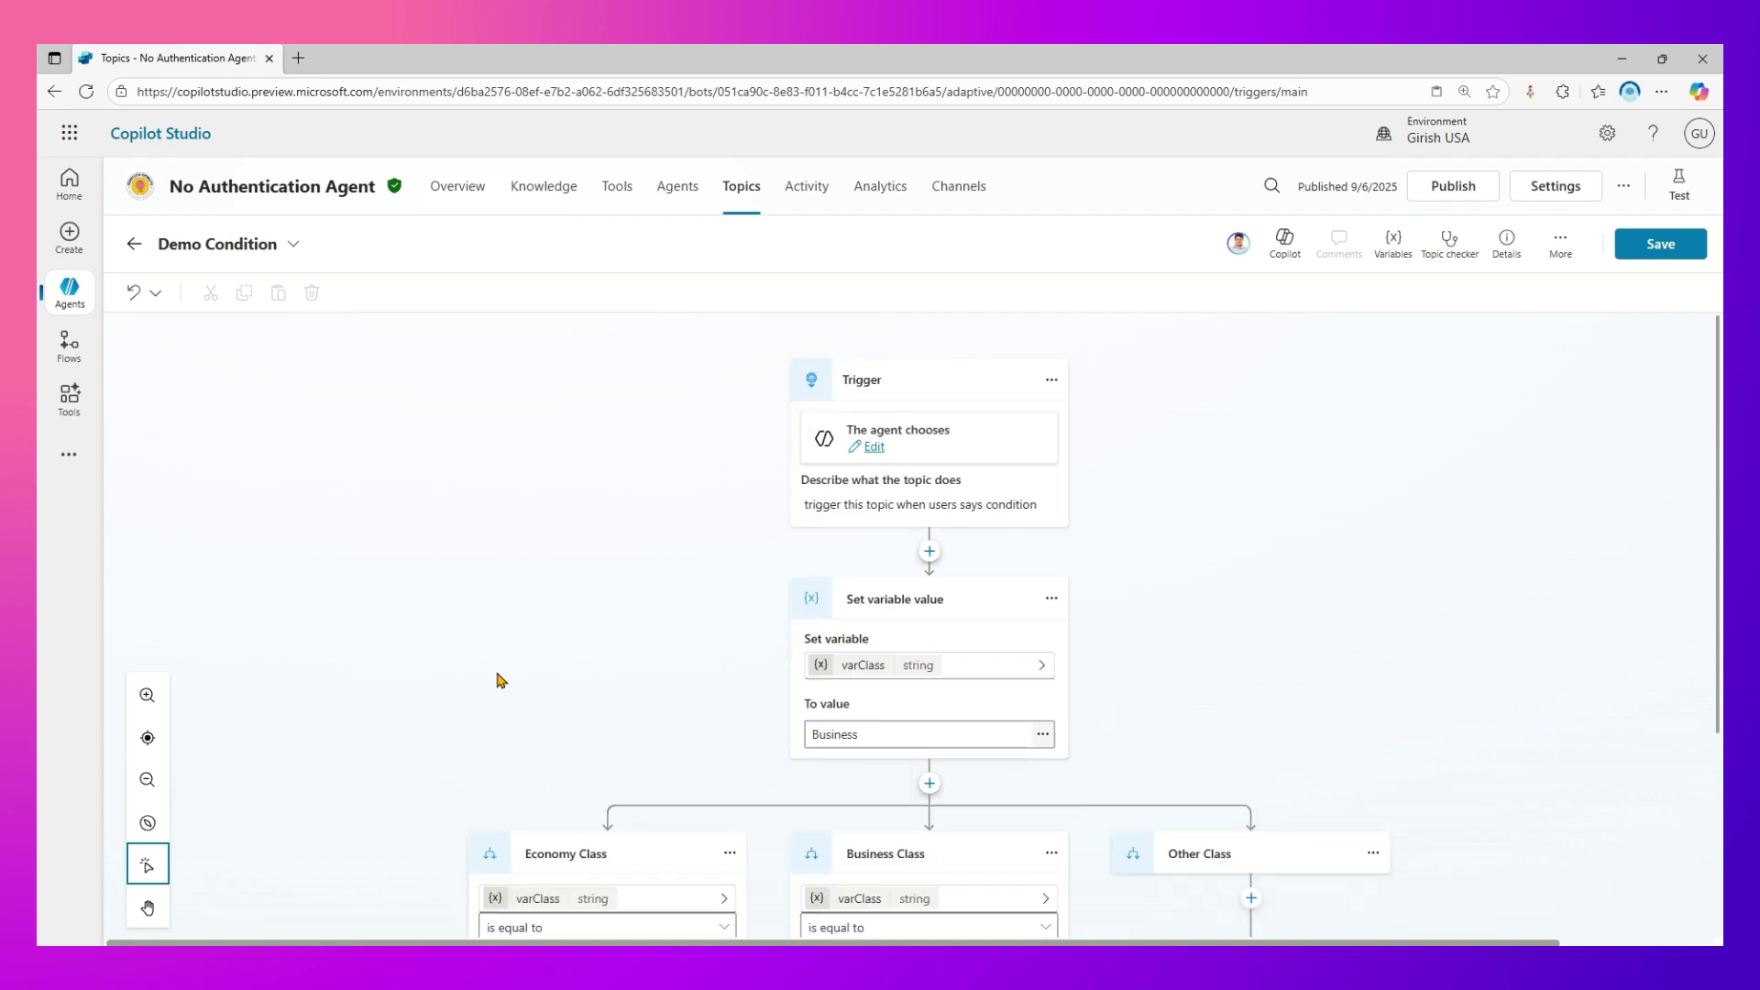
scroll(500, 678, "down", 2)
scroll(504, 674, "up", 2)
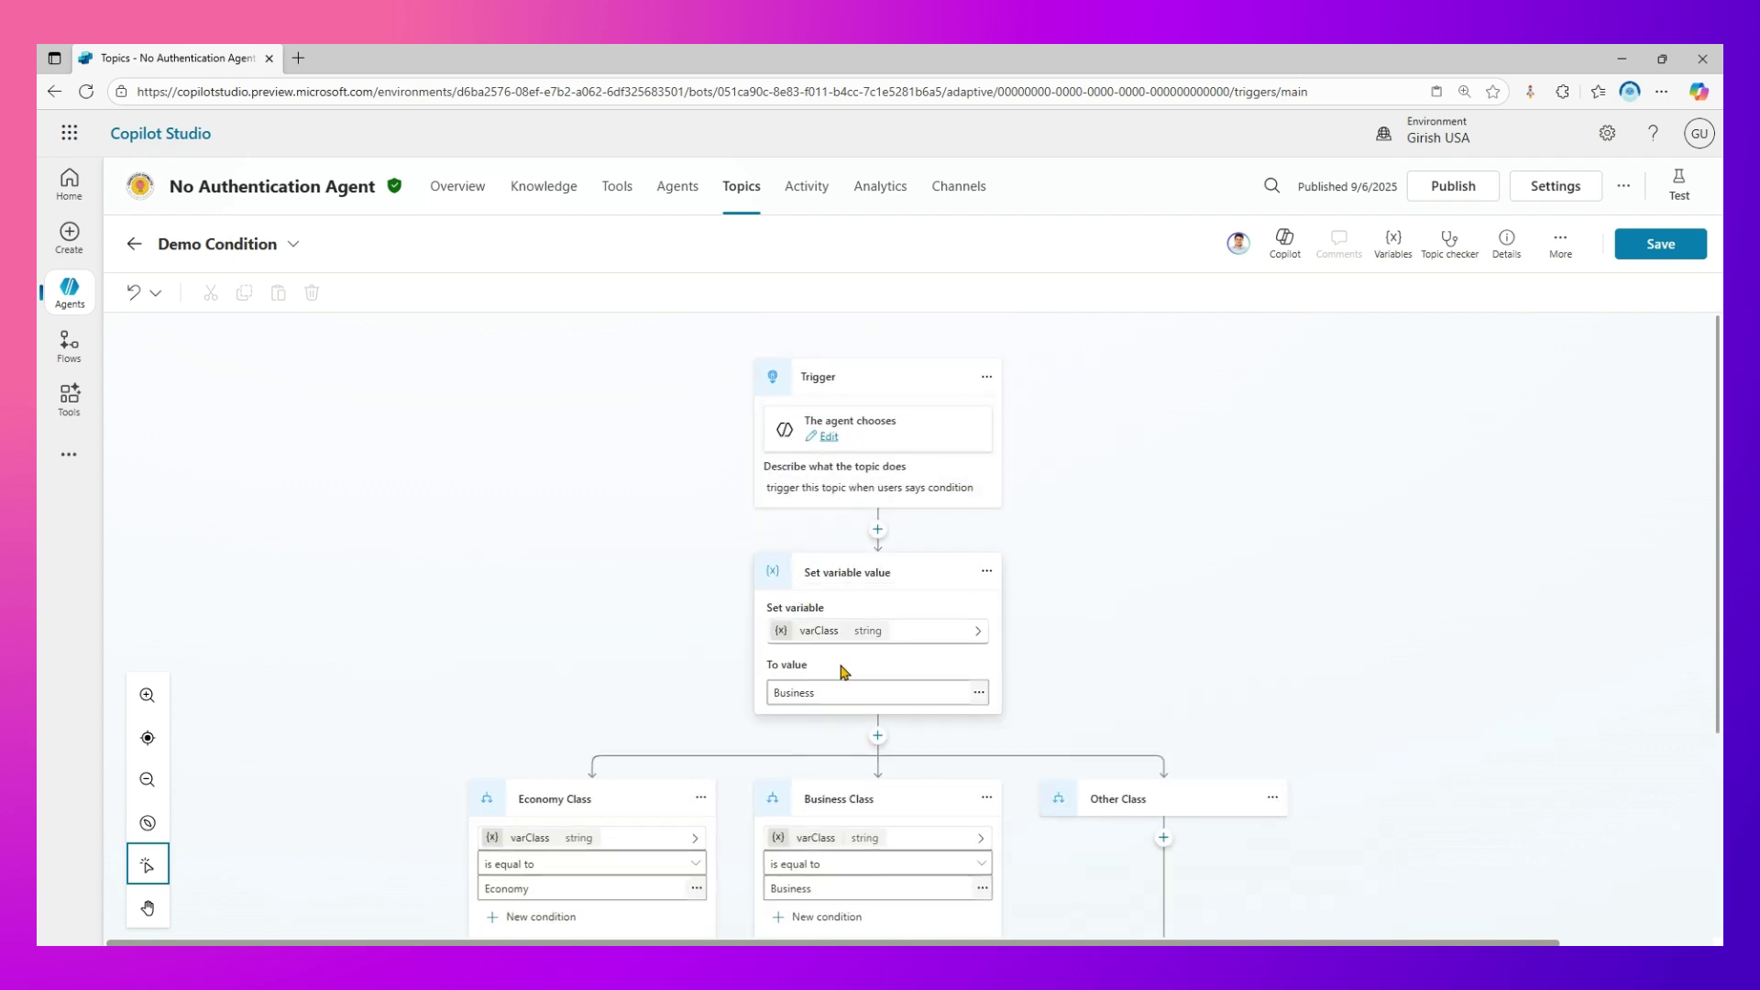
scroll(821, 678, "down", 2)
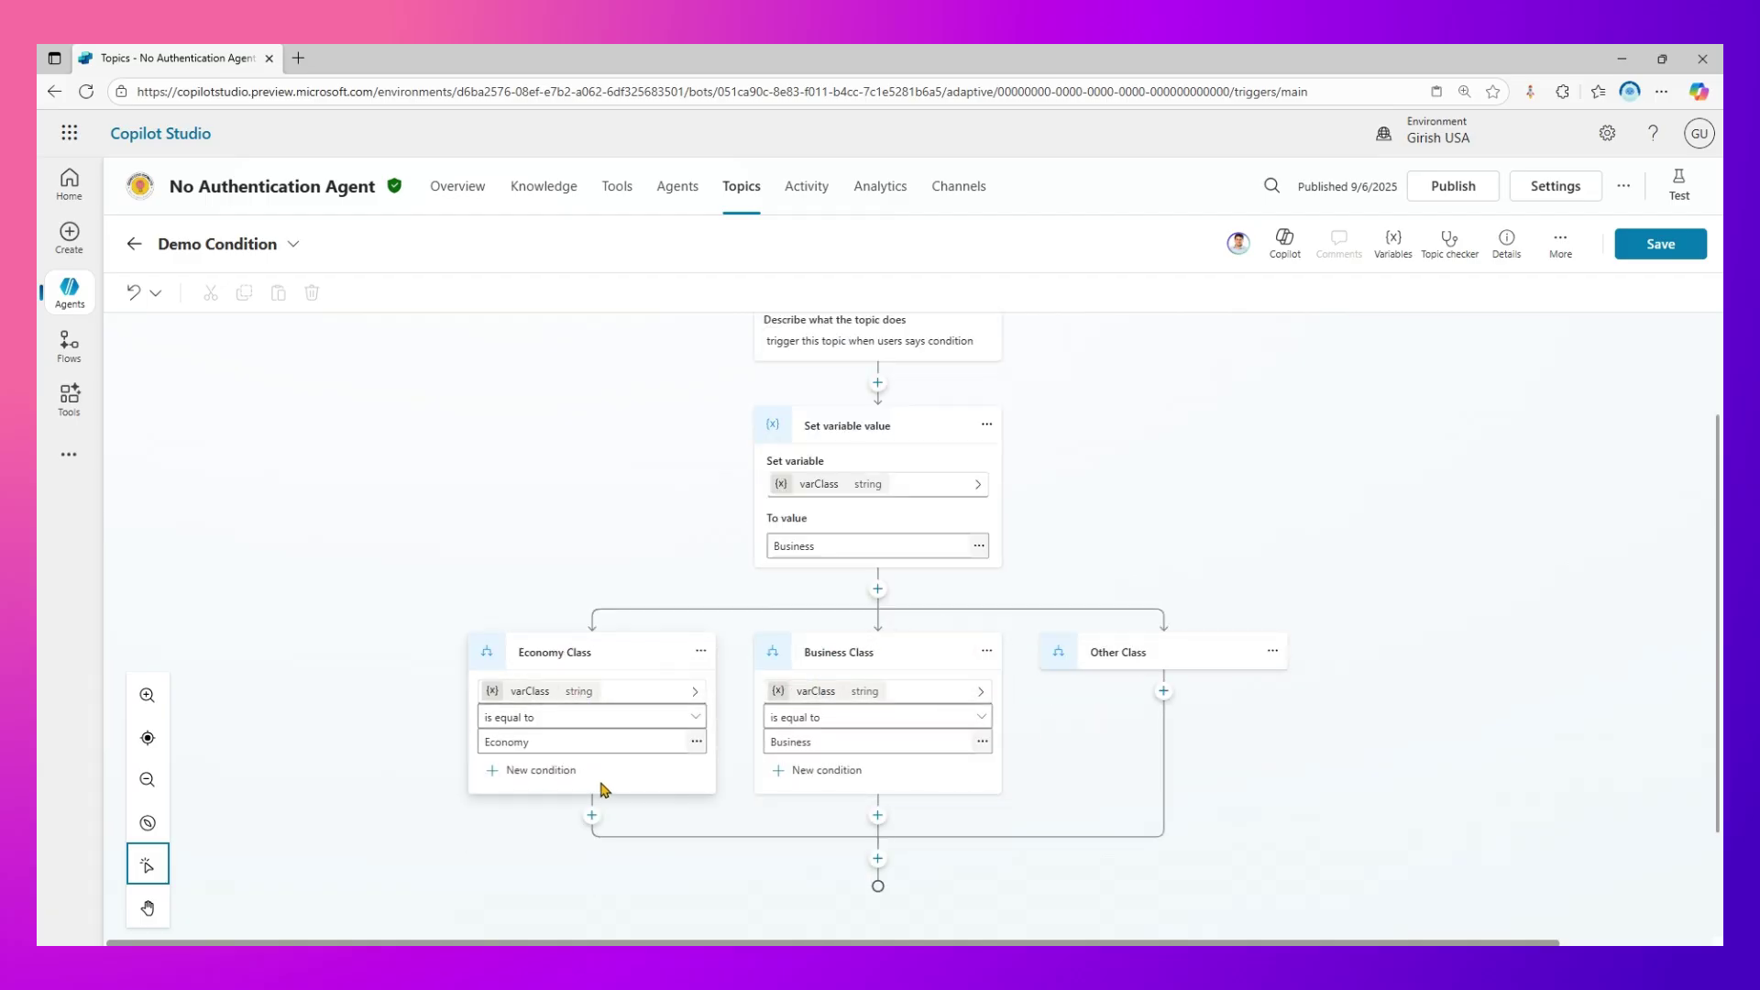
left_click(592, 818)
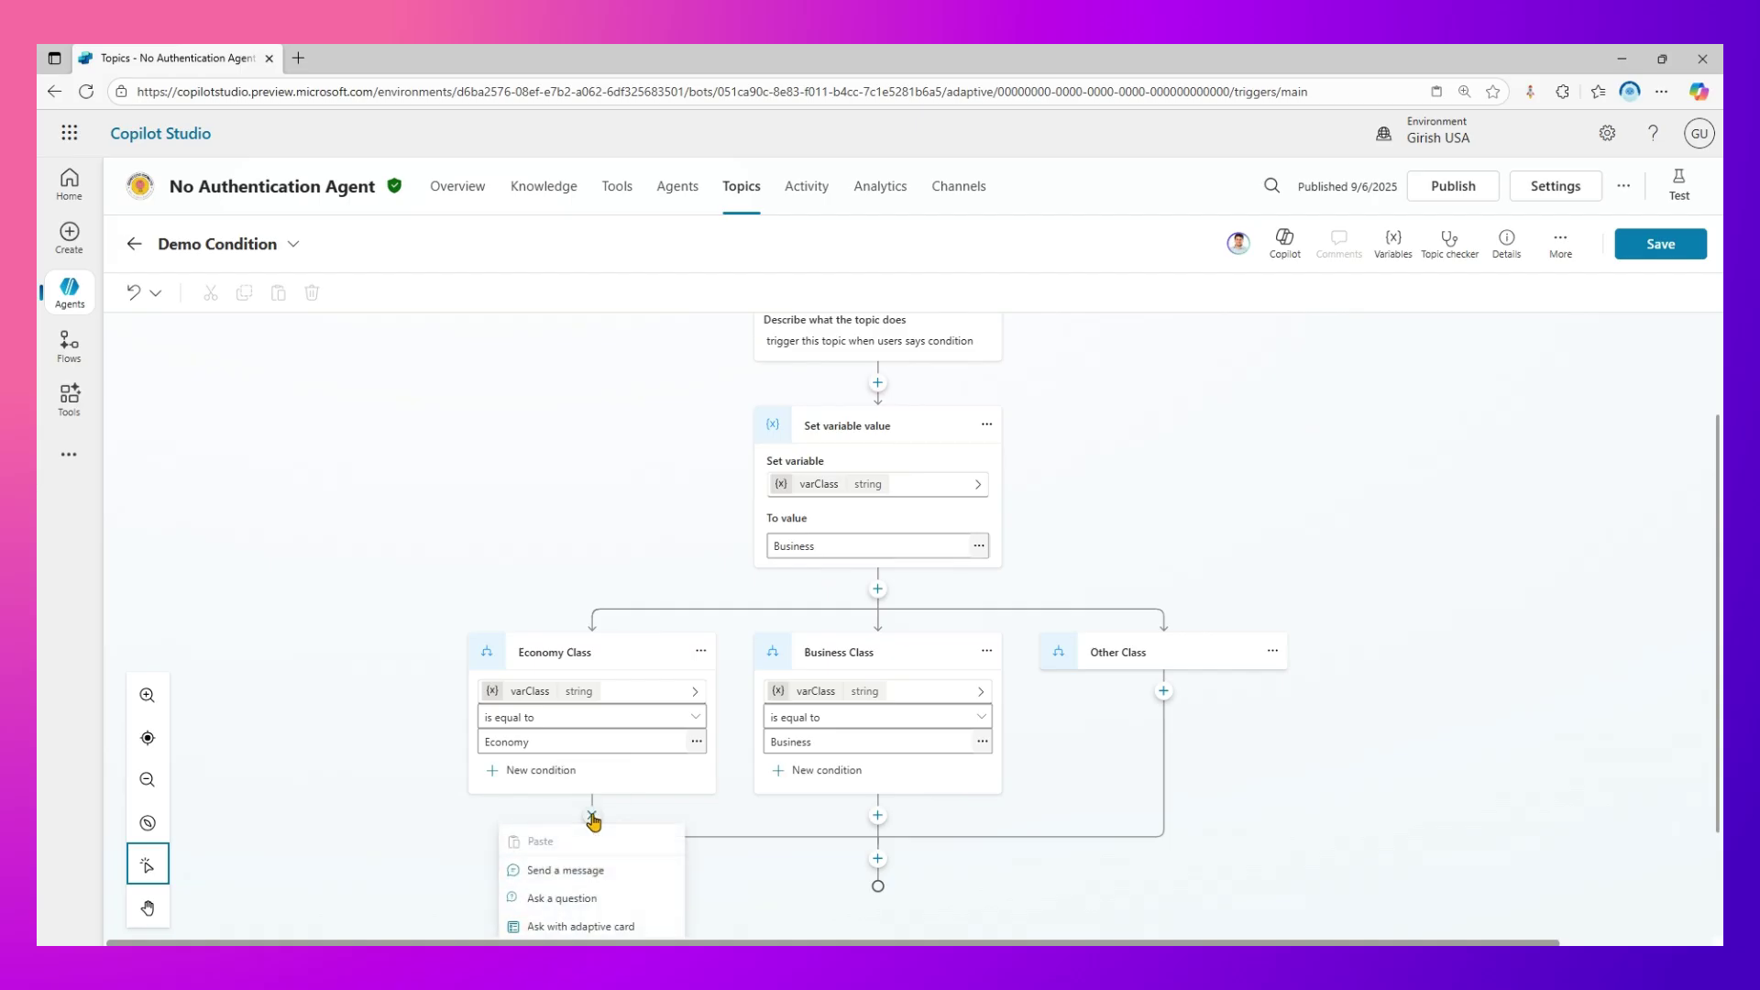
scroll(579, 871, "up", 2)
scroll(605, 881, "down", 5)
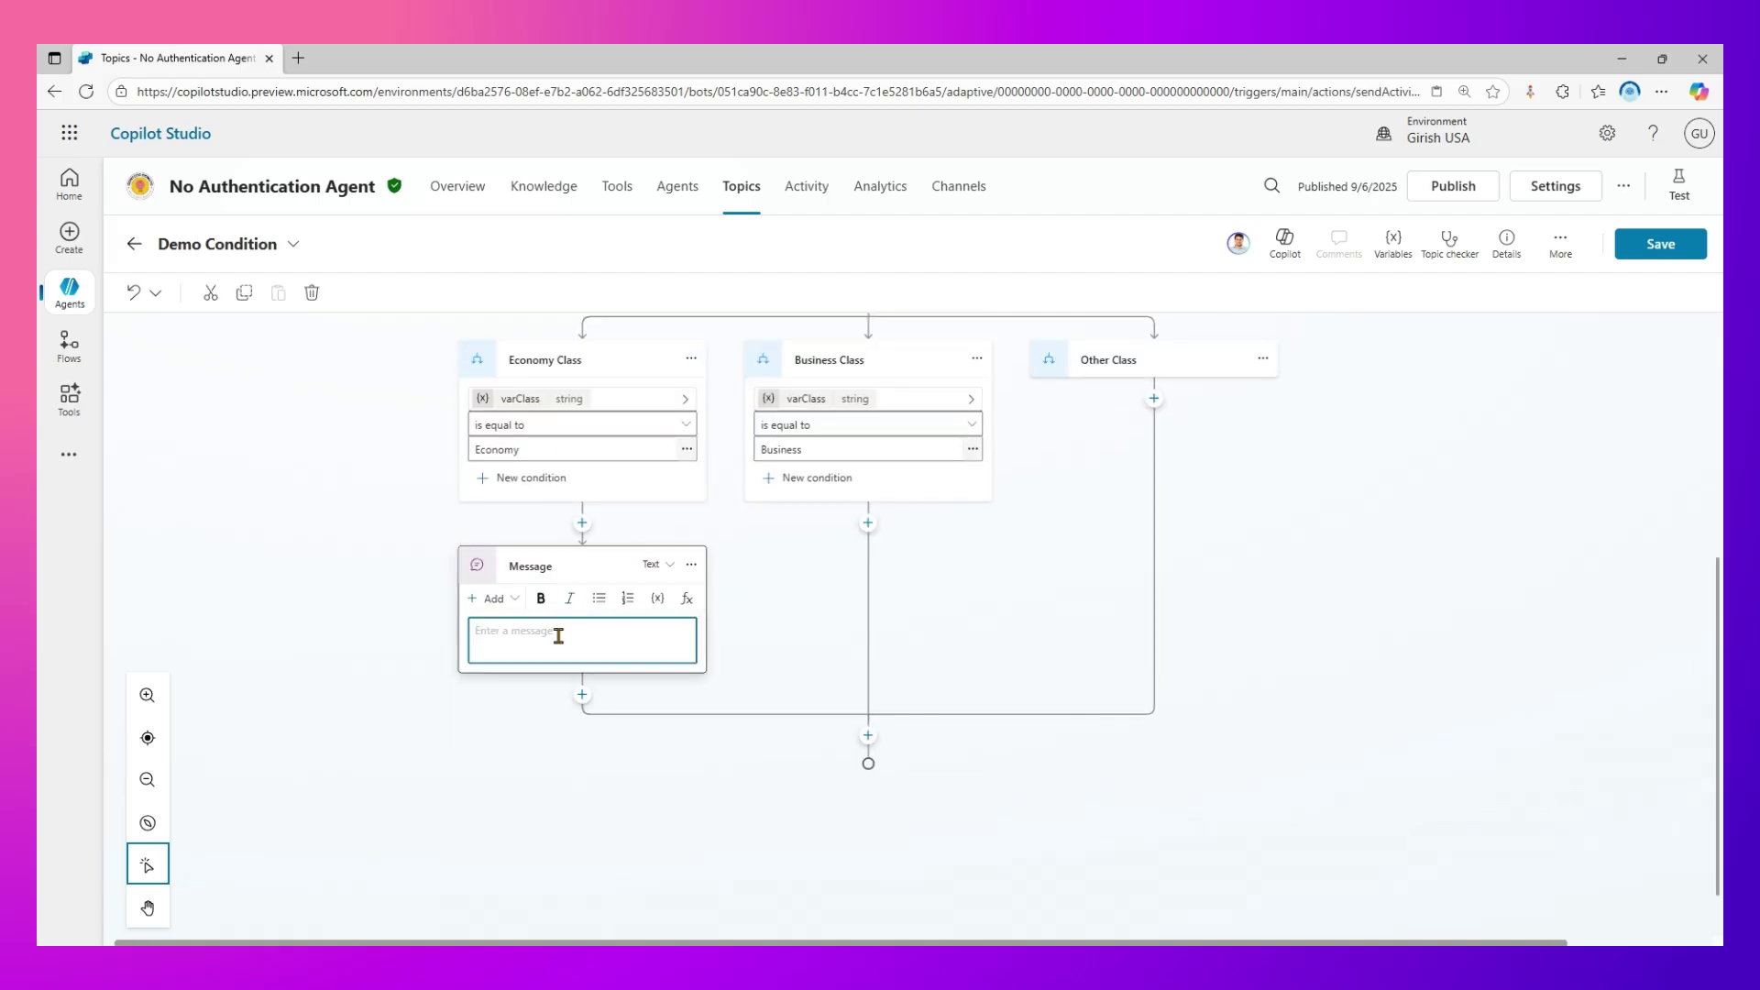
type("You")
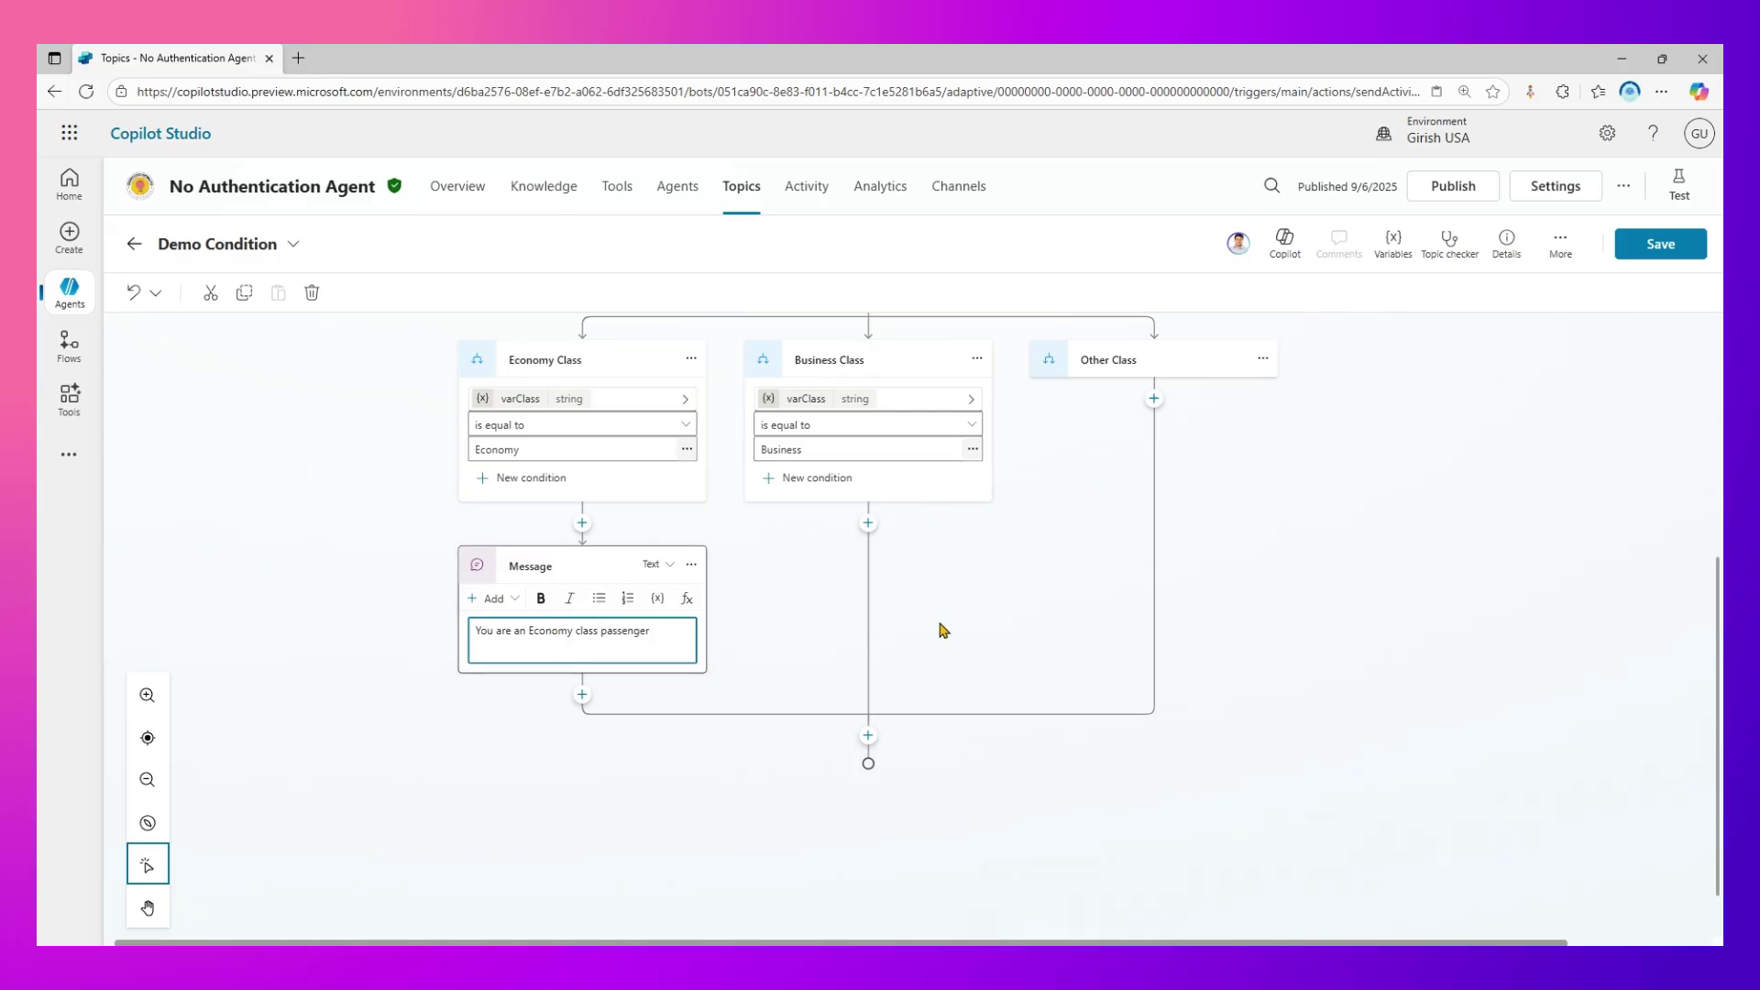
Step: Add a message node under the Business Class branch reading "You are a Business class passenger"
left_click(869, 522)
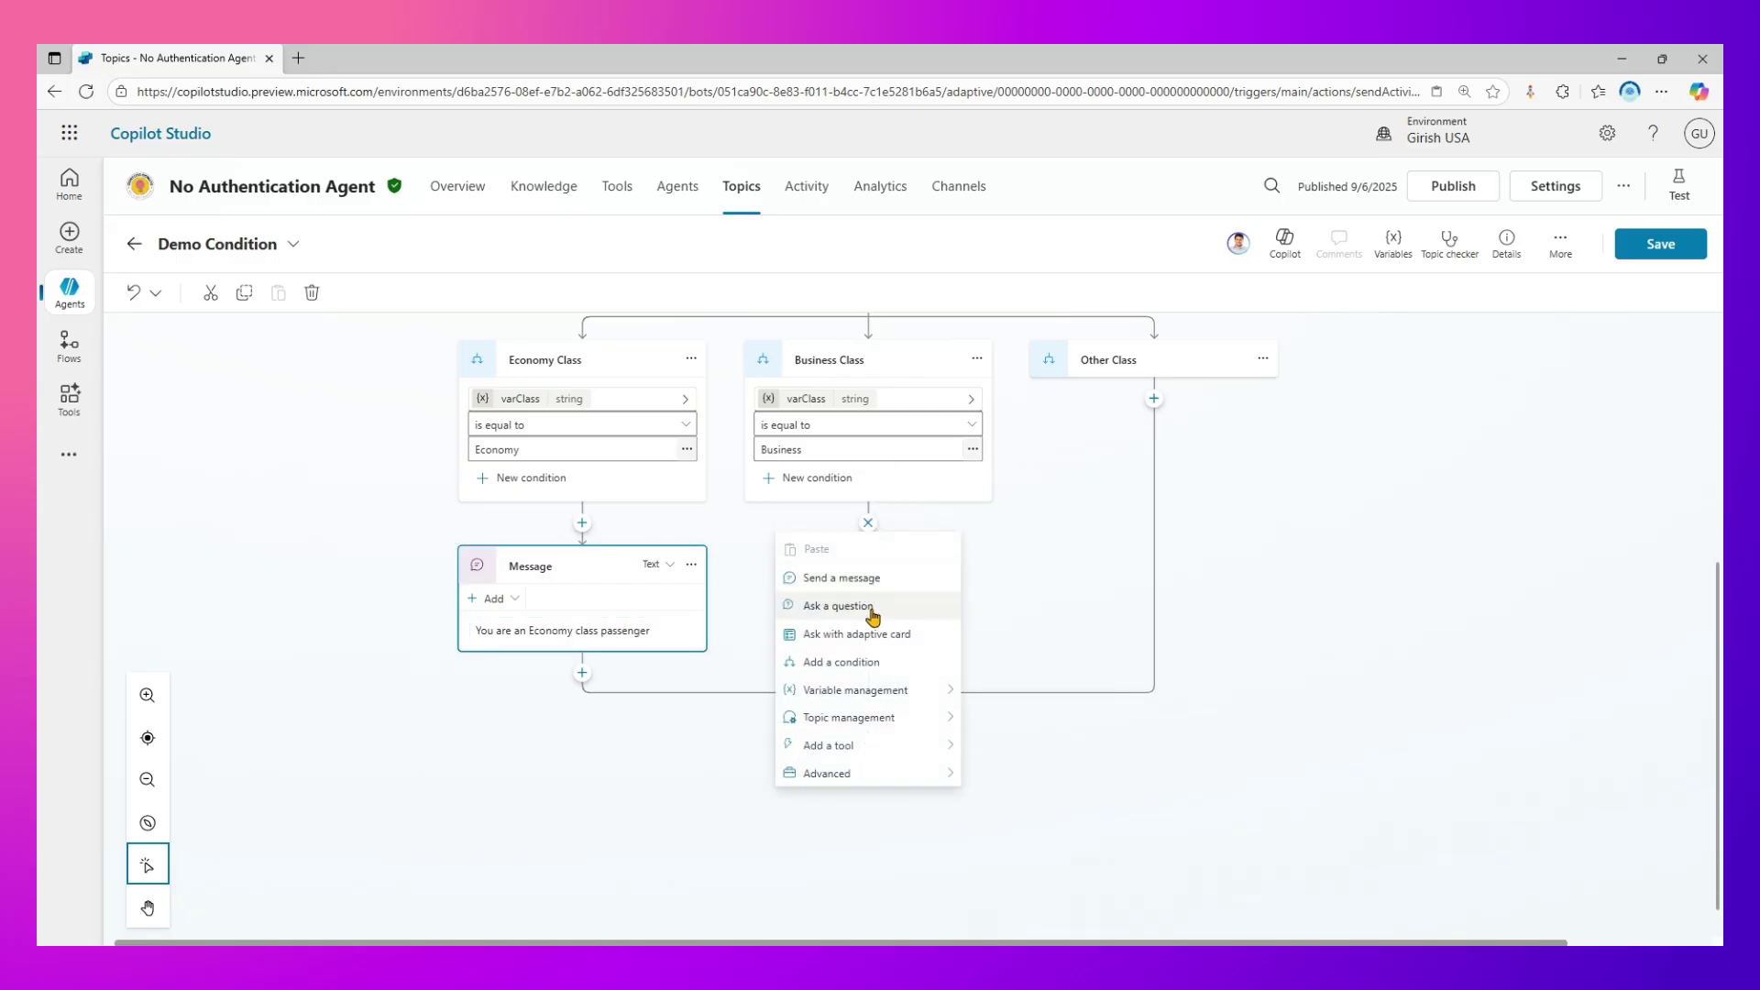
left_click(860, 579)
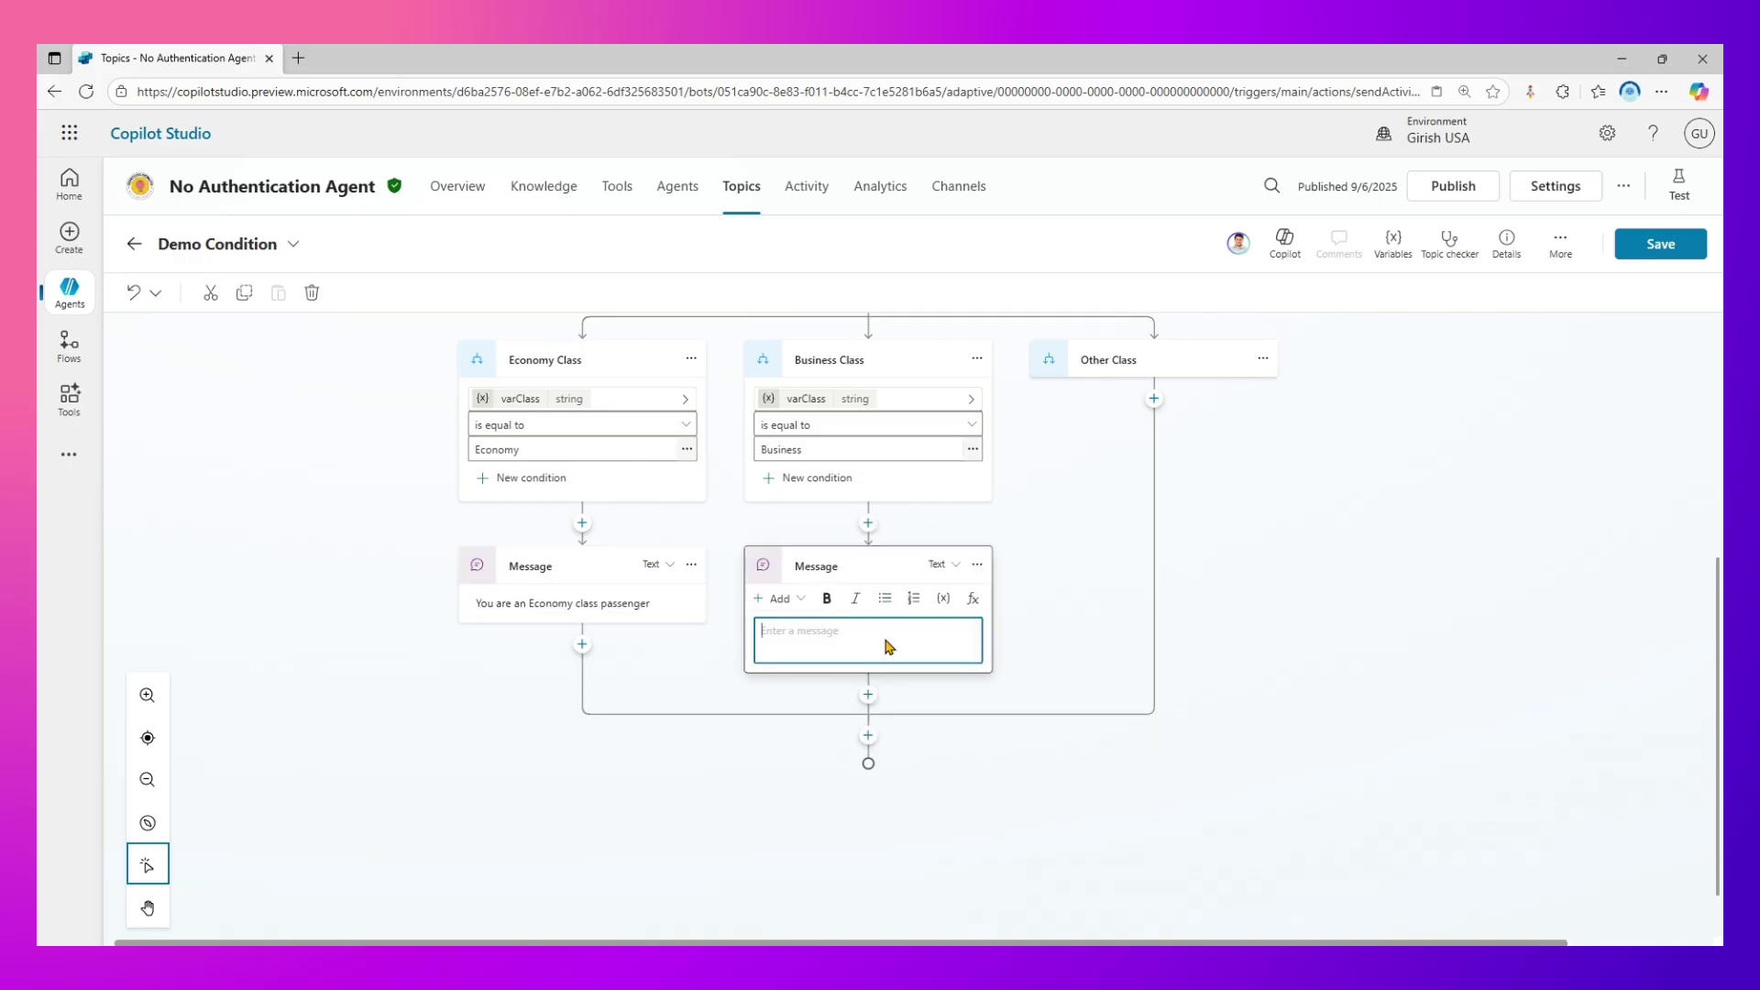
type("You")
Step: Reorder the Economy Class condition so that it takes the Business Class condition's position as the second branch
scroll(994, 695, "up", 3)
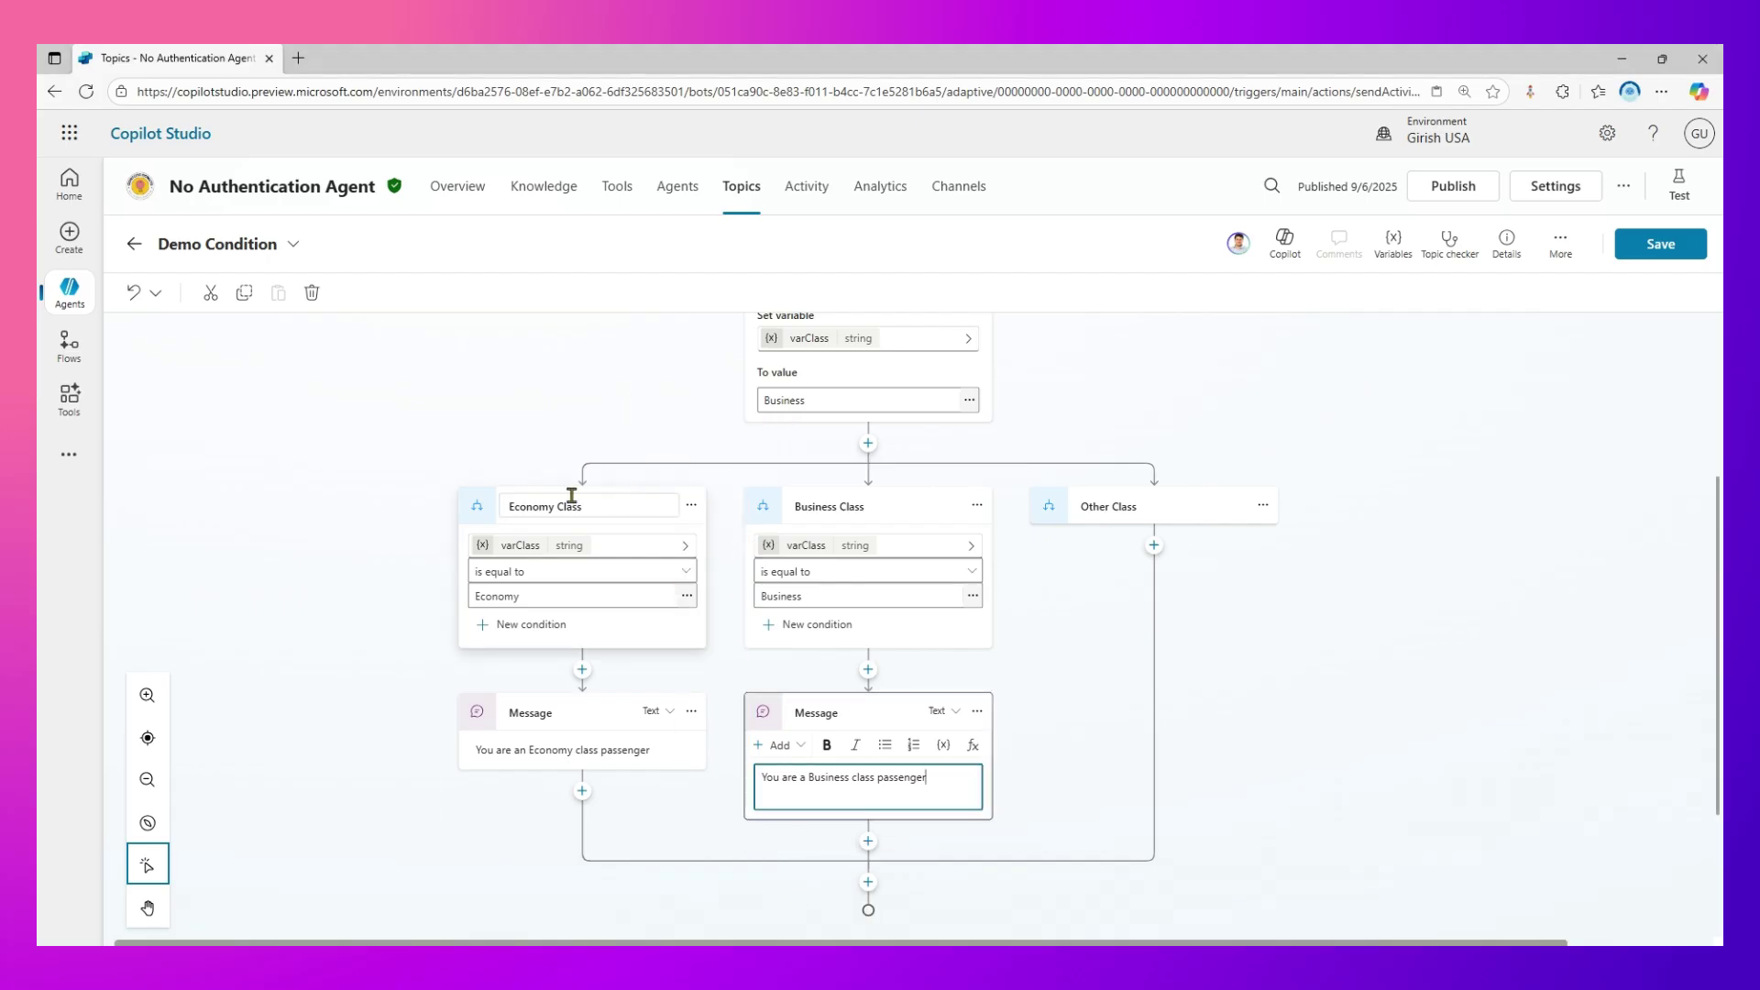
left_click(481, 510)
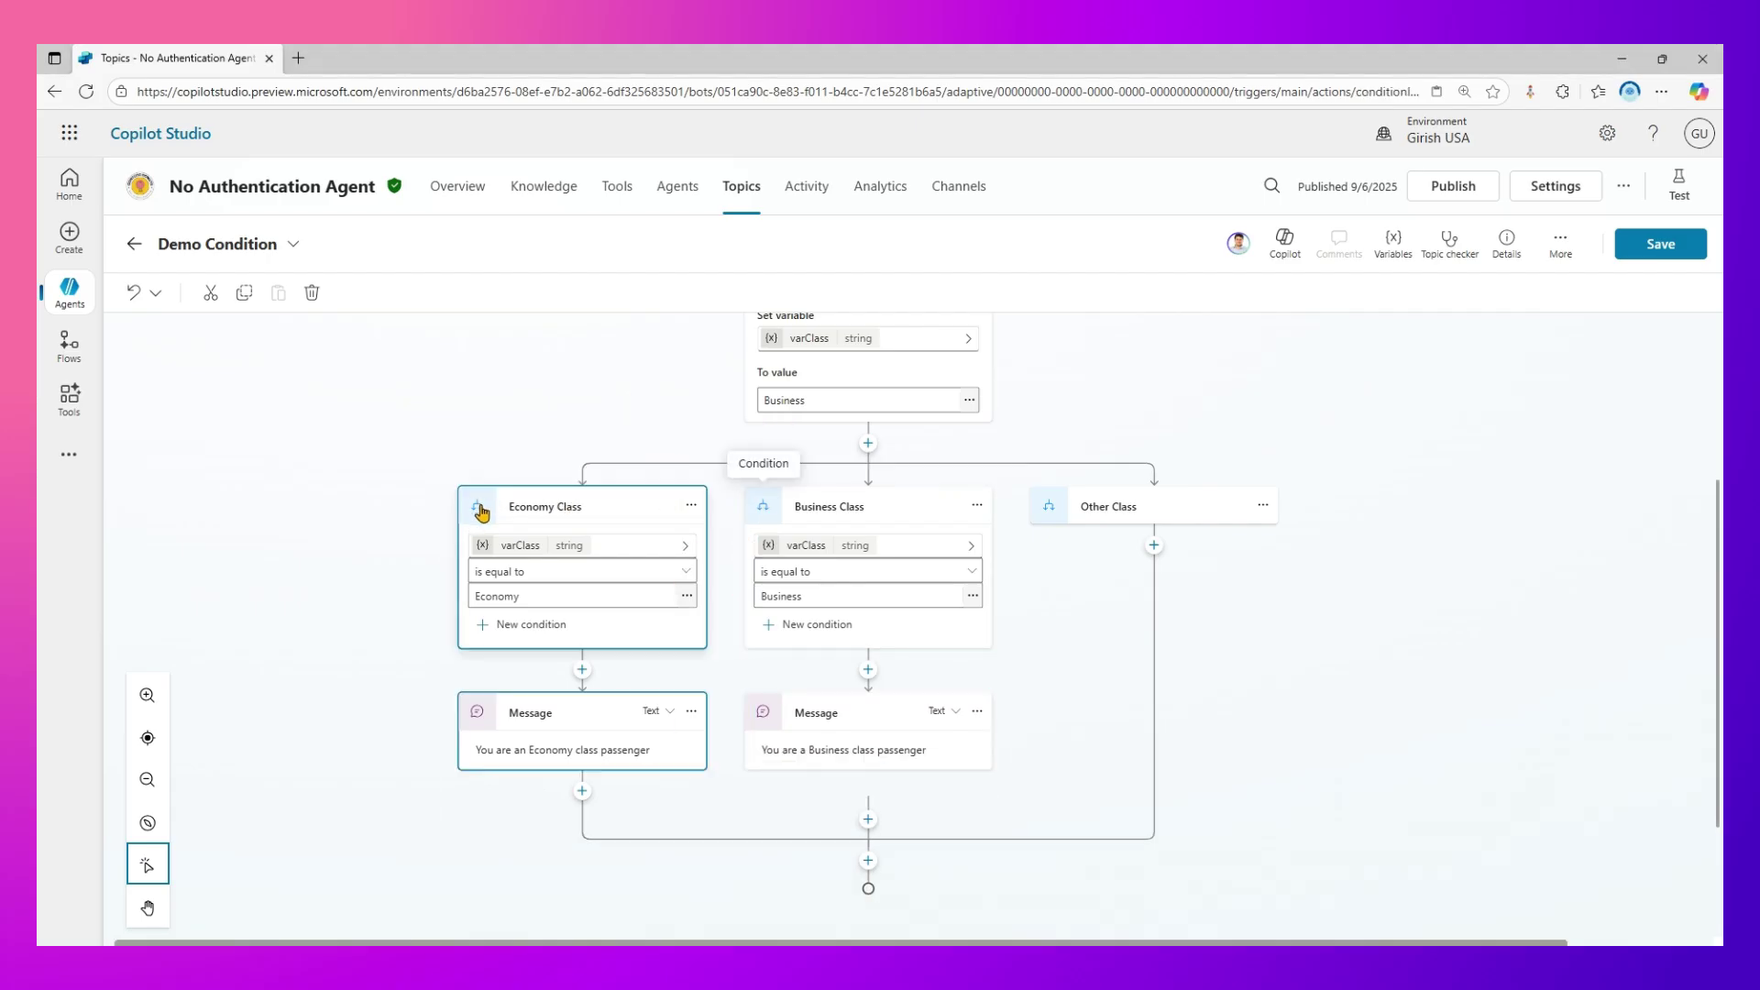
left_click(830, 482)
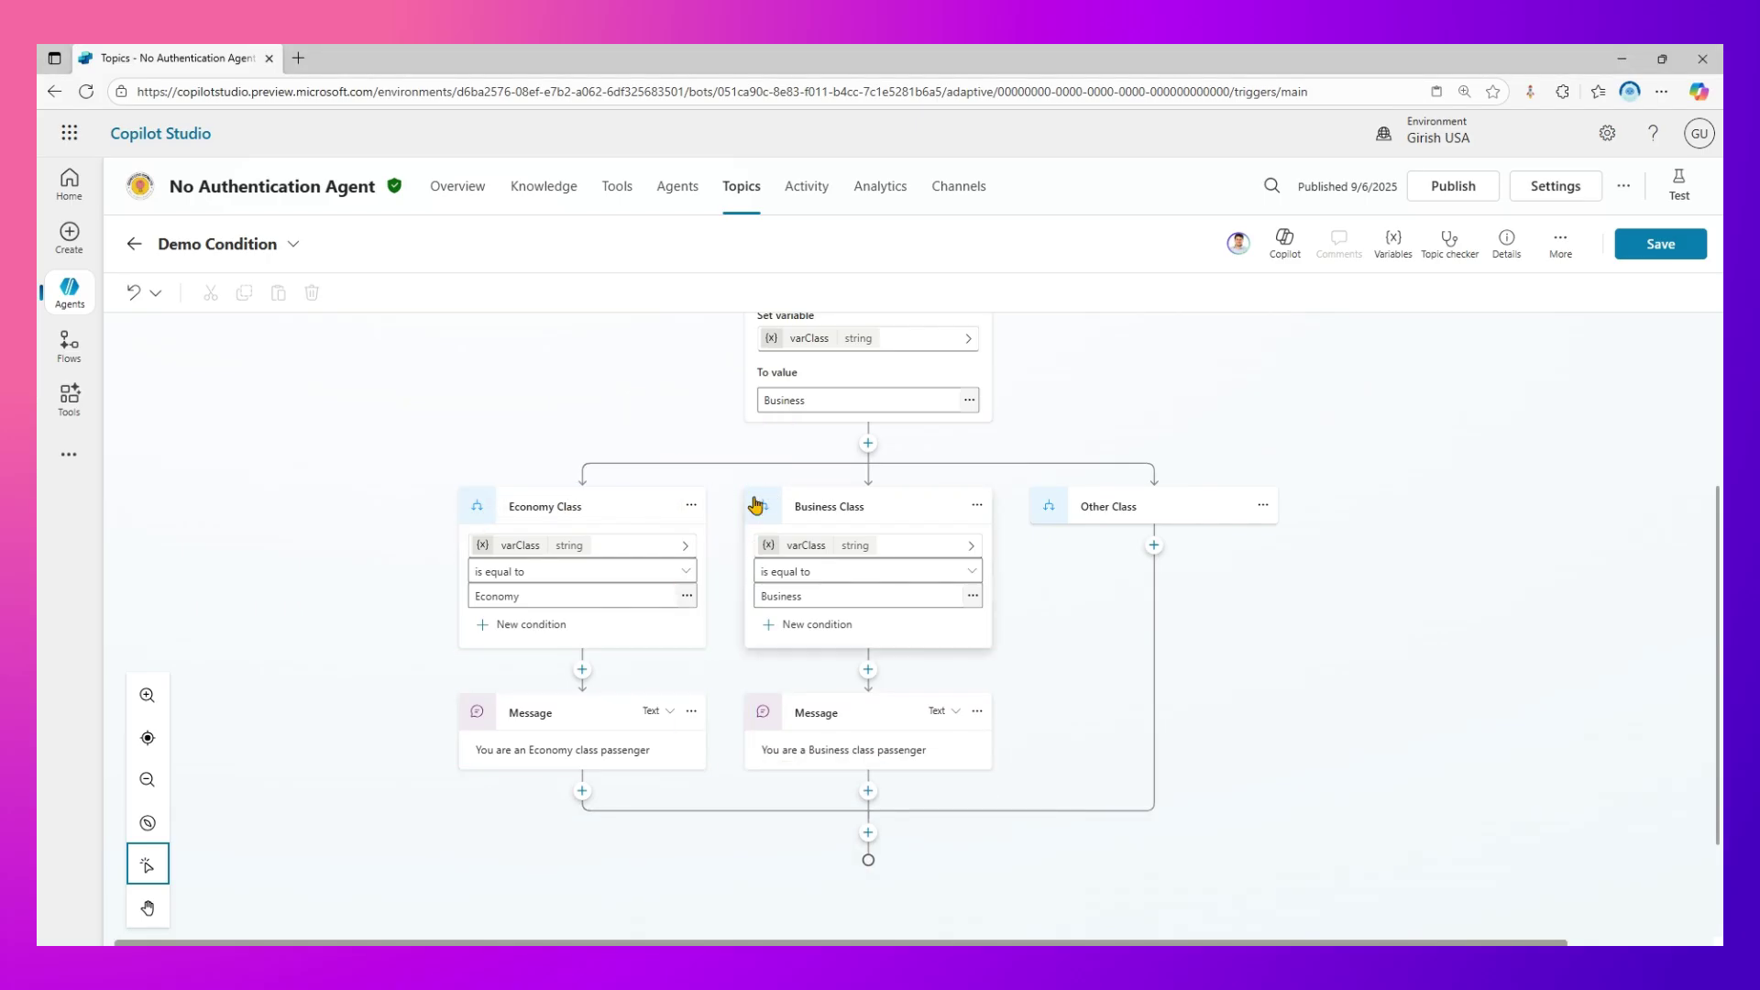
left_click(693, 509)
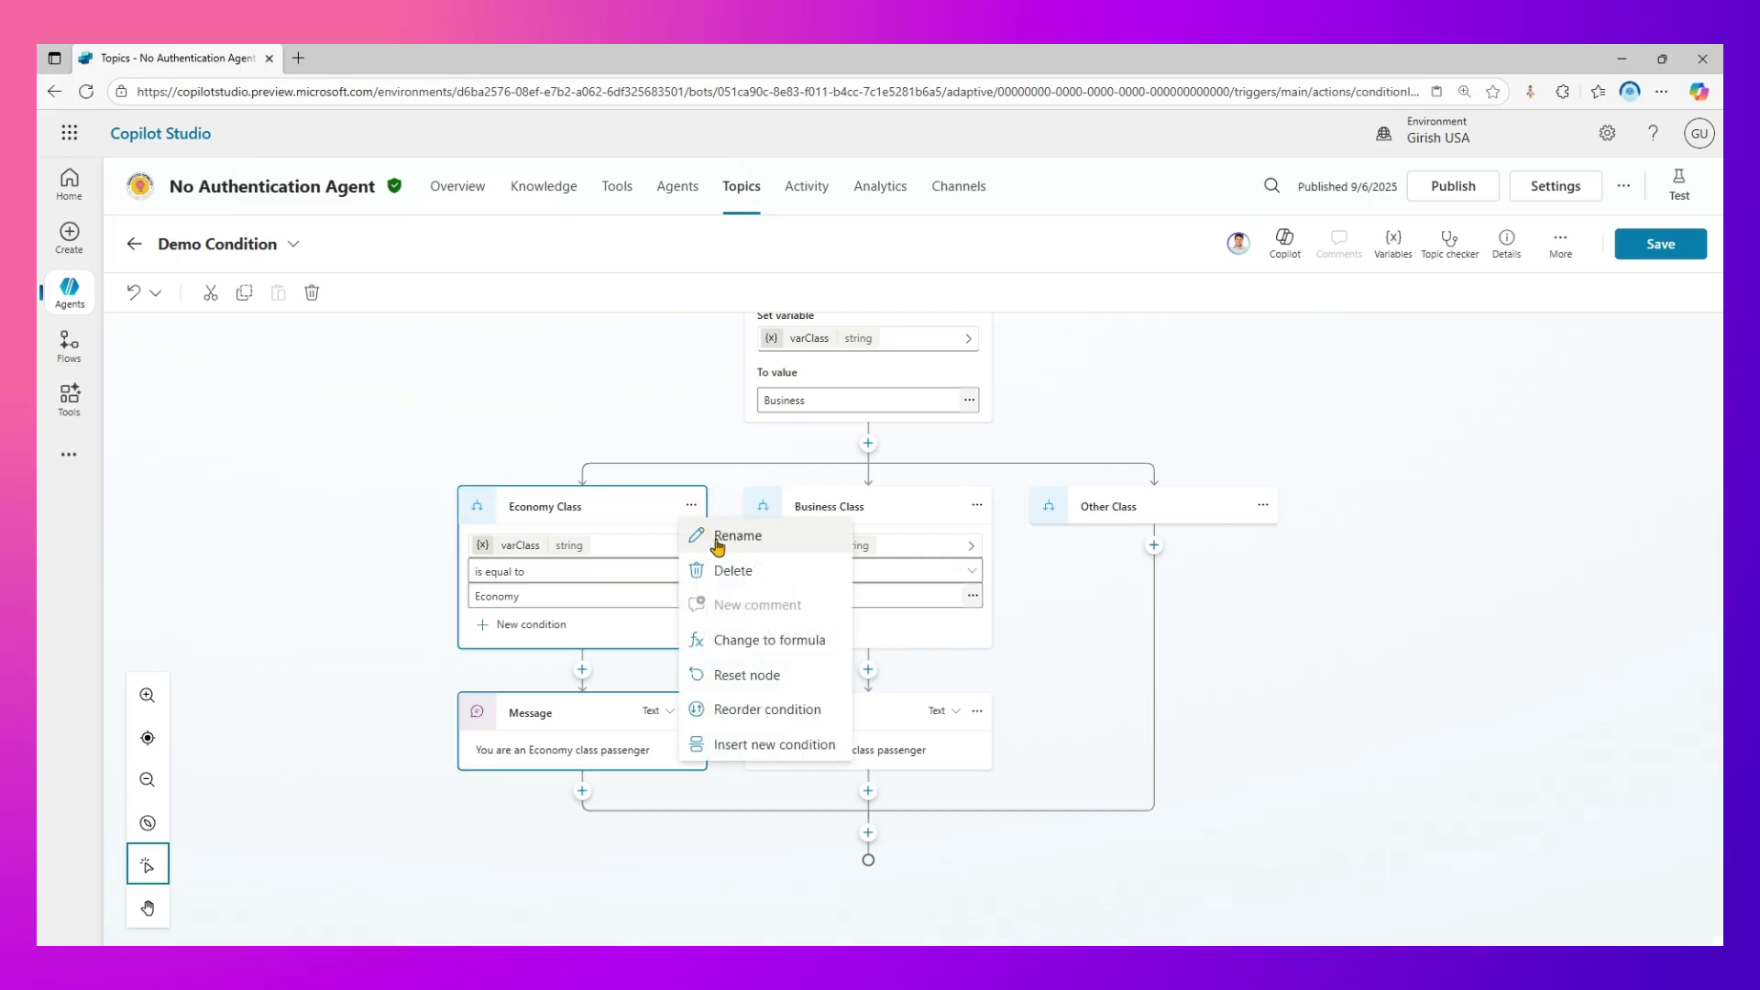
left_click(793, 710)
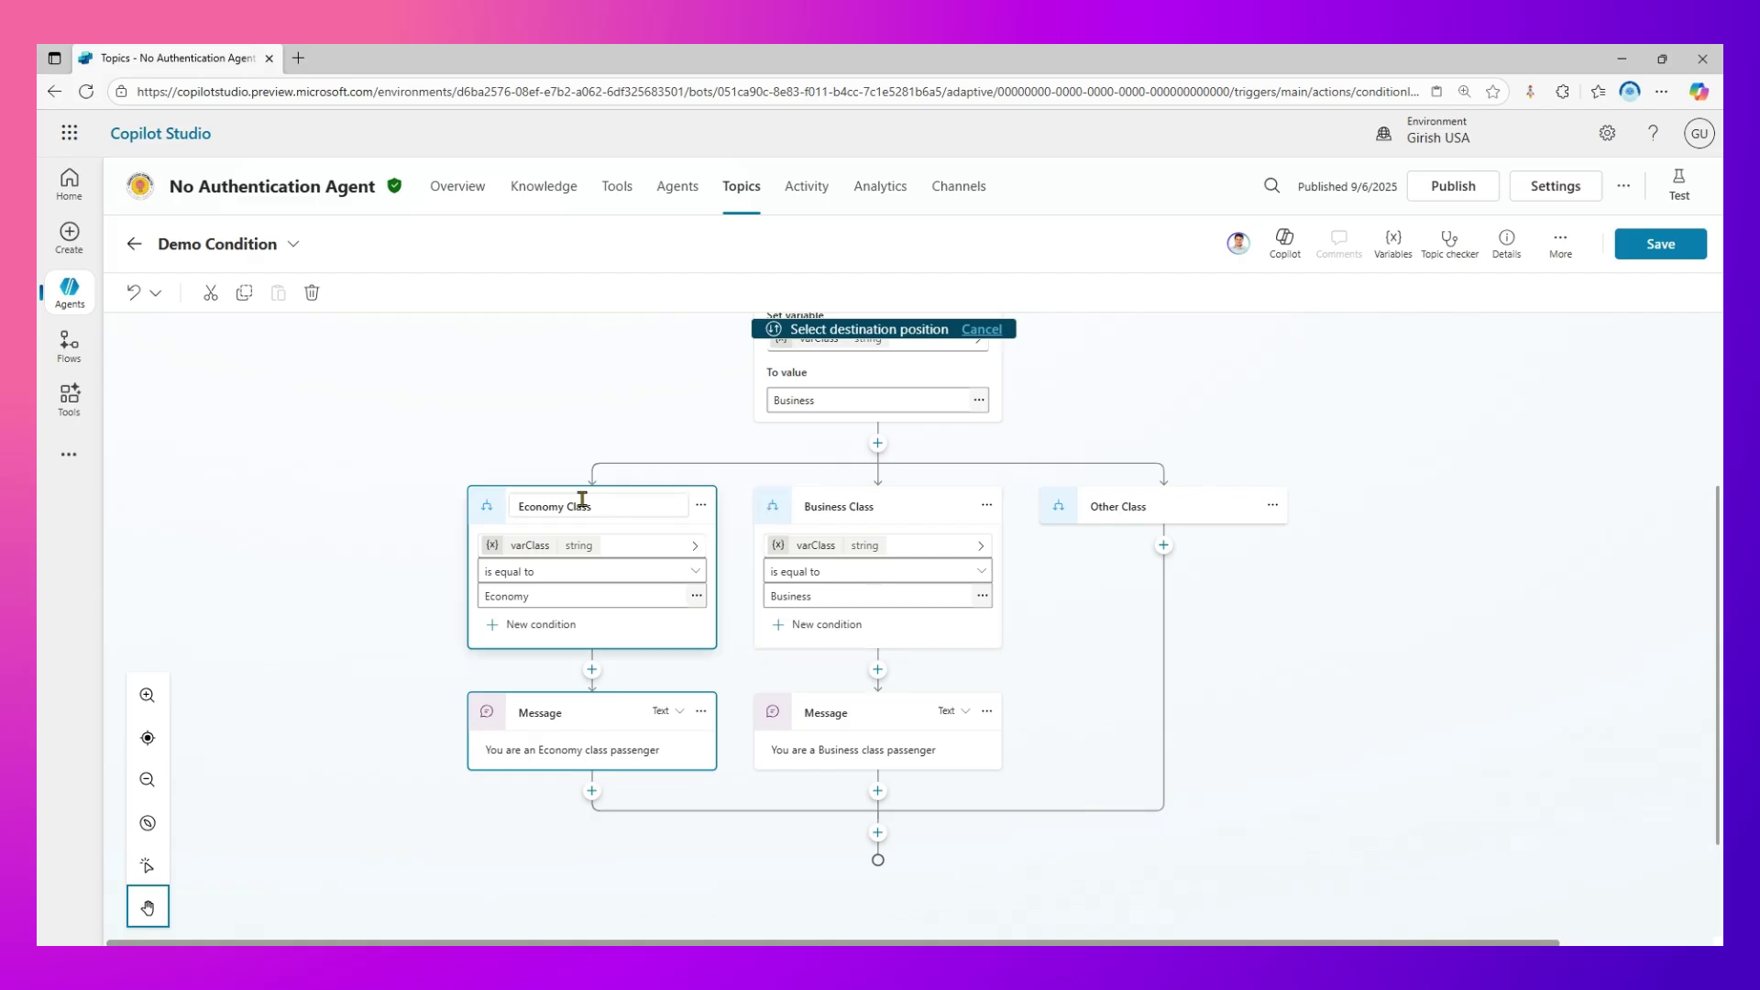
left_click(776, 511)
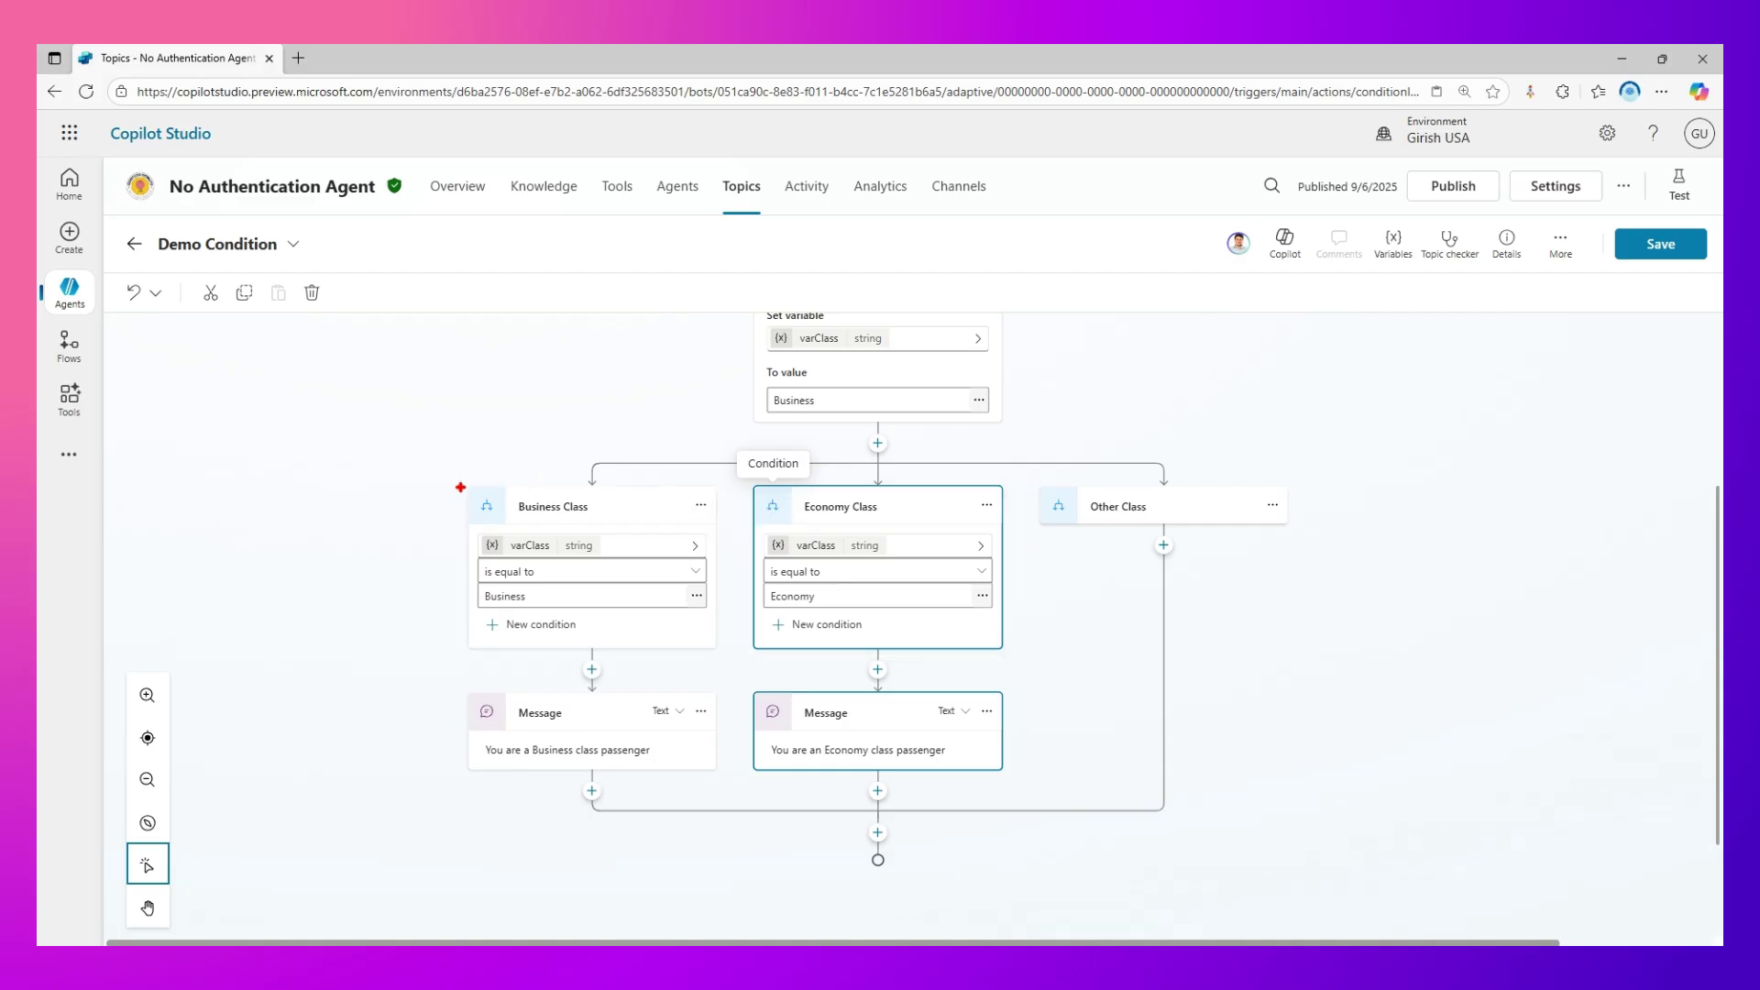
mouse_move(450, 481)
left_mouse_down()
mouse_move(713, 833)
mouse_move(712, 801)
left_mouse_up()
mouse_move(615, 463)
left_mouse_down()
mouse_move(799, 447)
mouse_move(805, 478)
left_mouse_up()
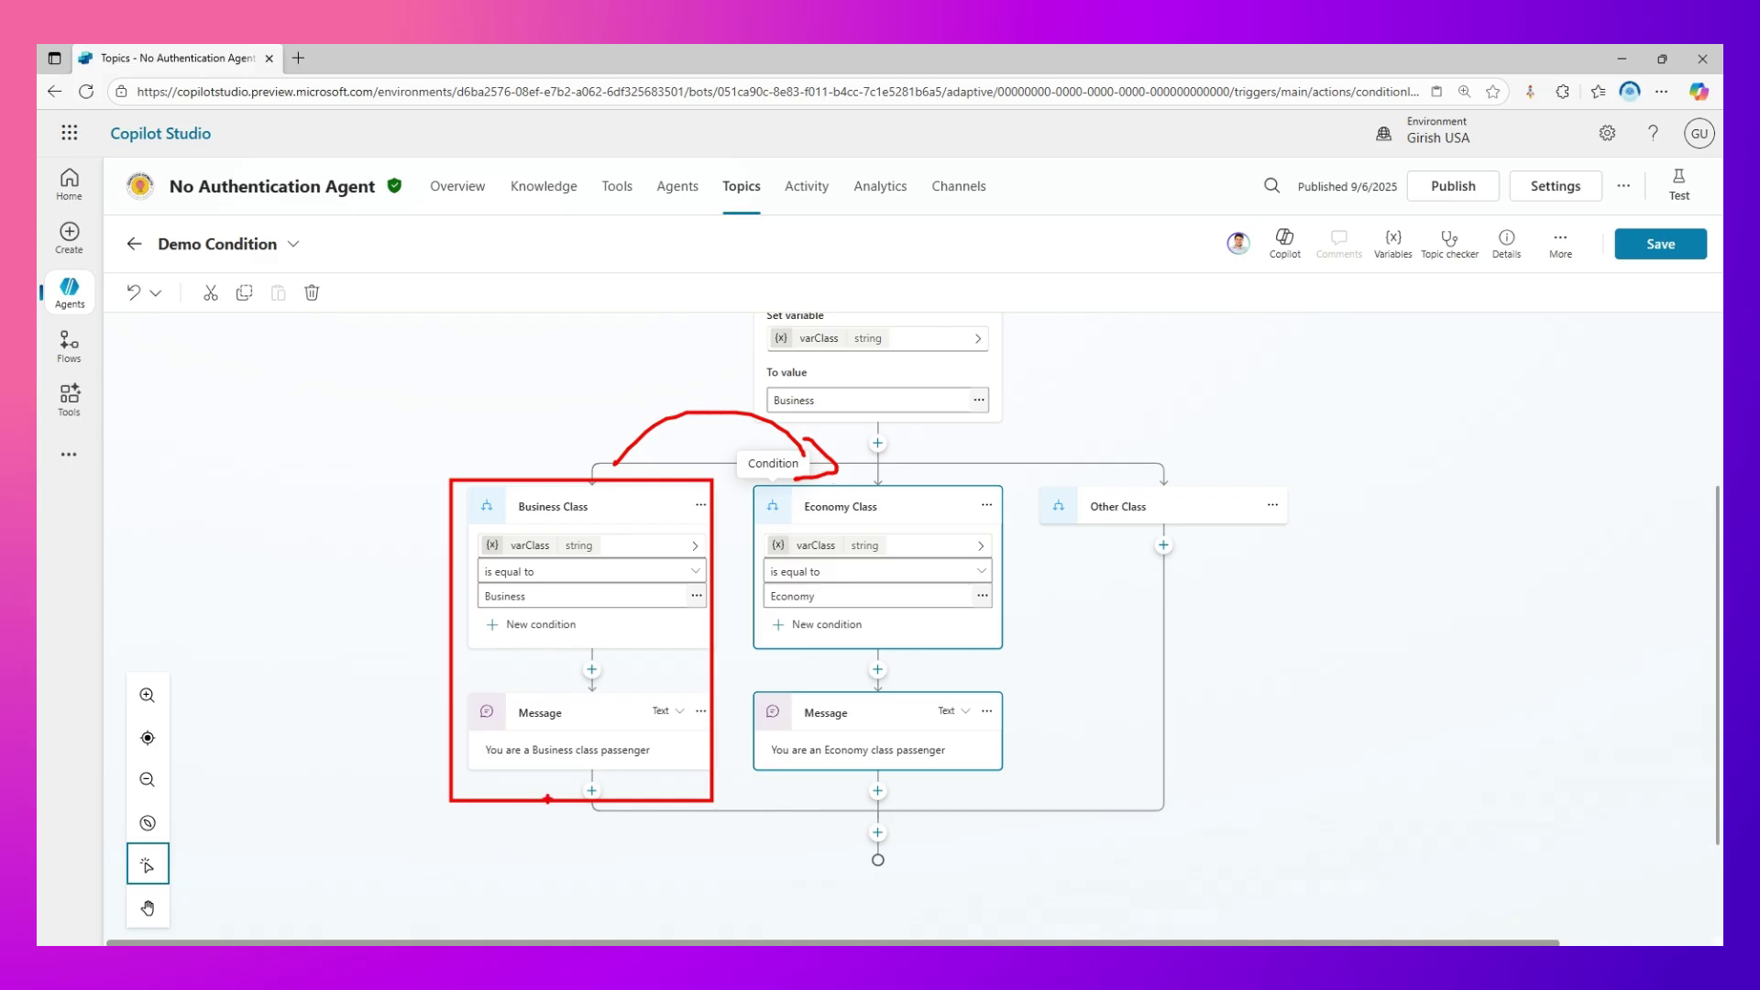
key("Escape")
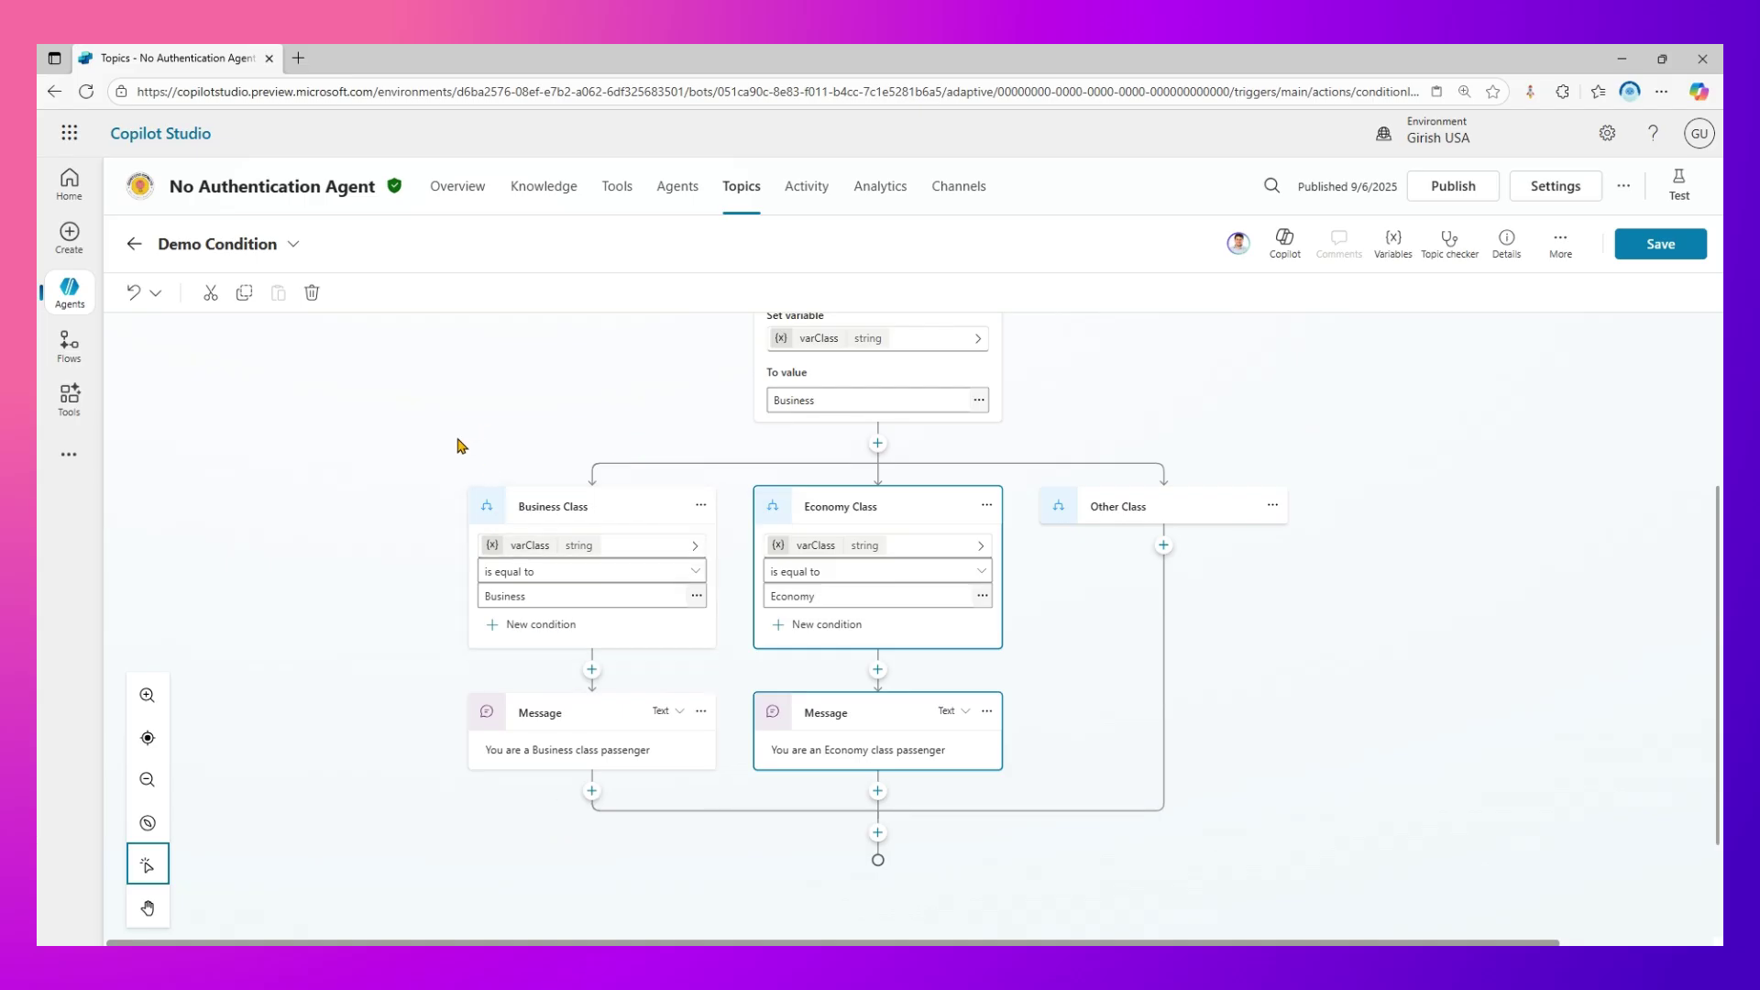
left_click(701, 505)
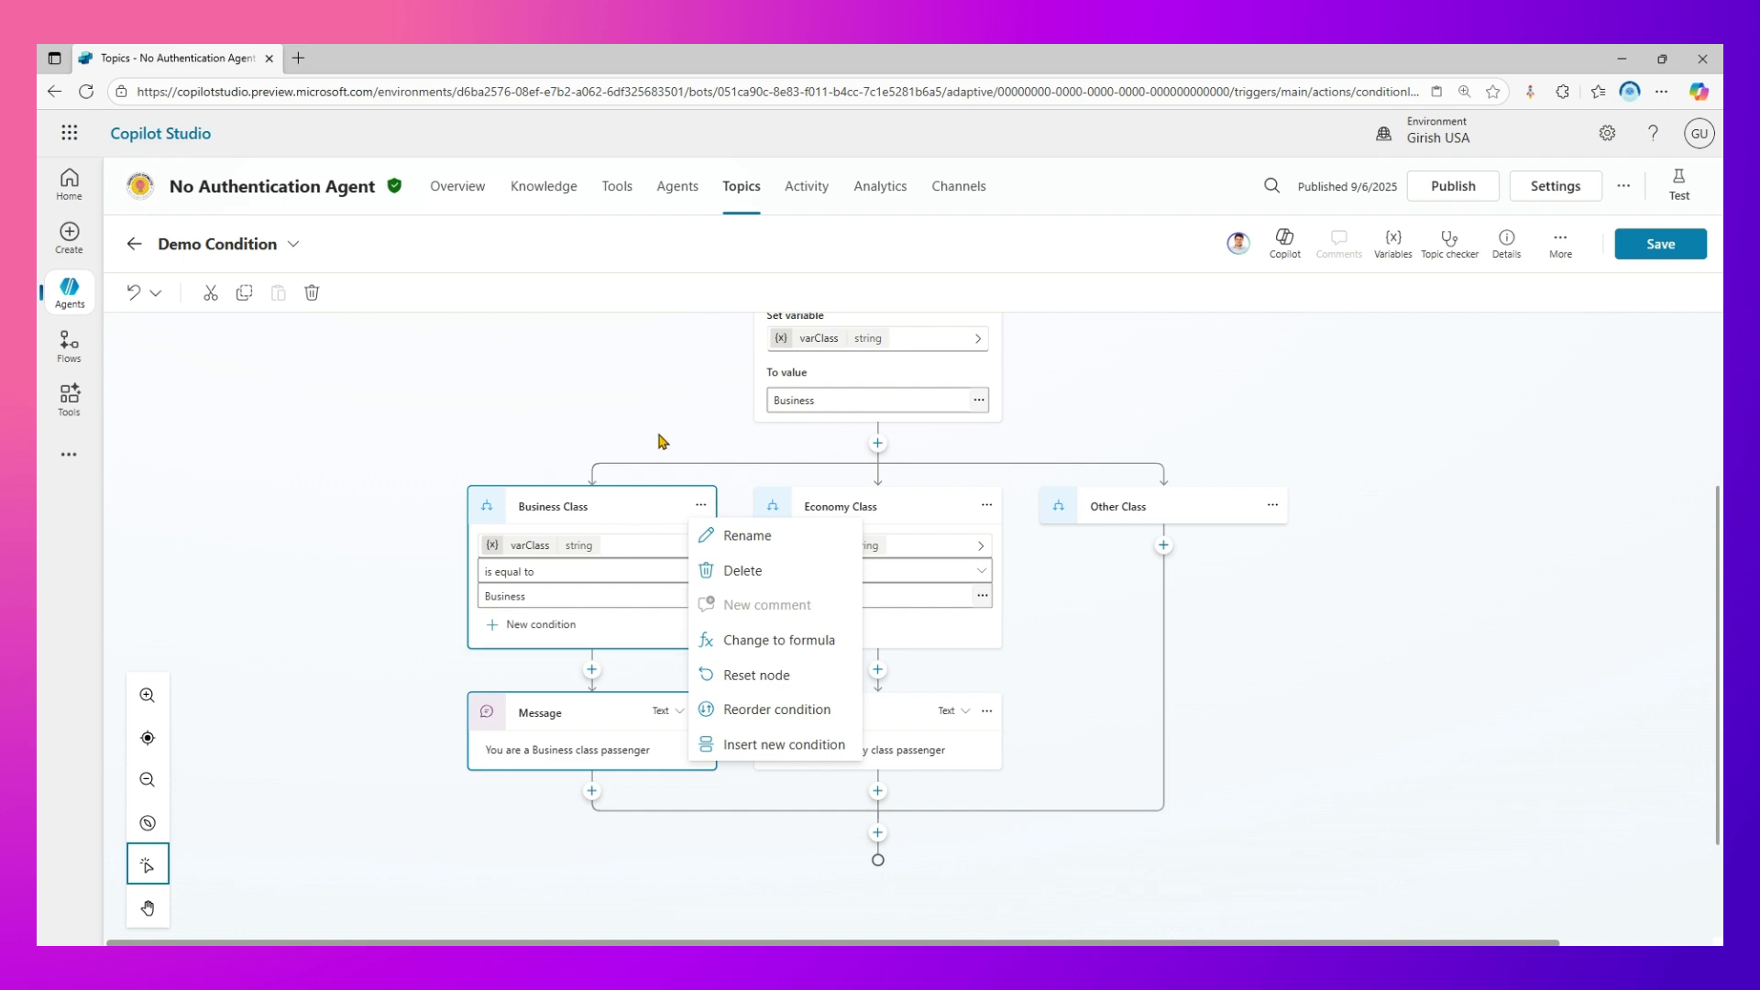
left_click(1027, 607)
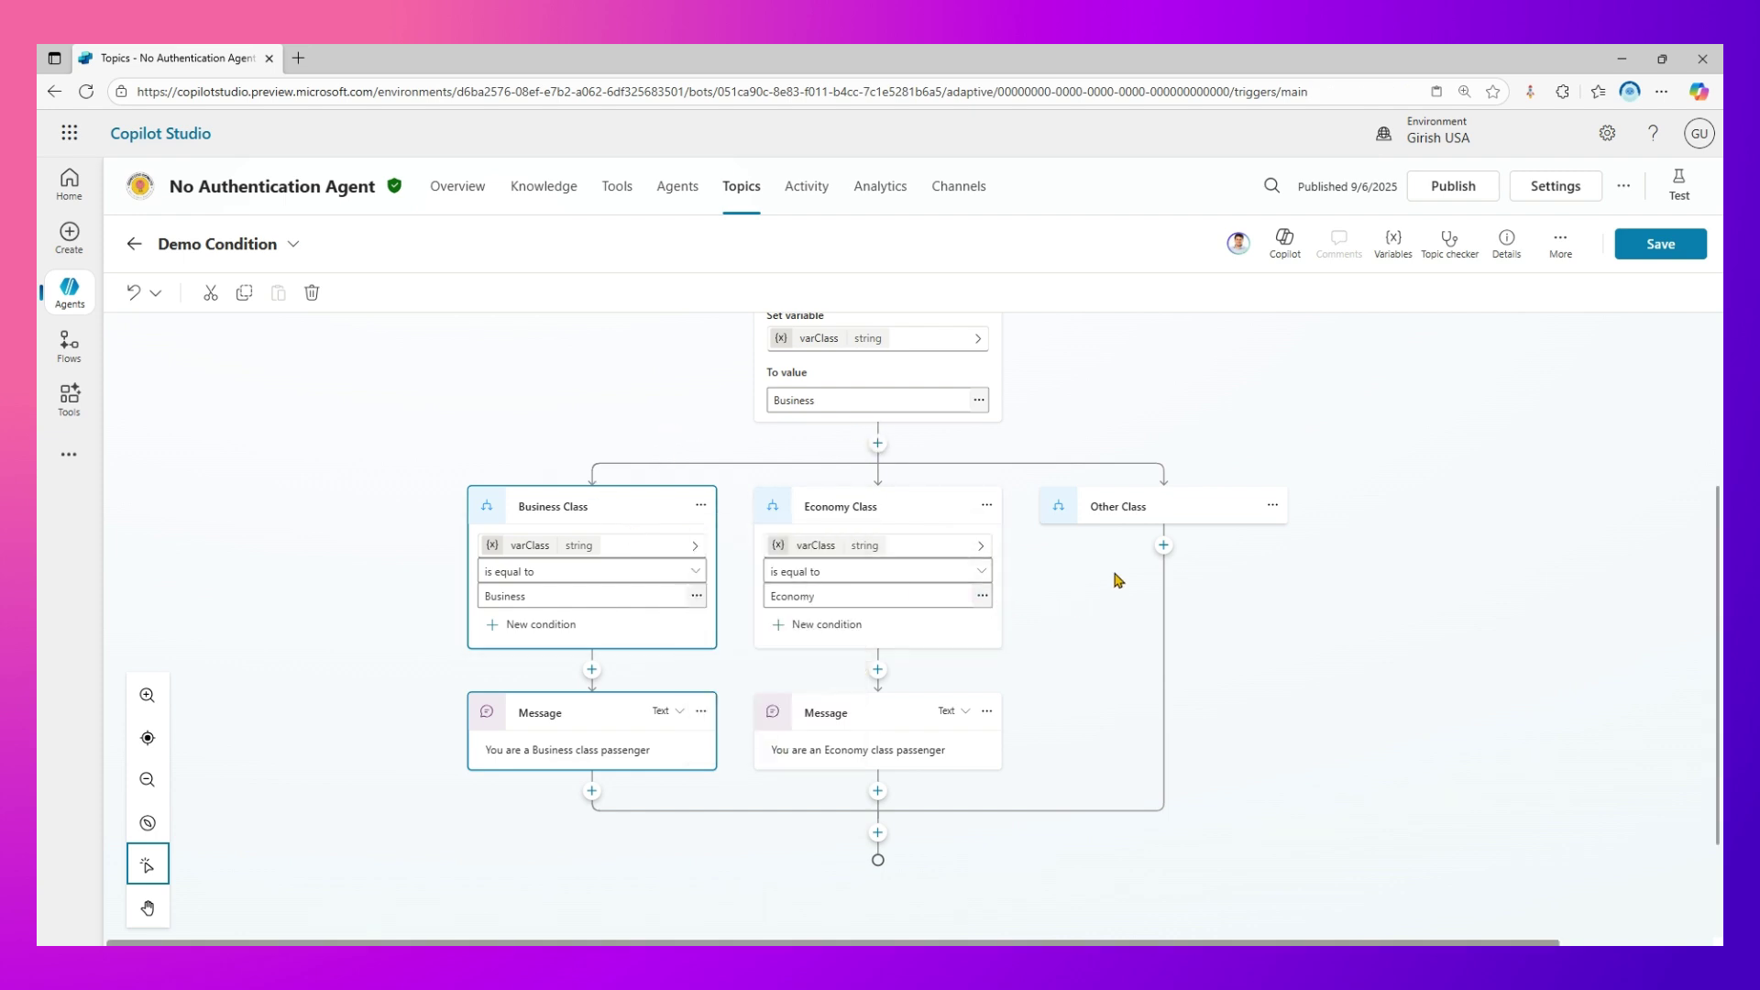
Step: Insert a new condition between the Economy Class and Other Class branches
left_click(986, 505)
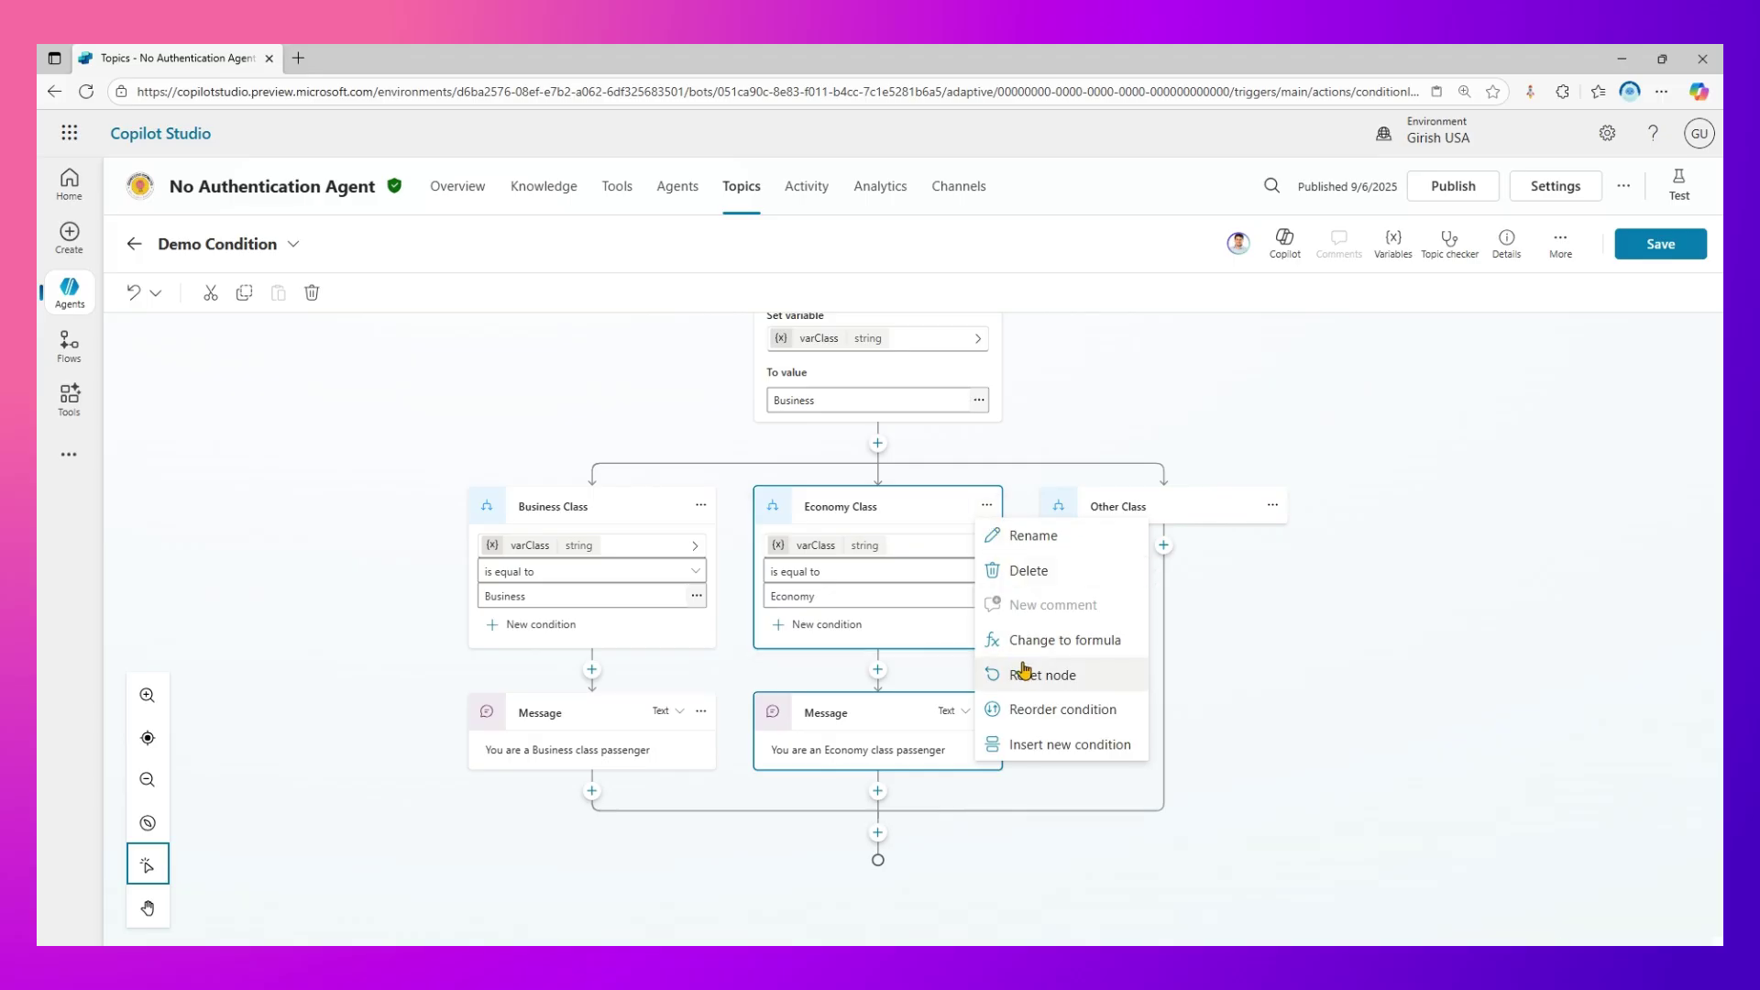
left_click(1059, 743)
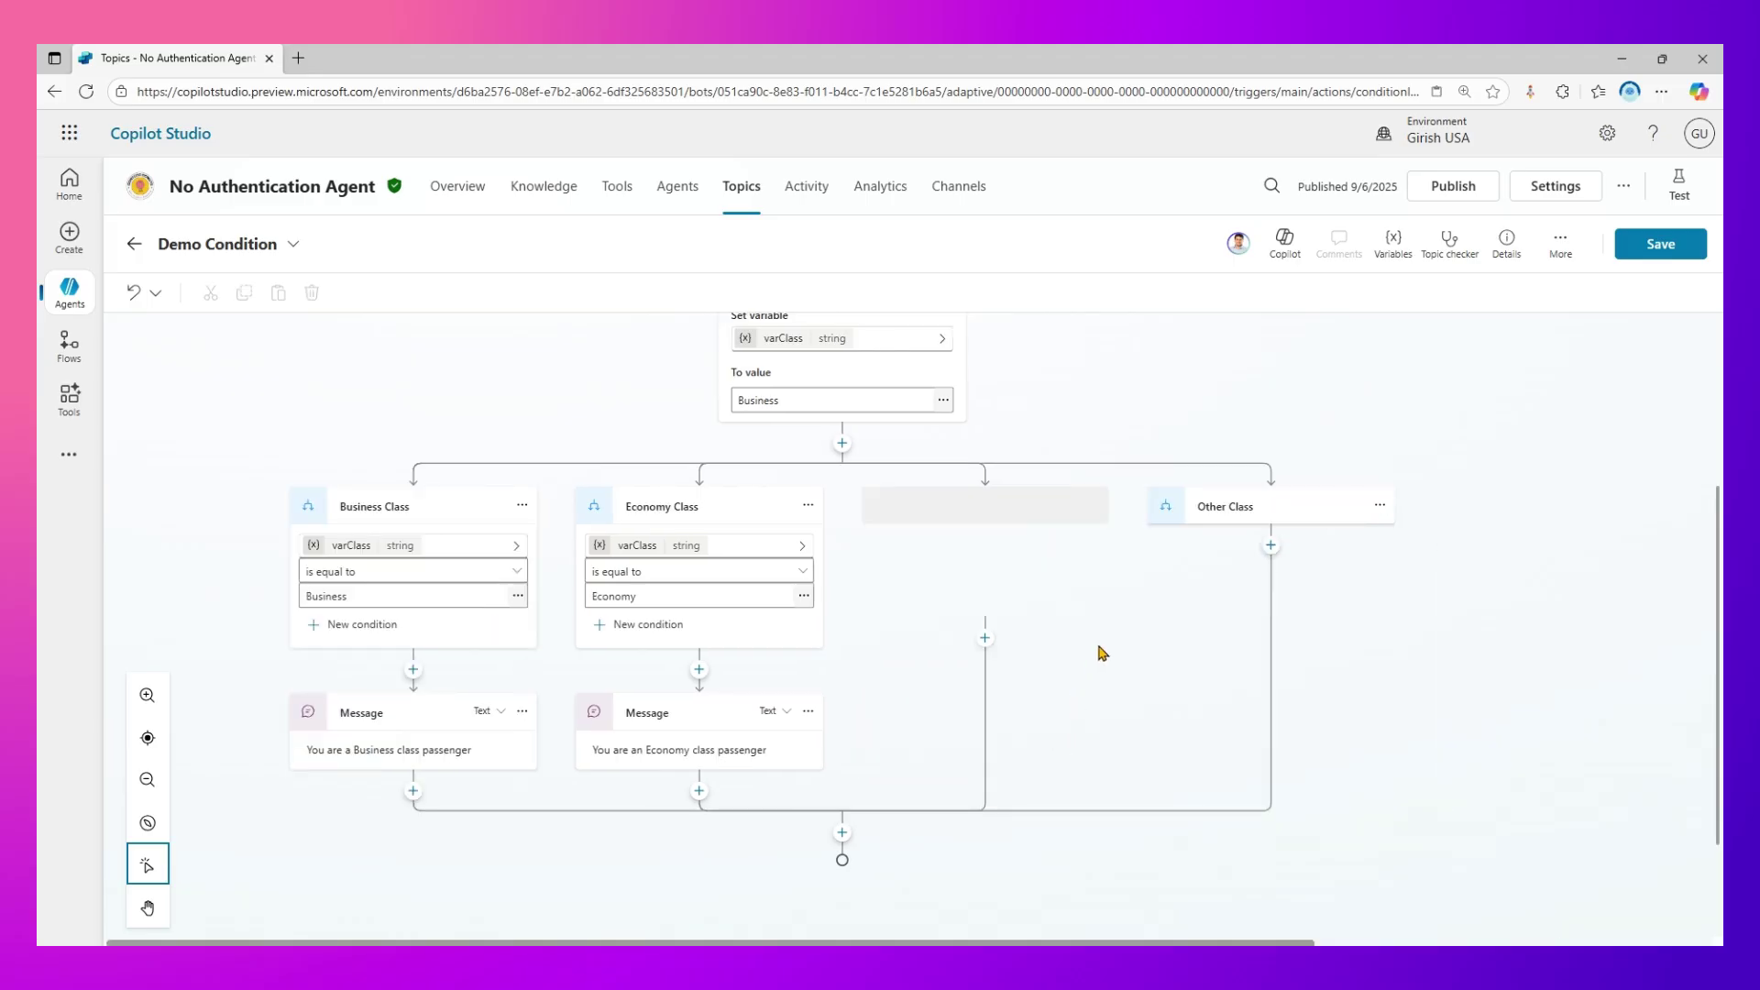
Step: Define the new condition as varClass is equal to "Premium Eco"
left_click(1059, 550)
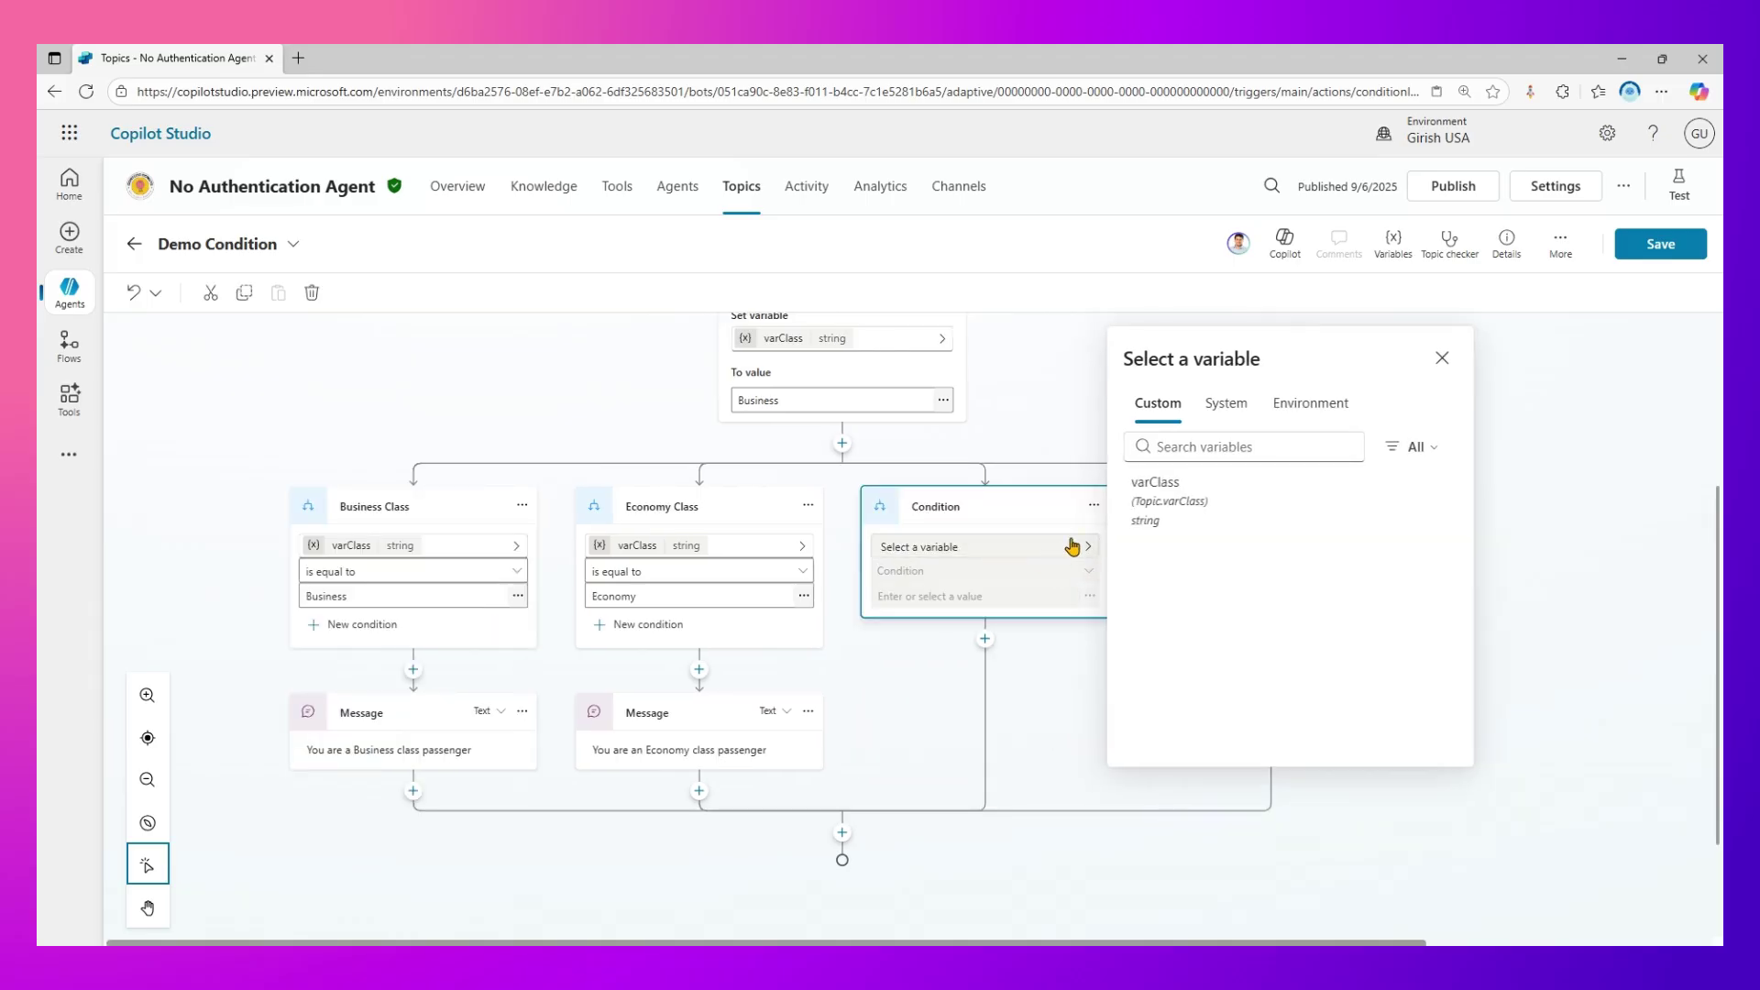
left_click(1180, 505)
left_click(1044, 598)
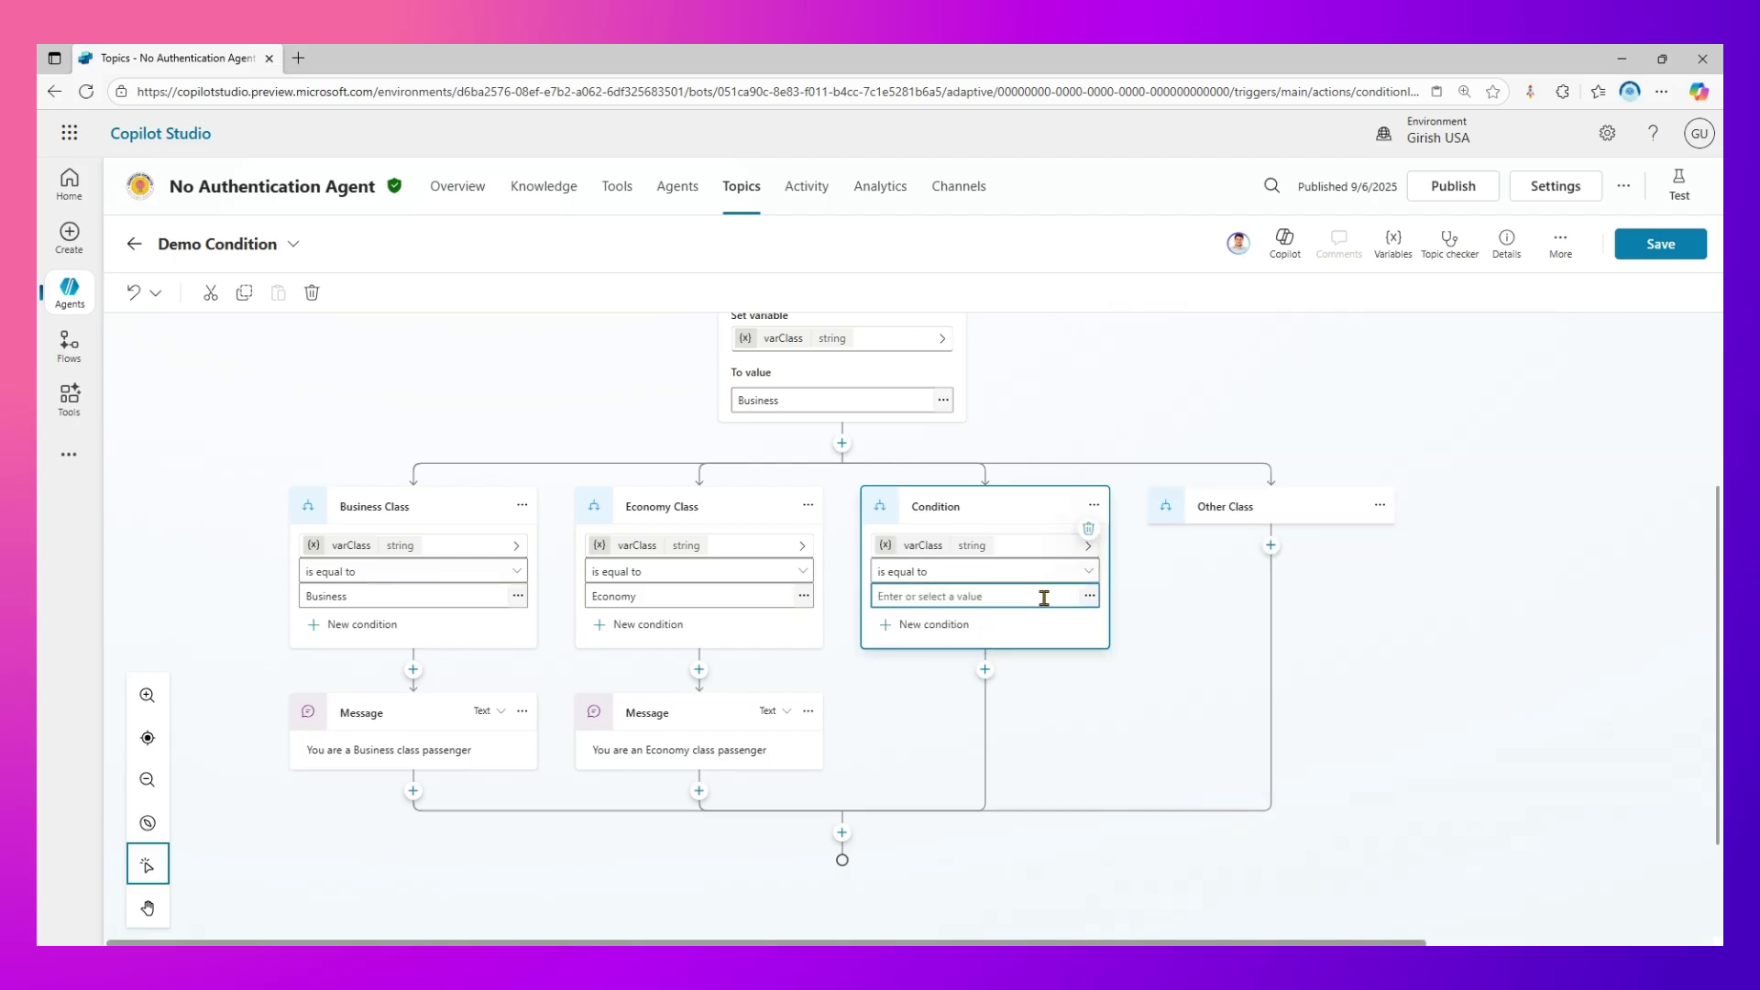
type("Premium Eco")
left_click(1076, 629)
Step: Reset the new condition node to clear its variable, operator and value
left_click(1096, 505)
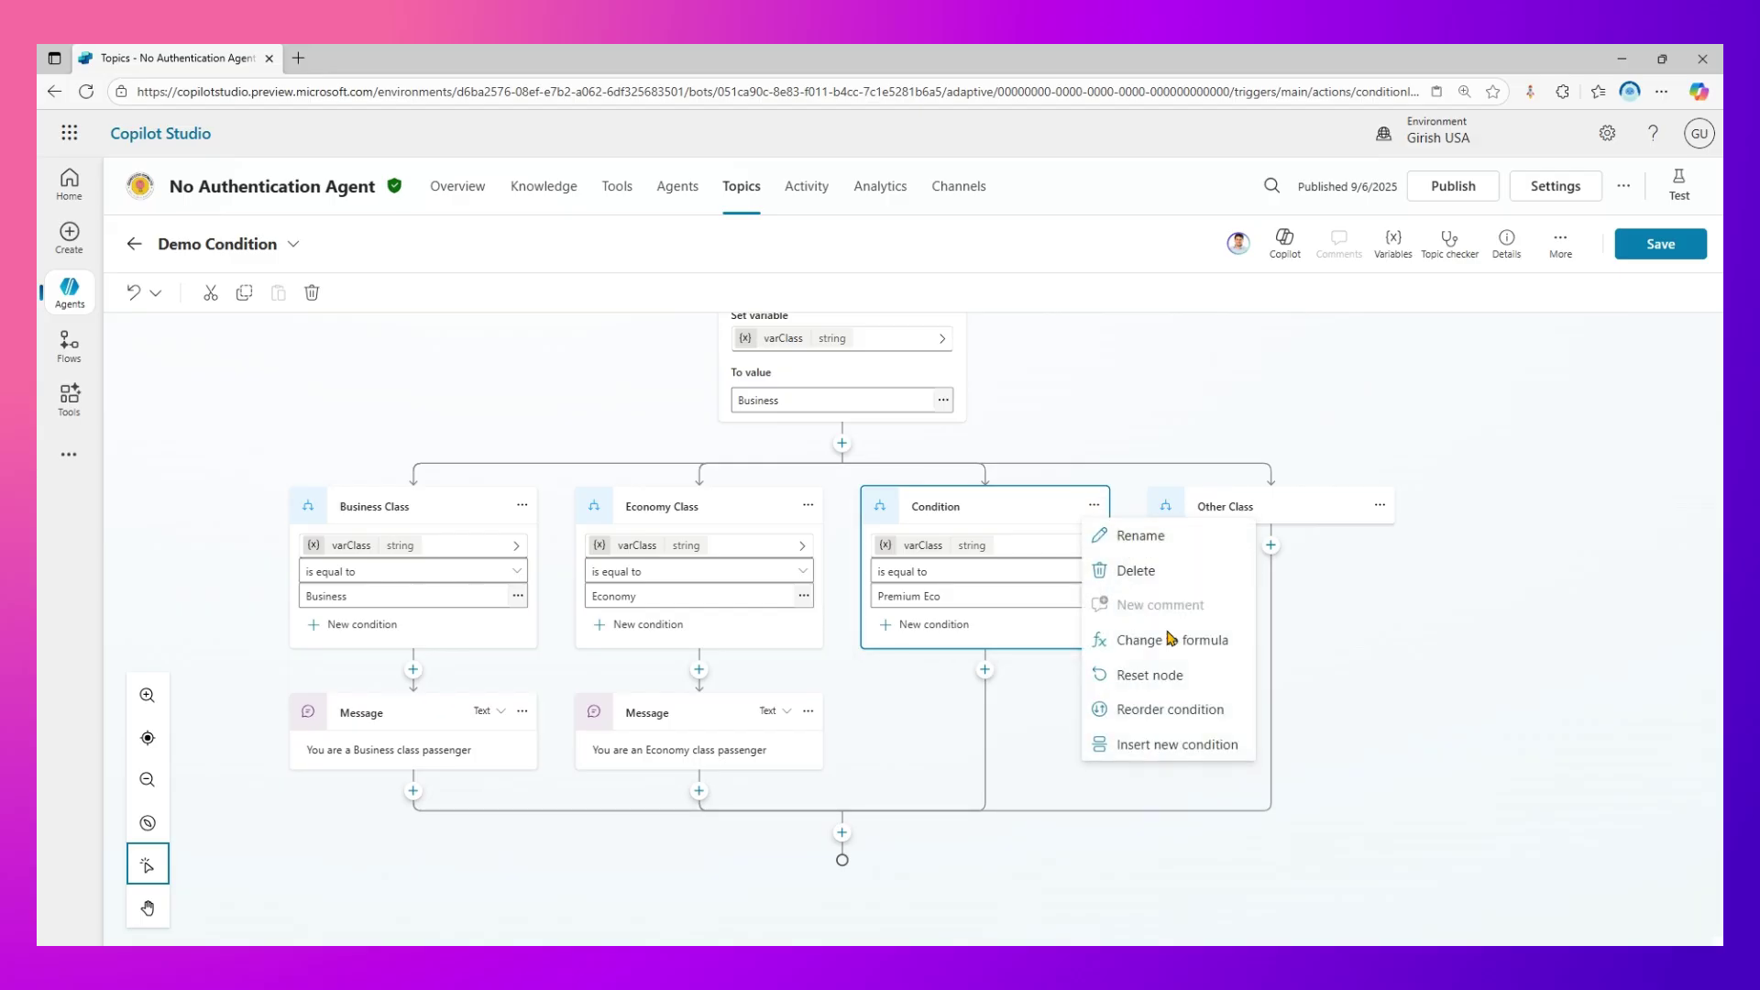
left_click(1198, 685)
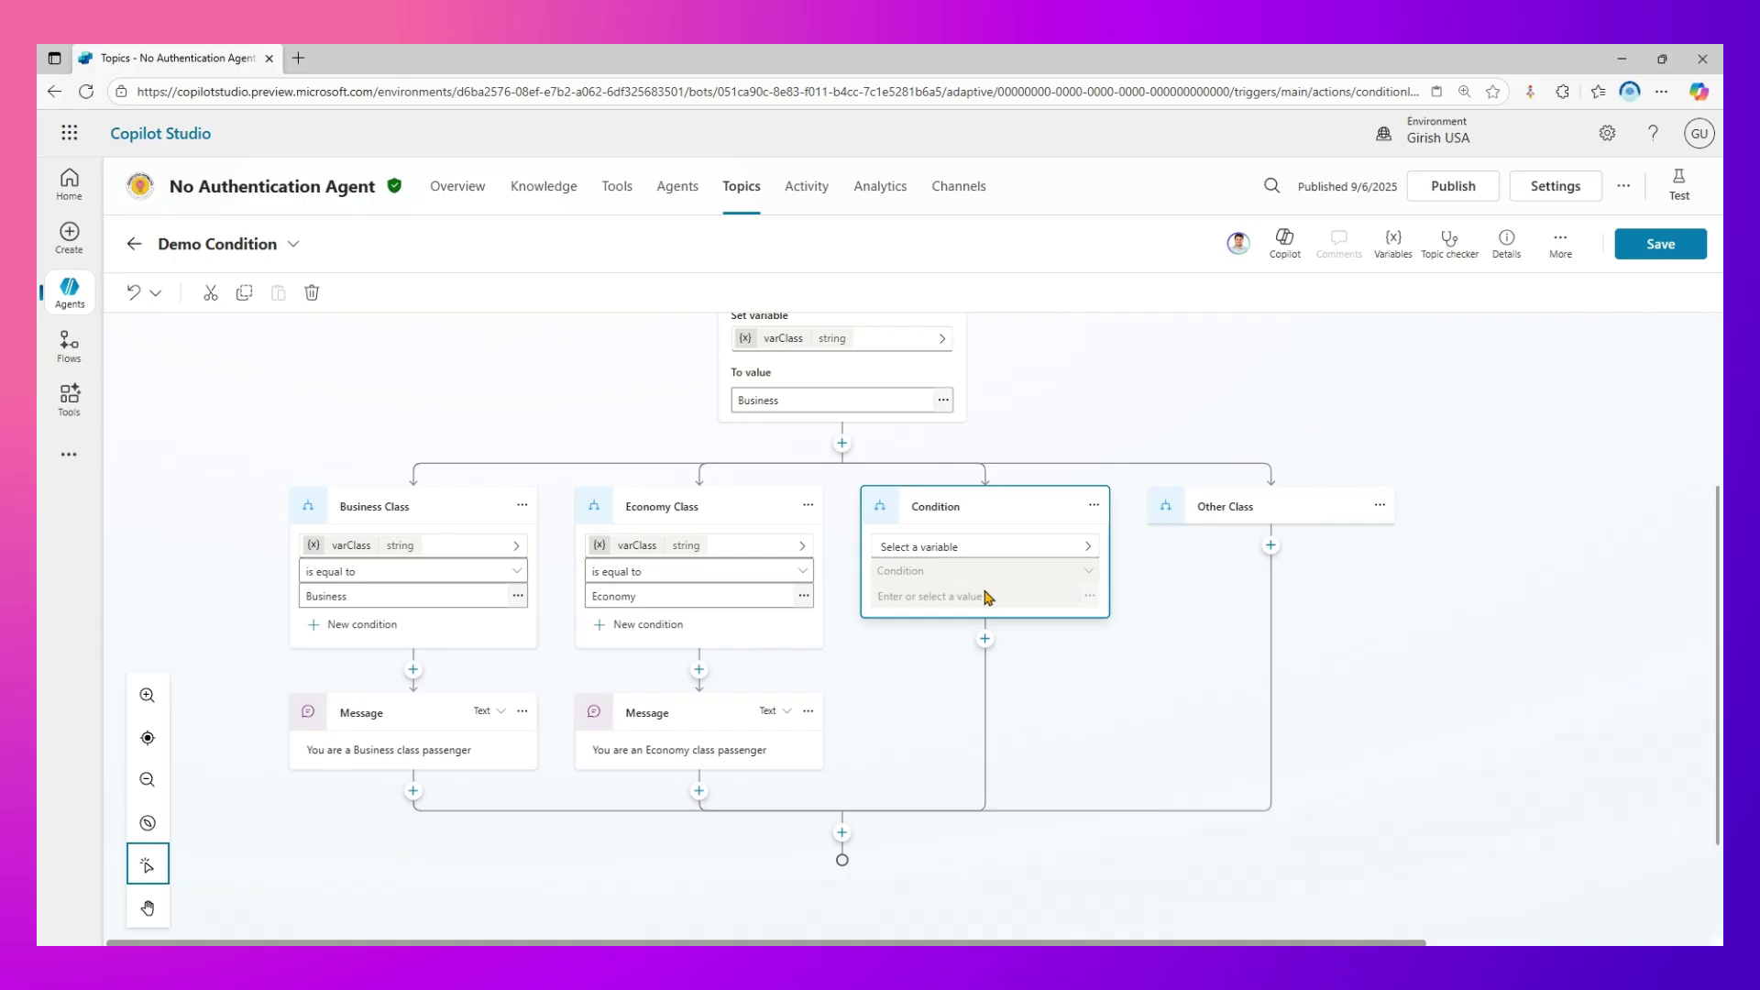
left_click(1094, 505)
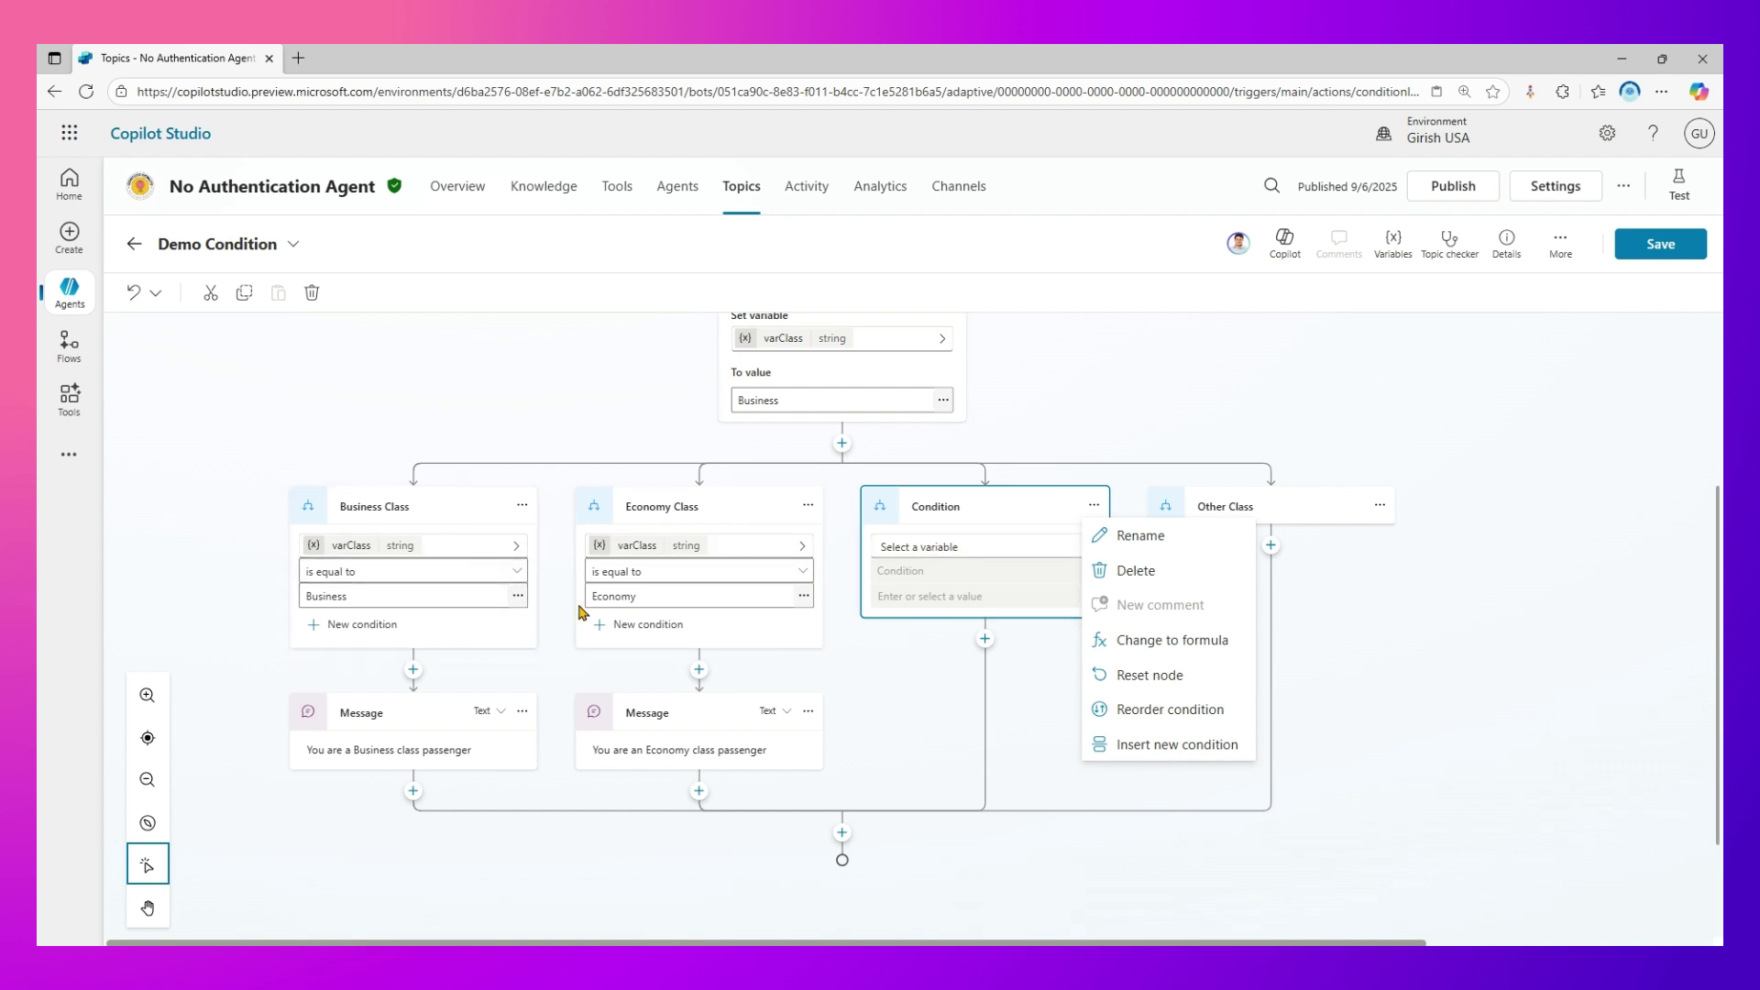
left_click(665, 598)
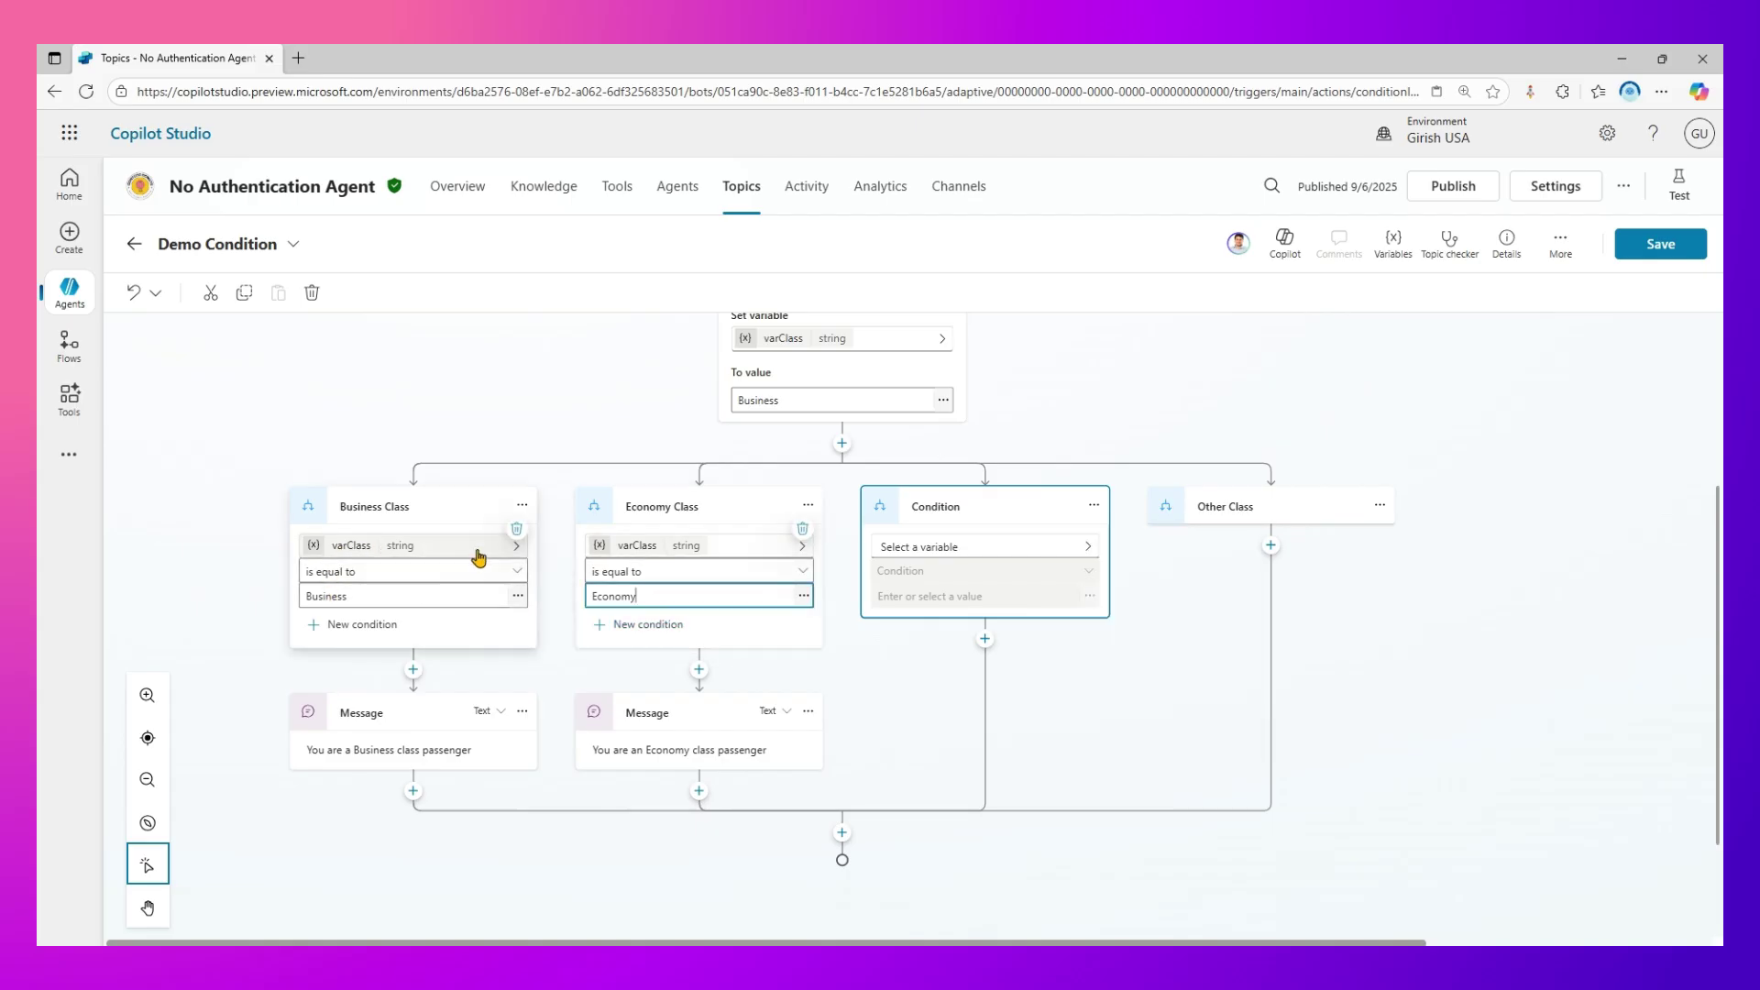
Step: Change the Business Class condition to a formula, then examine its expression and close the formula editor without editing
left_click(523, 510)
left_click(522, 510)
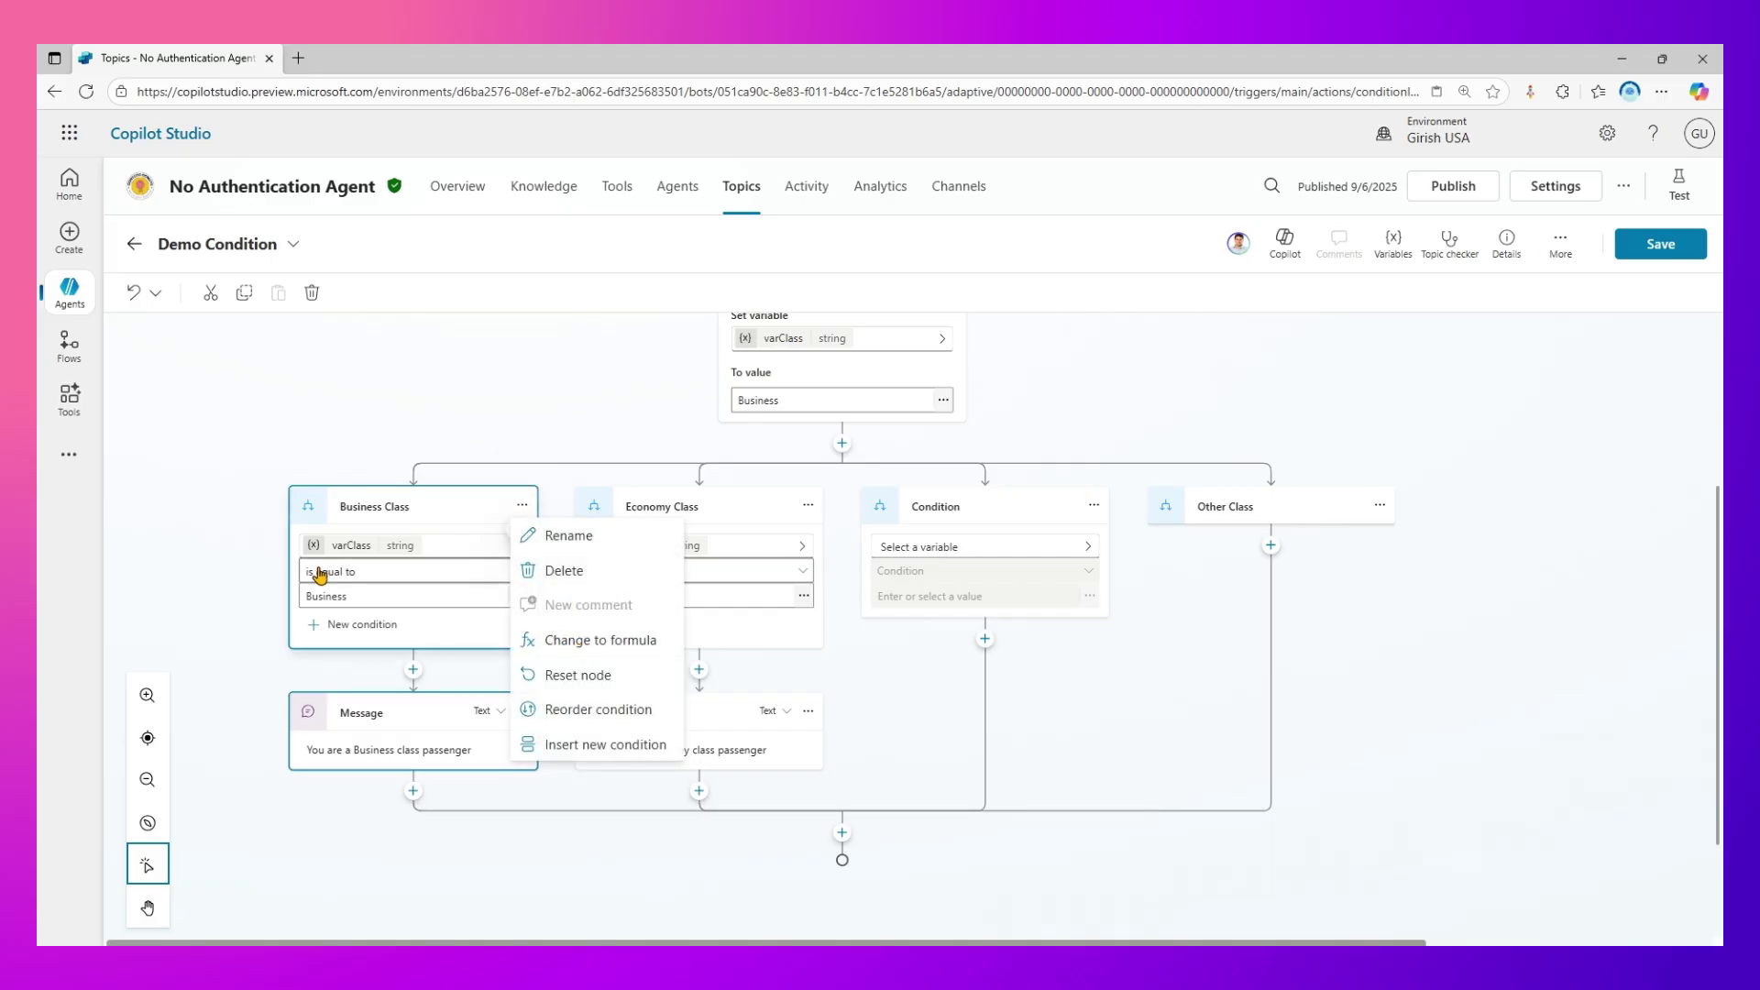
left_click(581, 640)
left_click(521, 548)
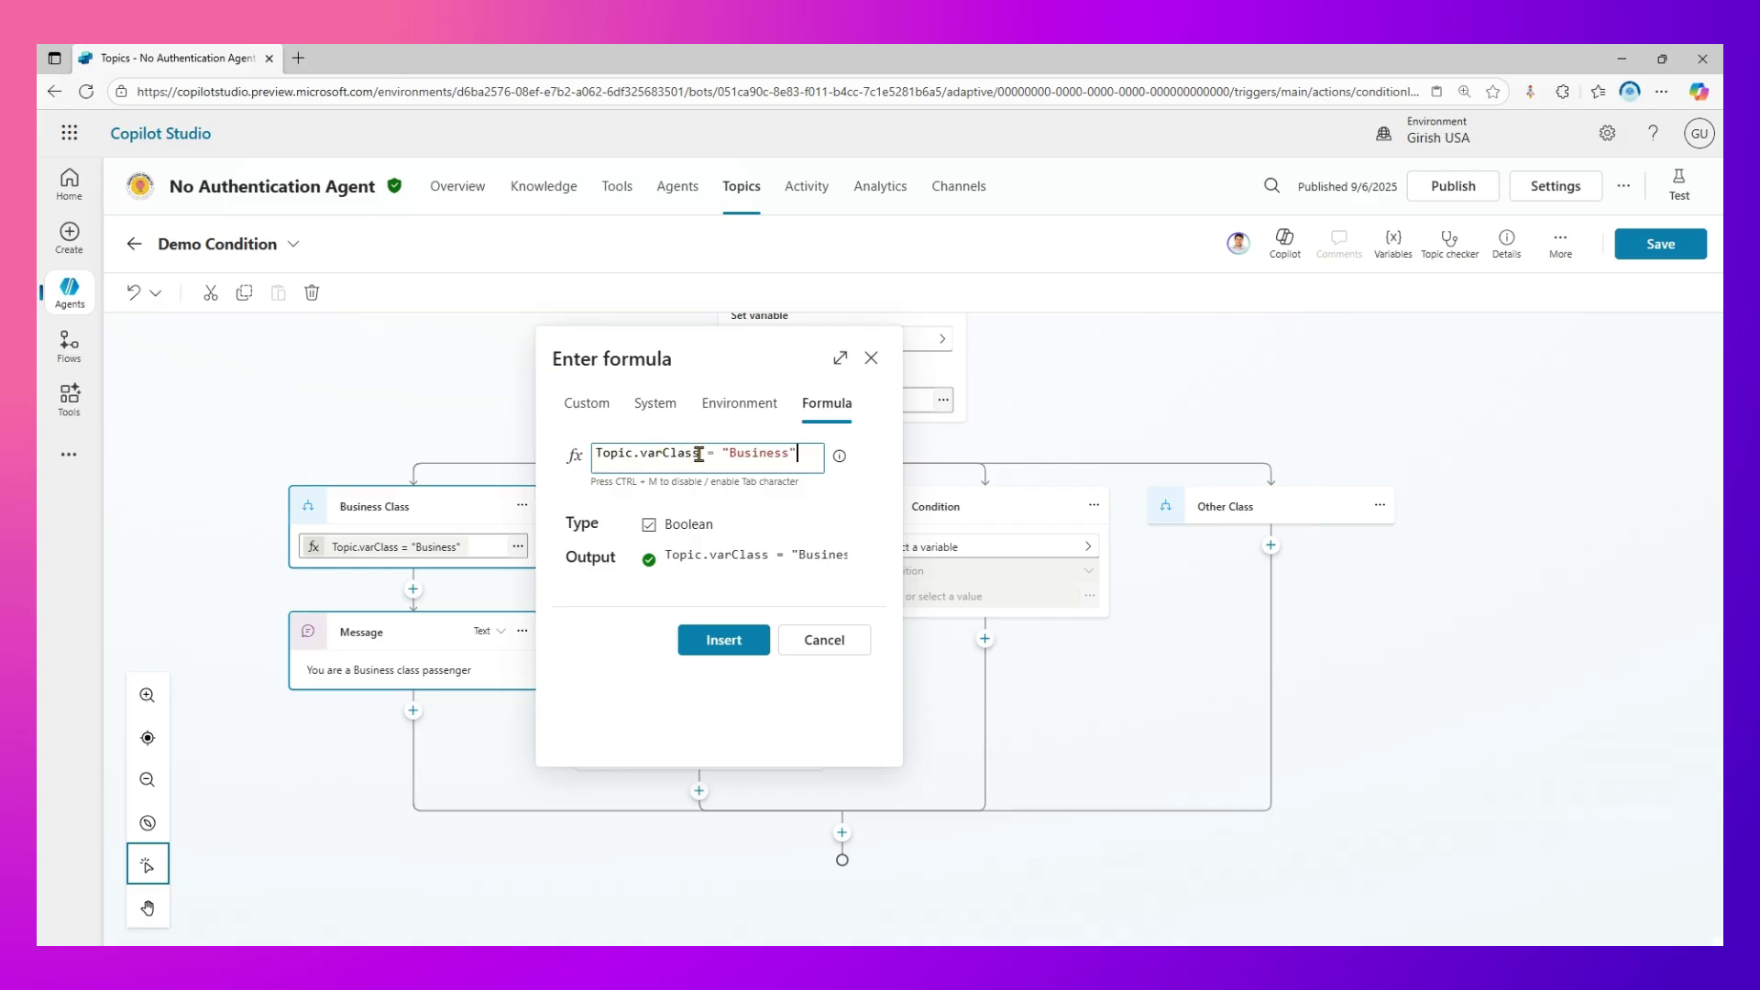
left_click_drag(703, 453, 598, 454)
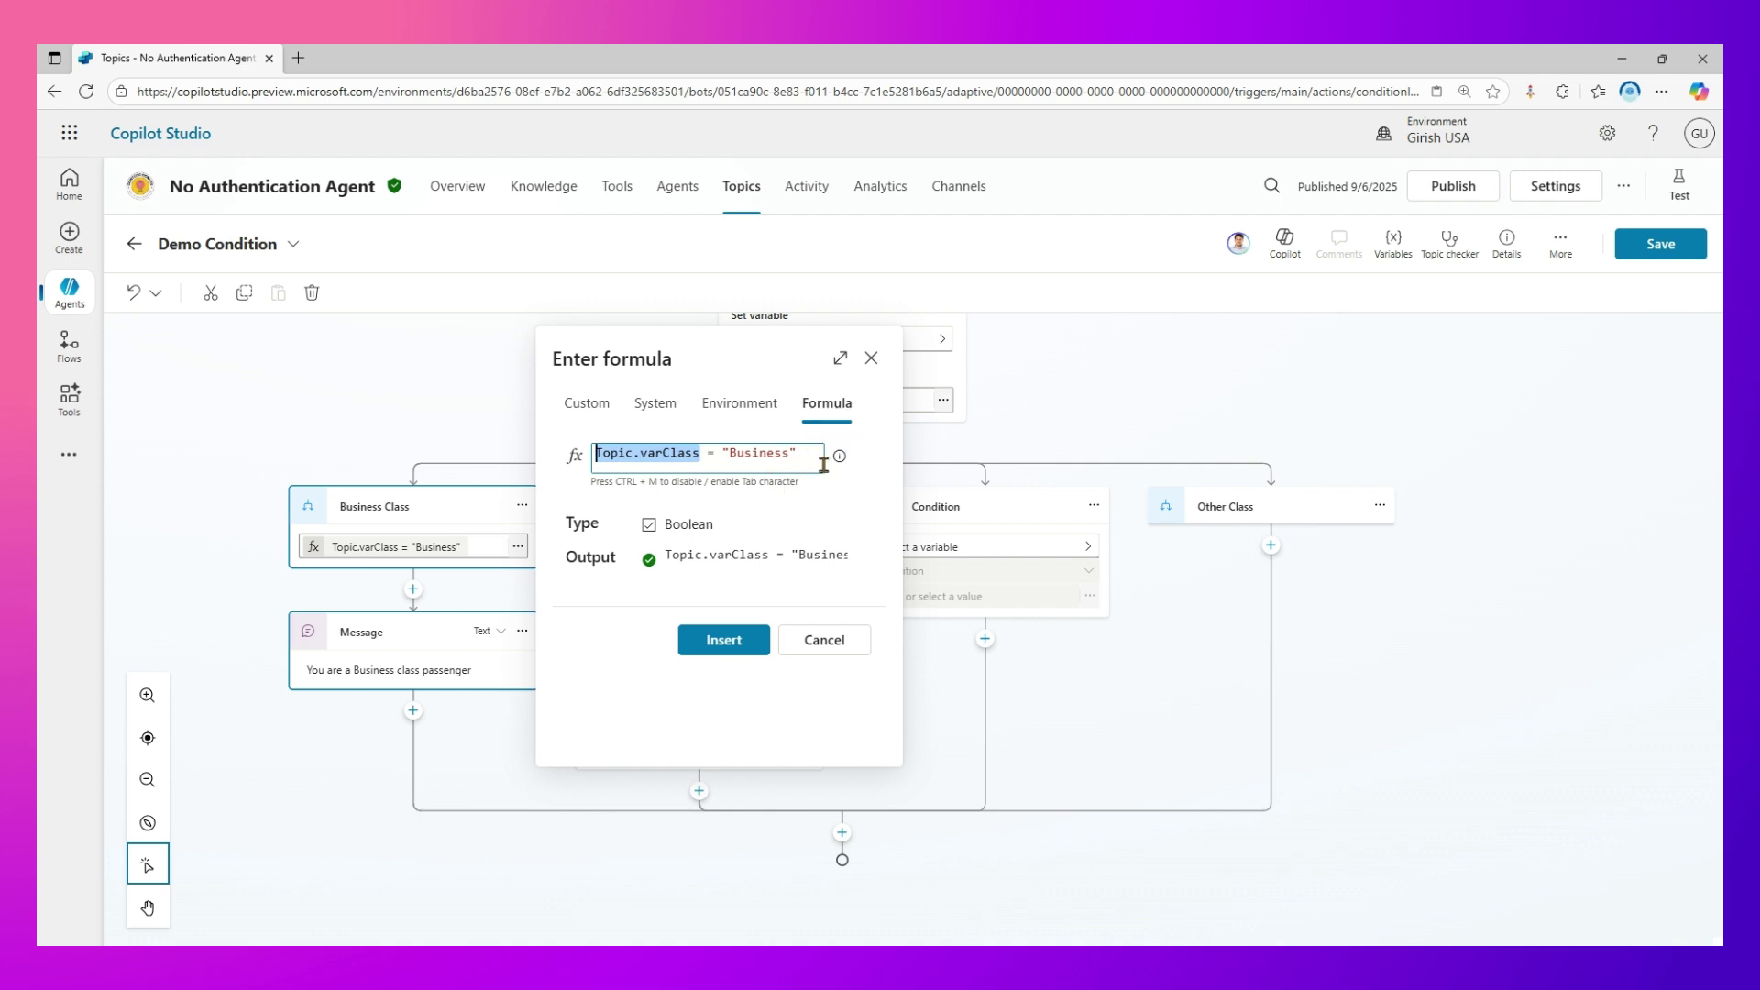
left_click(822, 642)
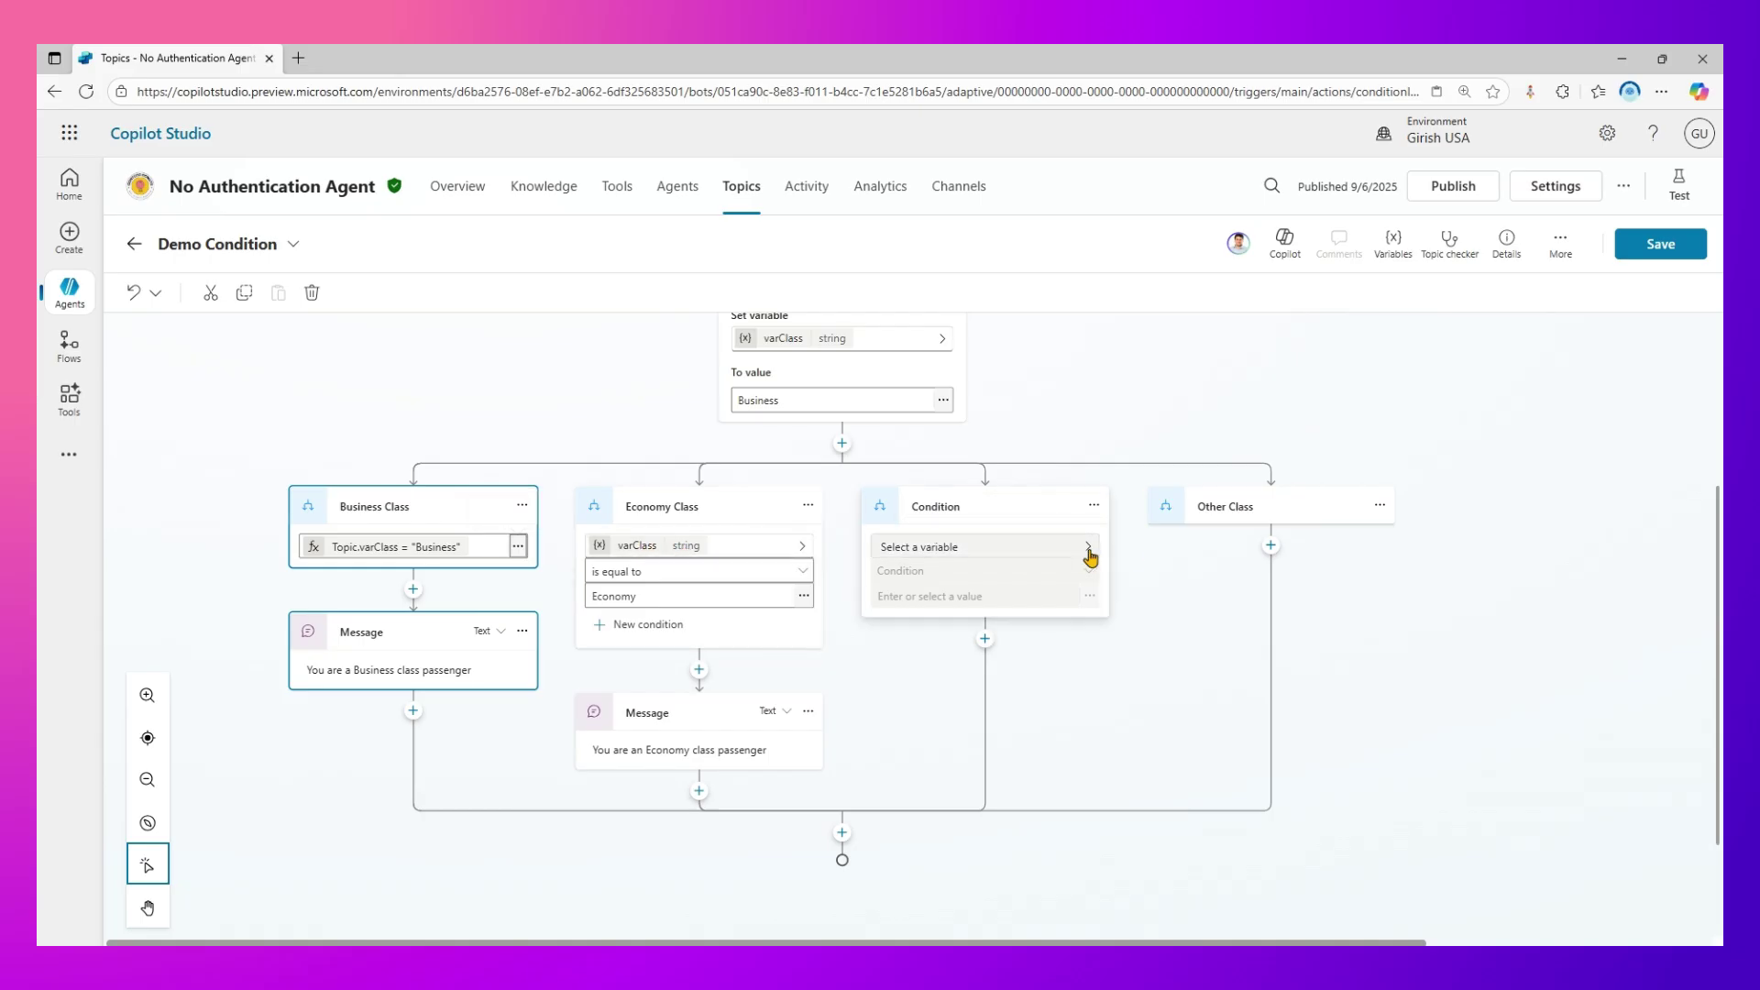
Step: Copy the Business Class formula, change the new condition to a formula and replace its expression with Topic.varClass = "Business"
left_click(519, 549)
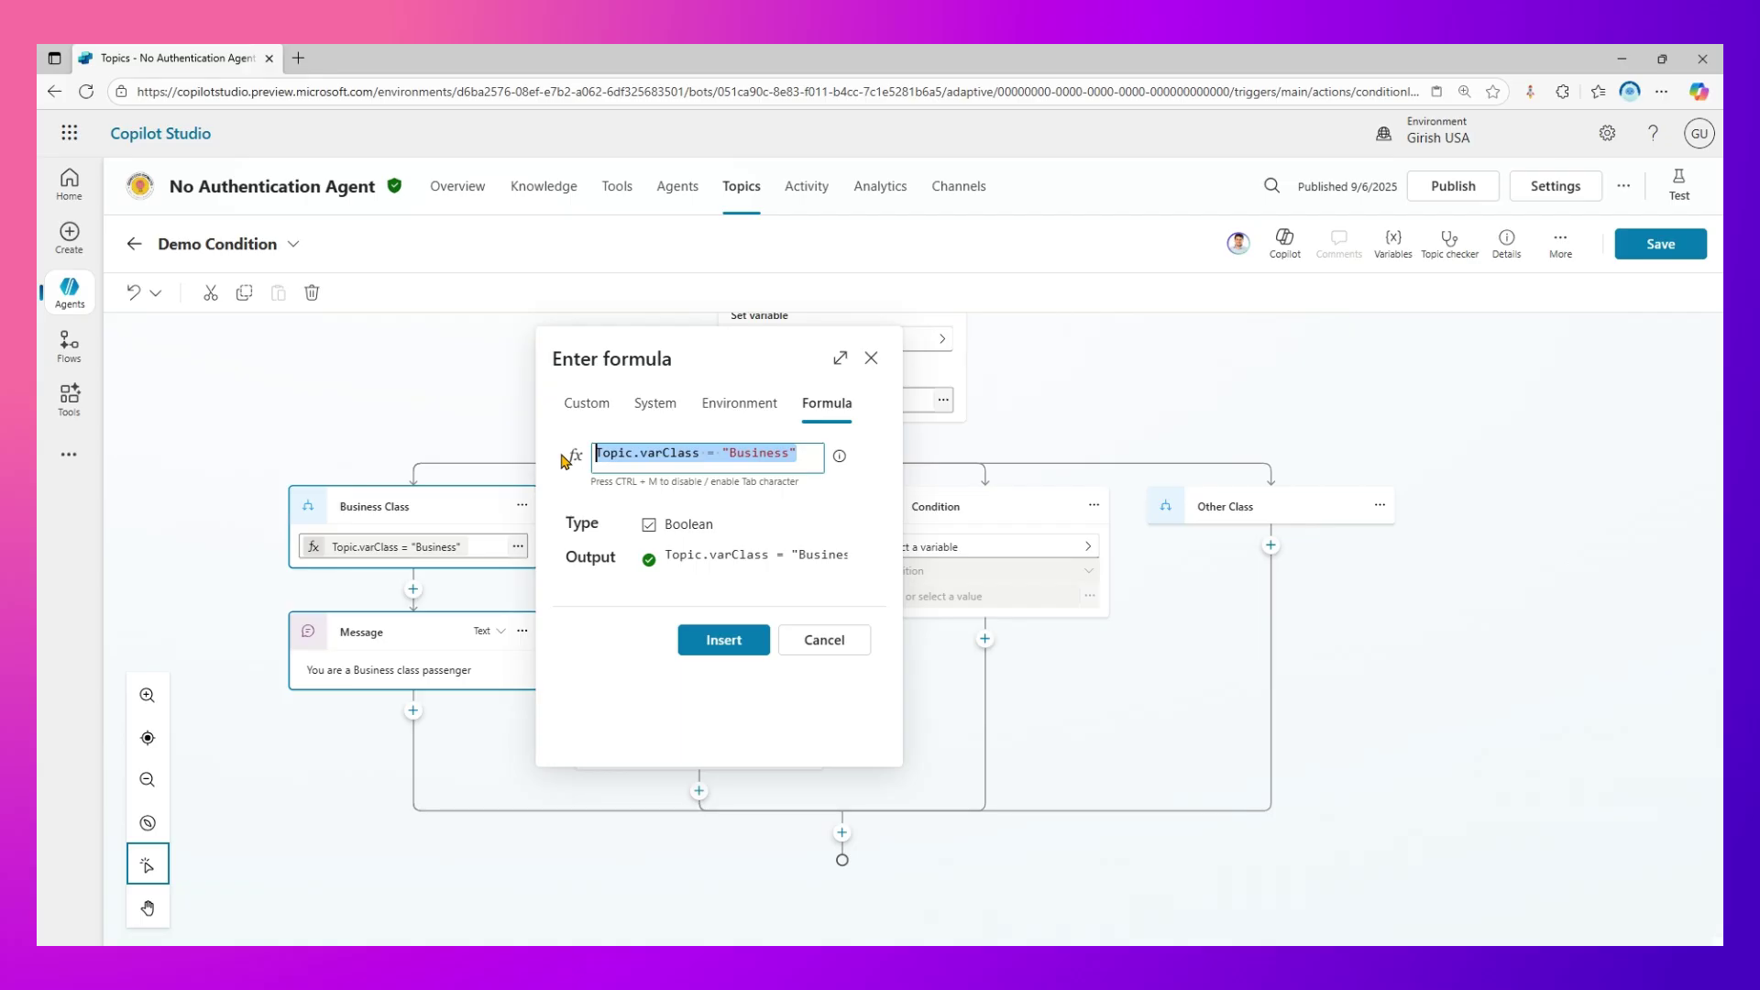
left_click(1041, 427)
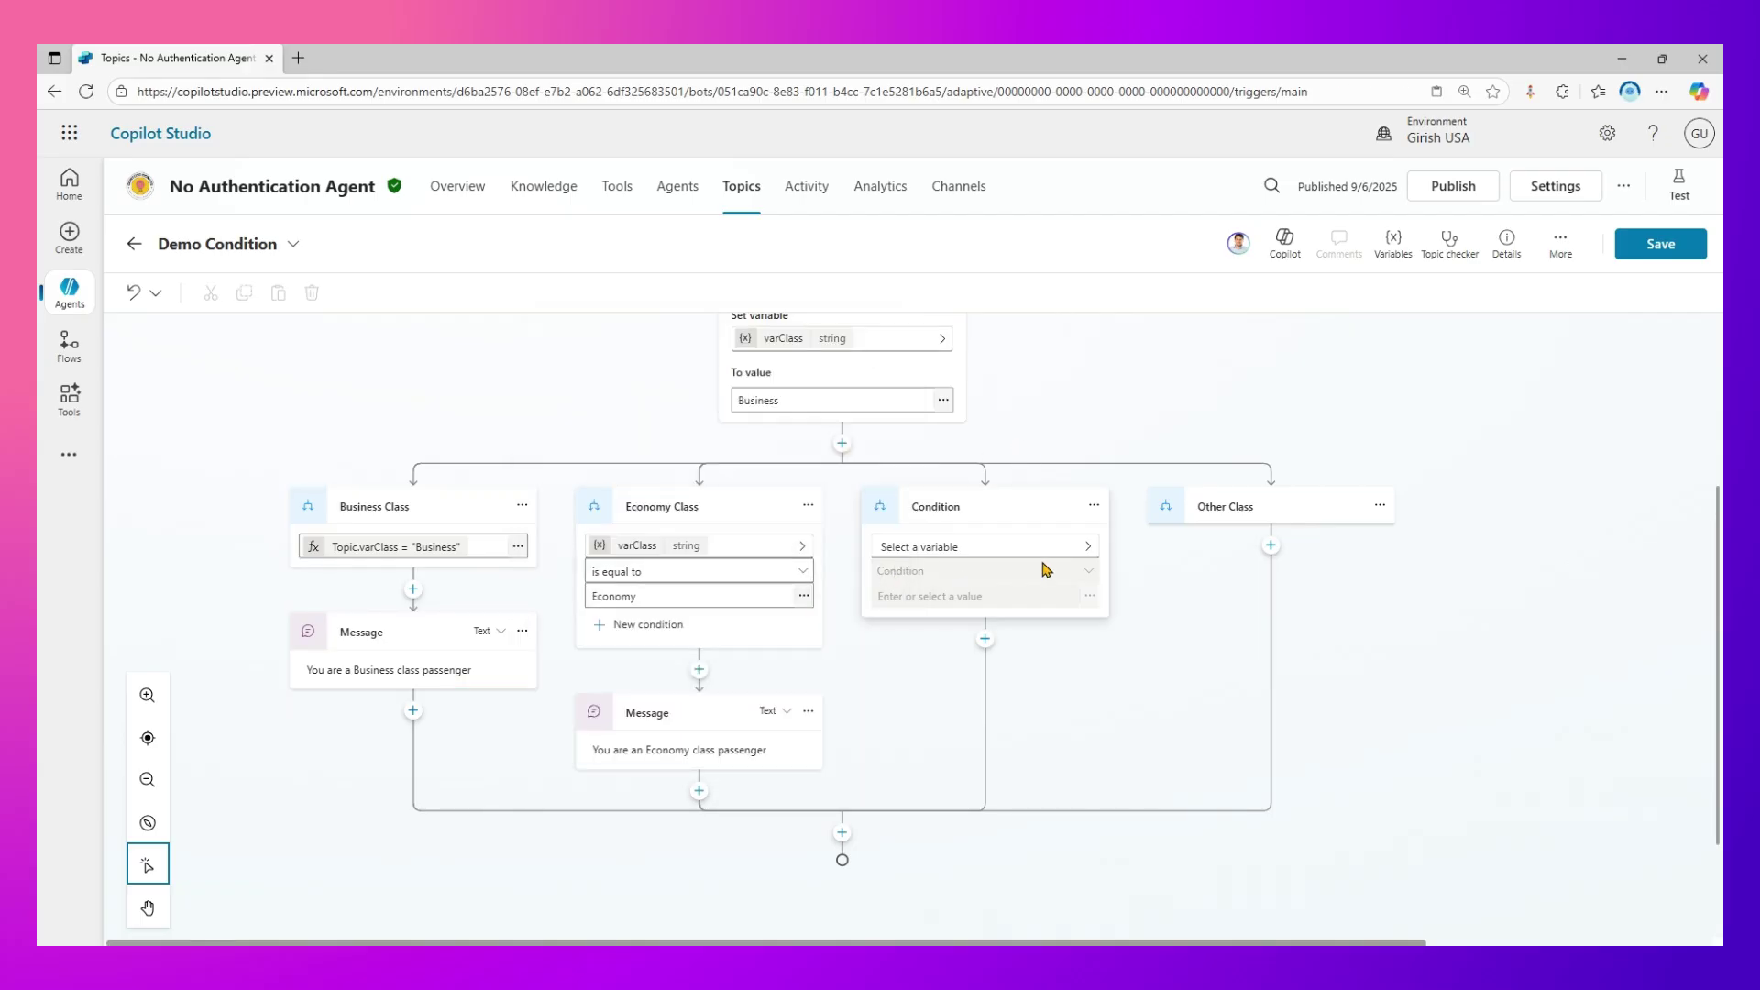
left_click(1094, 505)
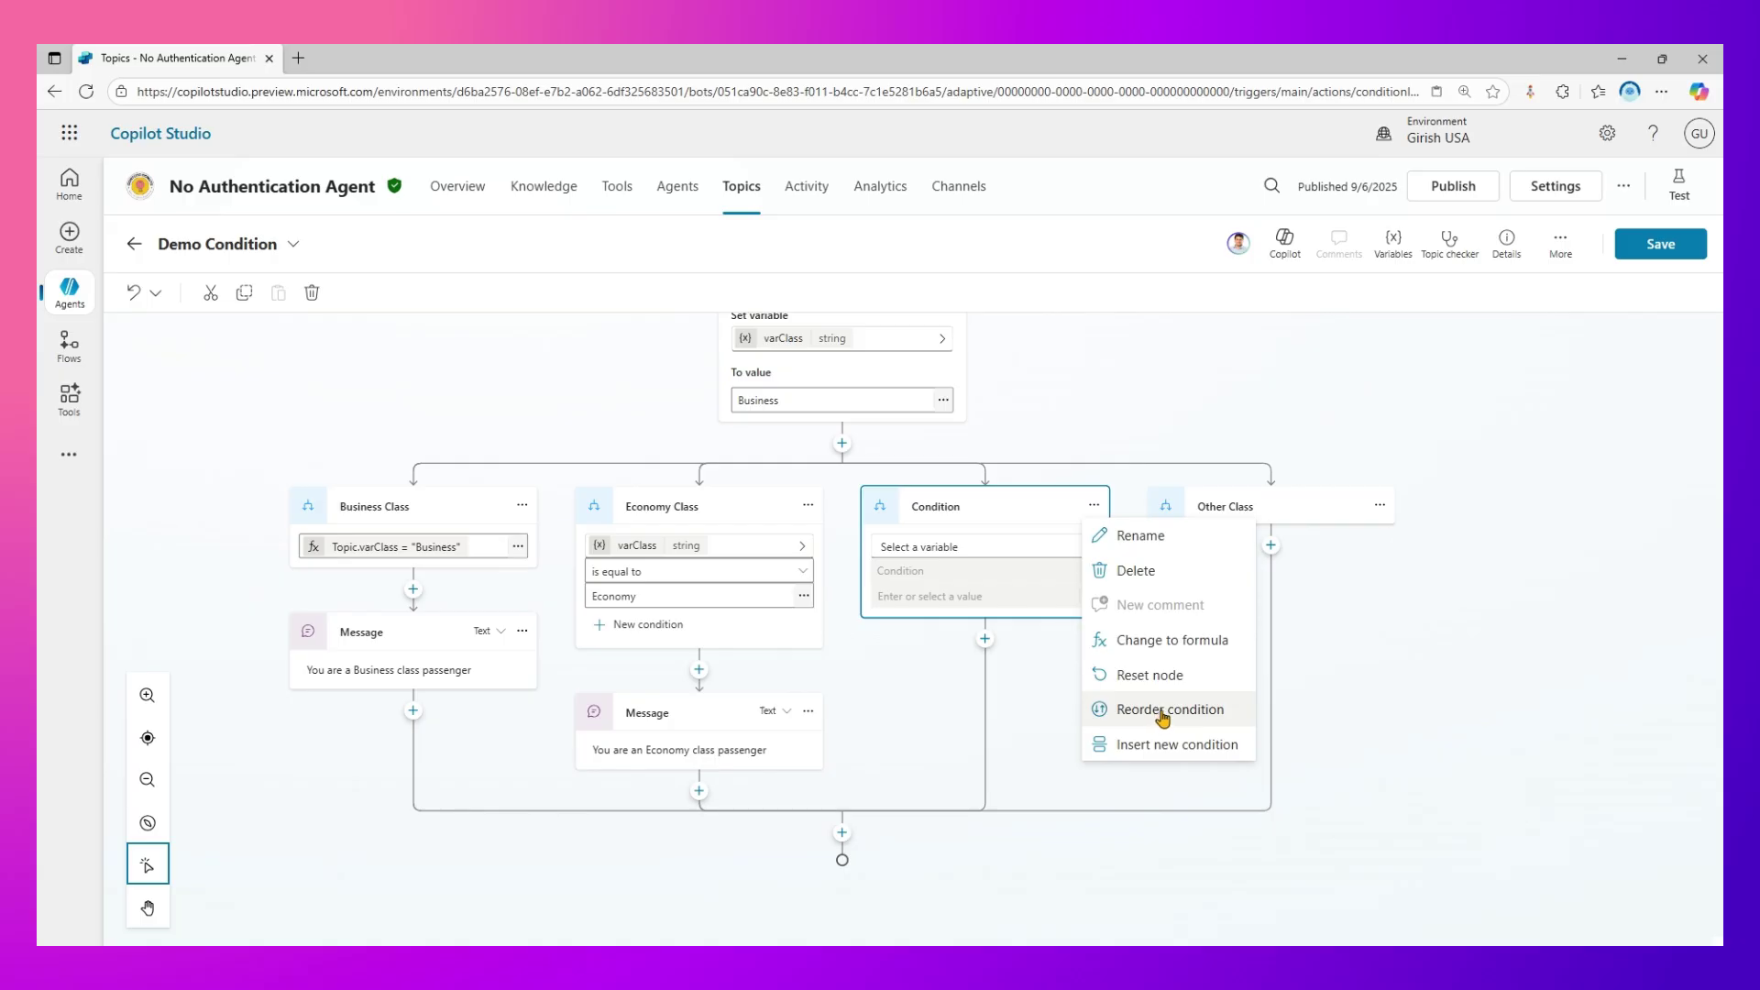
left_click(1158, 641)
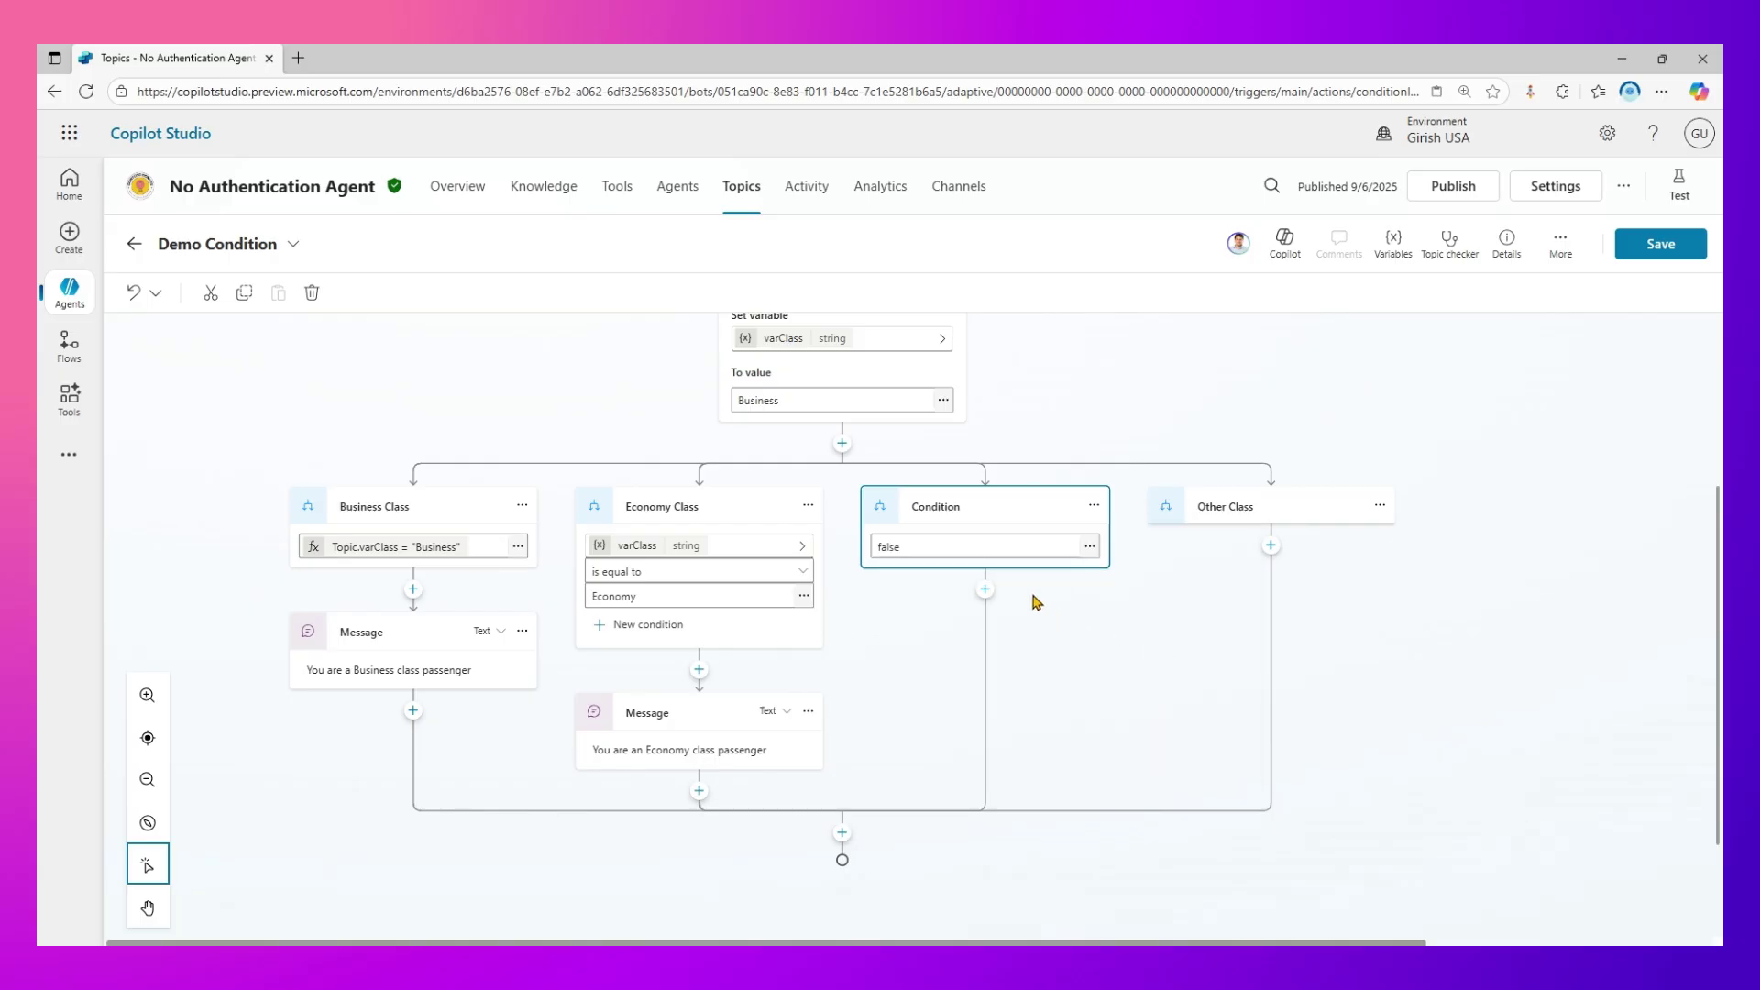
left_click(1089, 546)
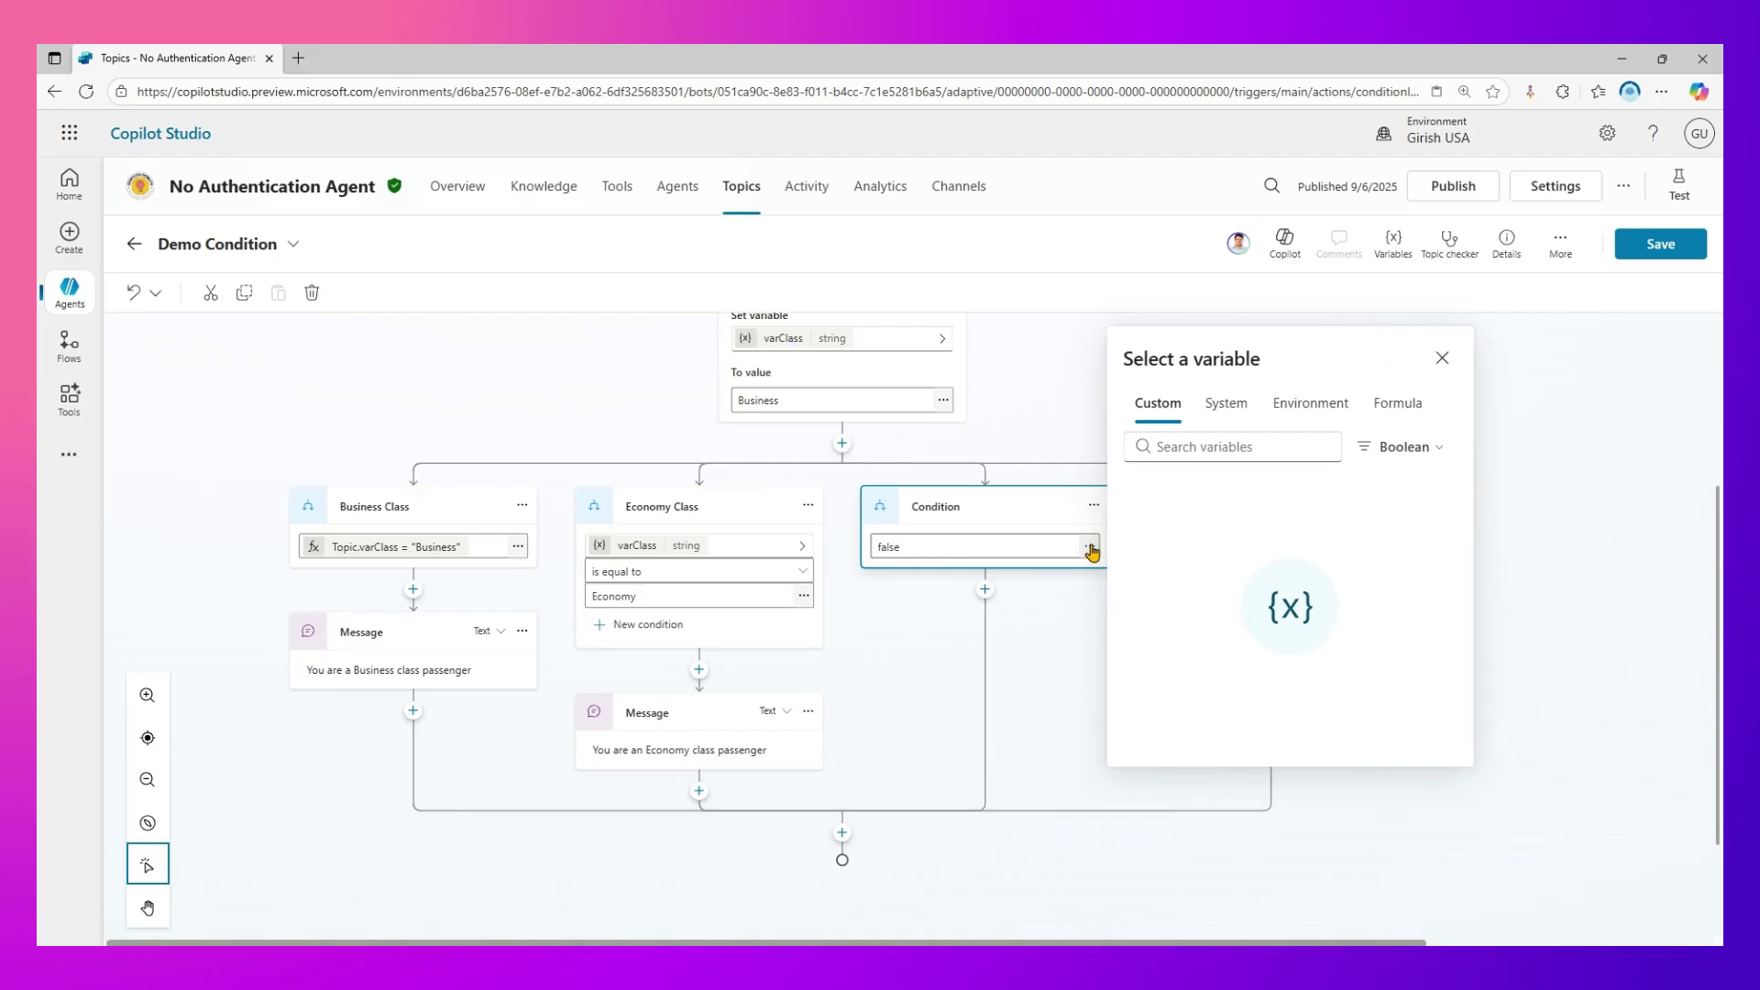
left_click(1398, 403)
key("ctrl+a")
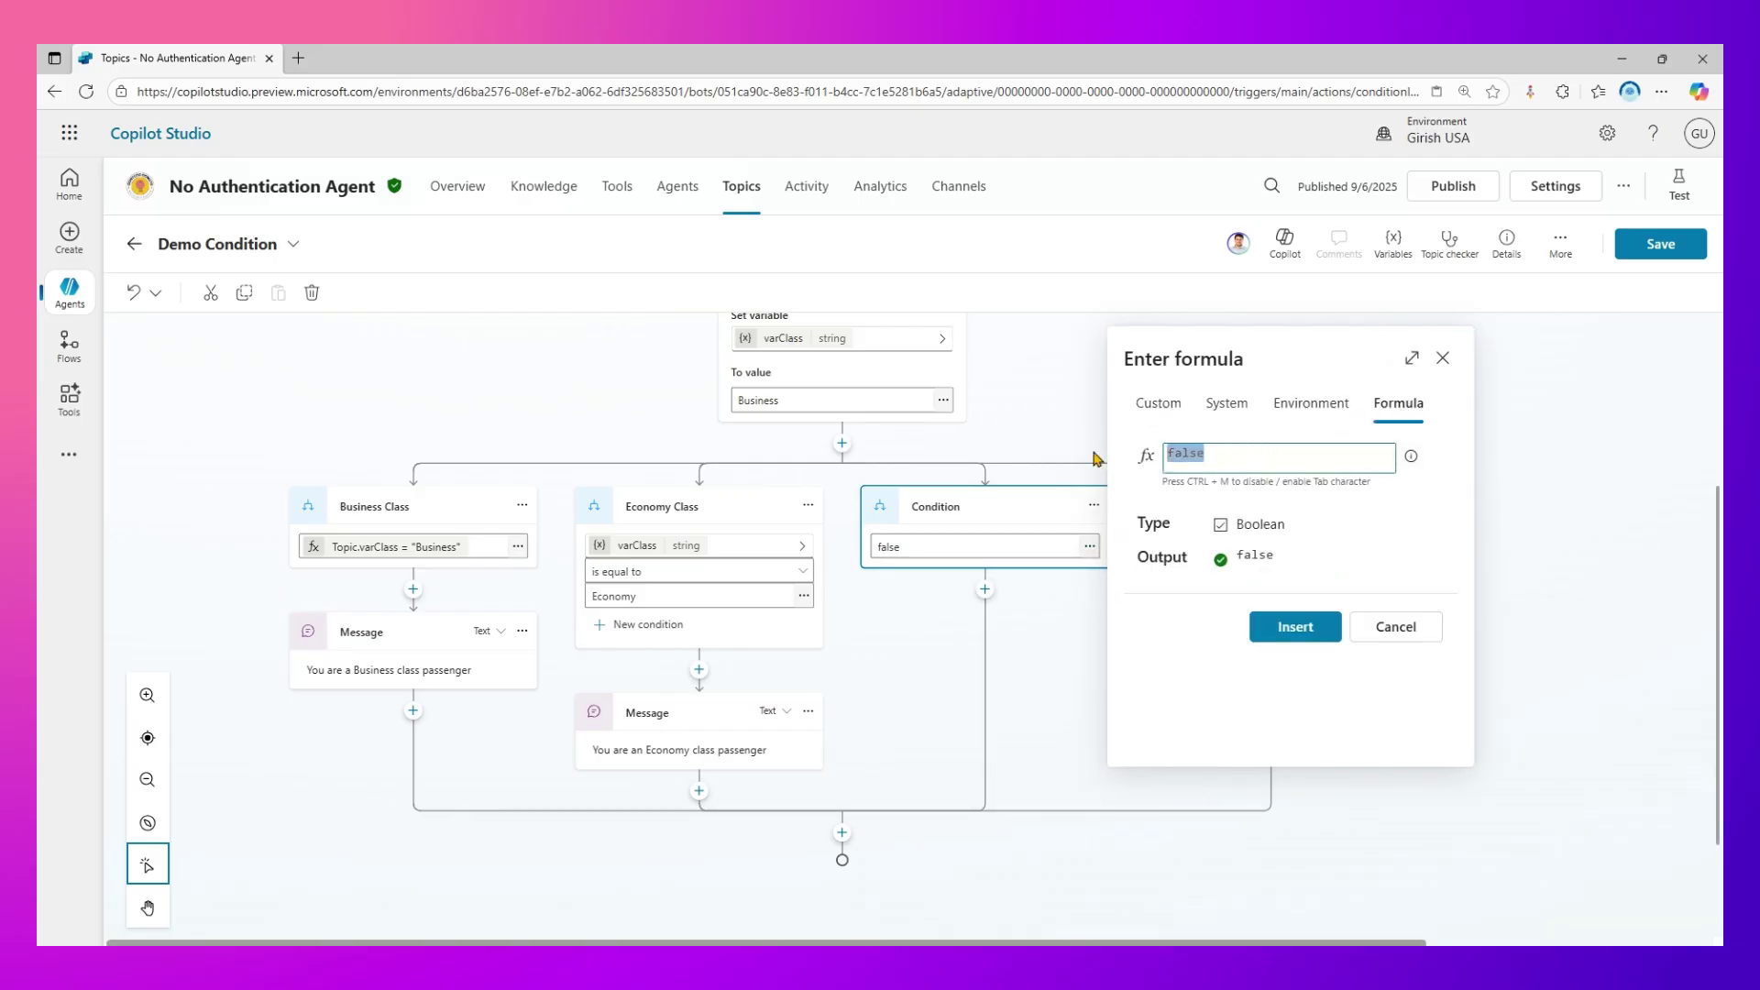
type("Topic.varClass = \"Business\"")
Step: Replace the compared value in the new condition's formula with "Premium Economy" and insert the formula
double_click(1314, 454)
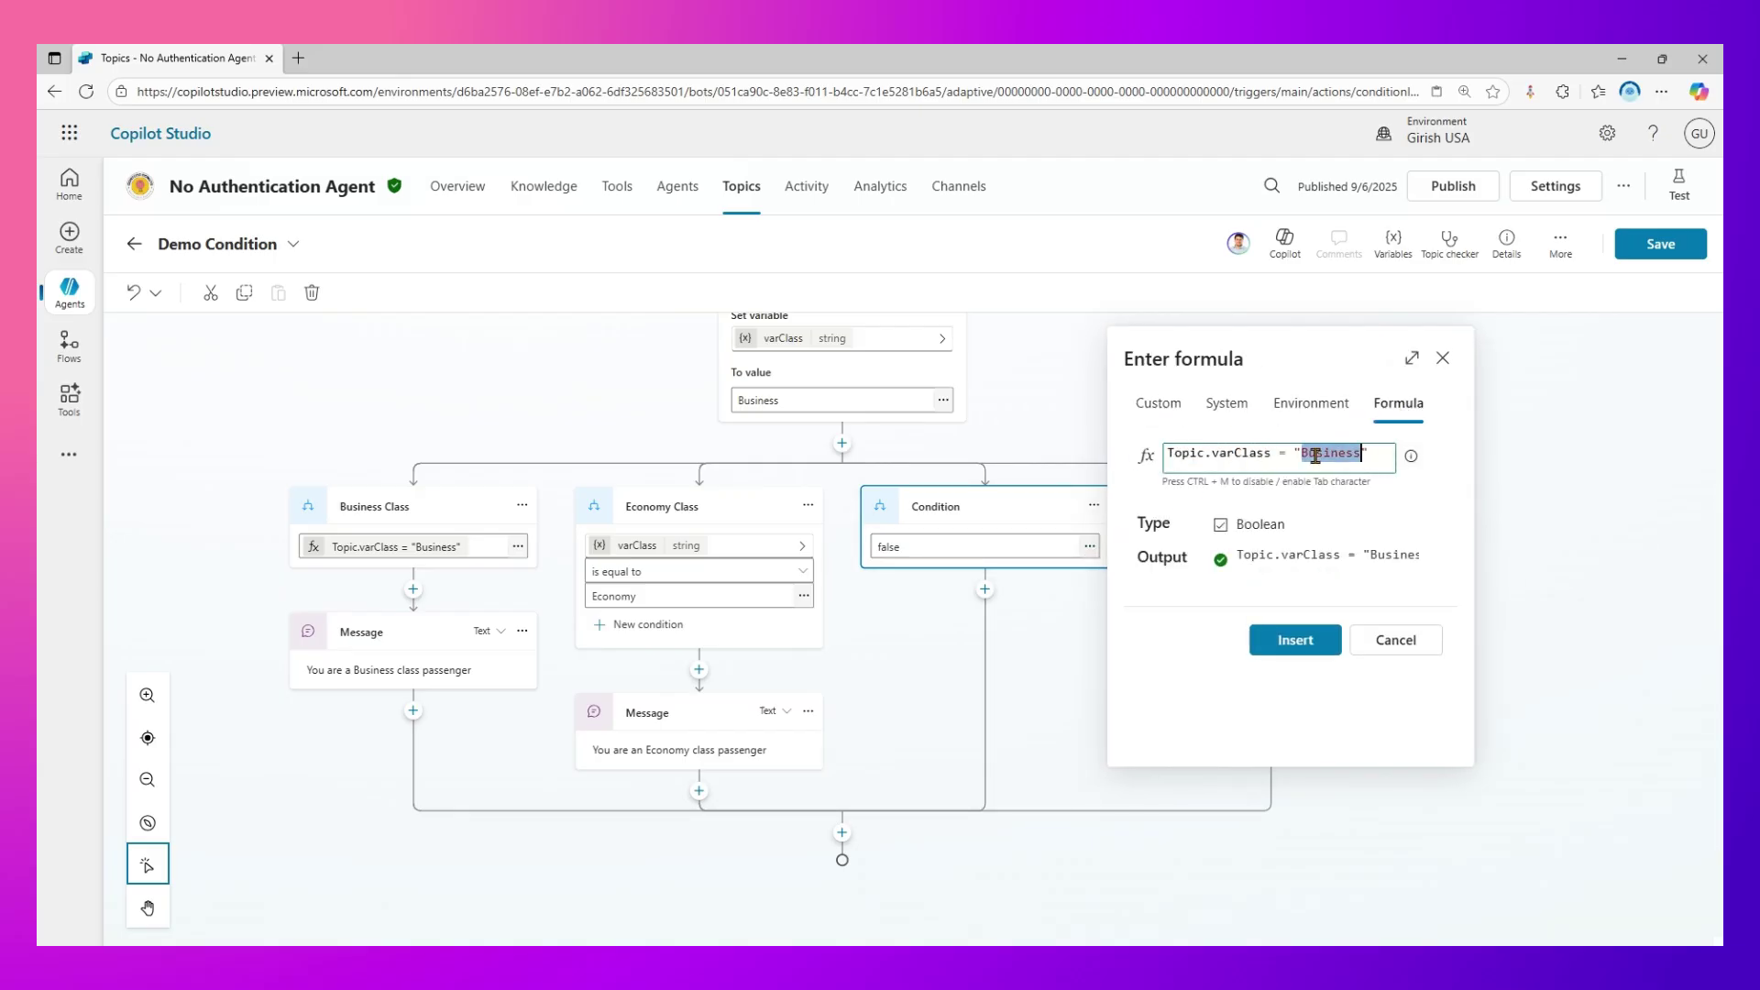
type("Premium E")
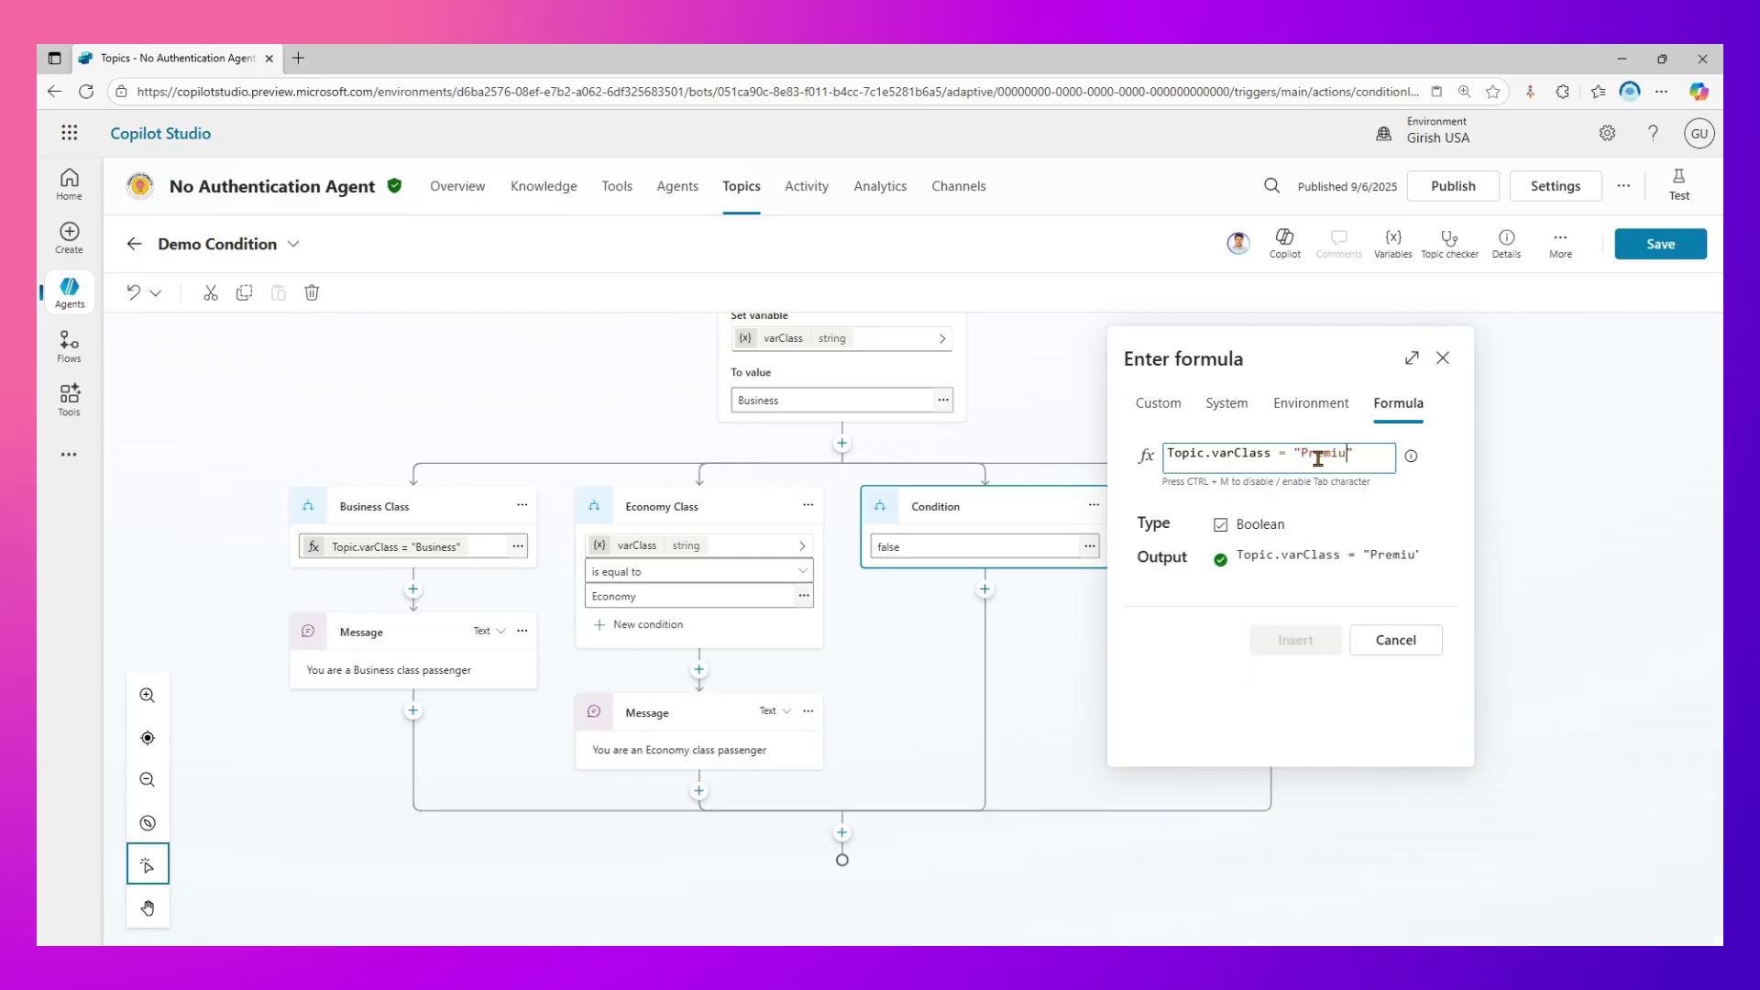
type("conomy")
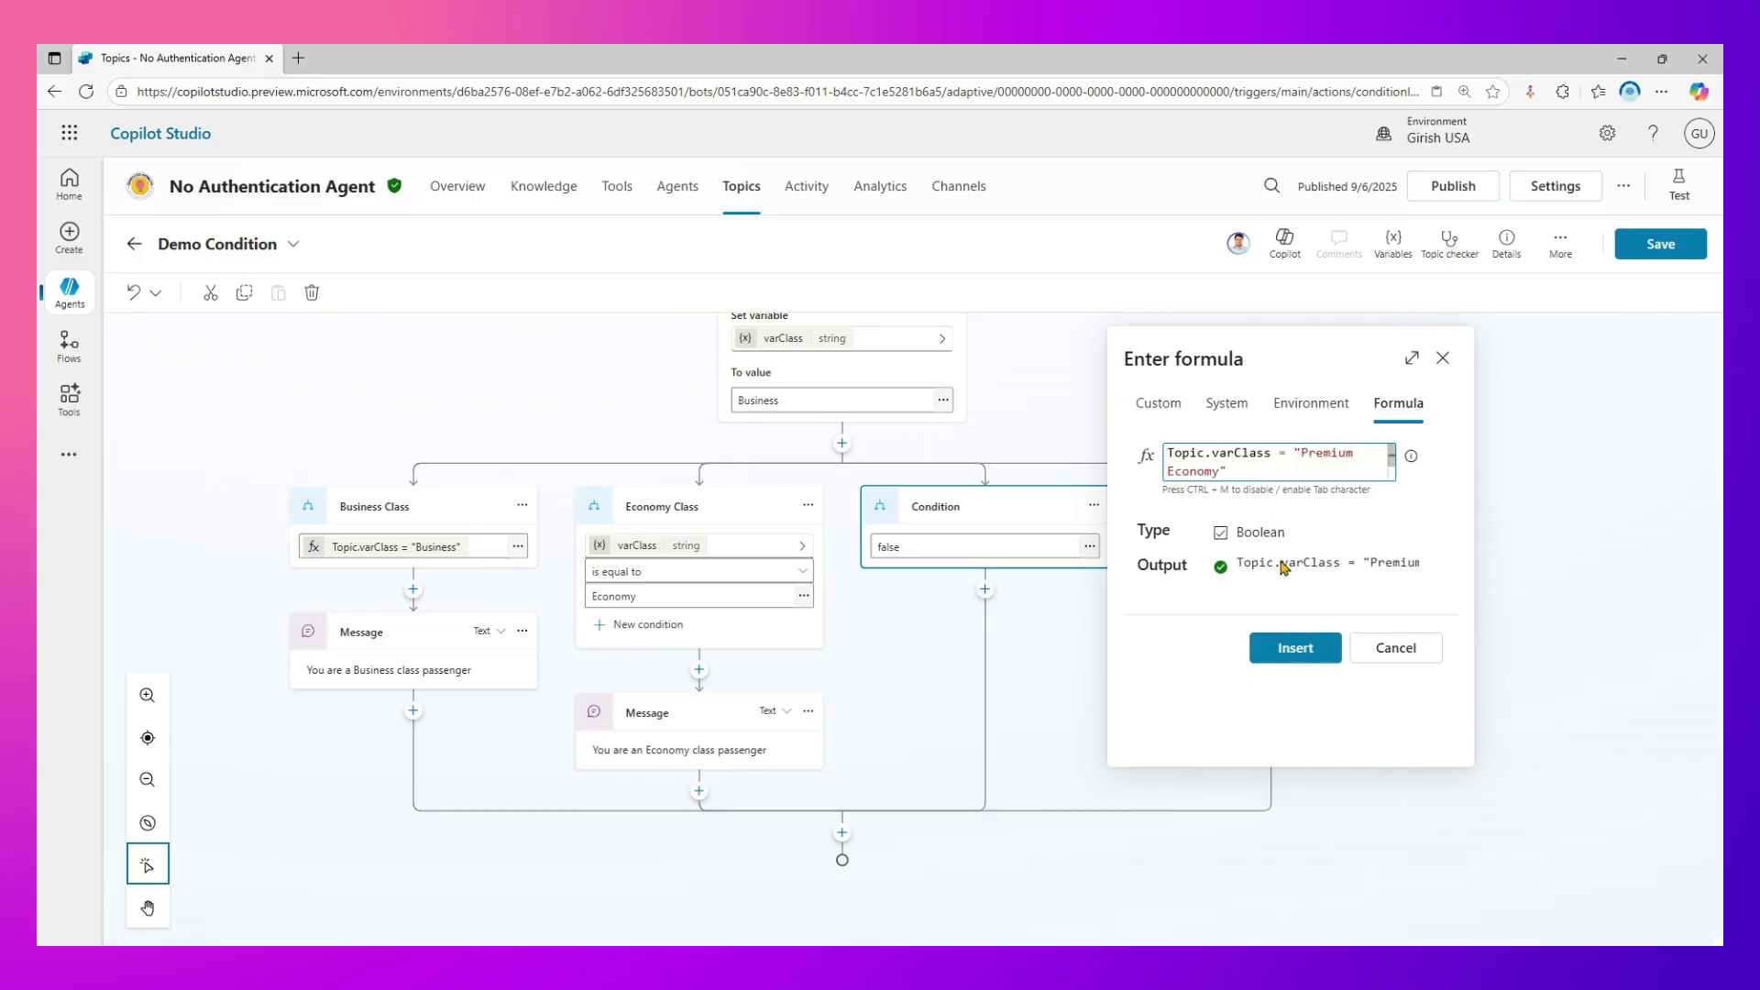
left_click(1295, 647)
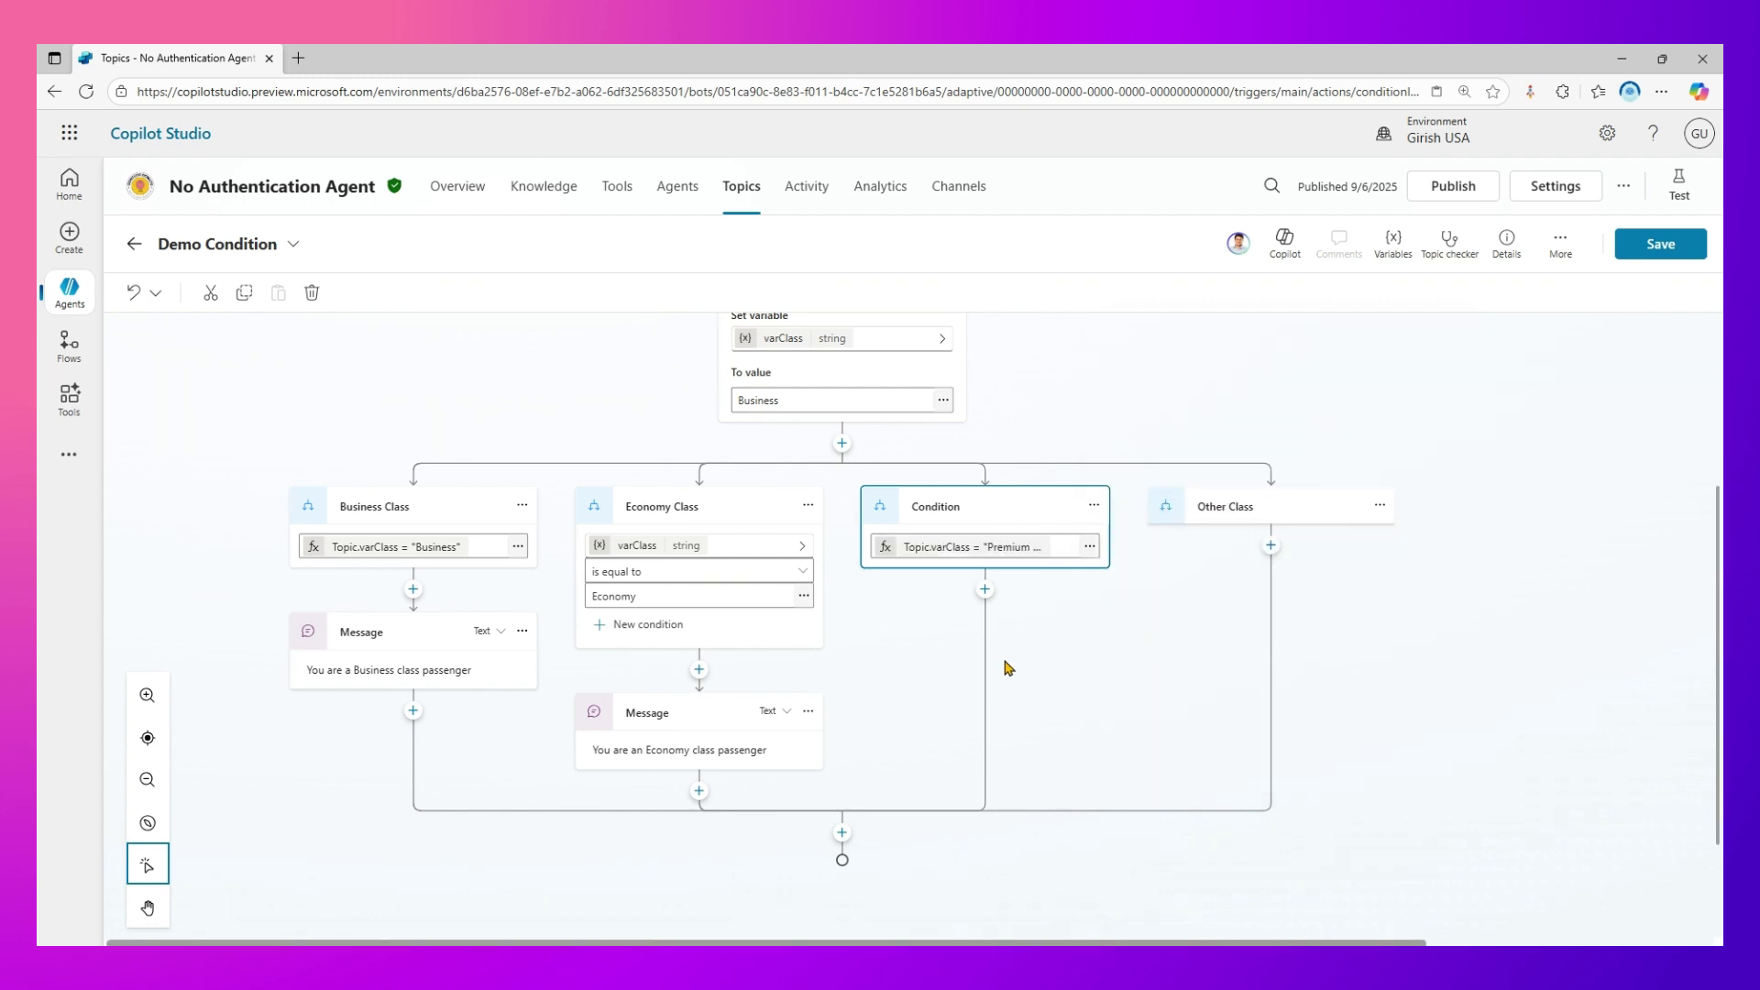
Step: Change the new Premium Economy condition from a formula back to the editor
left_click(1094, 505)
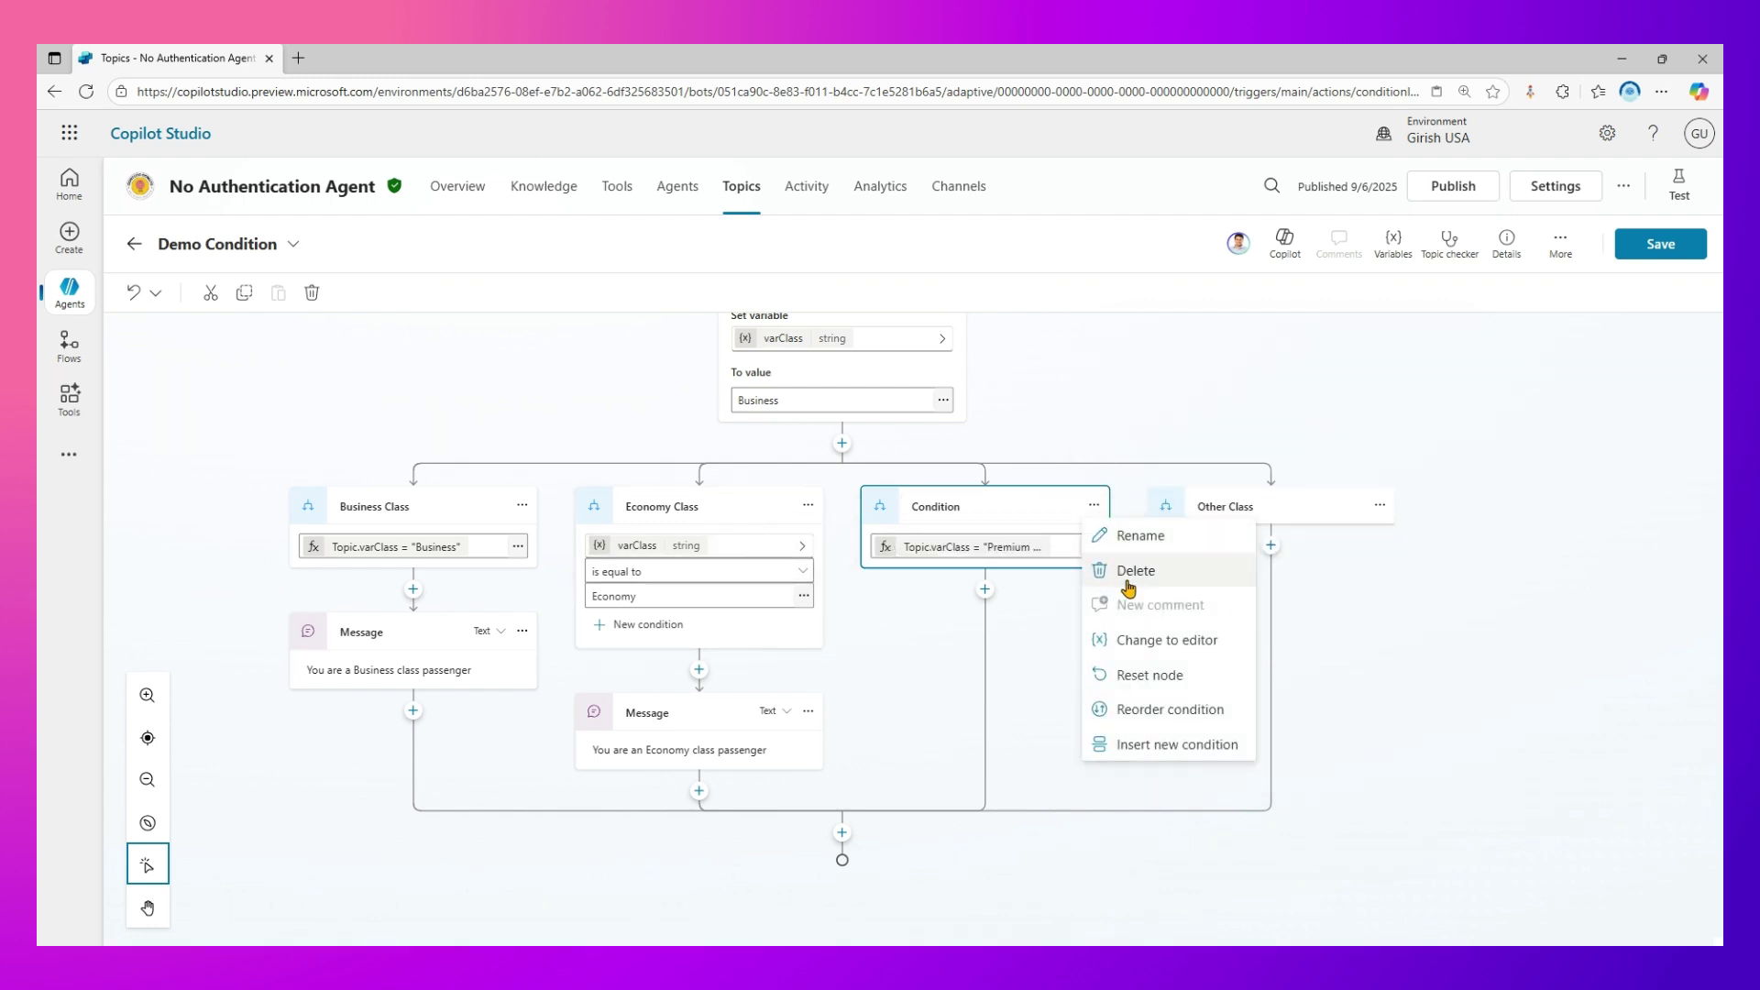
left_click(1184, 642)
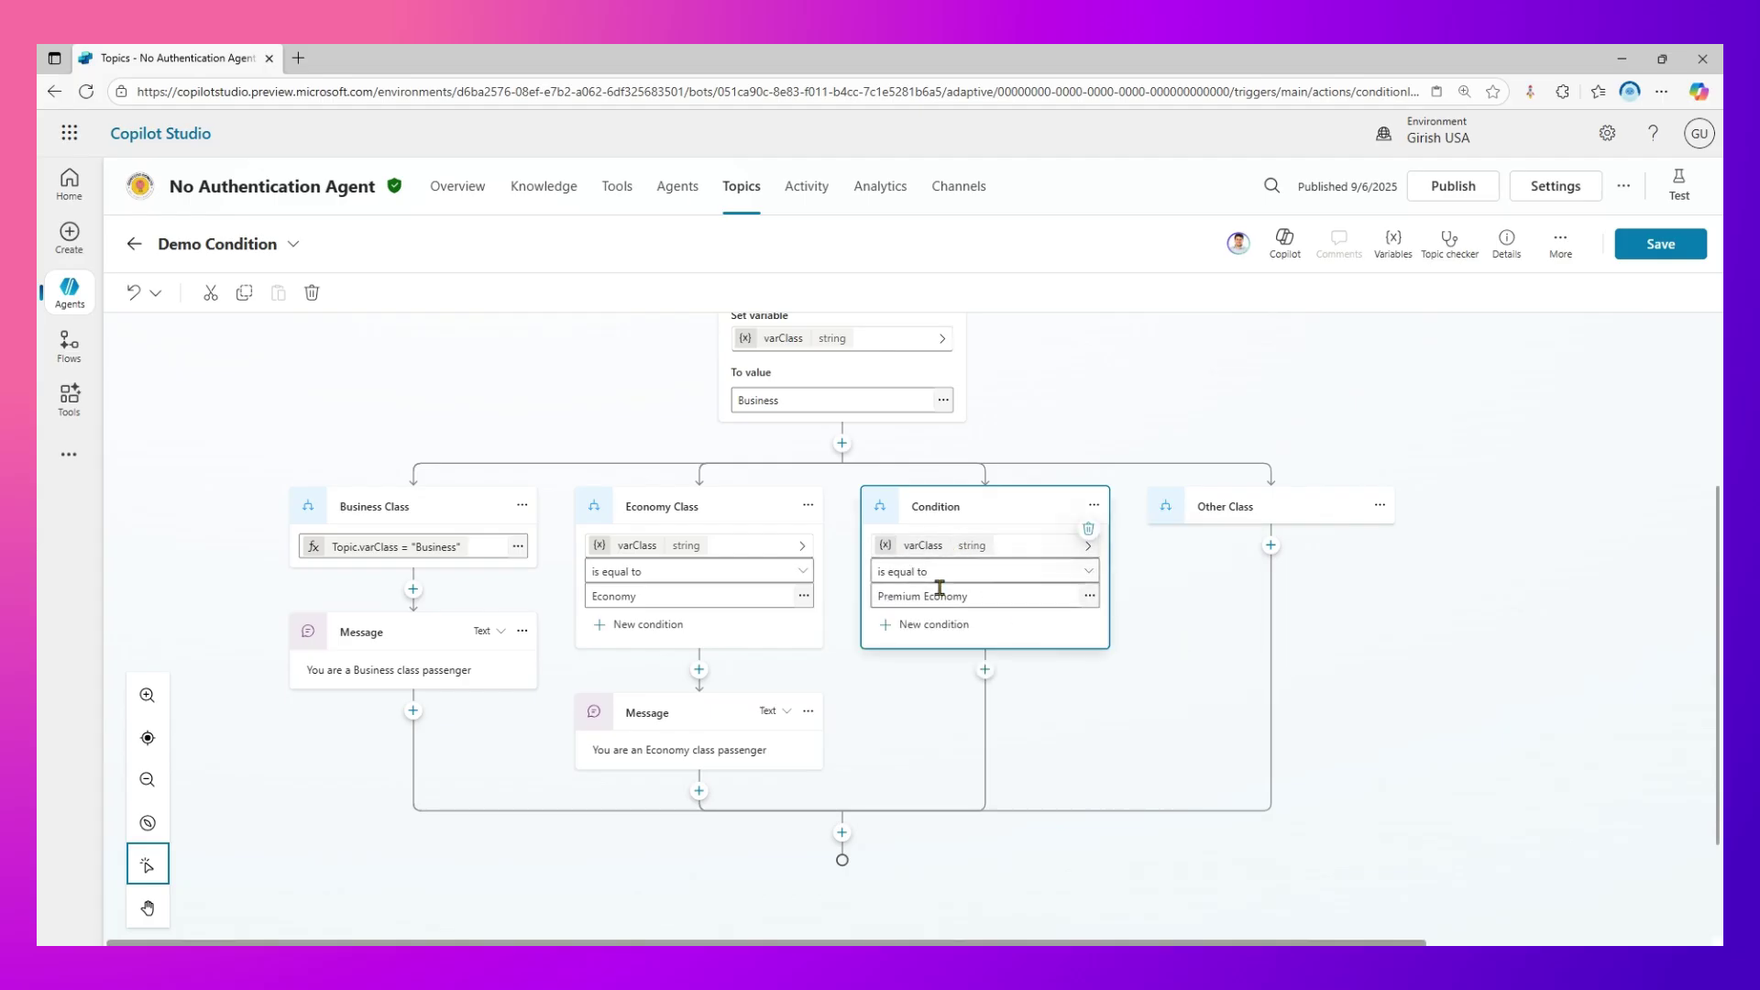
Step: Change the Business Class condition from a formula back to the editor
left_click(522, 506)
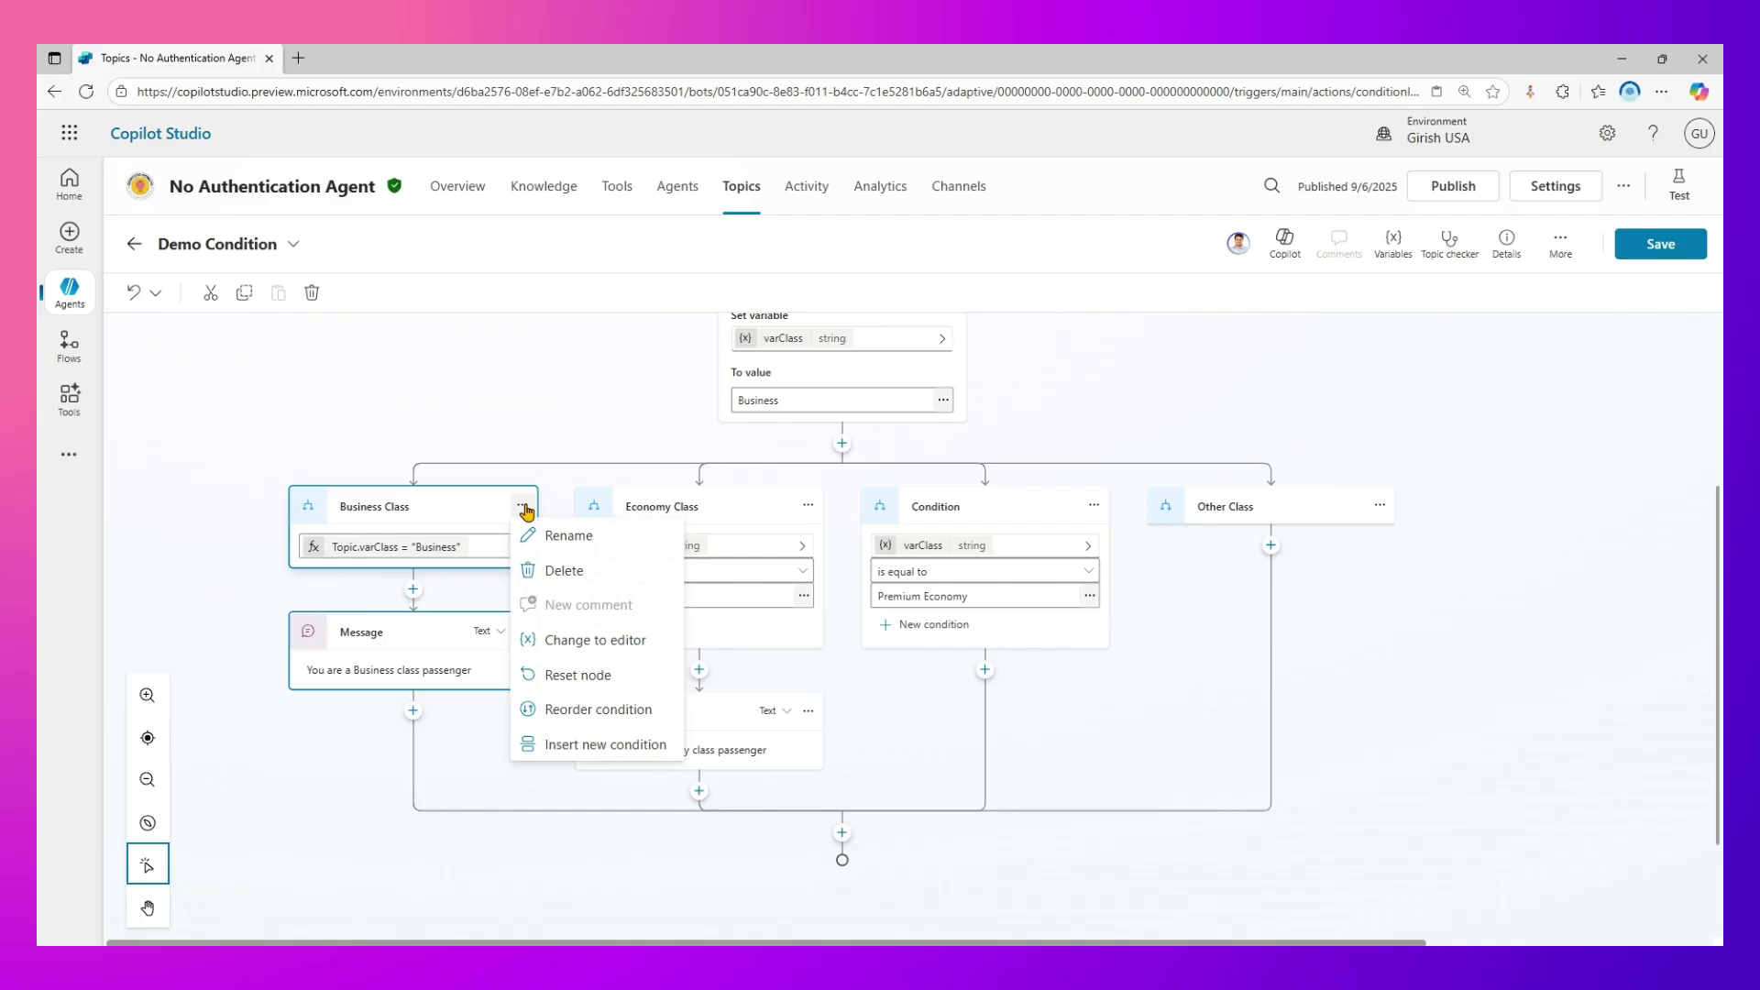
left_click(571, 640)
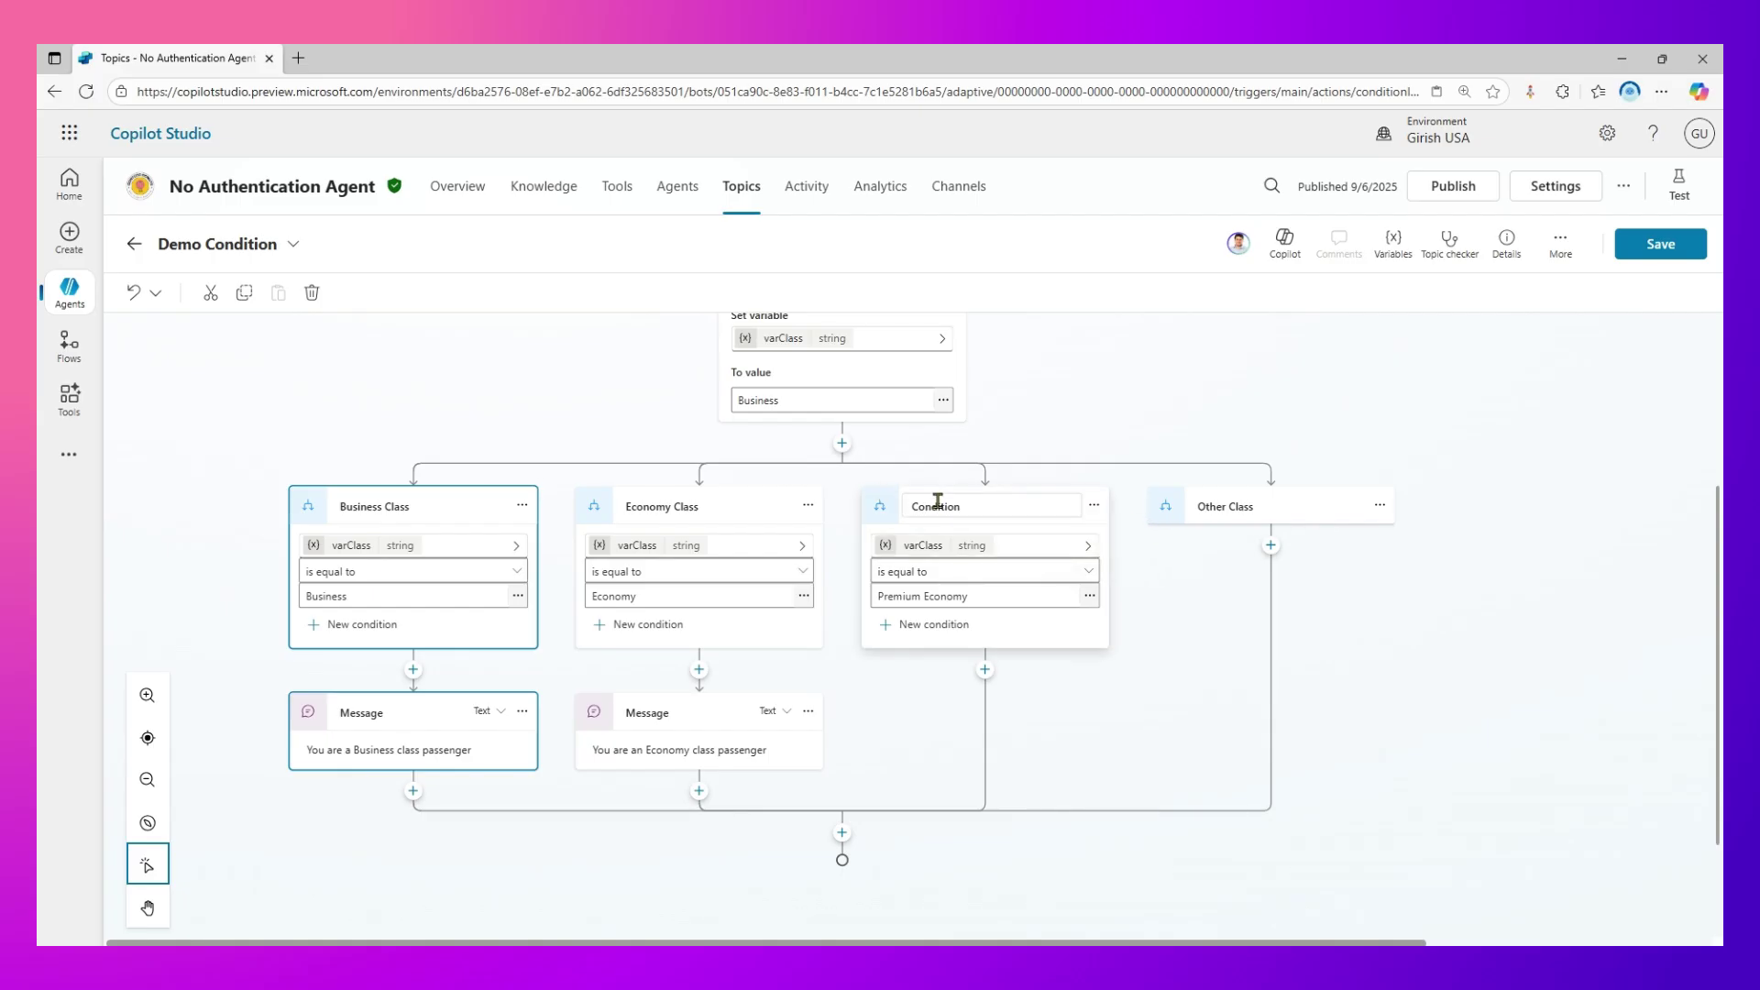
Step: Insert a new condition branch directly after the Premium Economy condition
left_click(1093, 508)
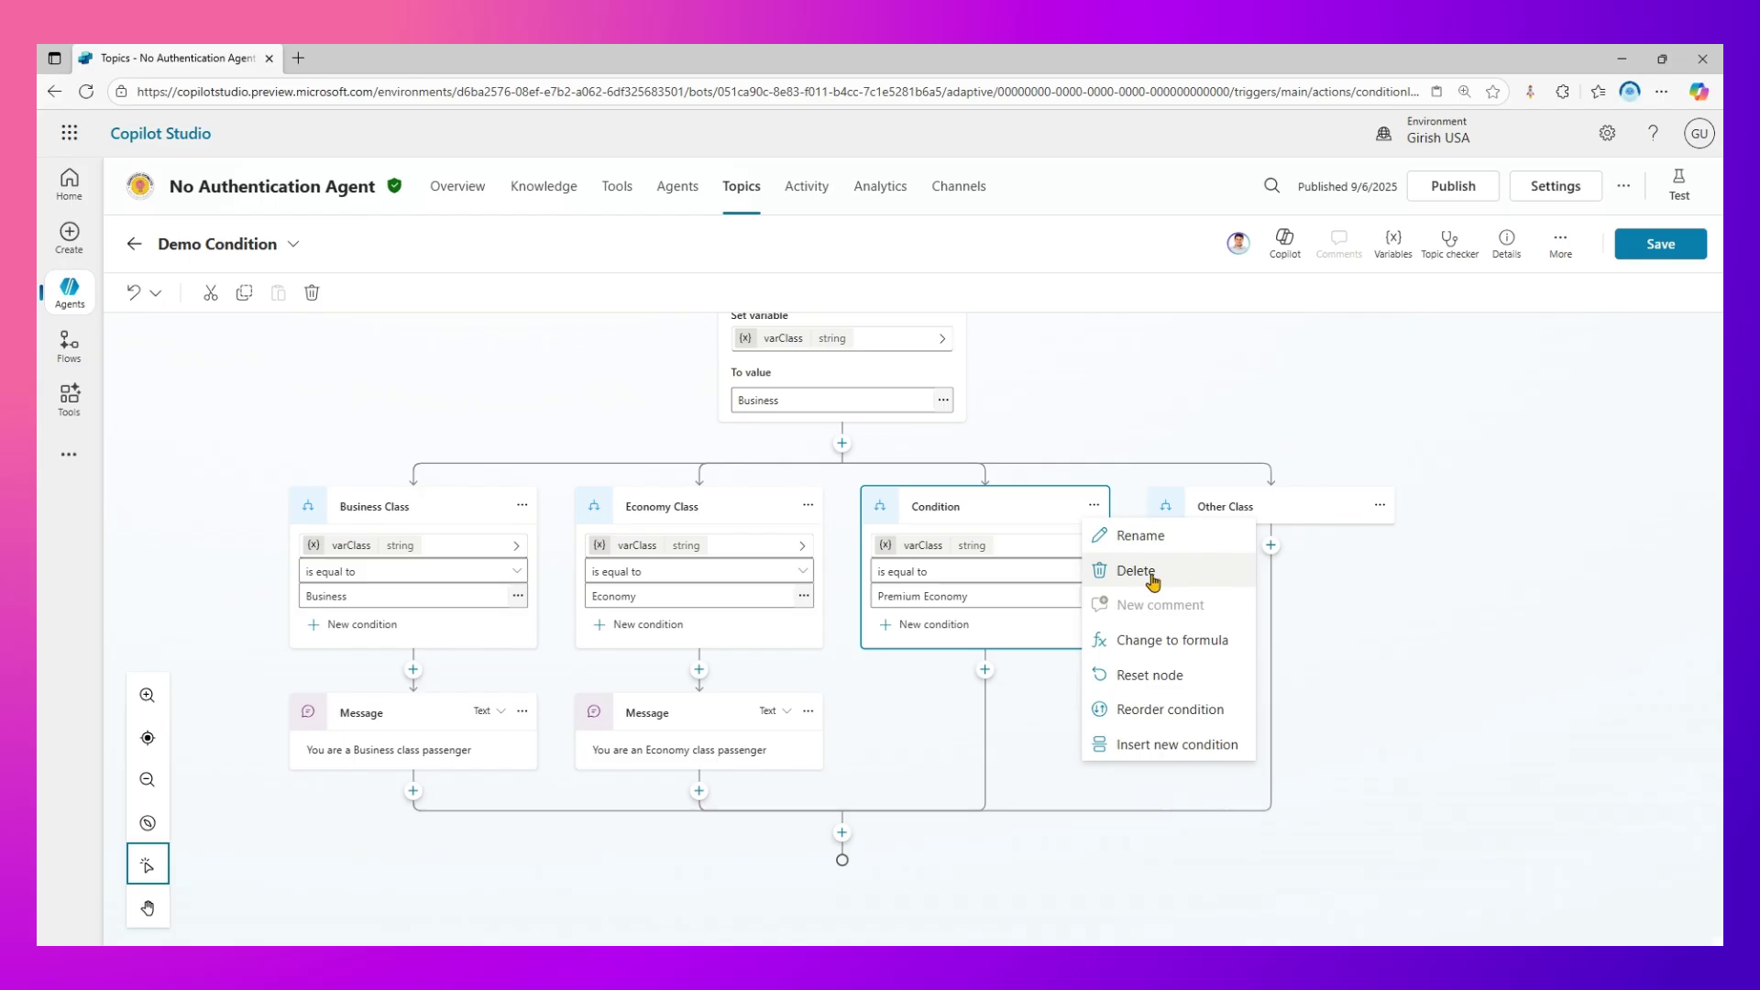
left_click(1094, 505)
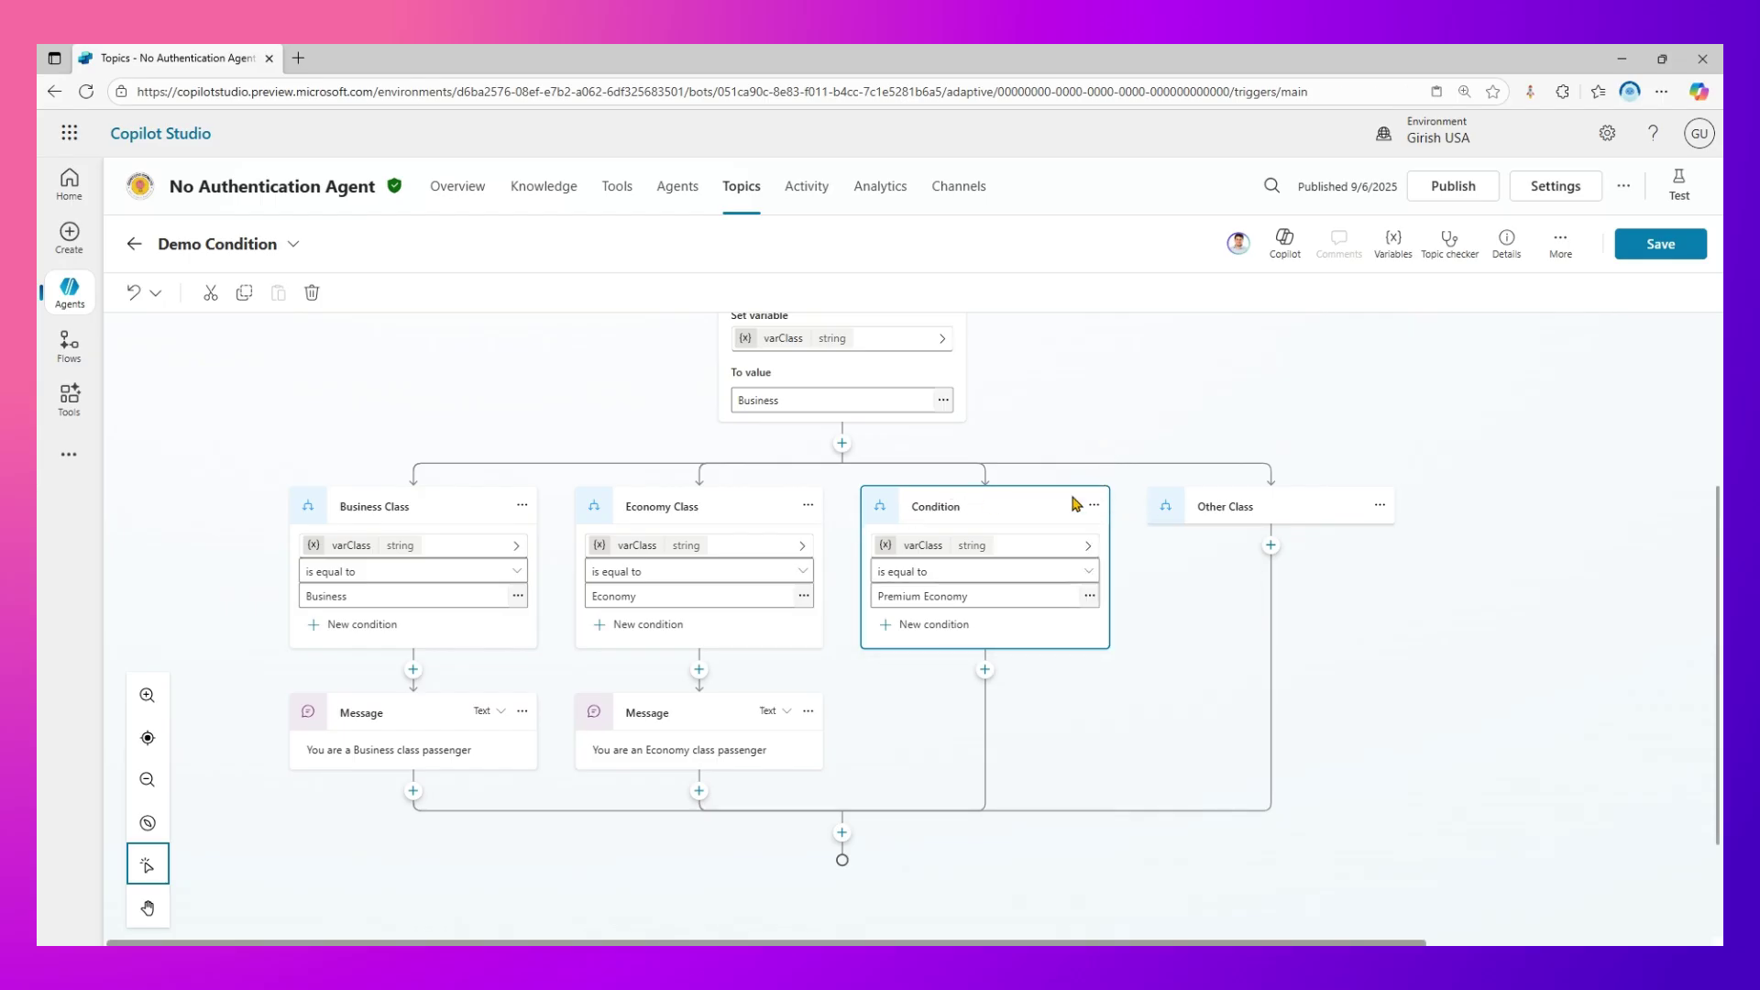
left_click(1144, 522)
left_click(1093, 506)
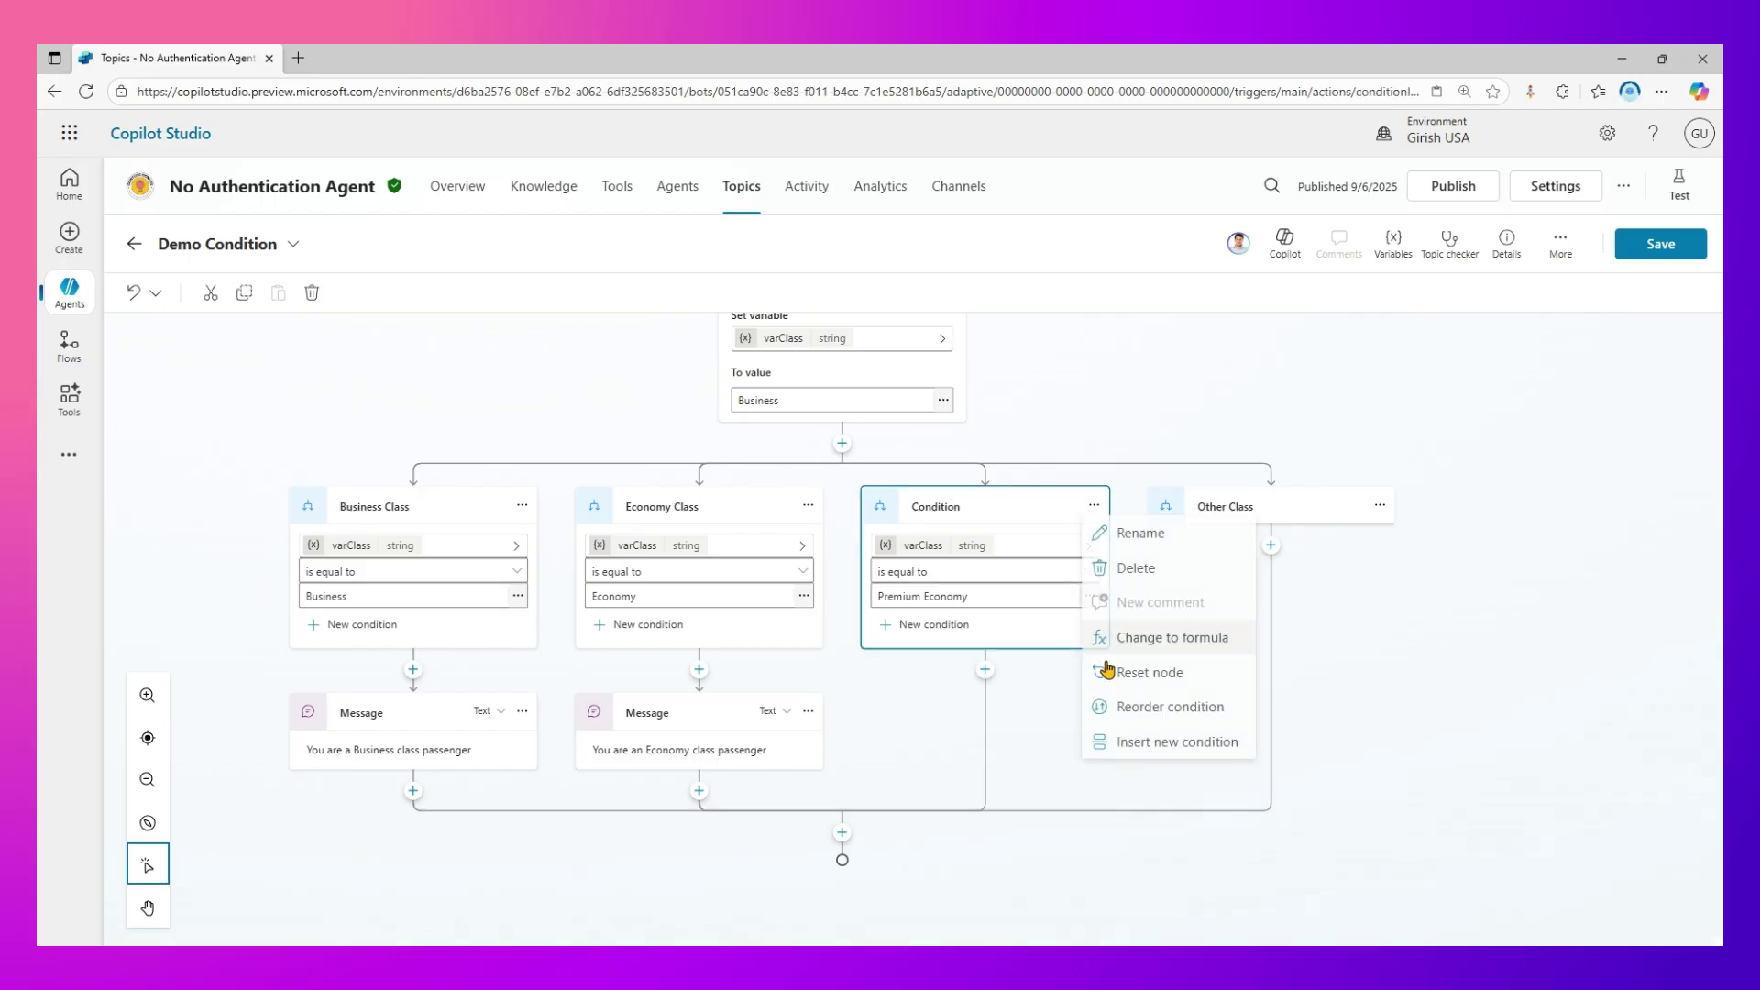
left_click(1124, 744)
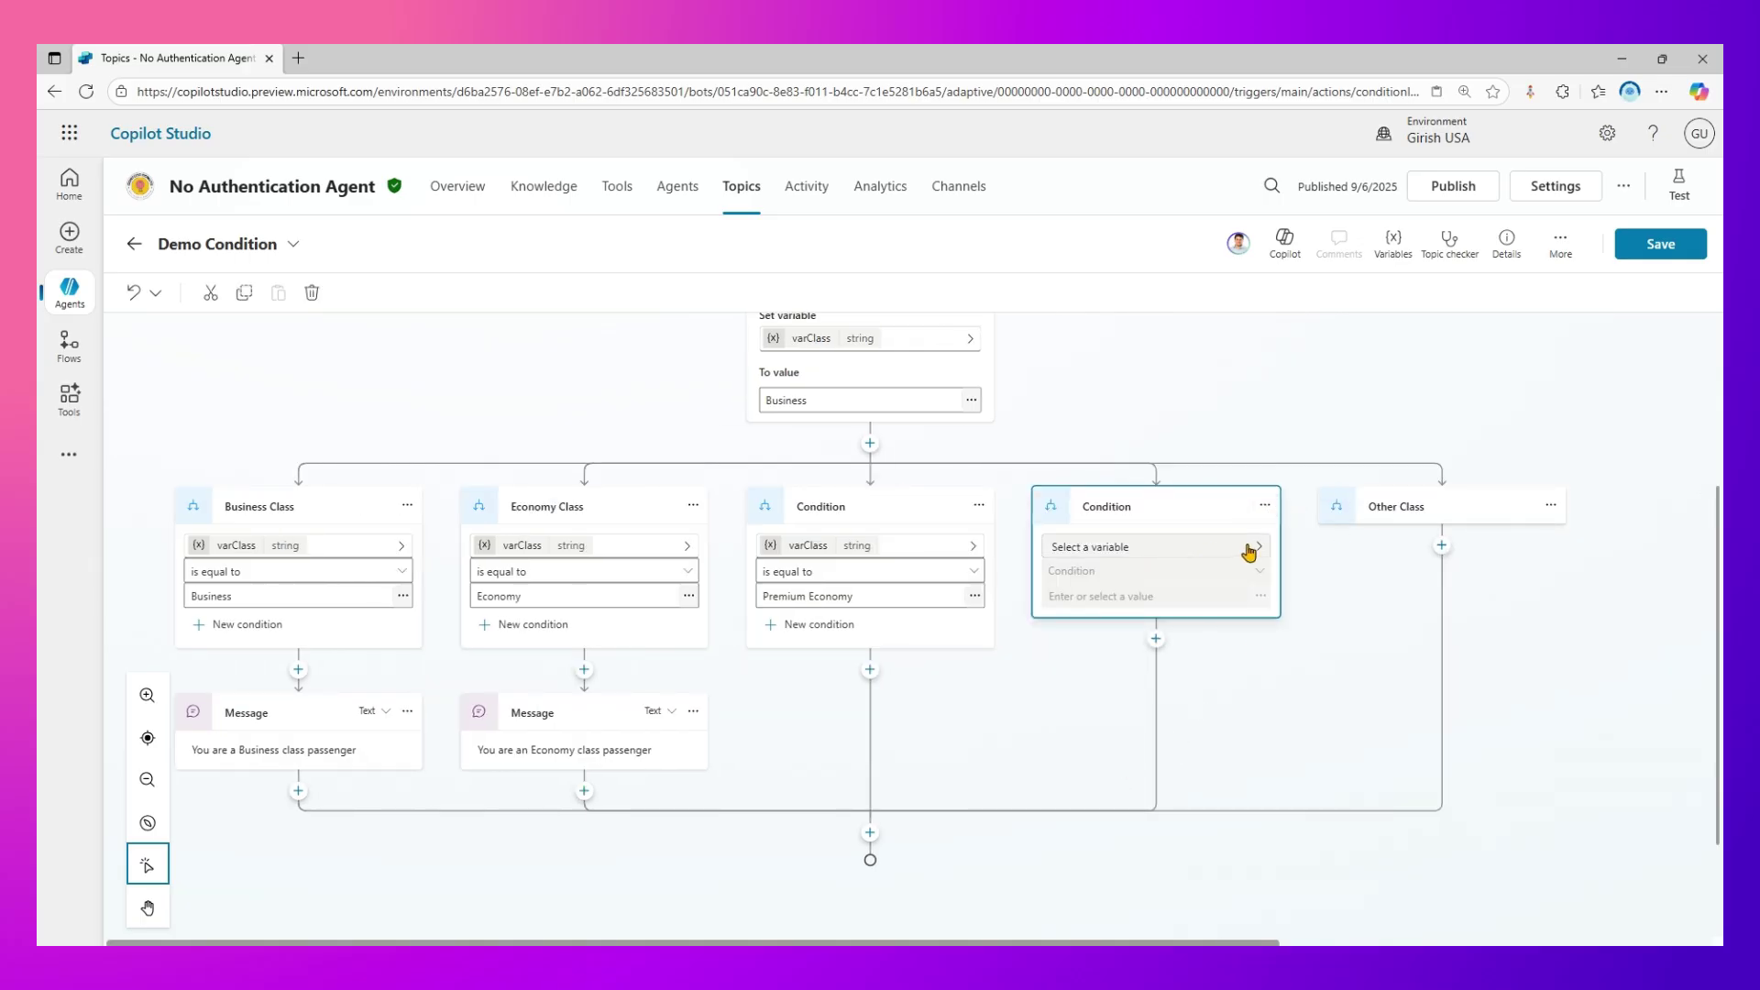
Step: Set the new condition to check that the system variable User.Language is equal to German, searching the variables for "lang"
left_click(1252, 548)
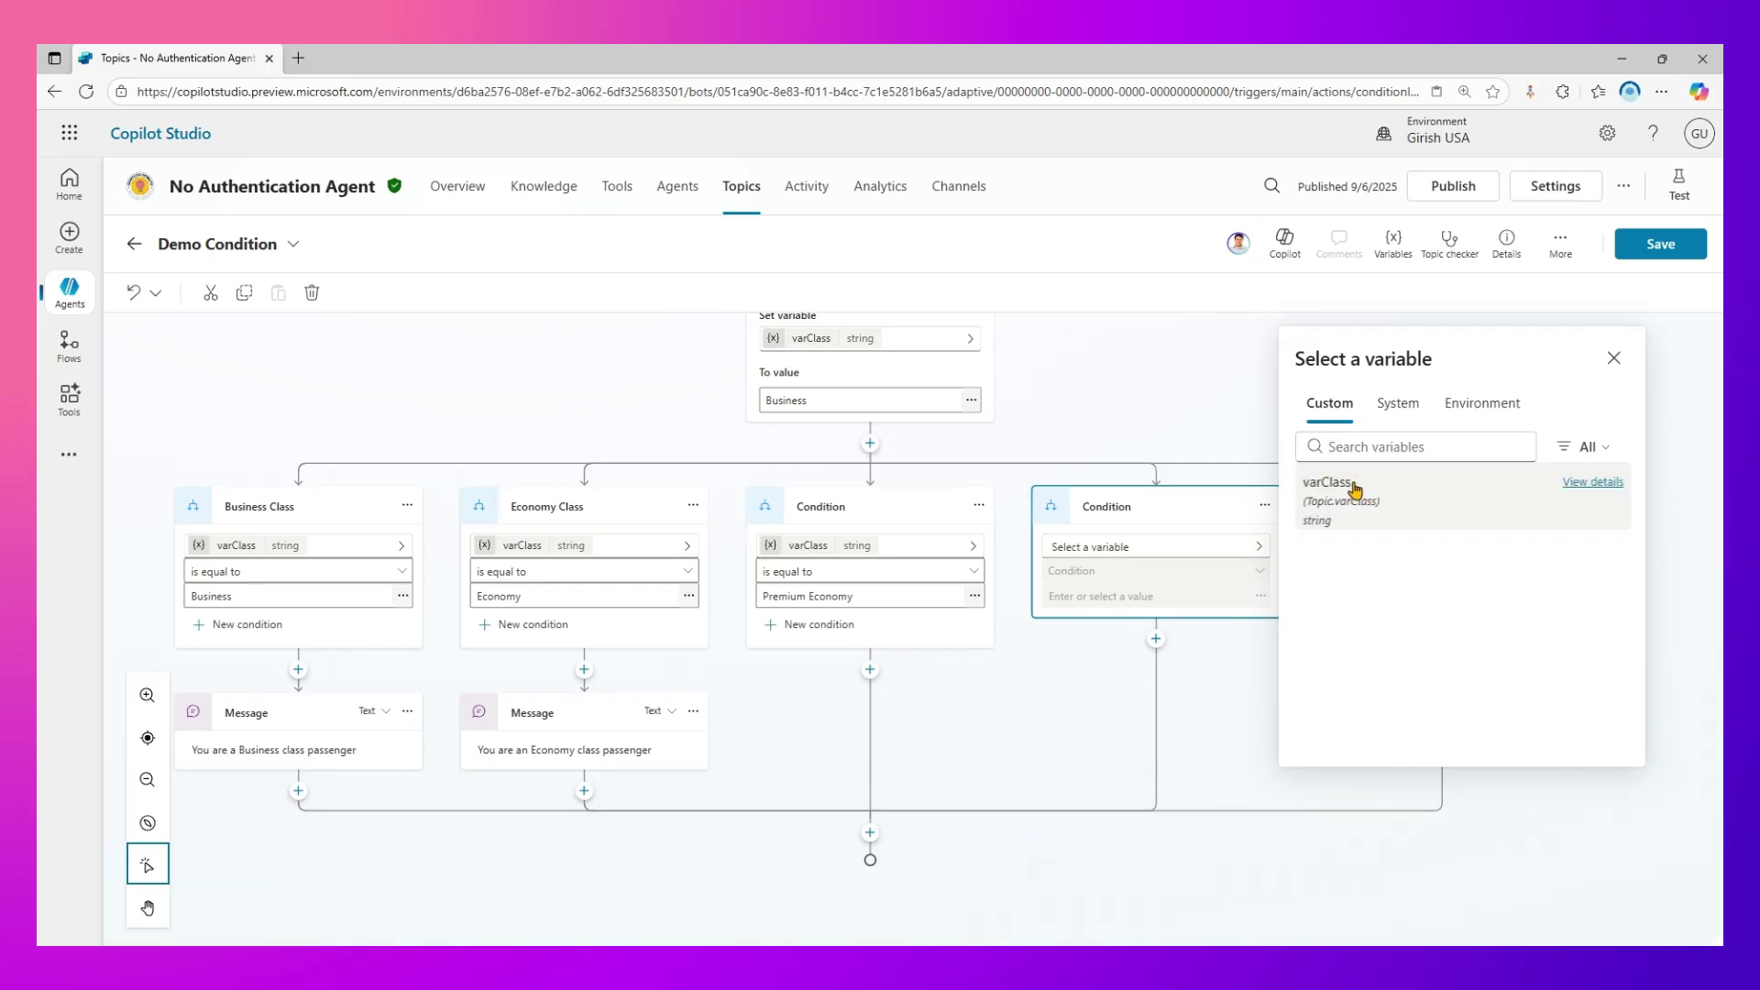
left_click(1396, 417)
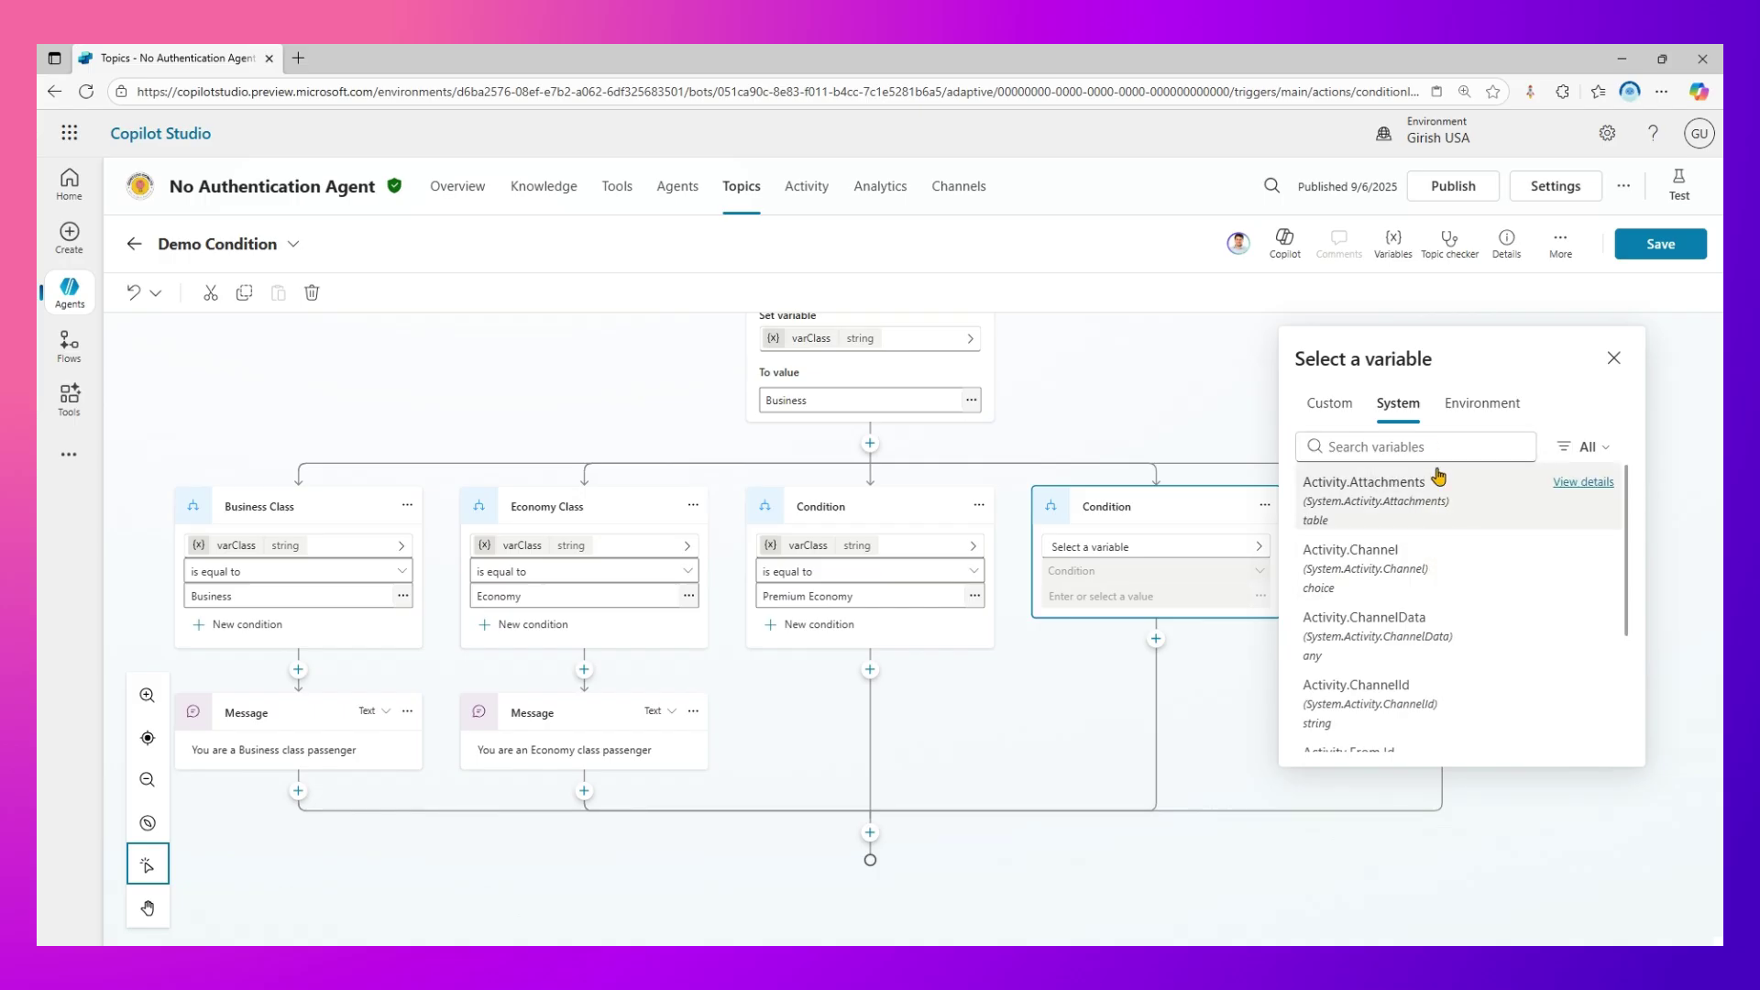
left_click(1436, 449)
type("lang")
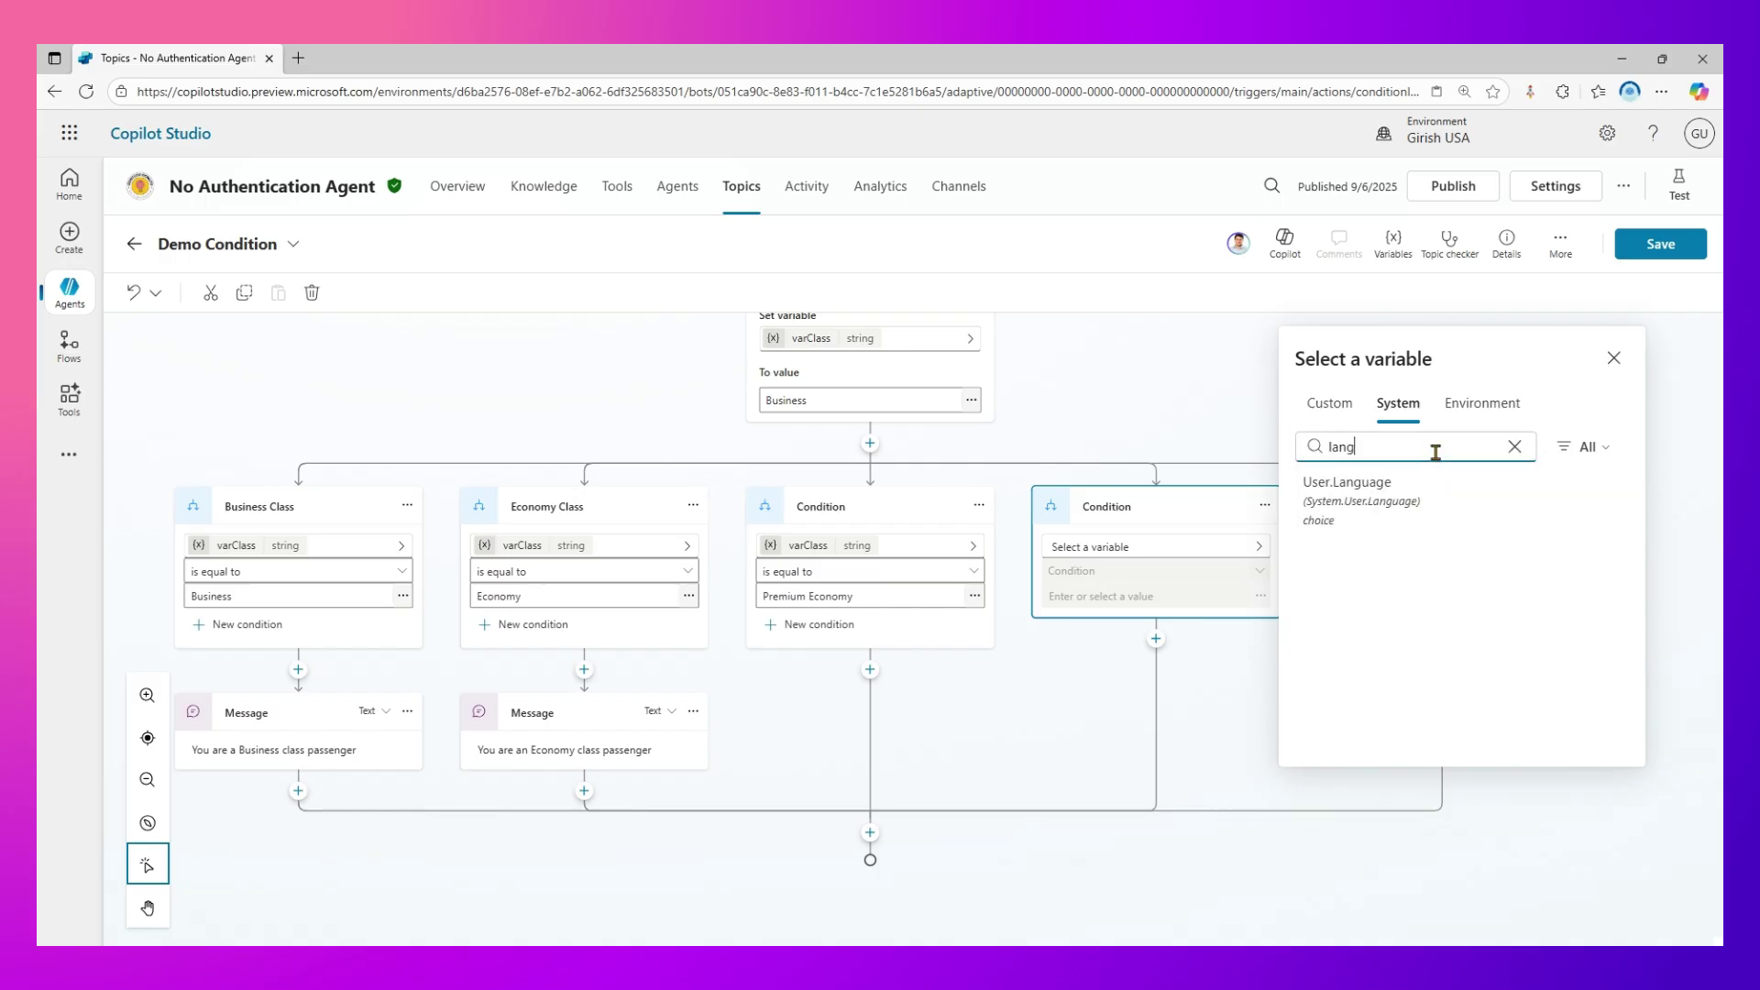
left_click(1389, 504)
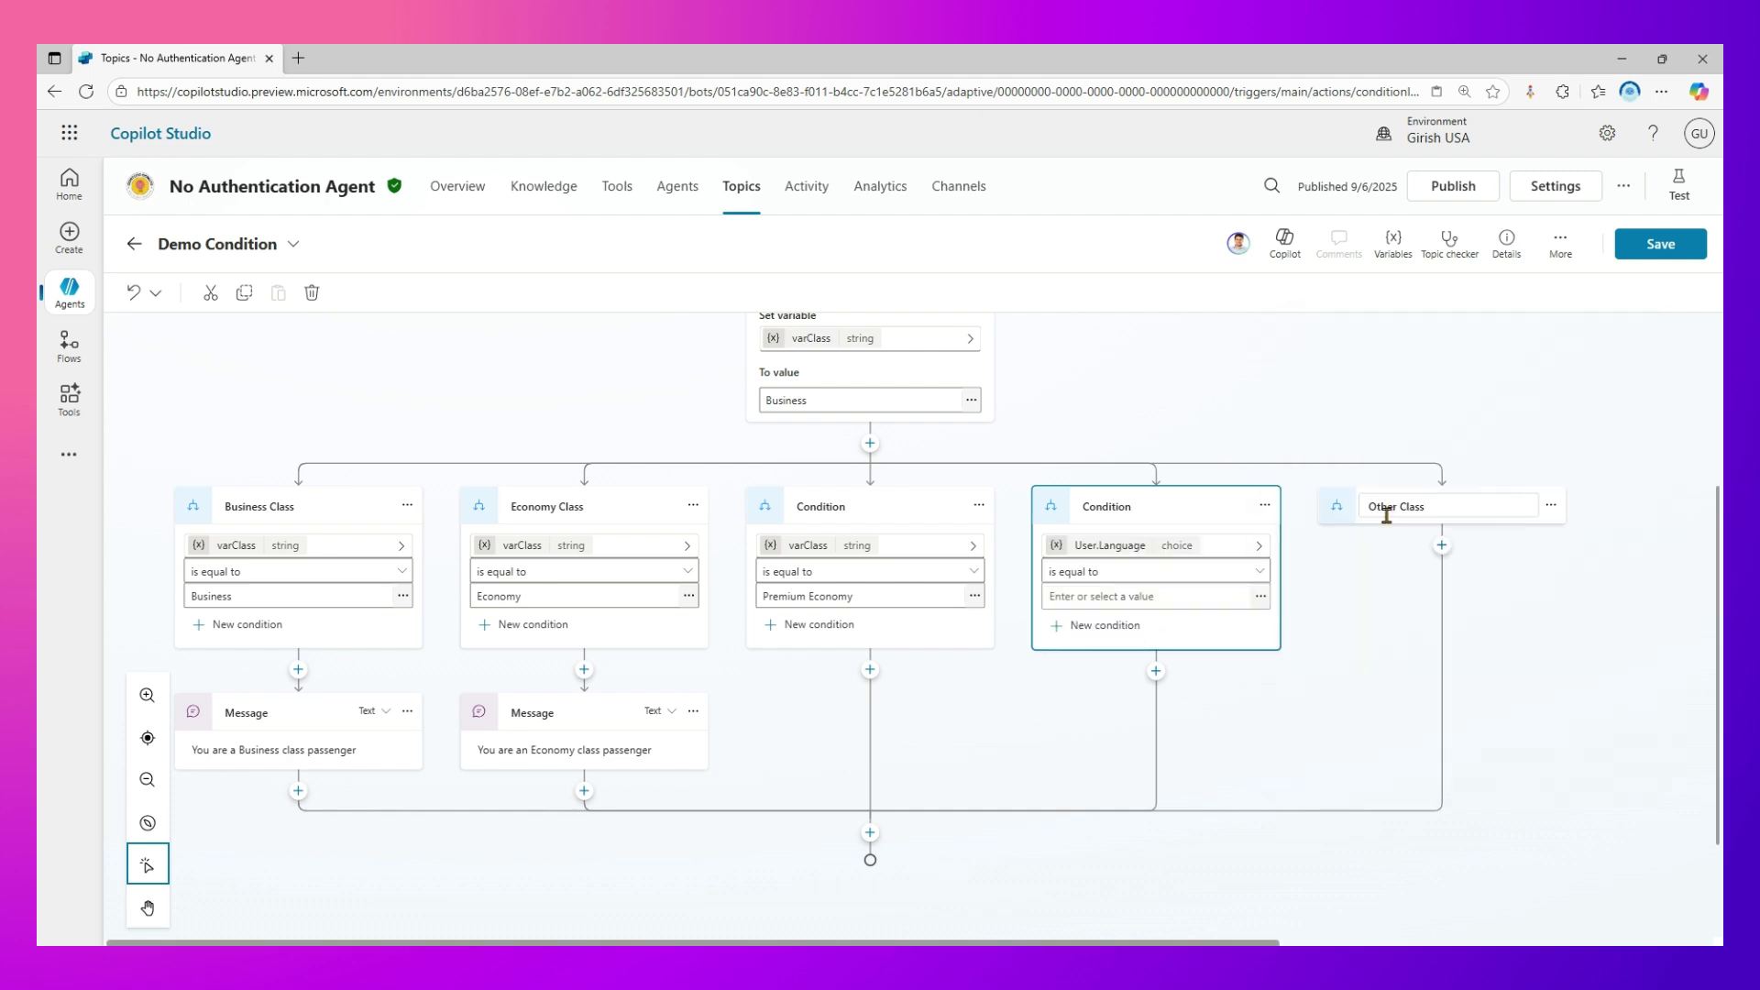
left_click(1230, 598)
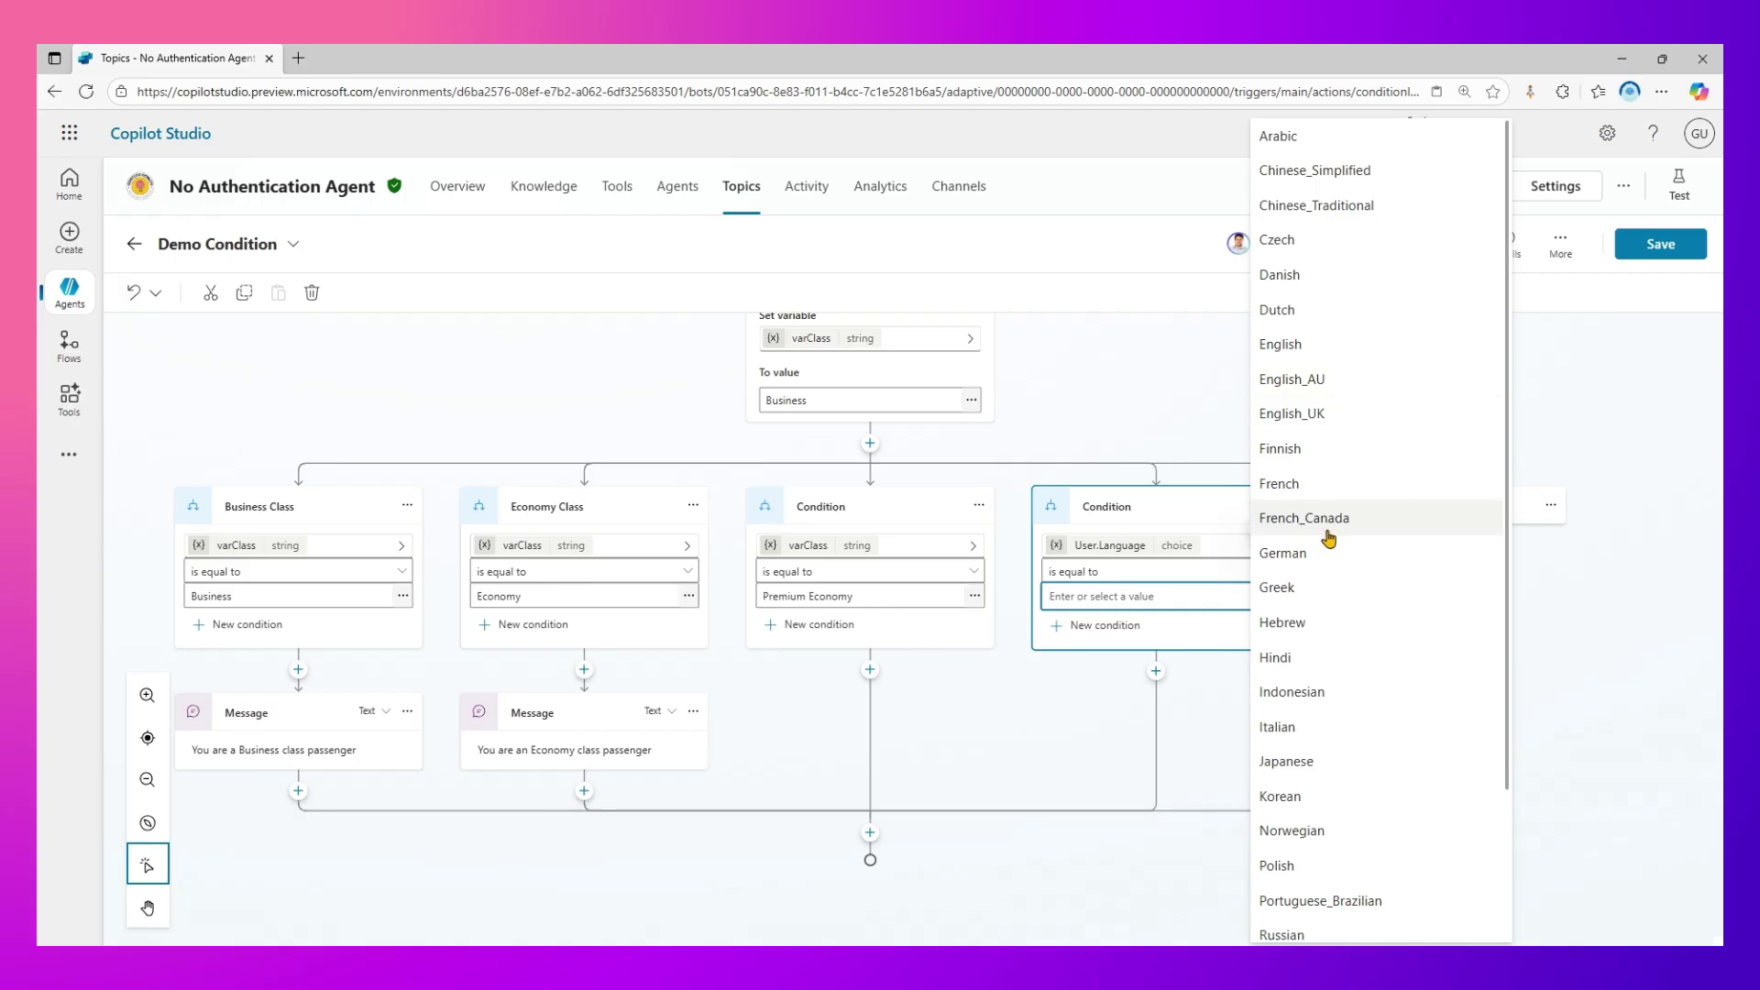
left_click(1322, 555)
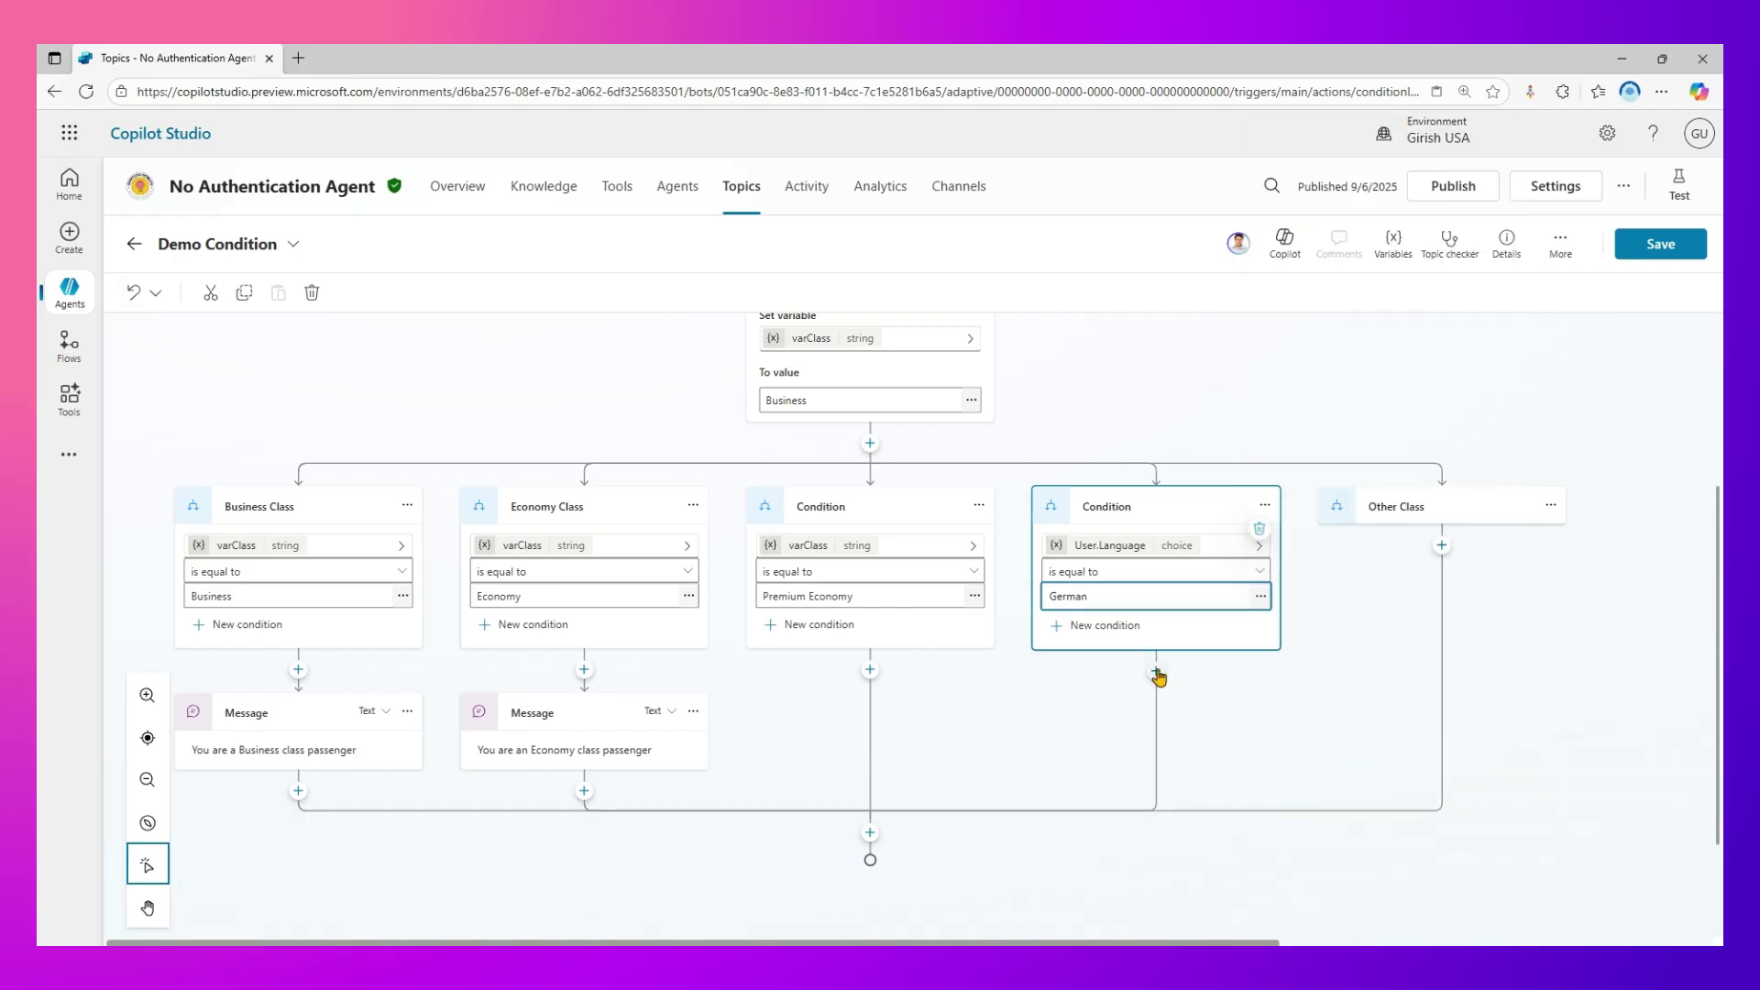
Step: Add a message under the German language condition reading "German content is available in this link ......"
left_click(1157, 672)
left_click(1133, 737)
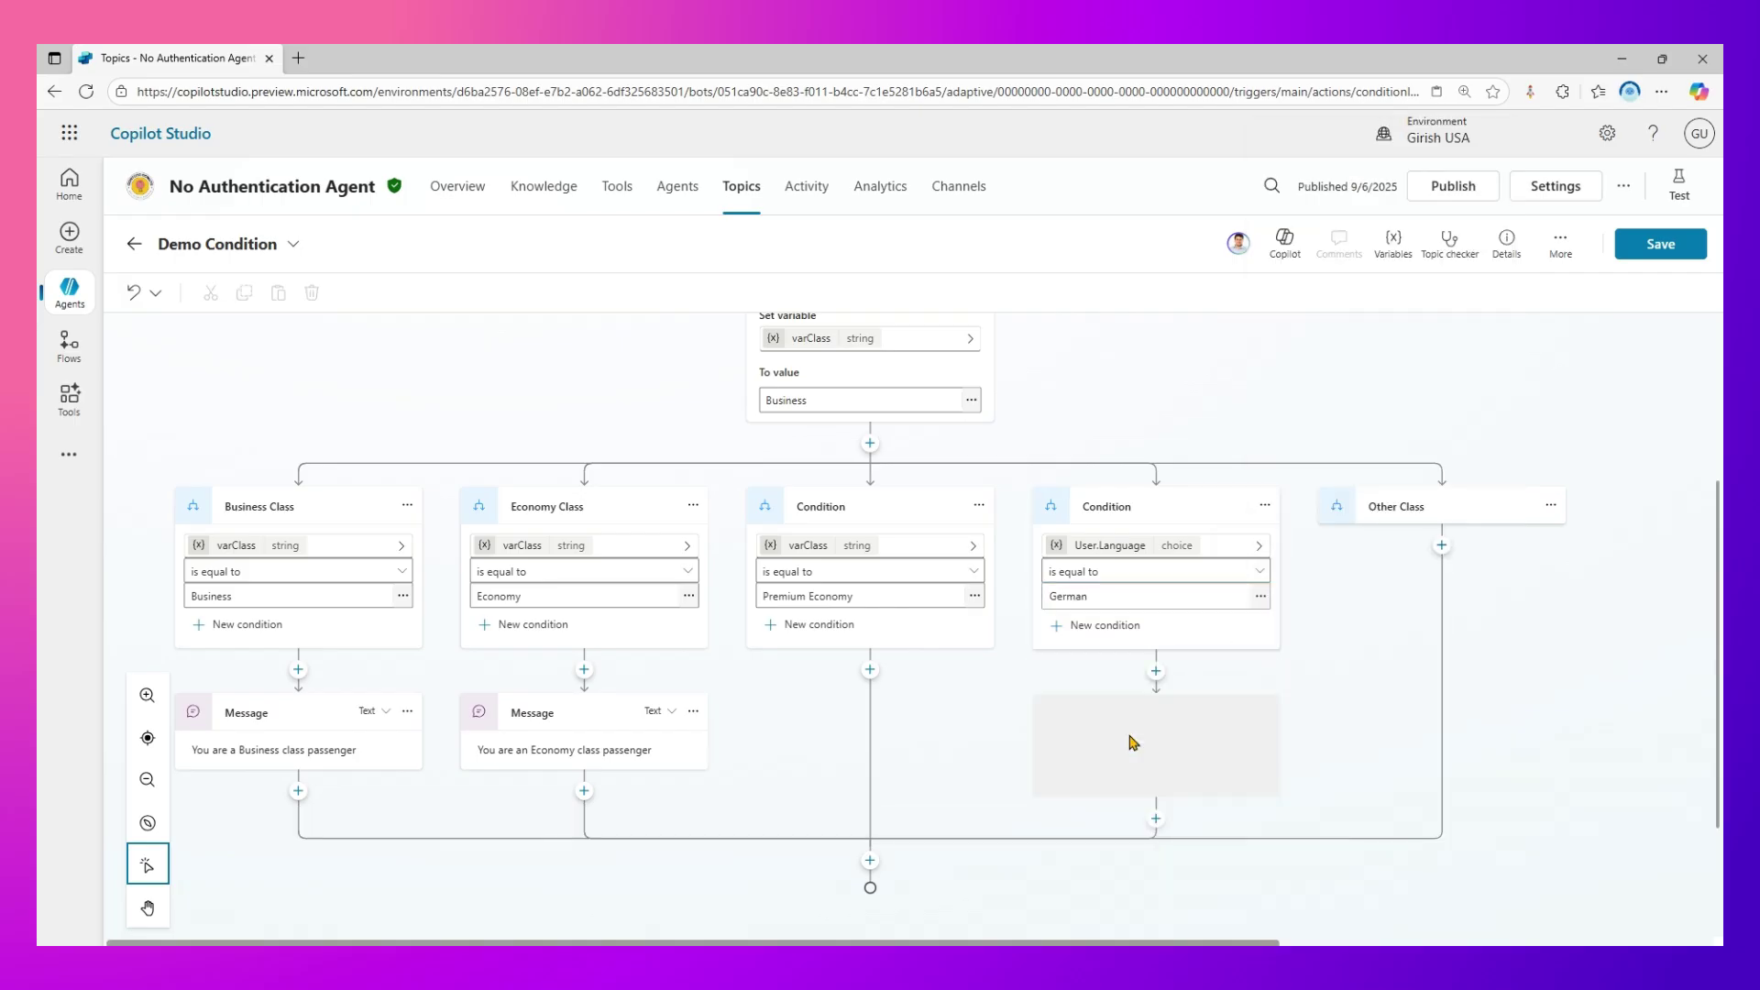
type("G")
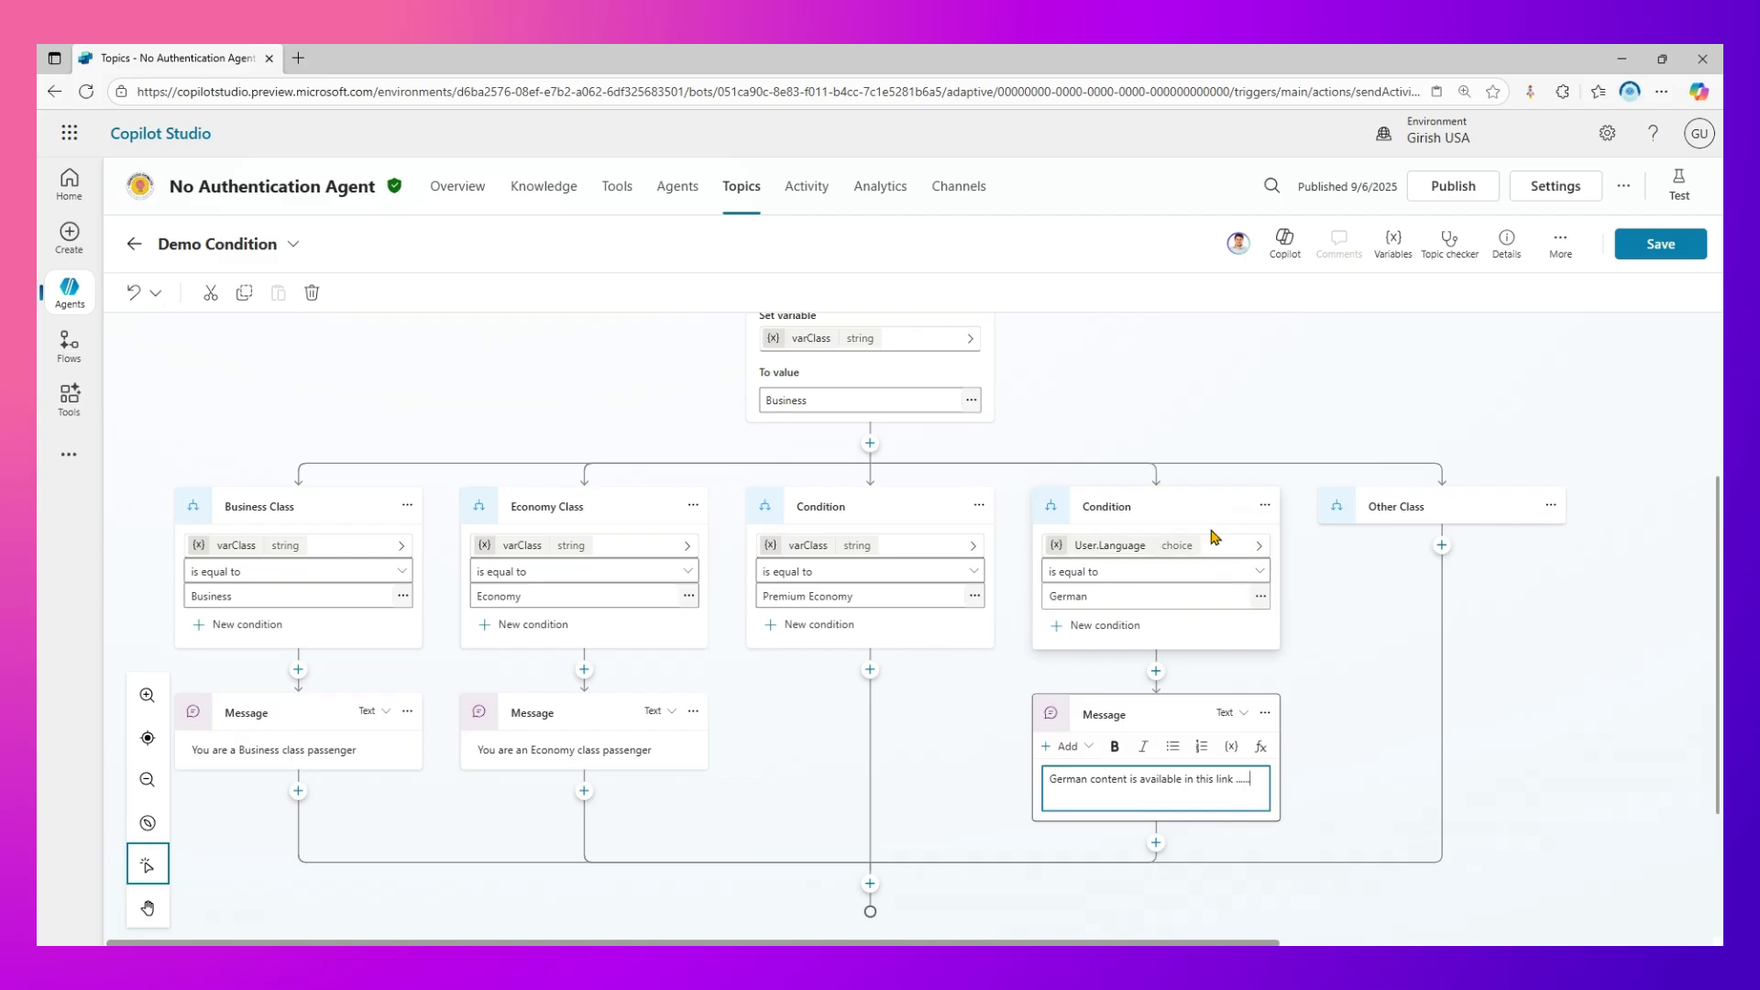
Step: Reorder the German language condition so that it comes before the Premium Economy condition
left_click(1267, 508)
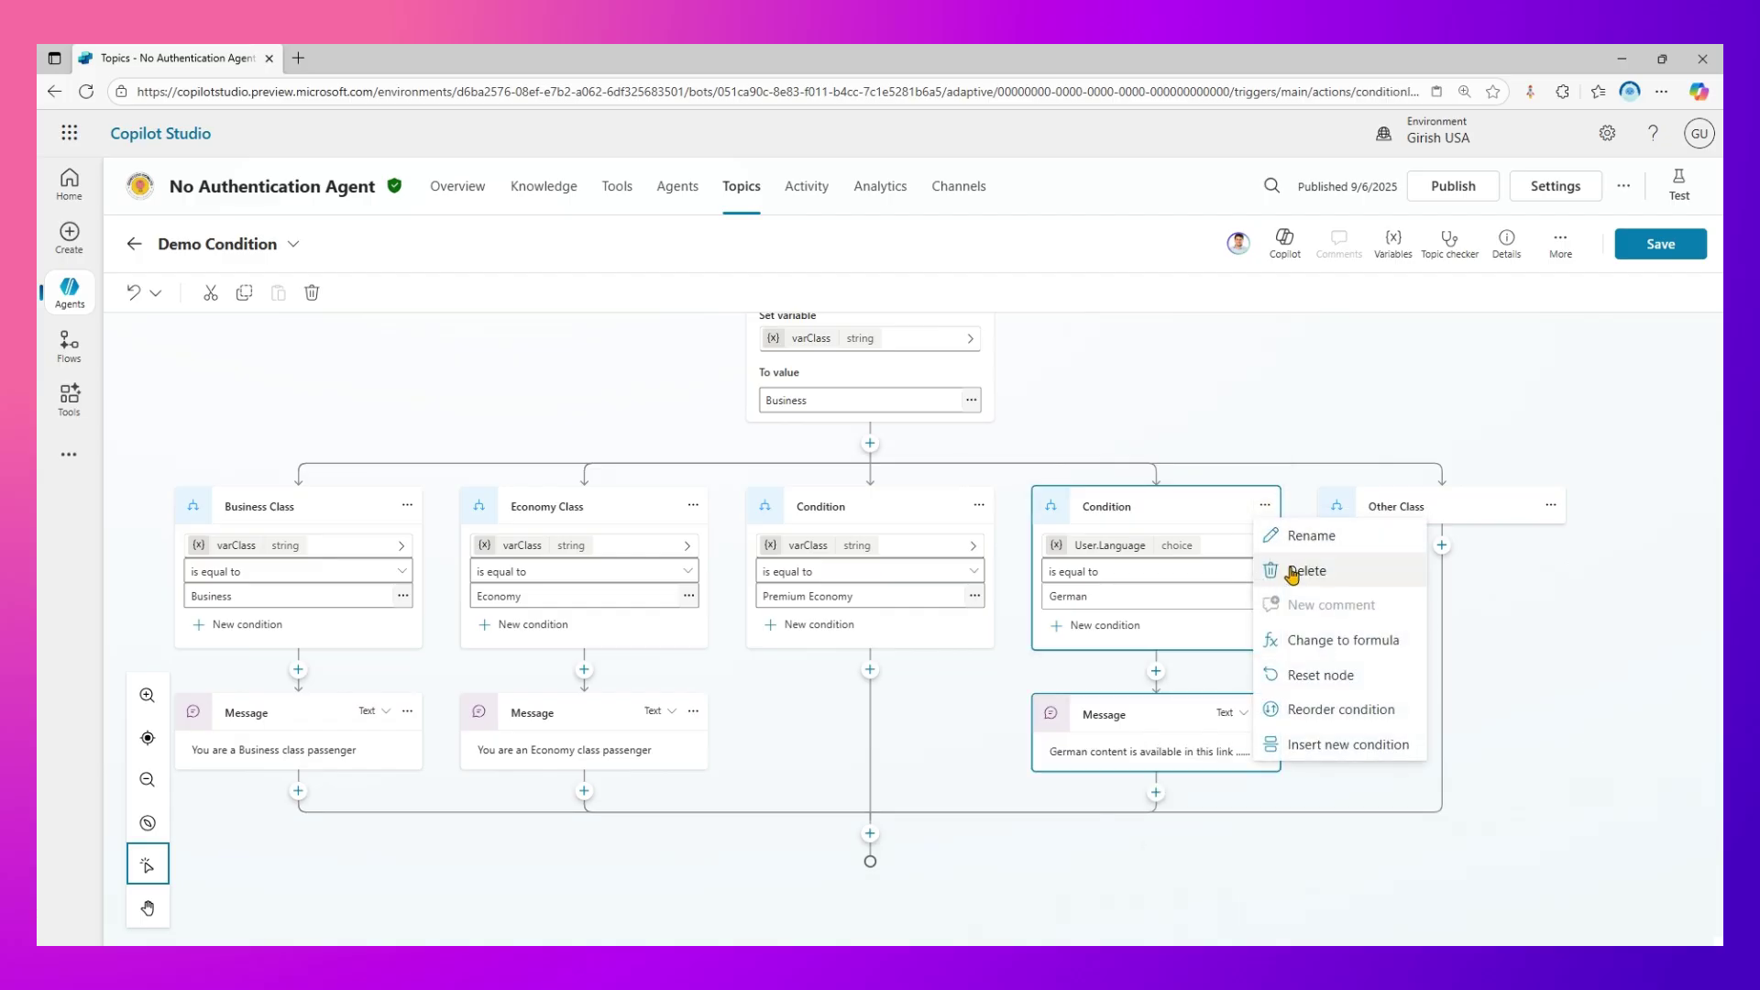
left_click(1206, 408)
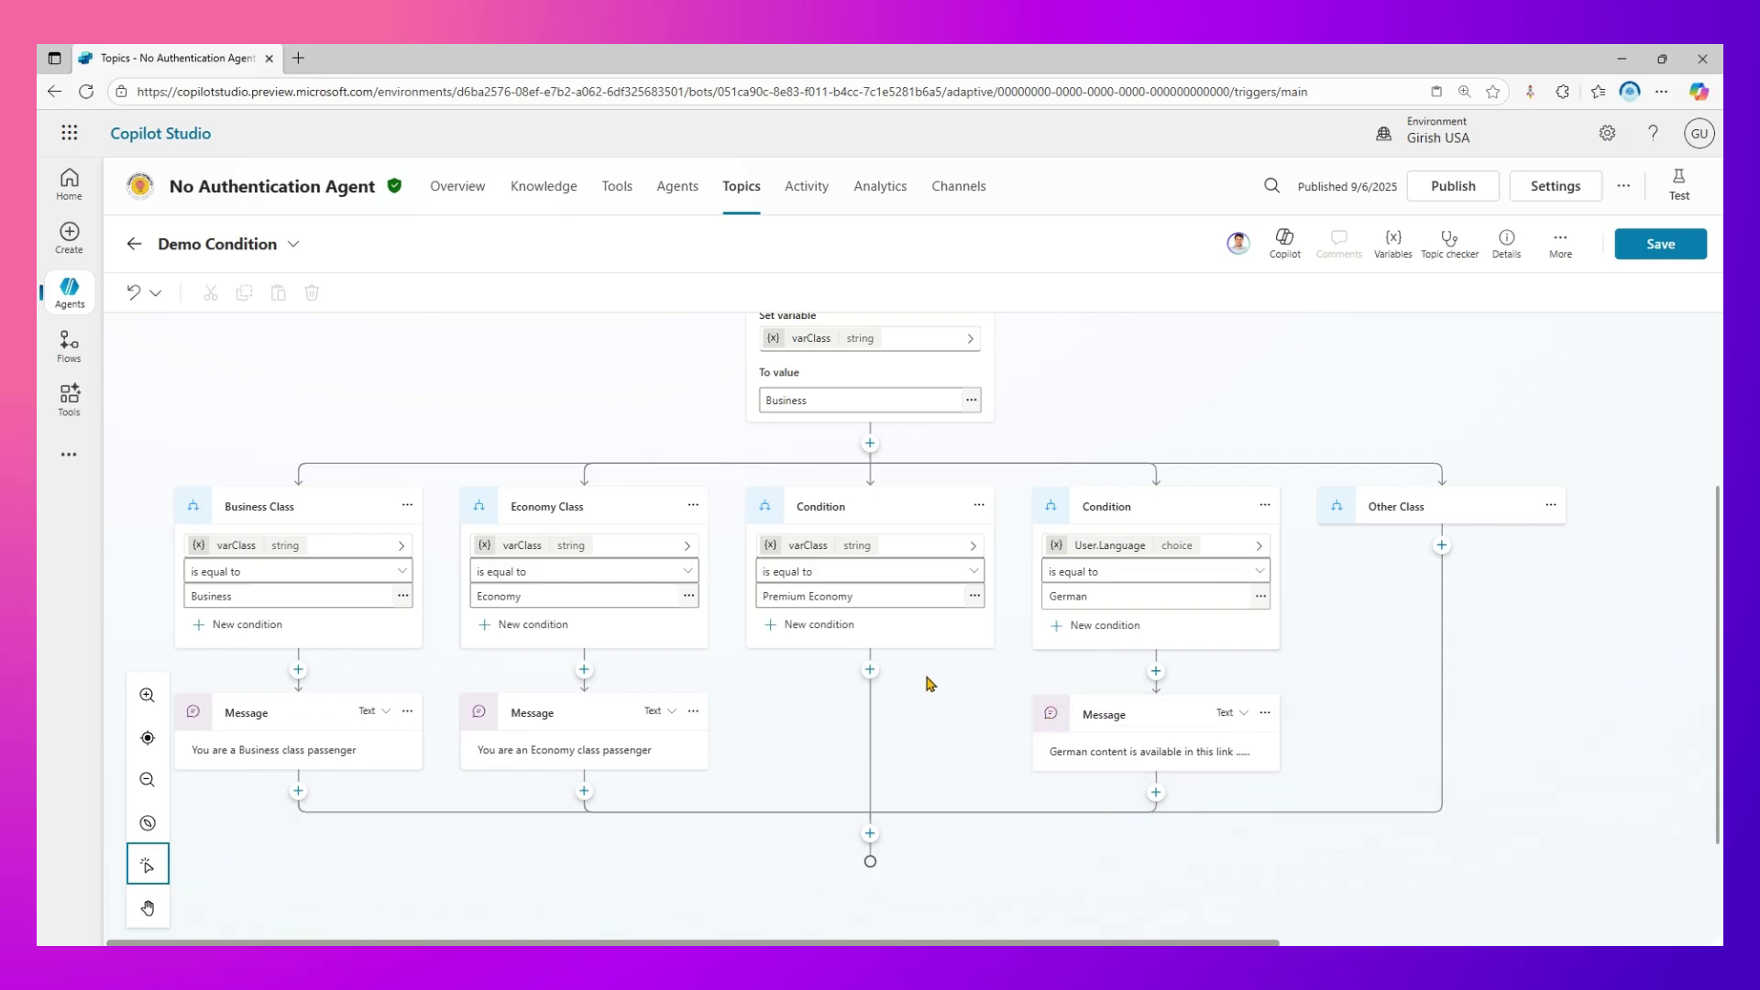
left_click(1265, 505)
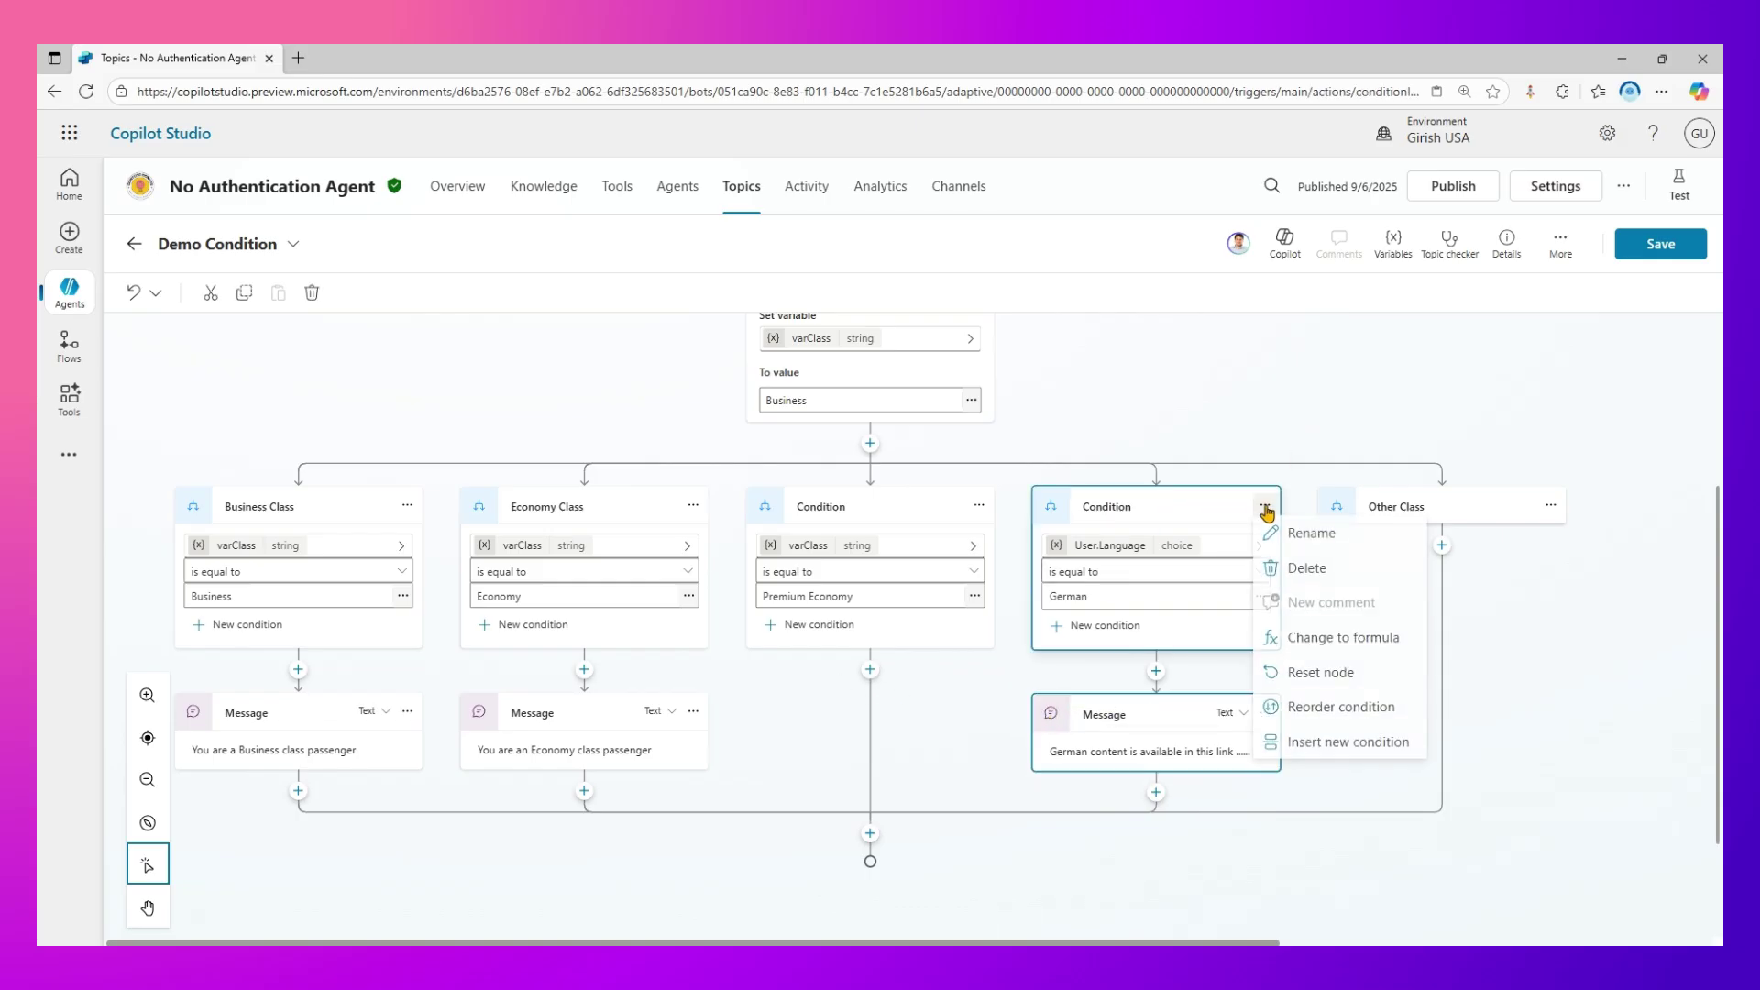
left_click(1367, 716)
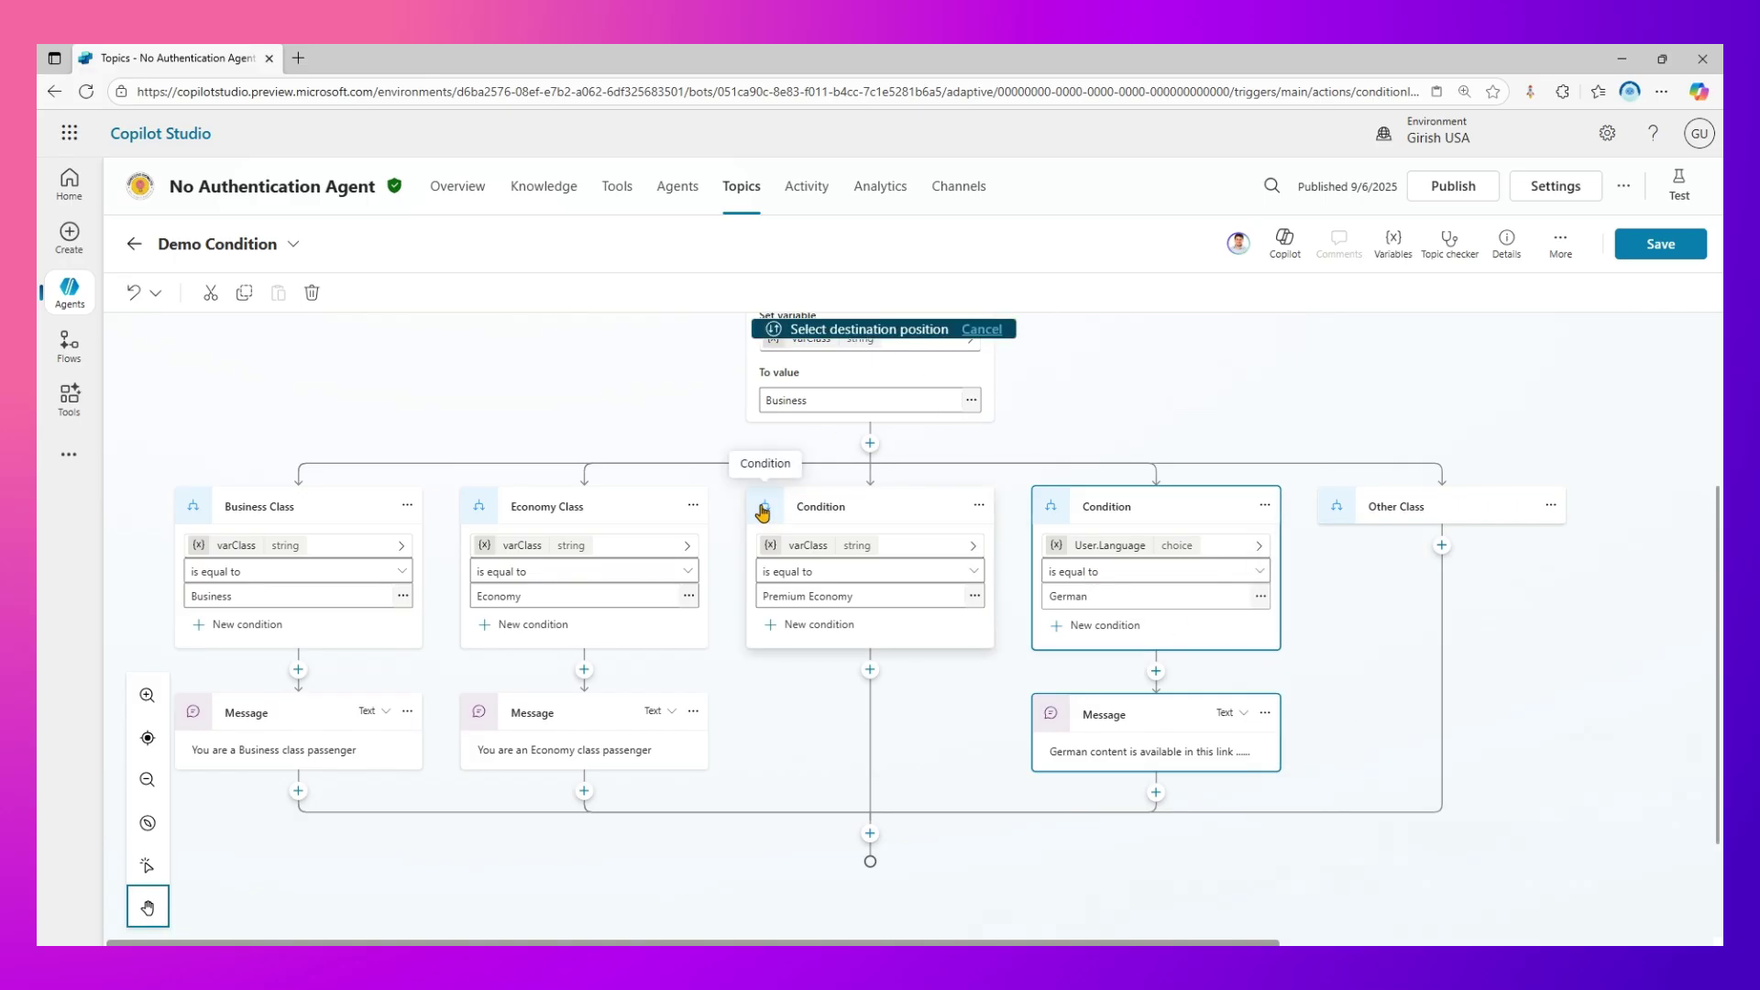
left_click(762, 512)
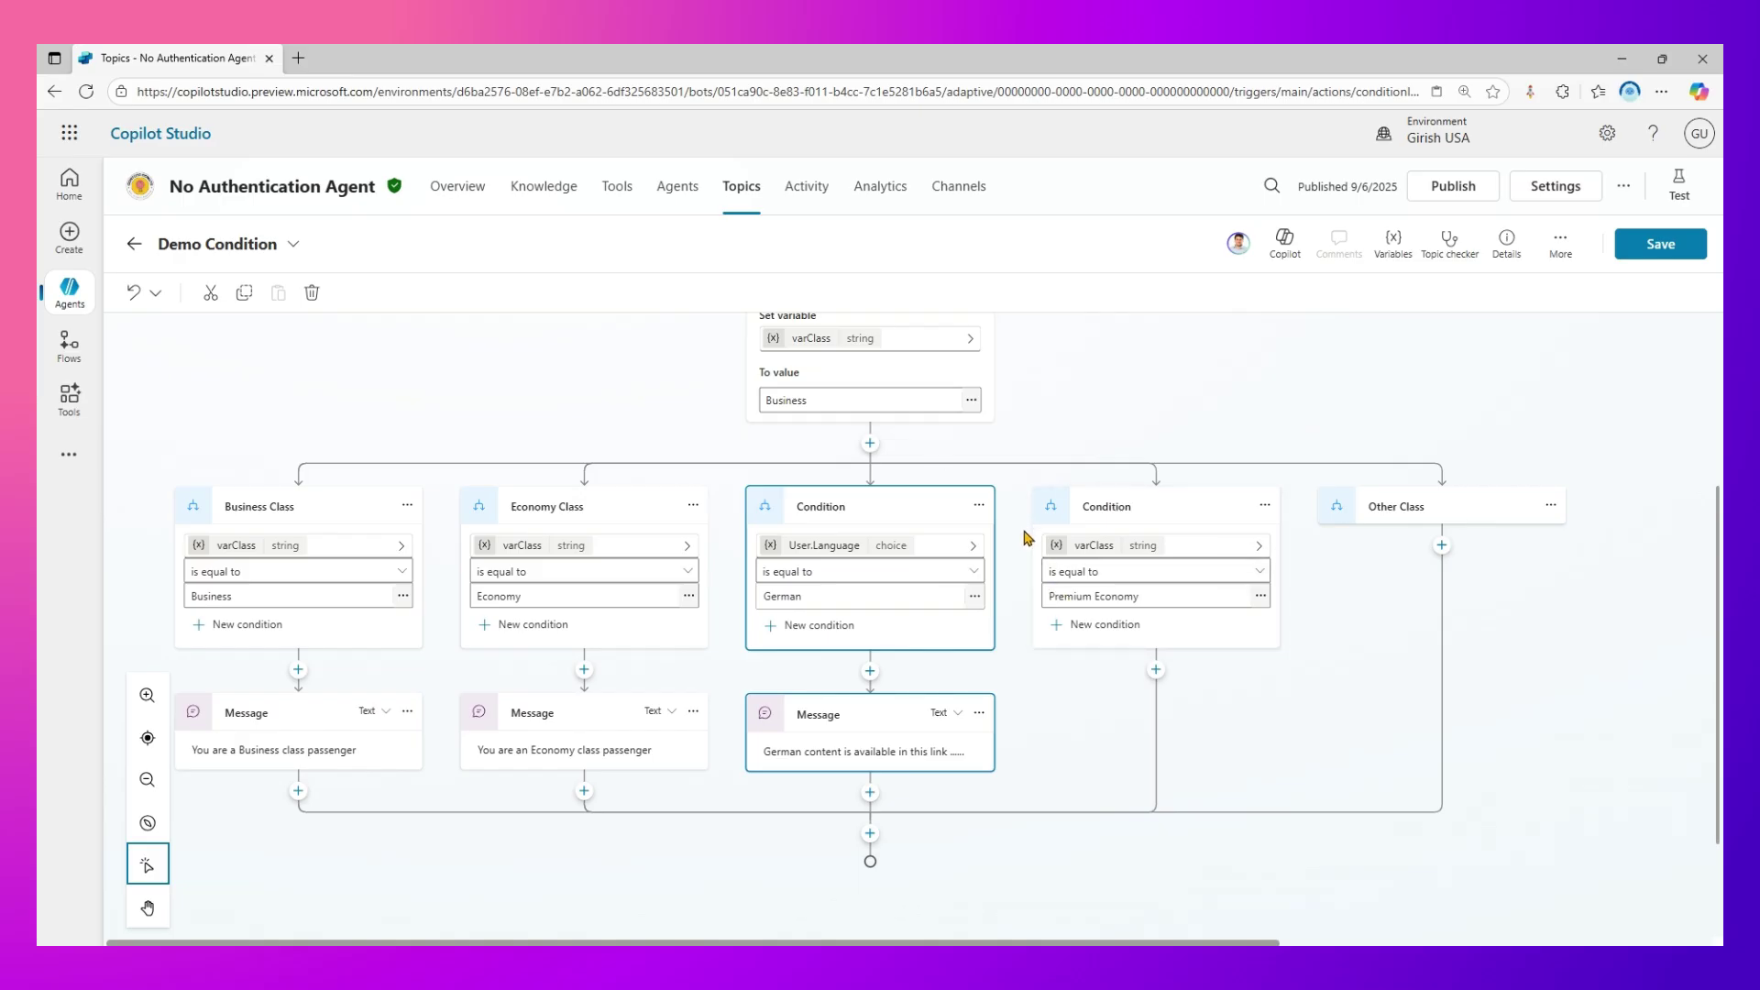
left_click(980, 506)
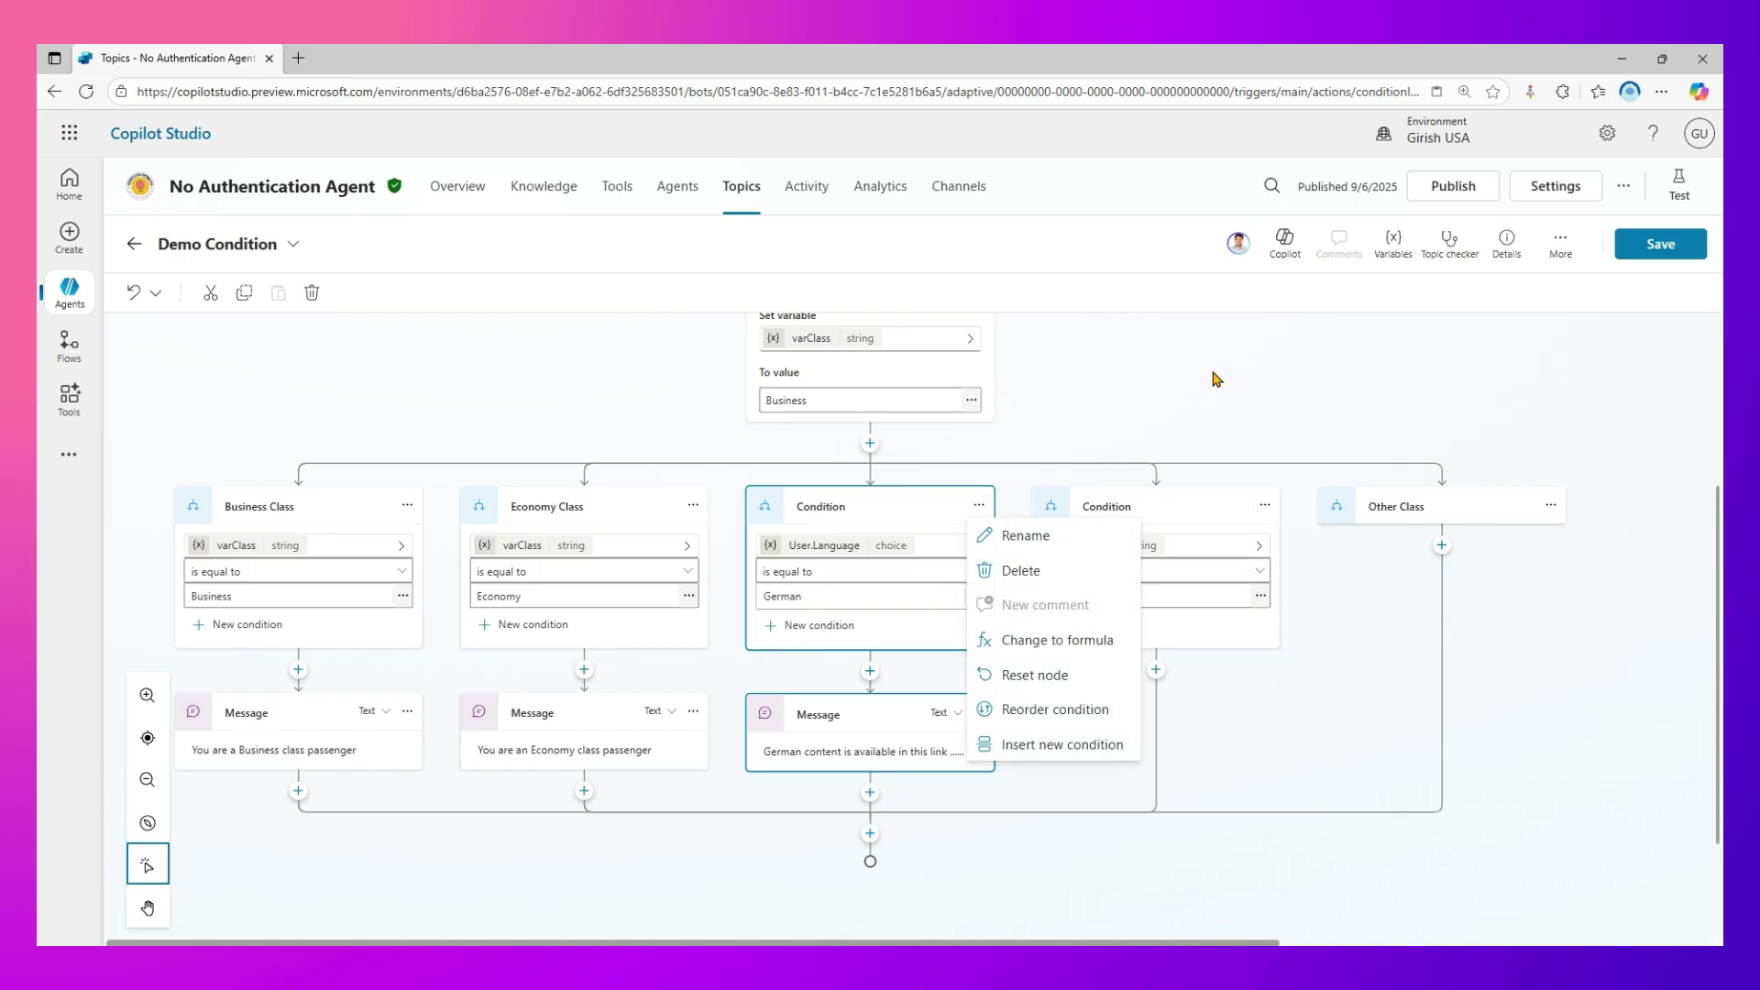
left_click(1217, 379)
scroll(1181, 462, "up", 3)
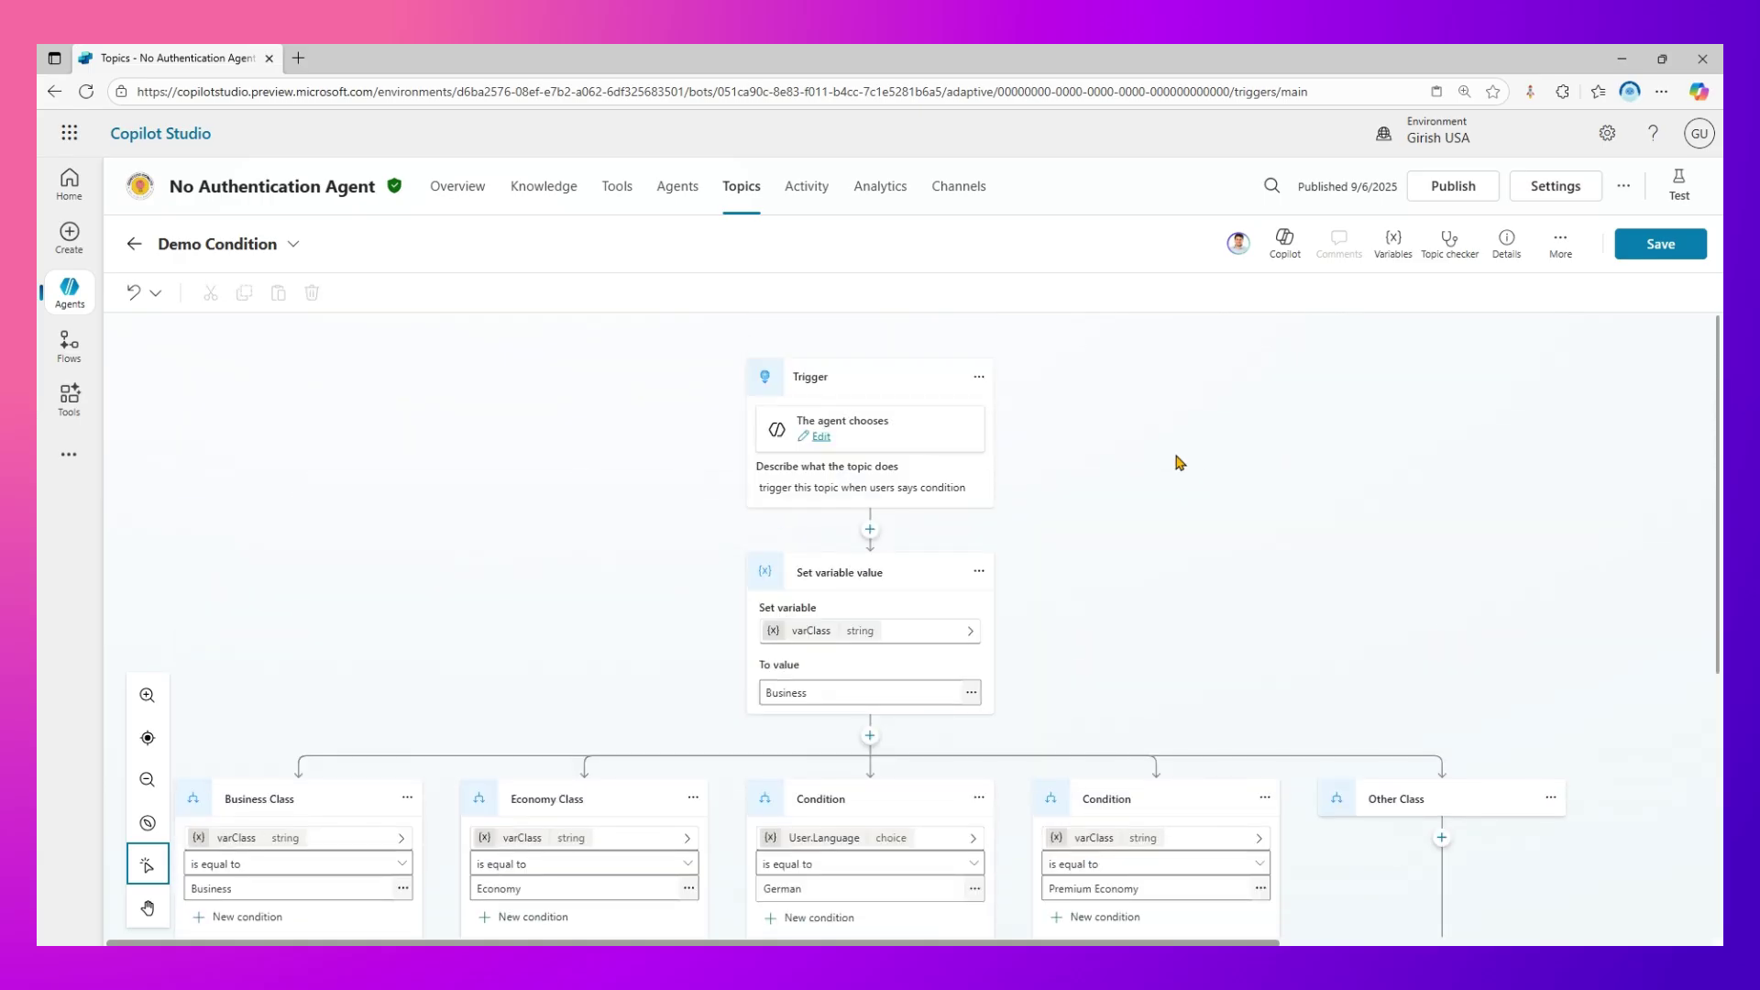